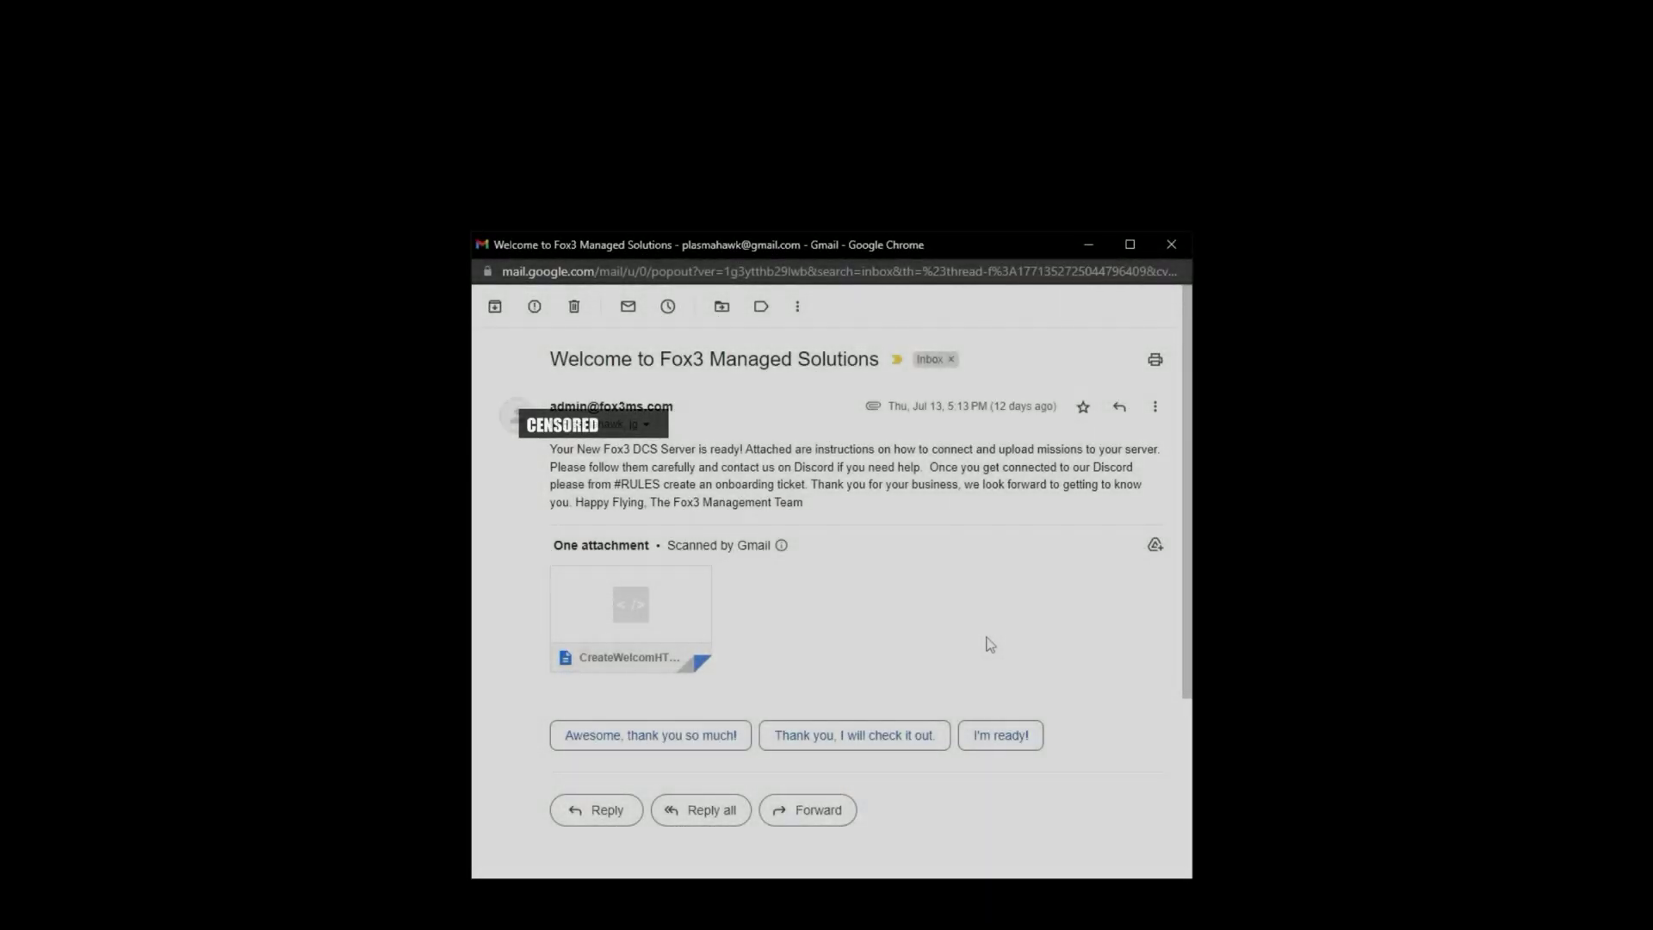
Open the CreateWelcome HTML attachment to show the Fox3 'Your Server is Ready' credentials letter.
mouse_move(624, 593)
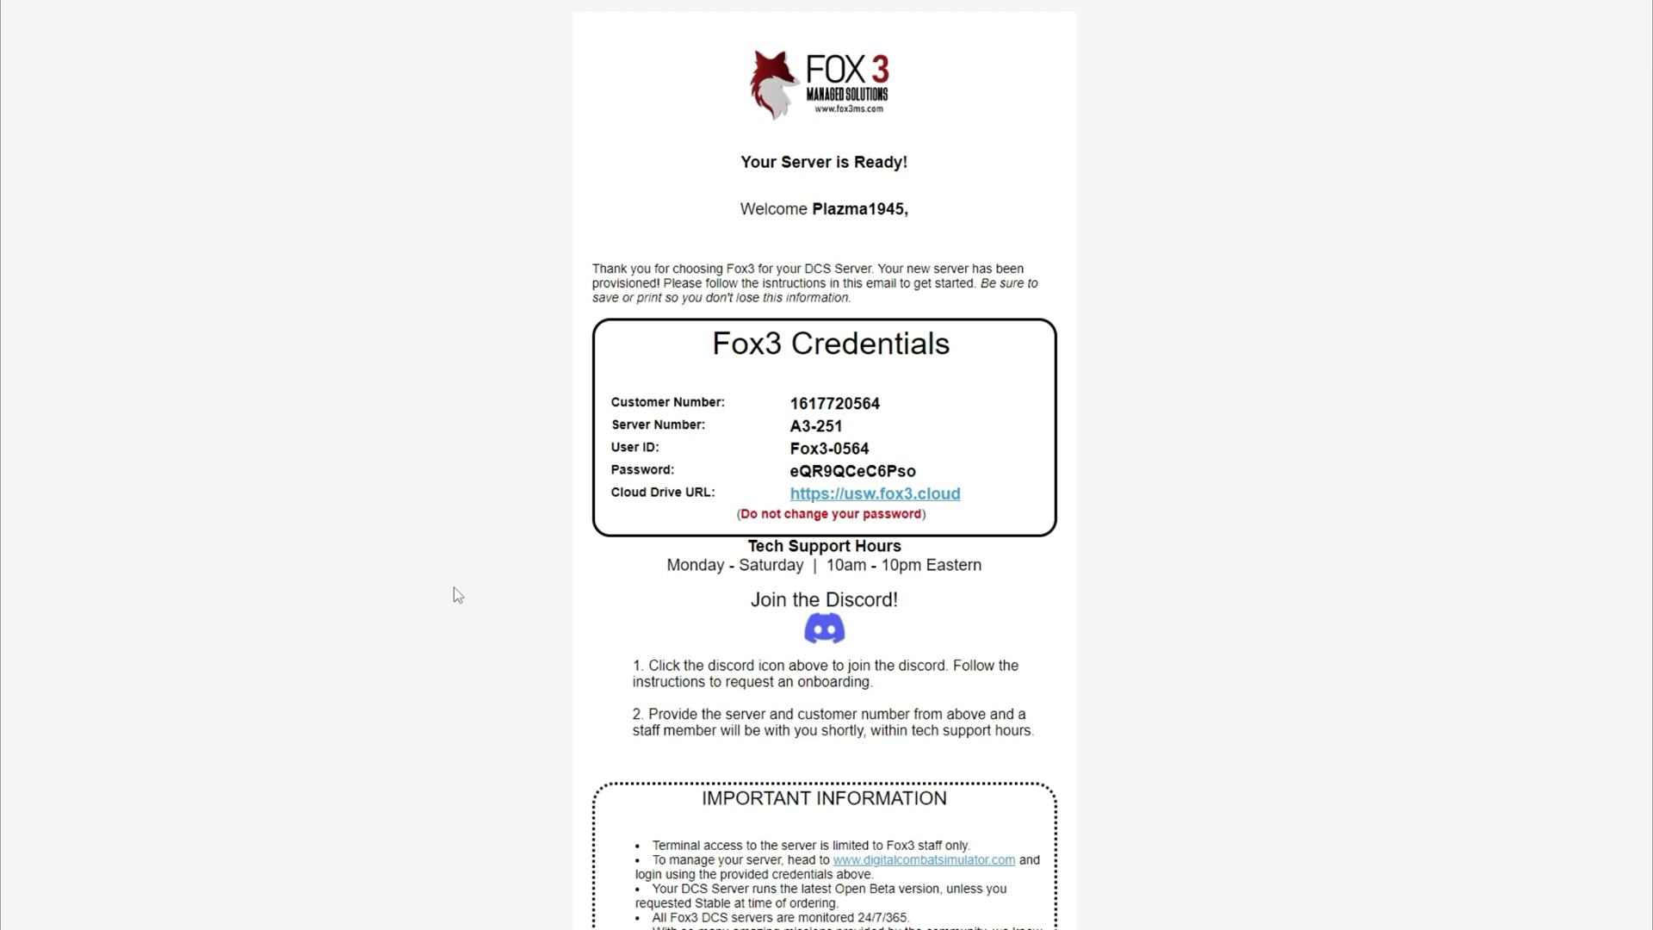
Scroll down through the Fox3 credentials letter and back up to the top.
scroll(454, 587, "down", 3)
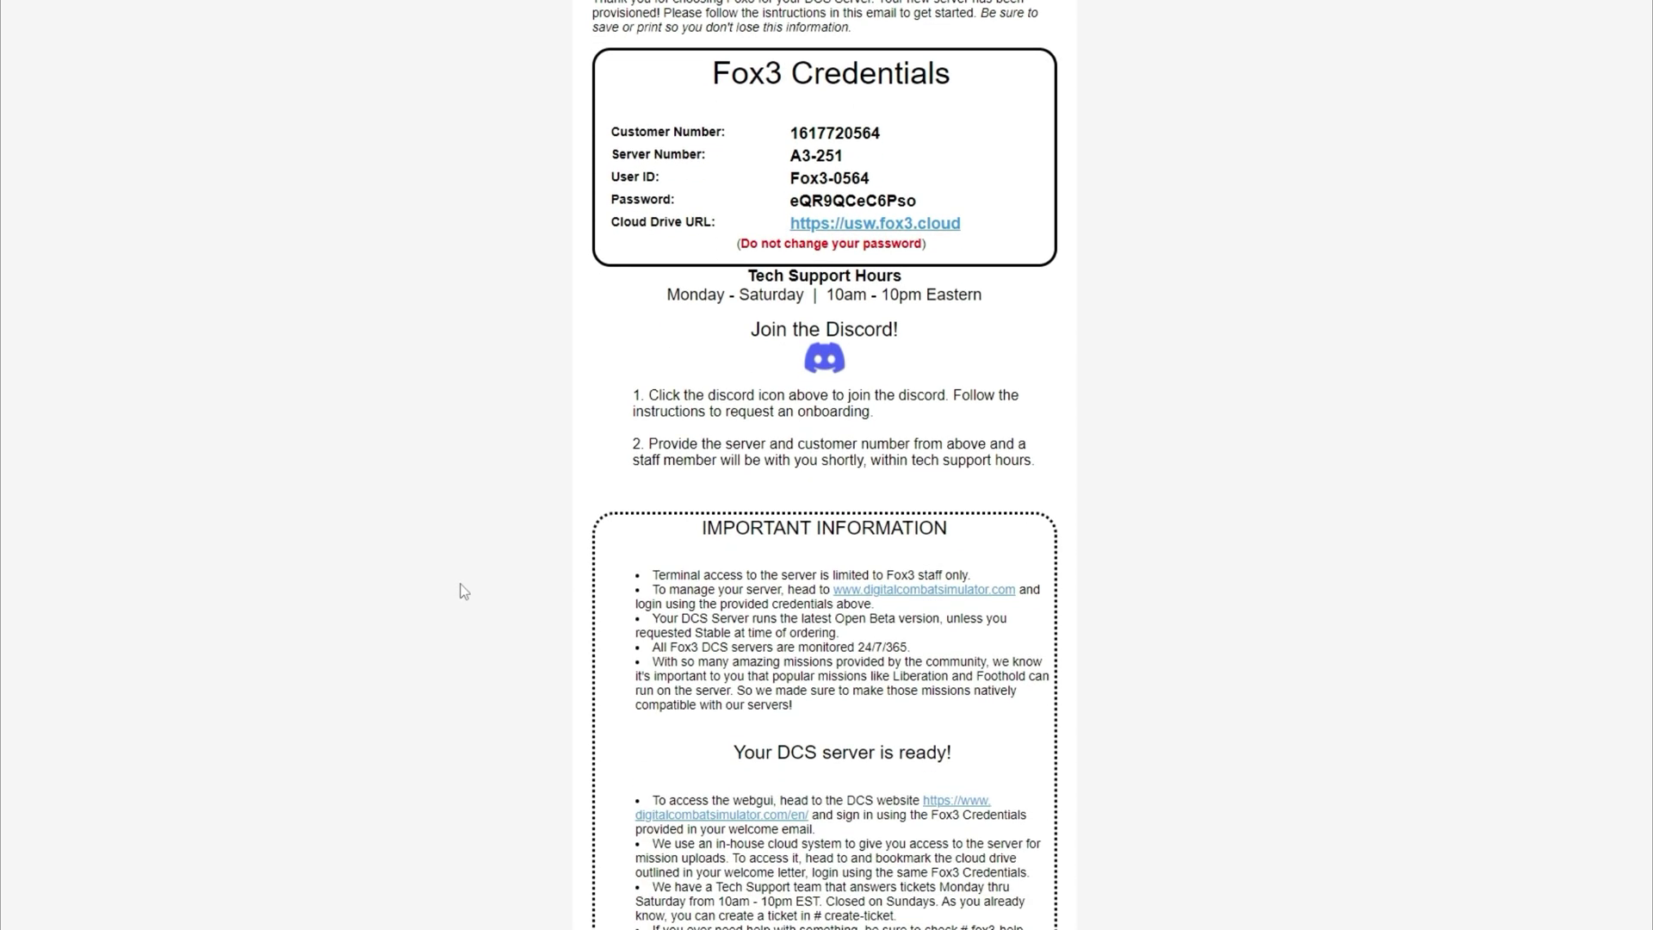
scroll(586, 632, "up", 3)
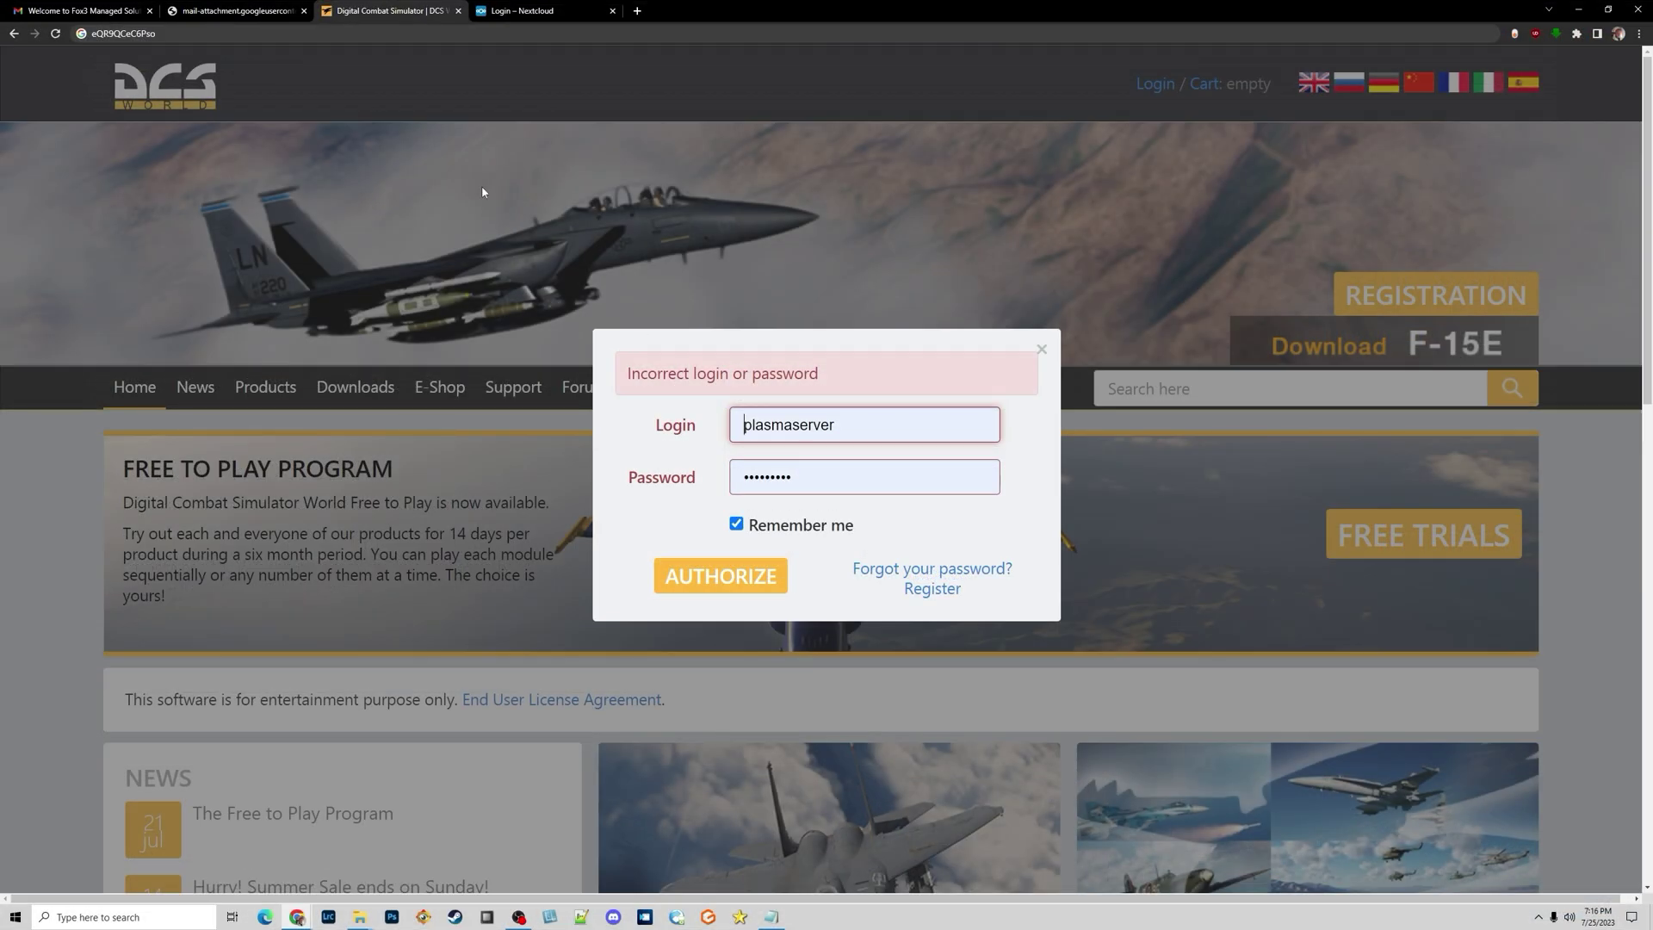
Copy the User ID from the credentials letter into the DCS Login field, removing stray leading spaces.
left_click(264, 10)
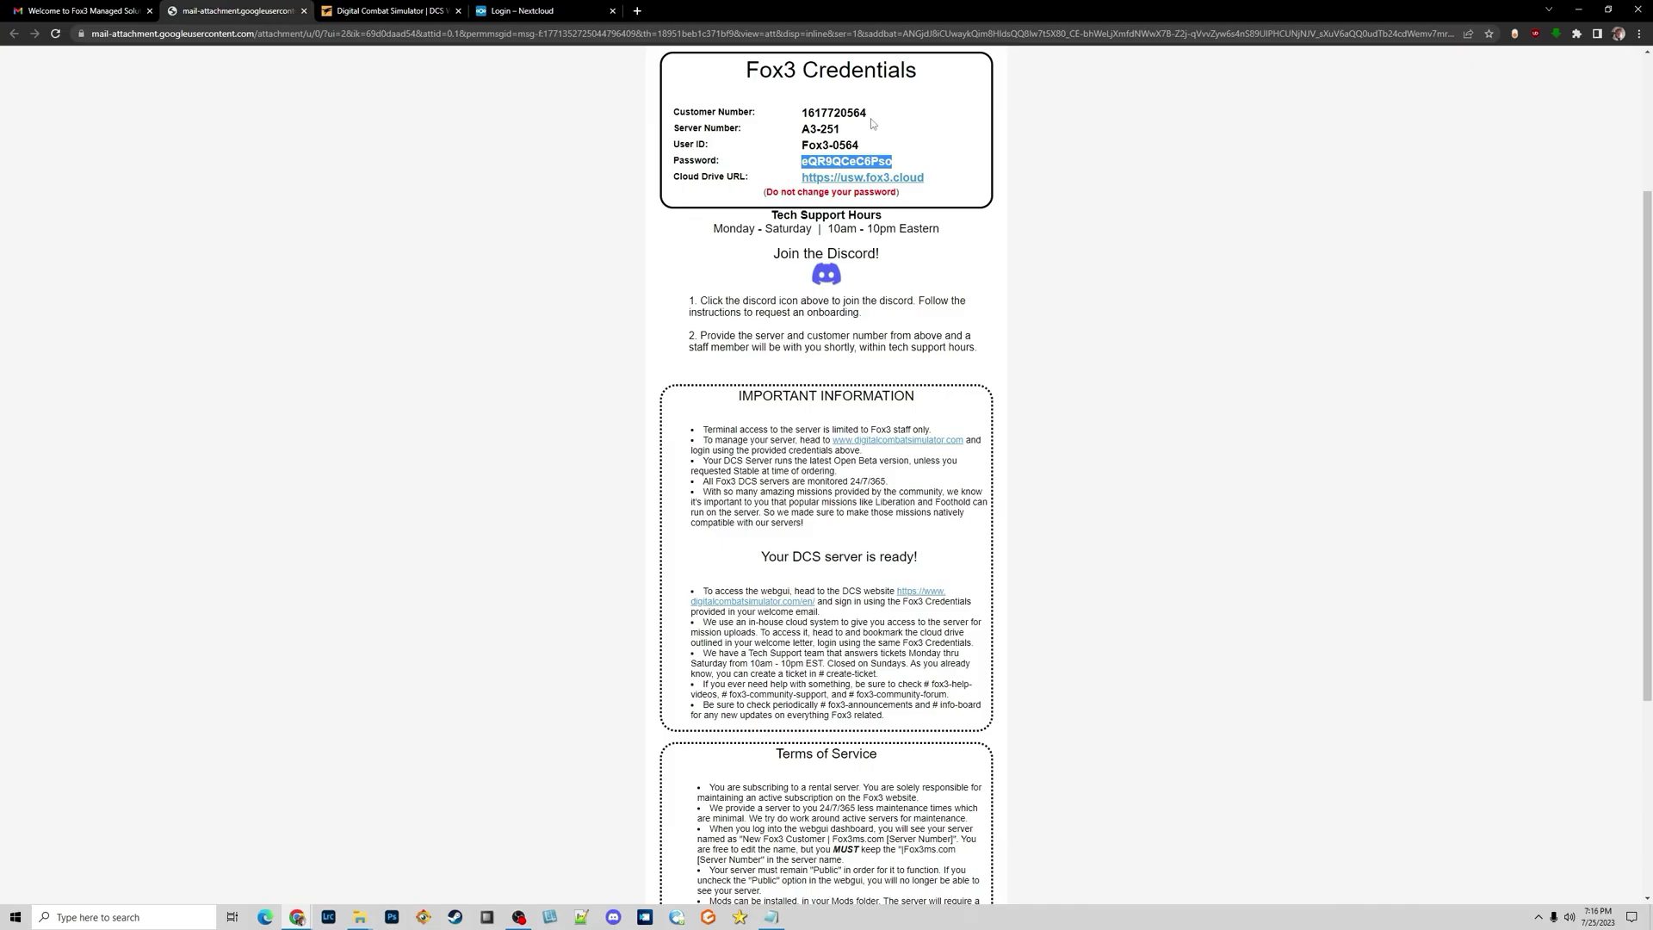
left_click_drag(859, 146, 794, 148)
key("ctrl+c")
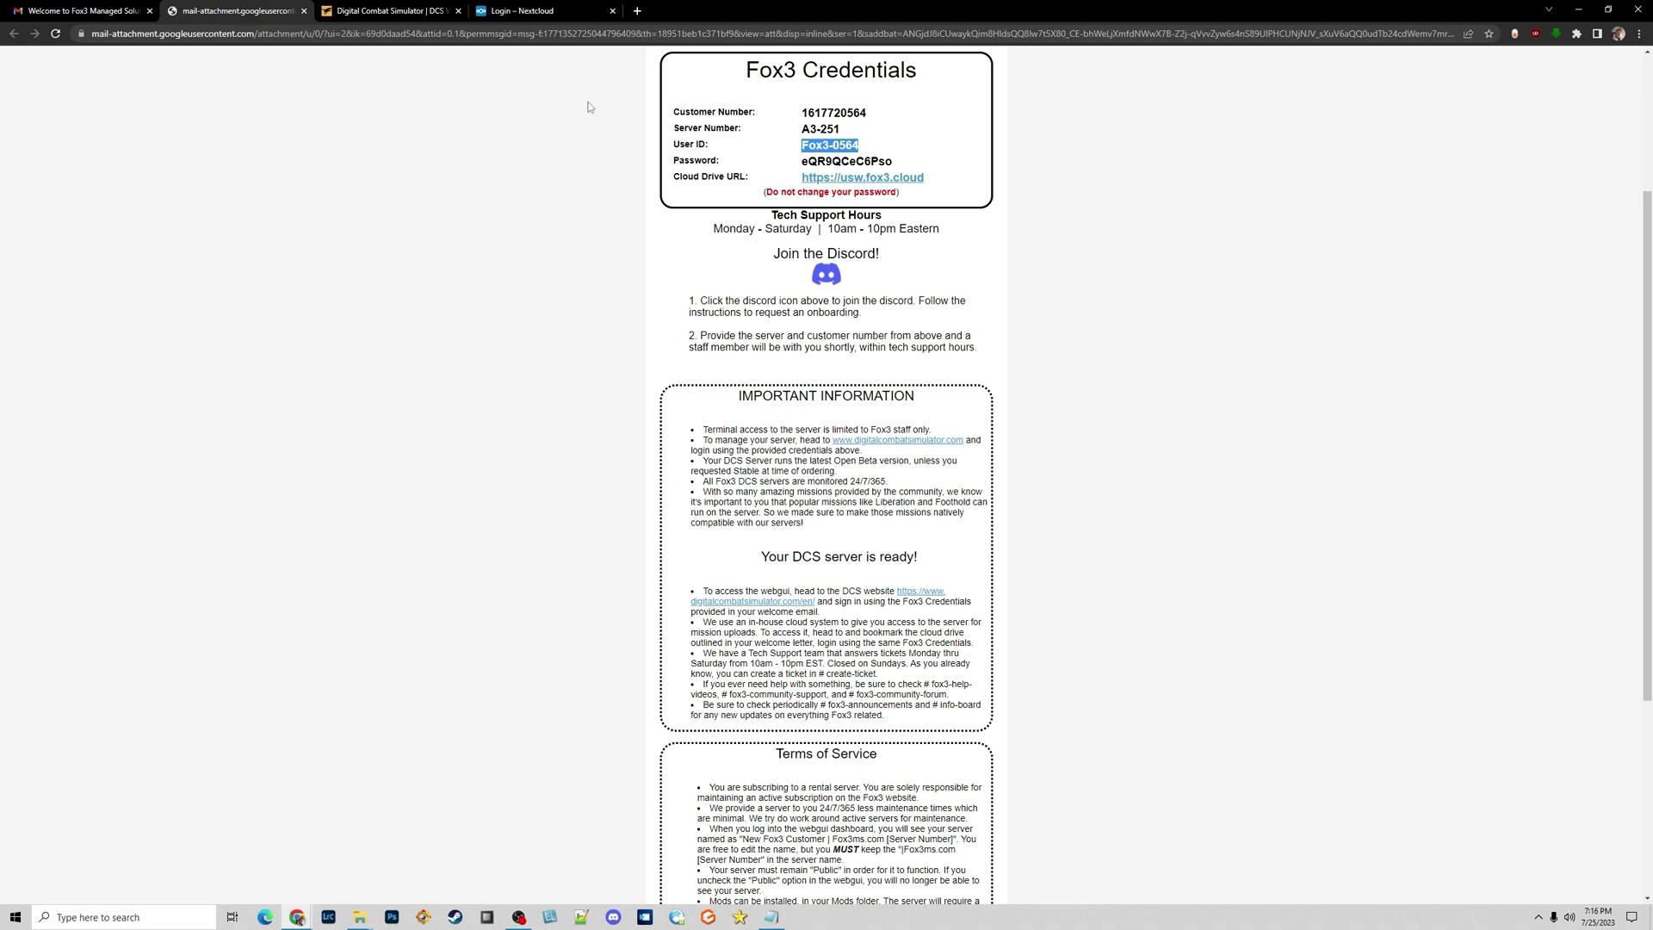
left_click(353, 10)
left_click(730, 437)
key("ctrl+a")
key("ctrl+v")
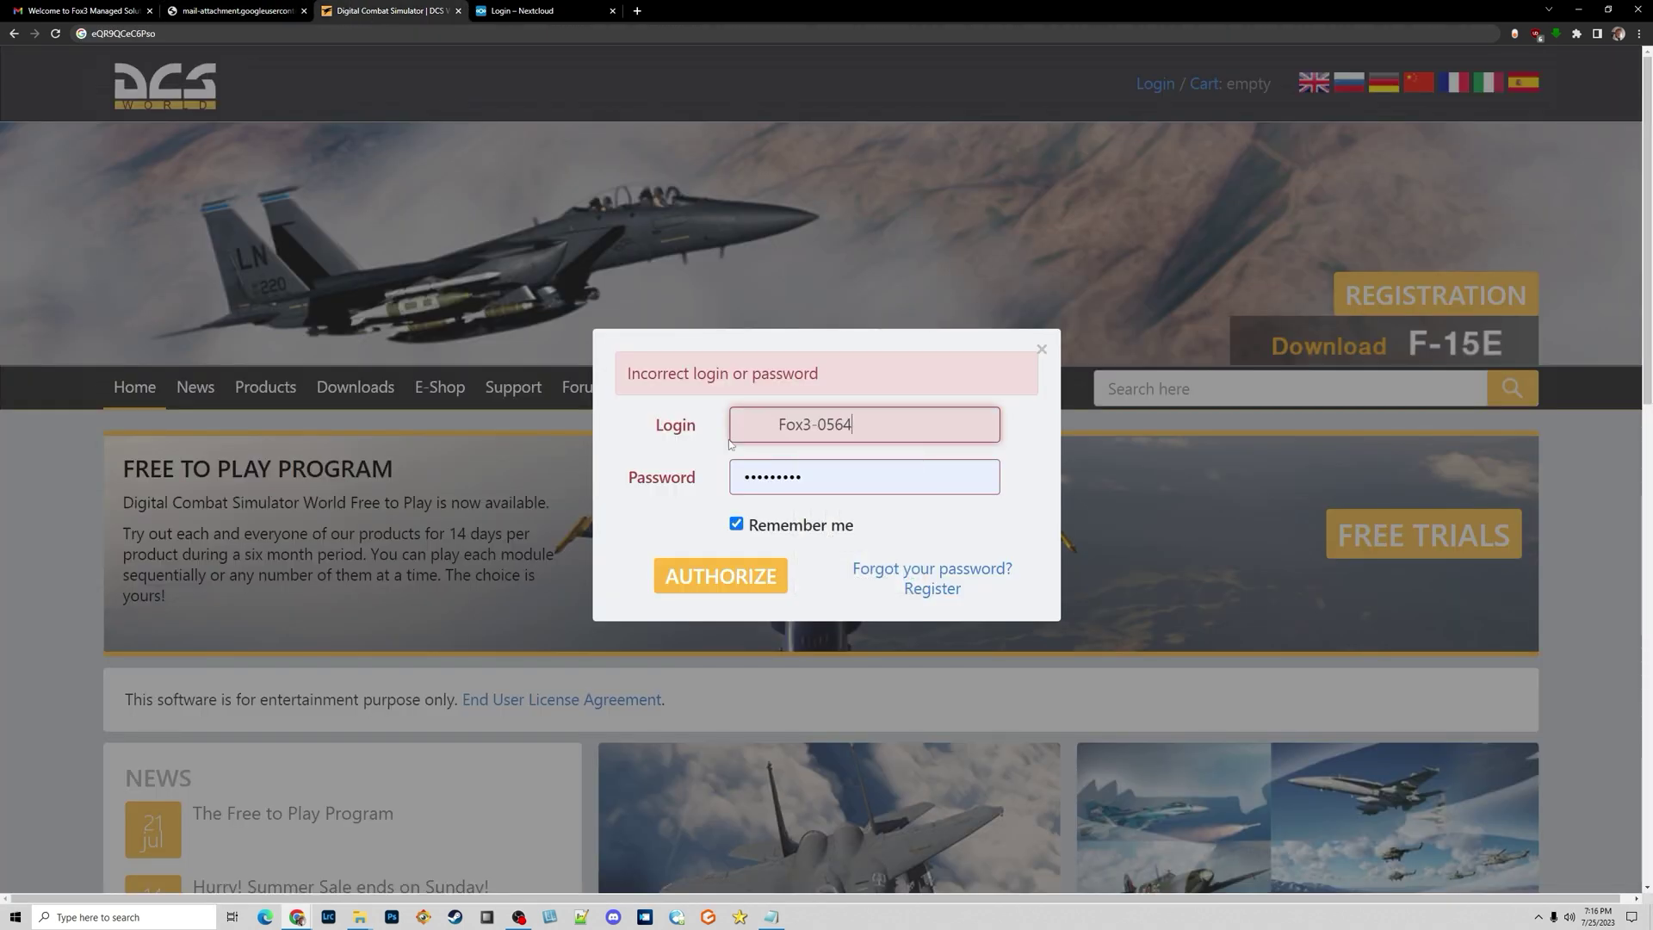
left_click_drag(783, 434, 705, 438)
key("BackSpace")
Enter the letter's password, authorize the DCS login, and open the Profile's My orders page.
left_click(206, 10)
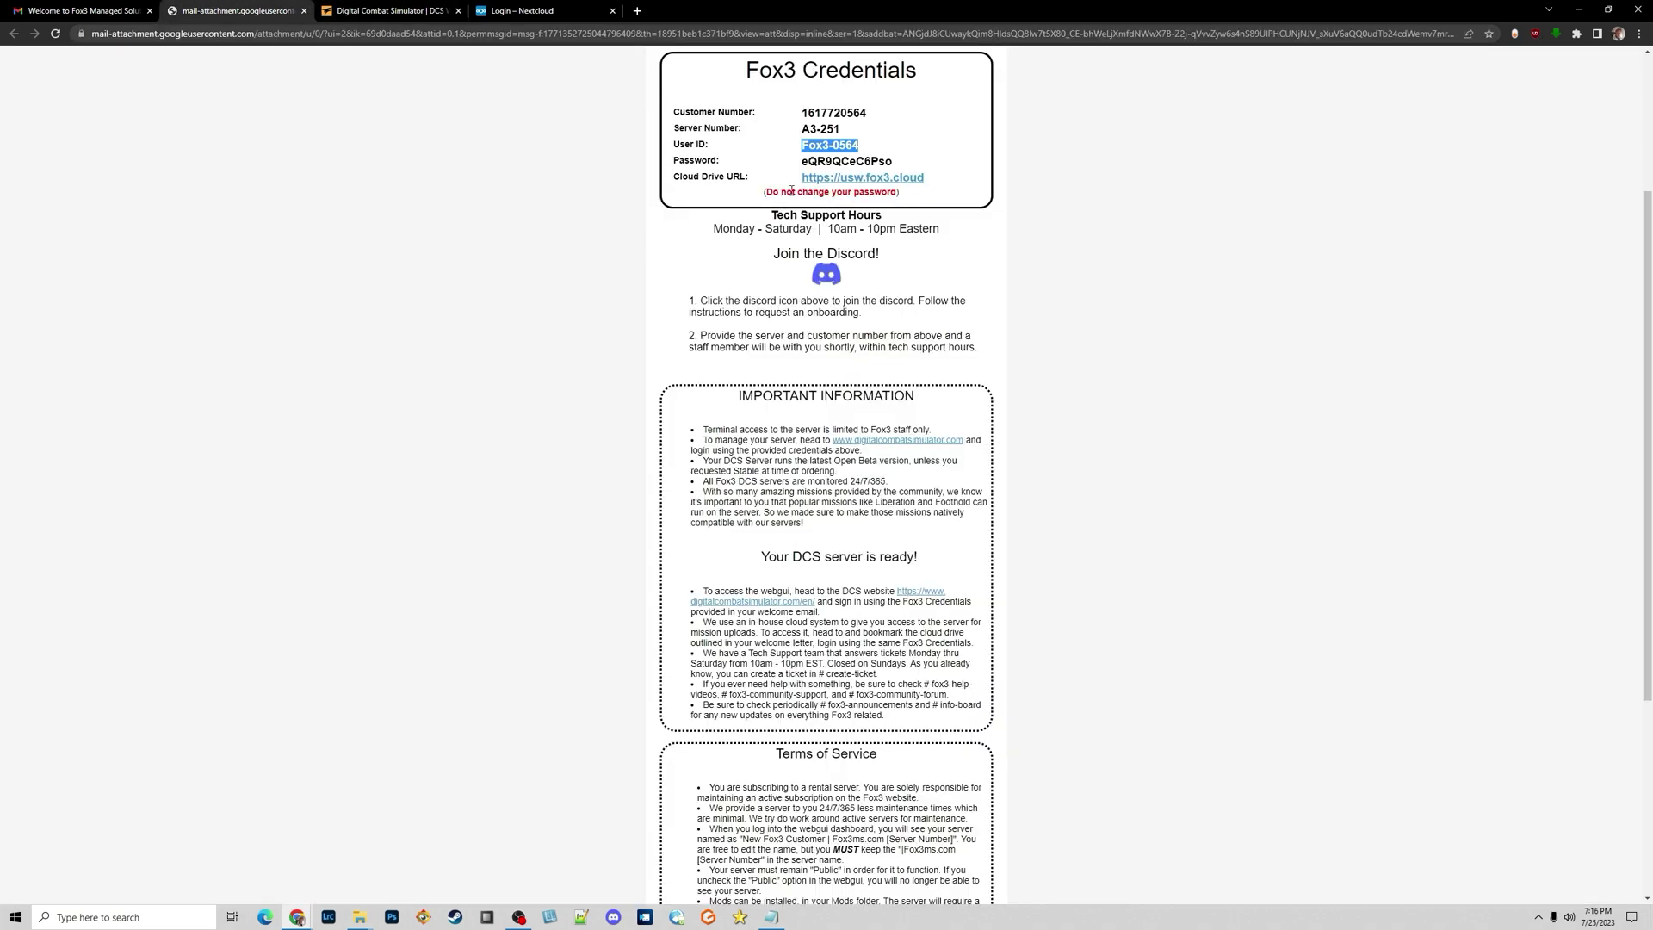
double_click(874, 162)
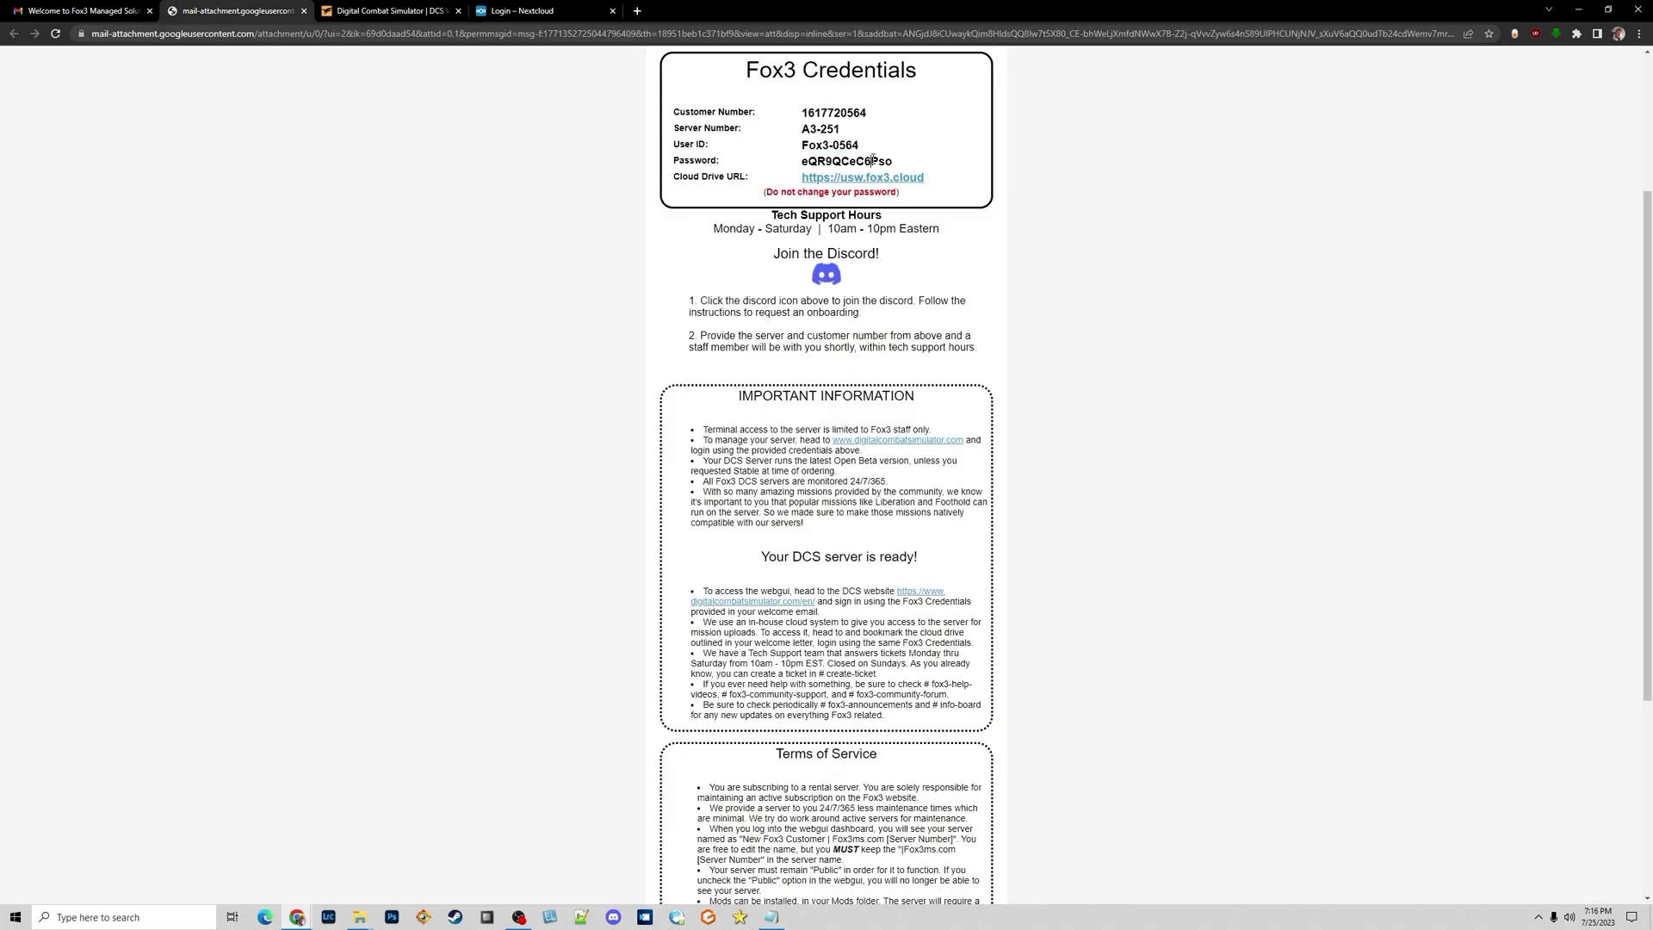
left_click(392, 11)
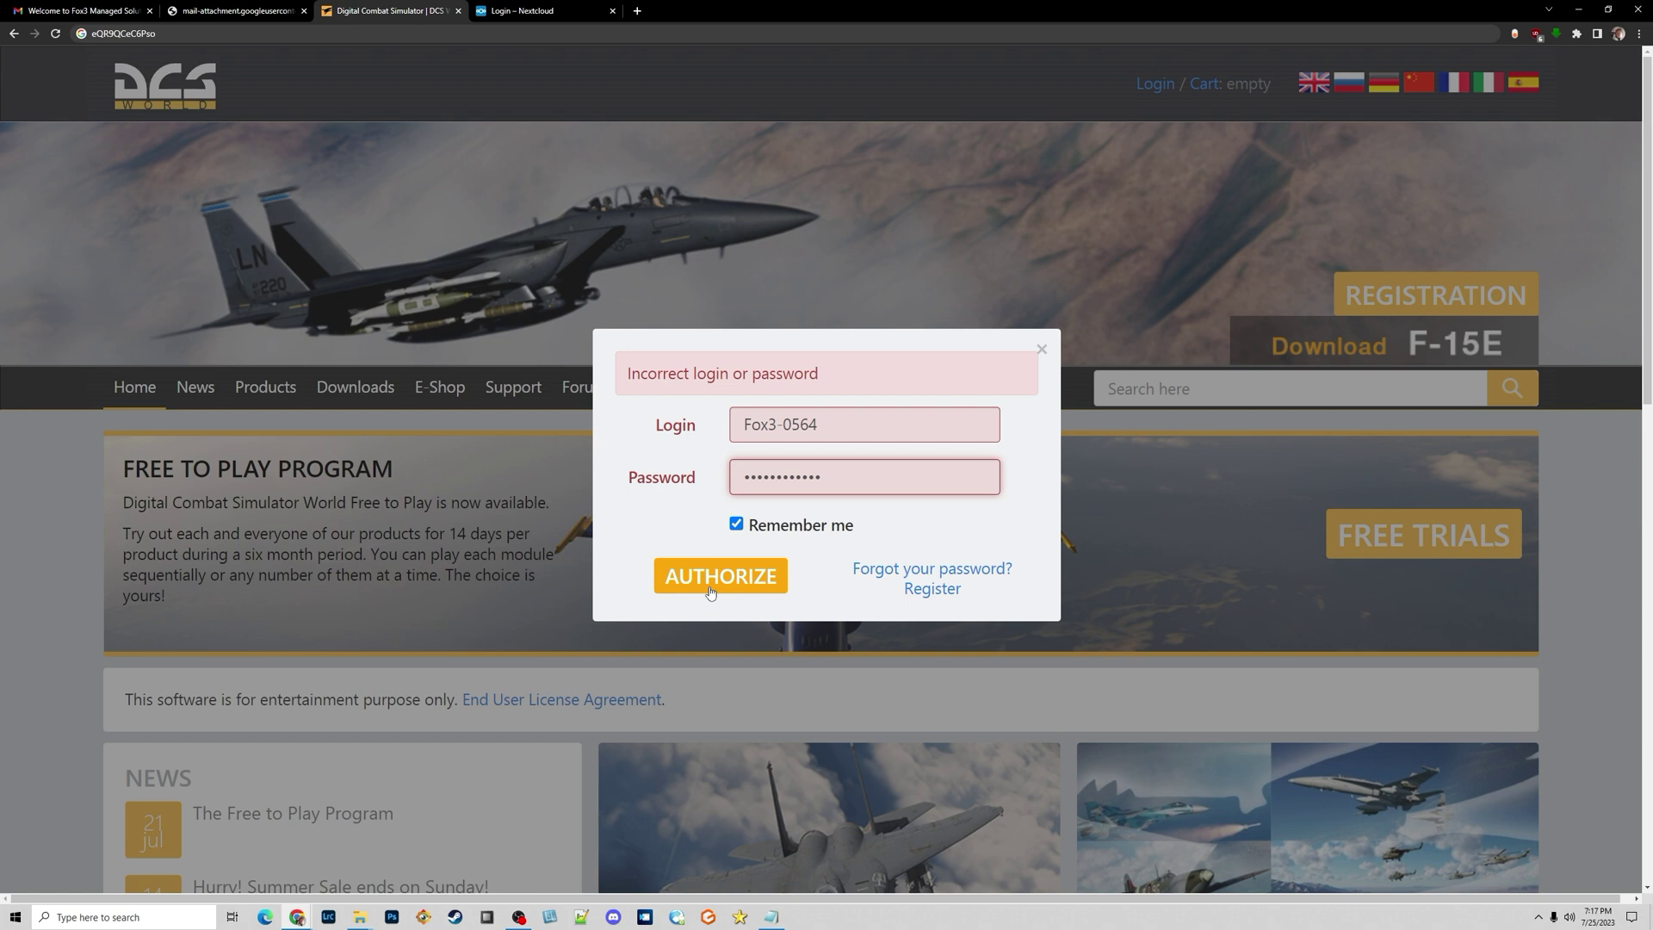
left_click(711, 592)
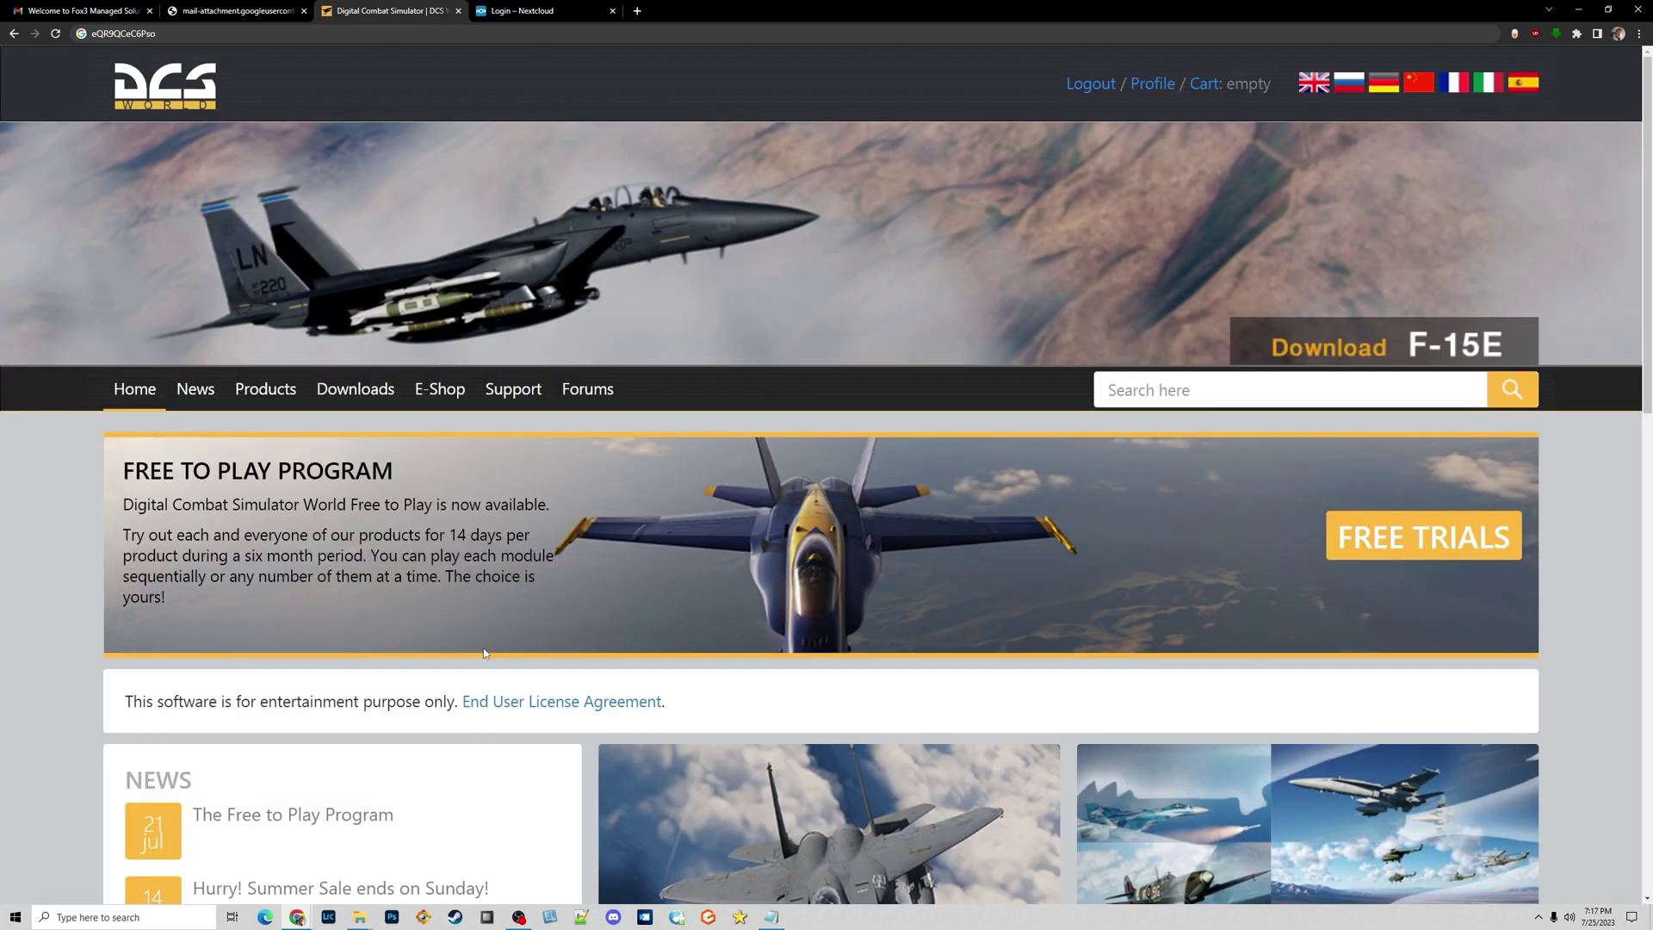
left_click(1150, 86)
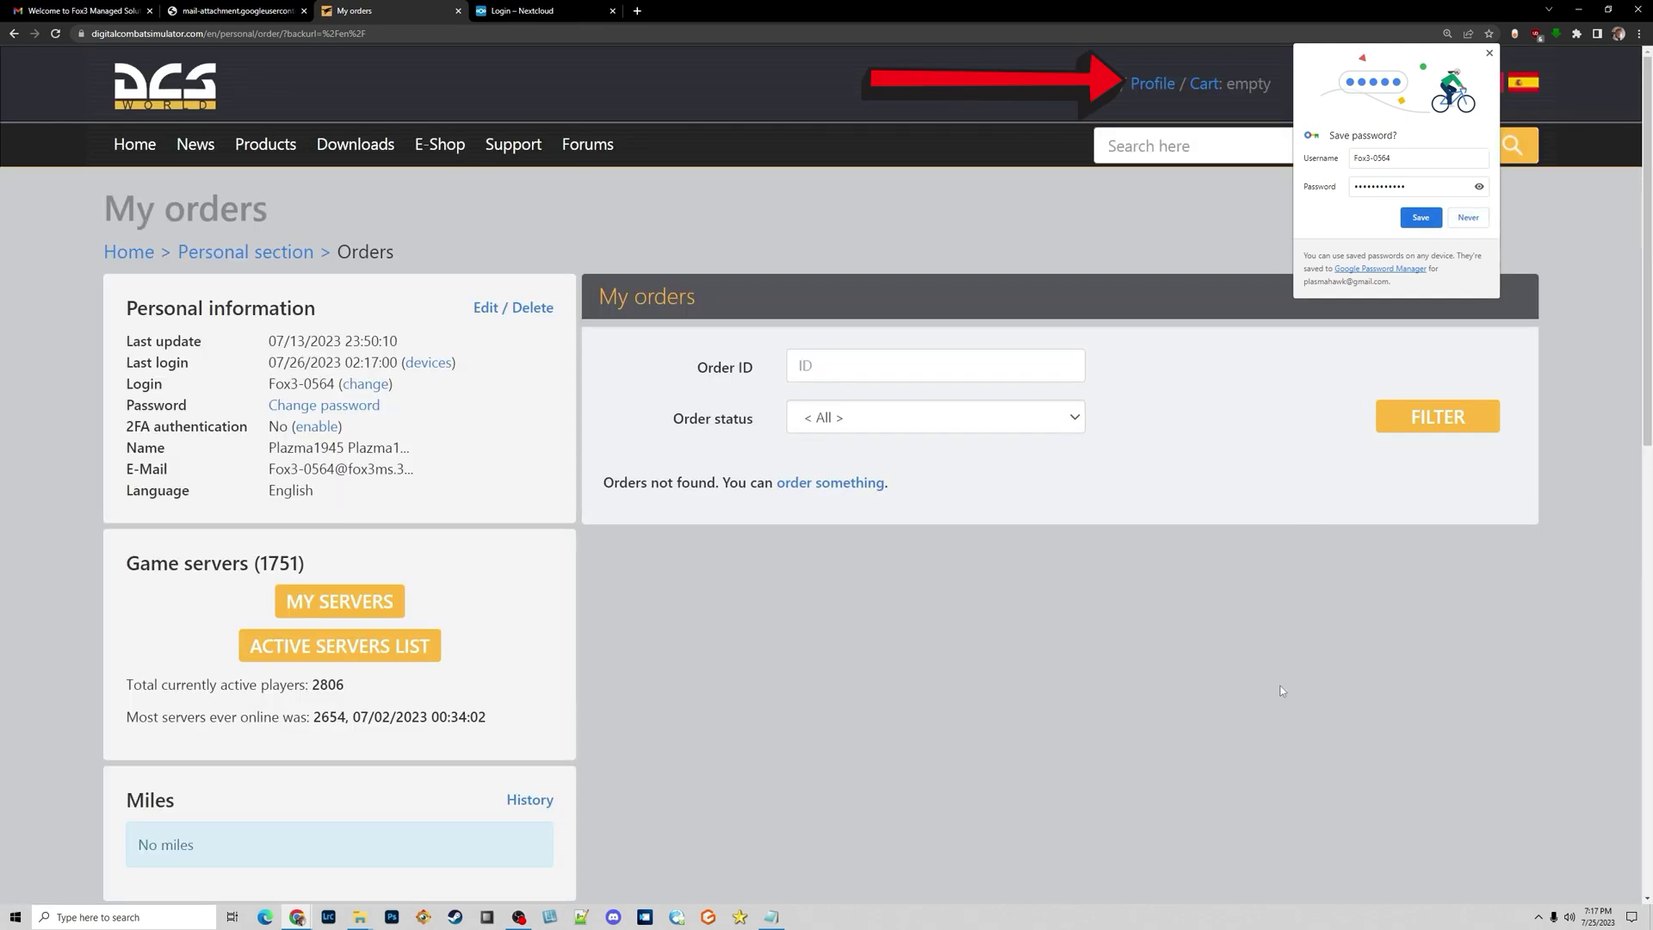
List the account's game servers, showing server A3-251, then copy the User ID from the credentials letter.
left_click(340, 601)
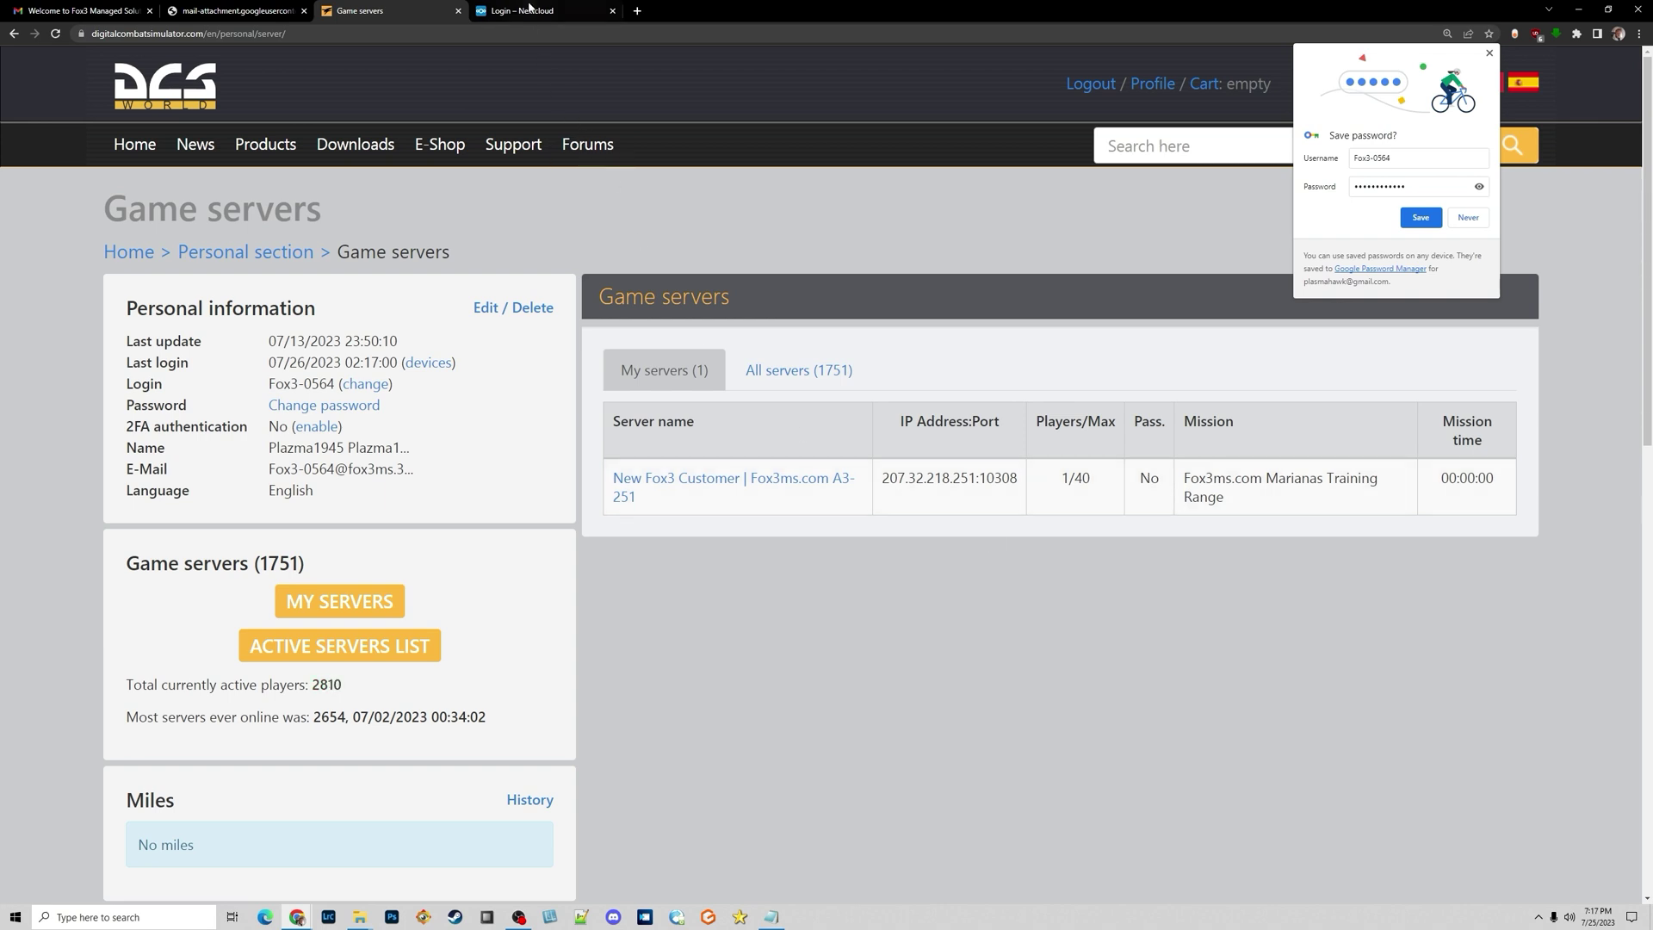
left_click(233, 11)
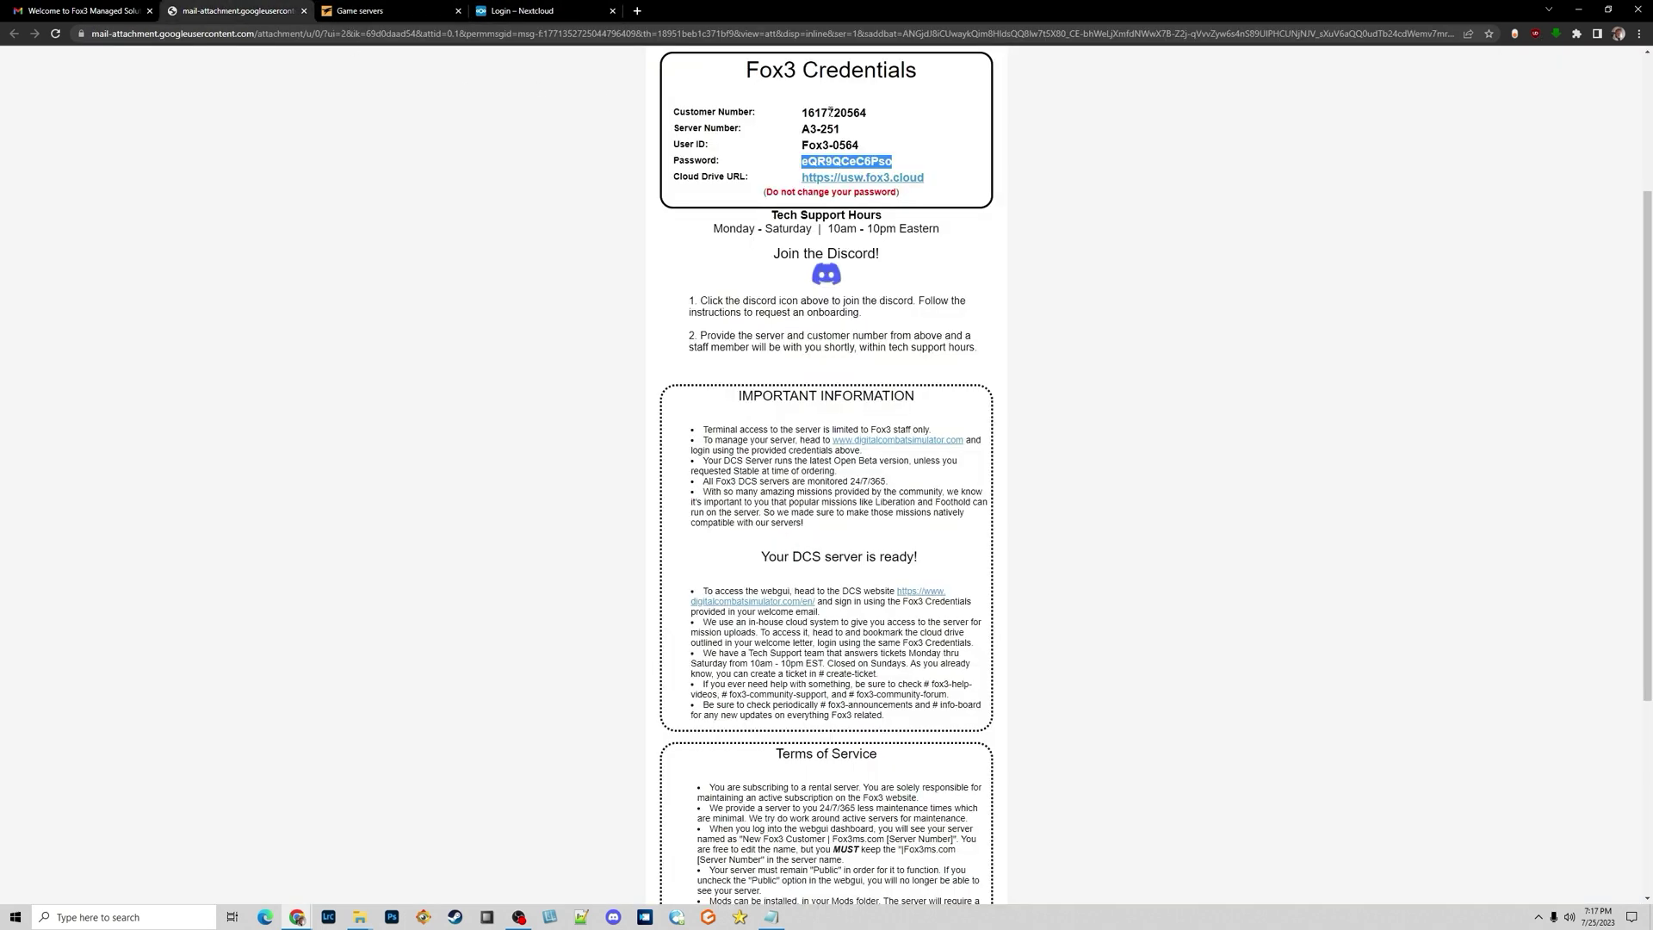
double_click(831, 113)
mouse_move(825, 146)
left_mouse_down()
mouse_move(801, 146)
mouse_move(859, 146)
left_mouse_up()
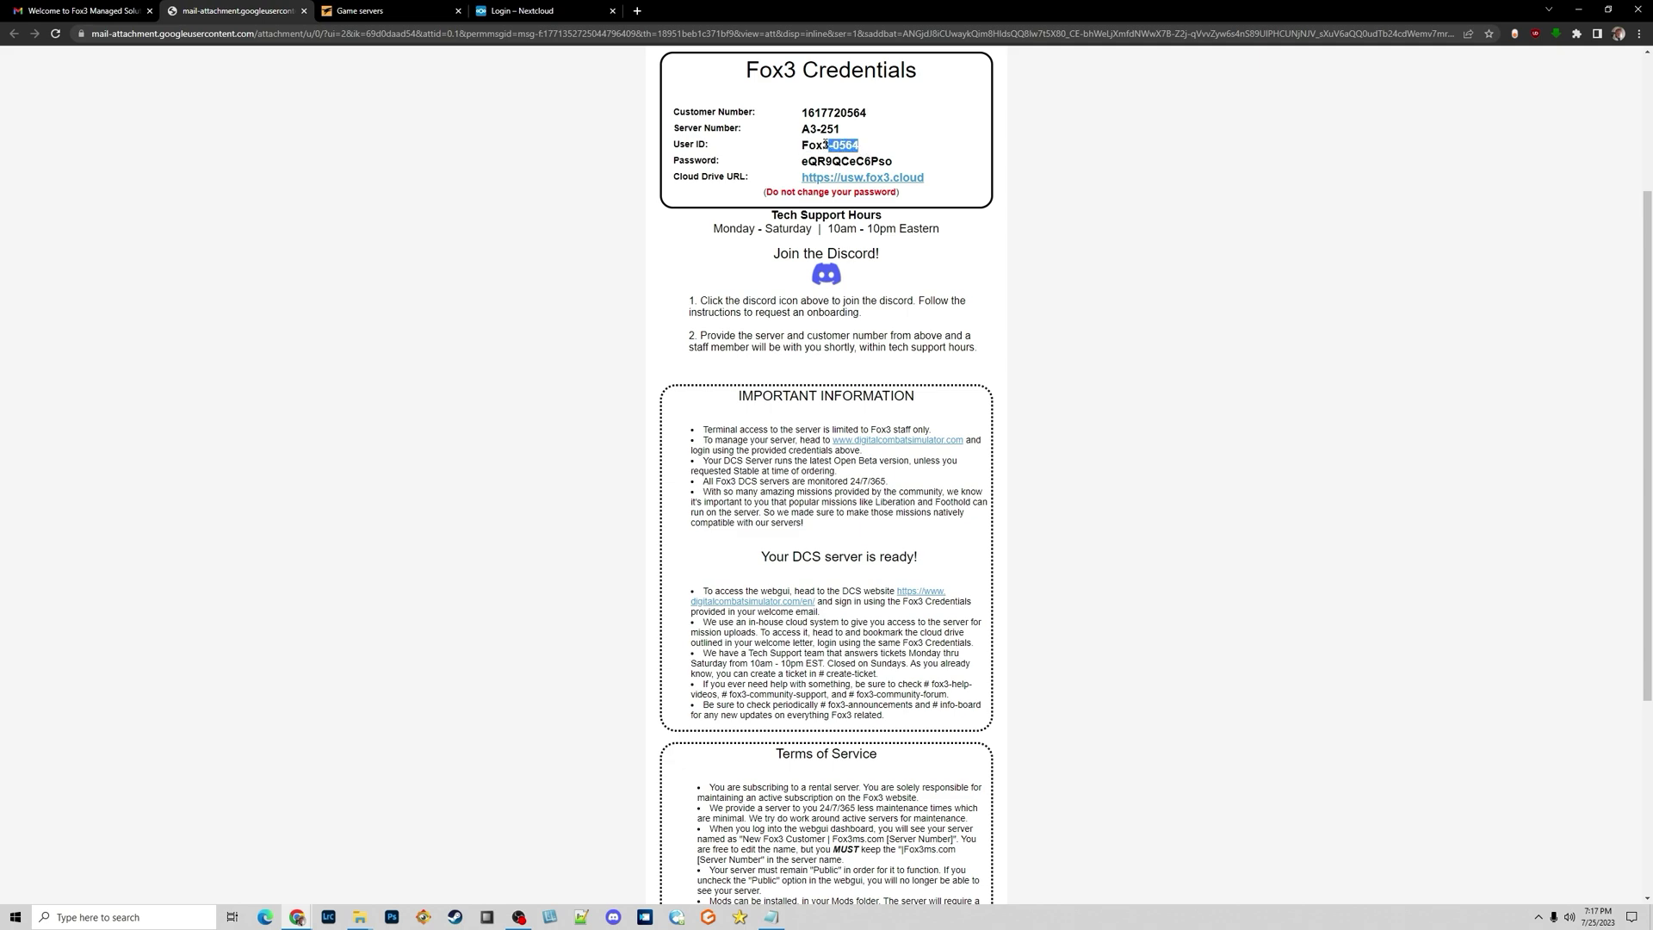
Copy the password from the credentials letter into the Nextcloud login form and submit it.
left_click(404, 12)
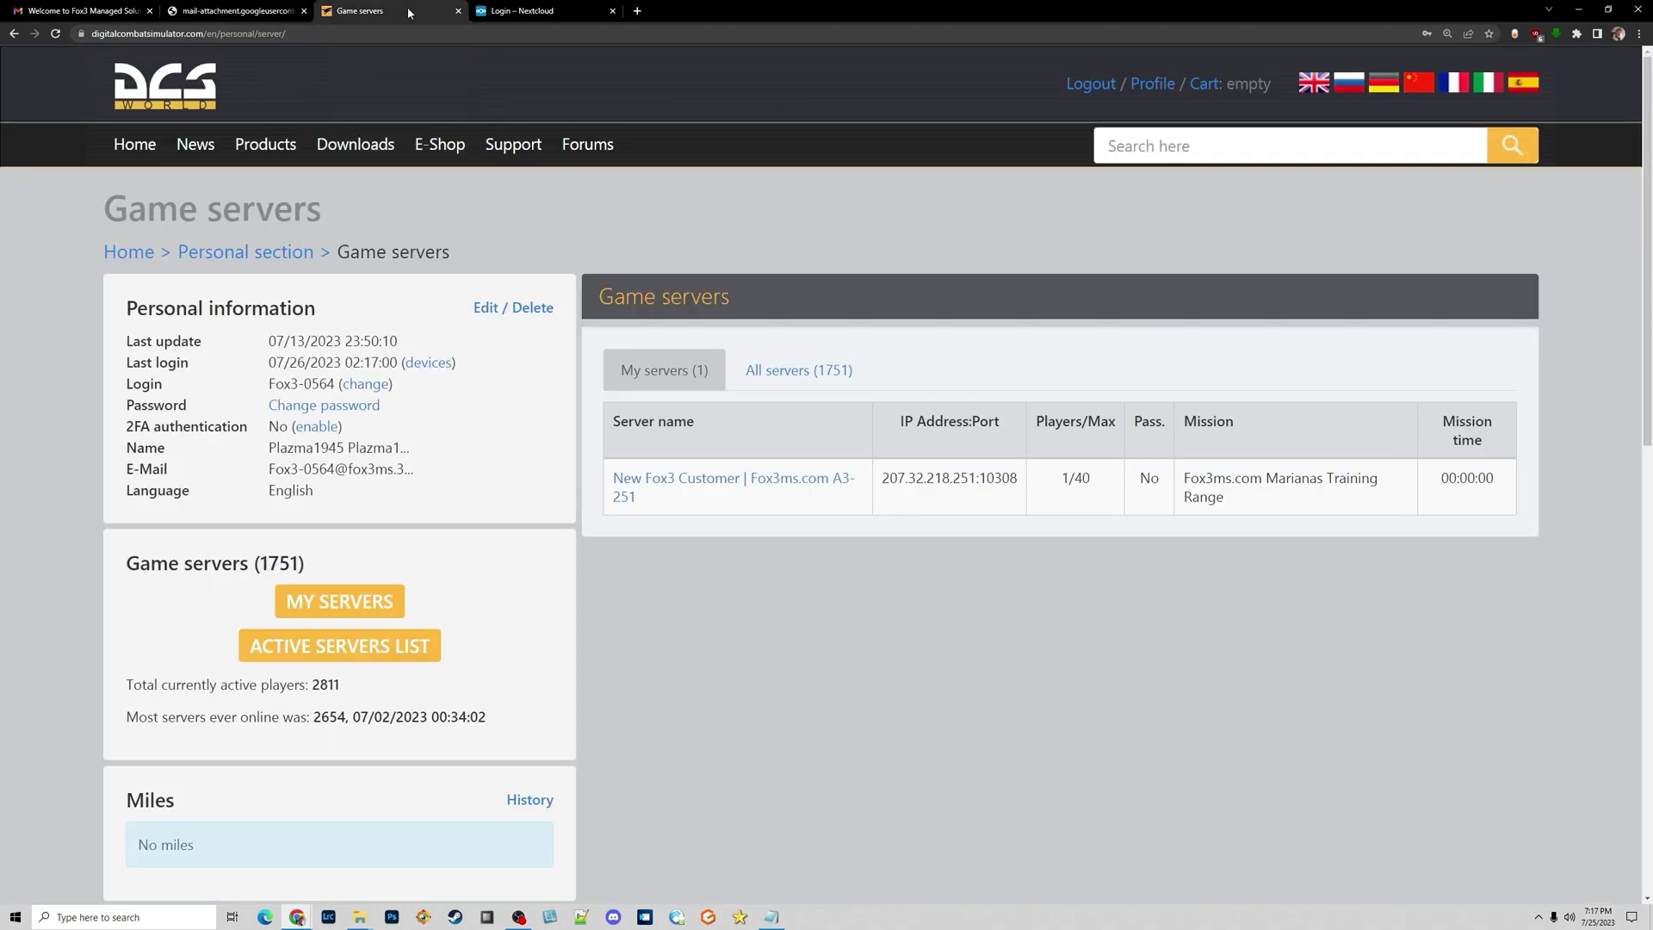
left_click(517, 11)
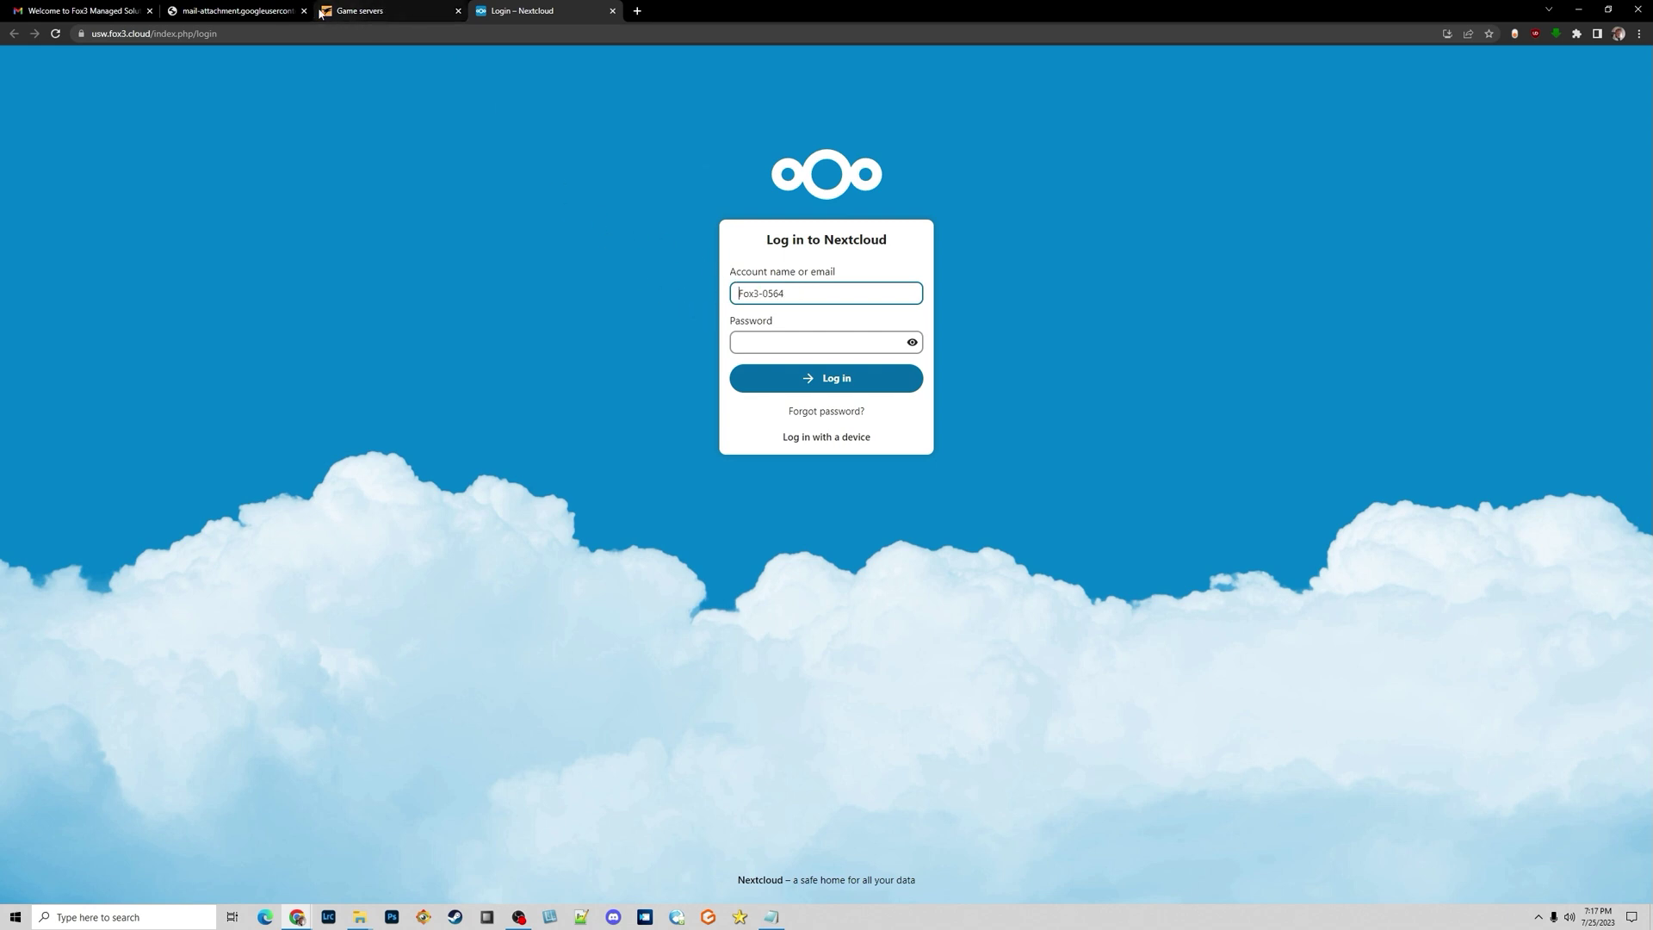
left_click(290, 15)
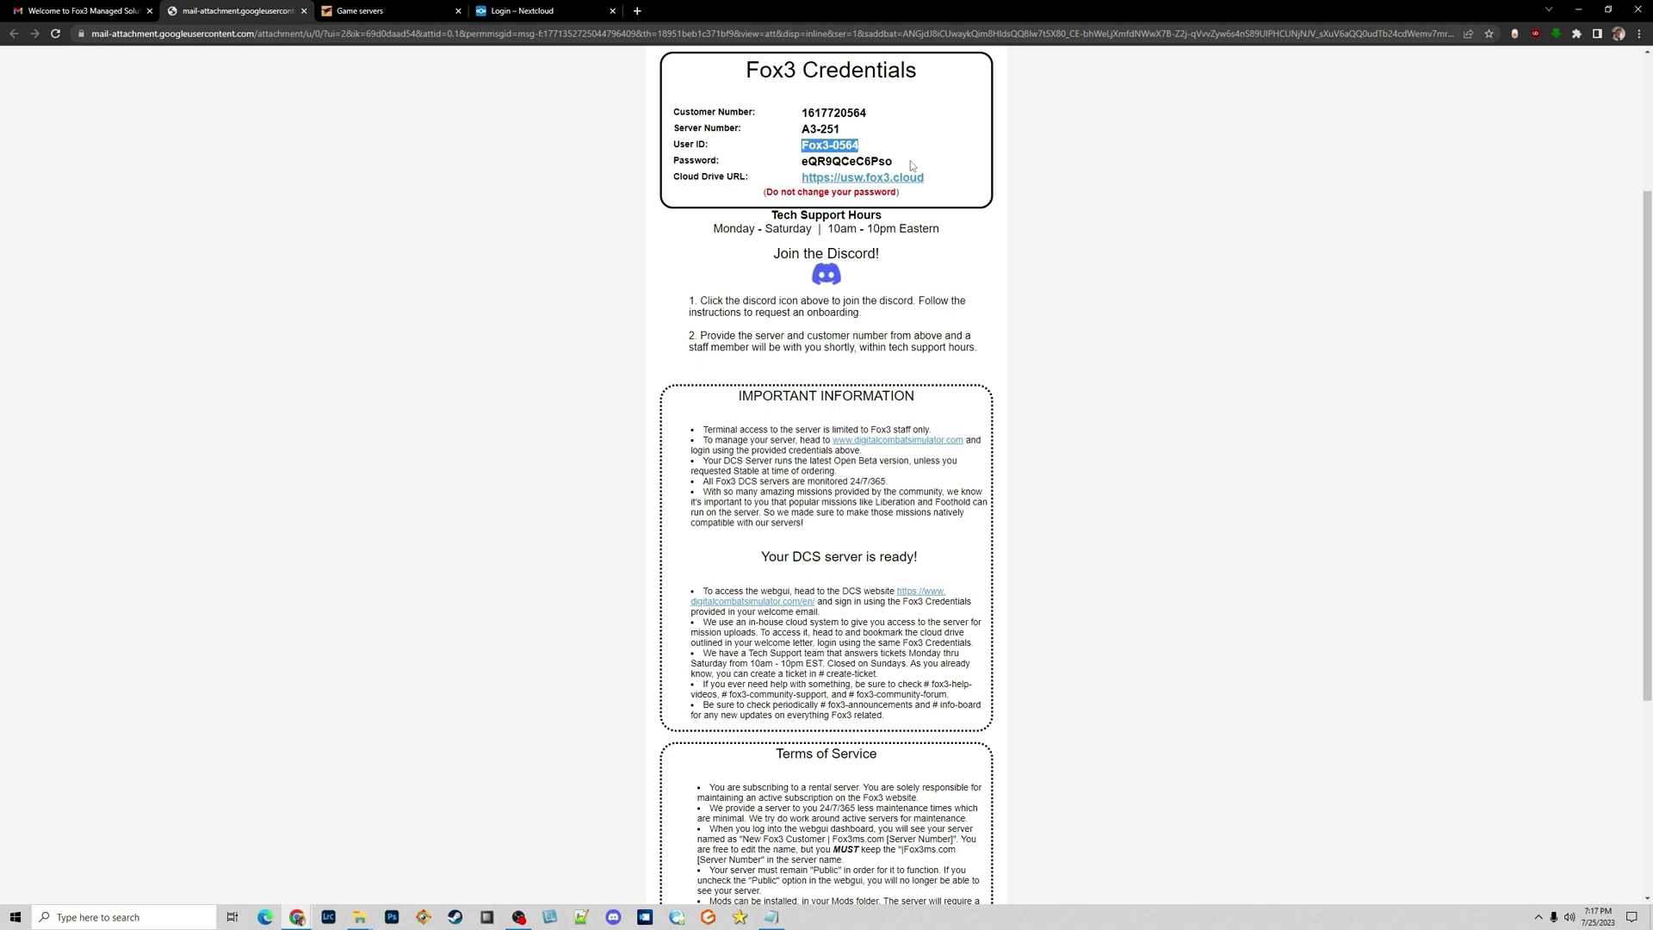
left_click_drag(900, 164, 796, 165)
key("ctrl+c")
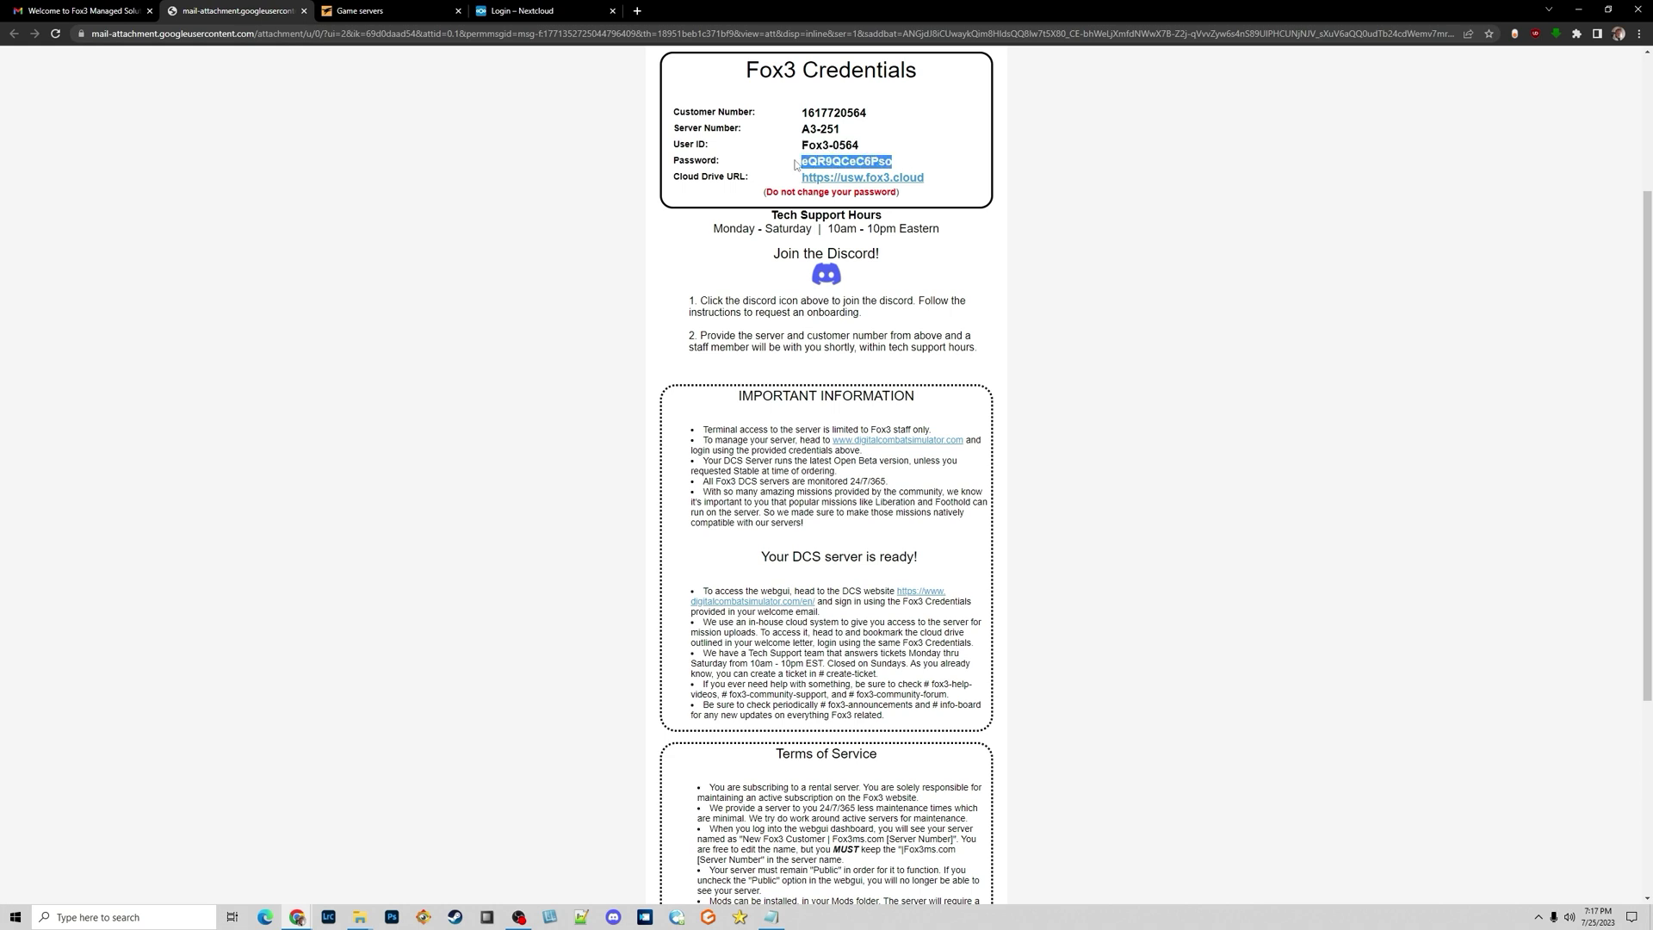
left_click(527, 12)
left_click(800, 335)
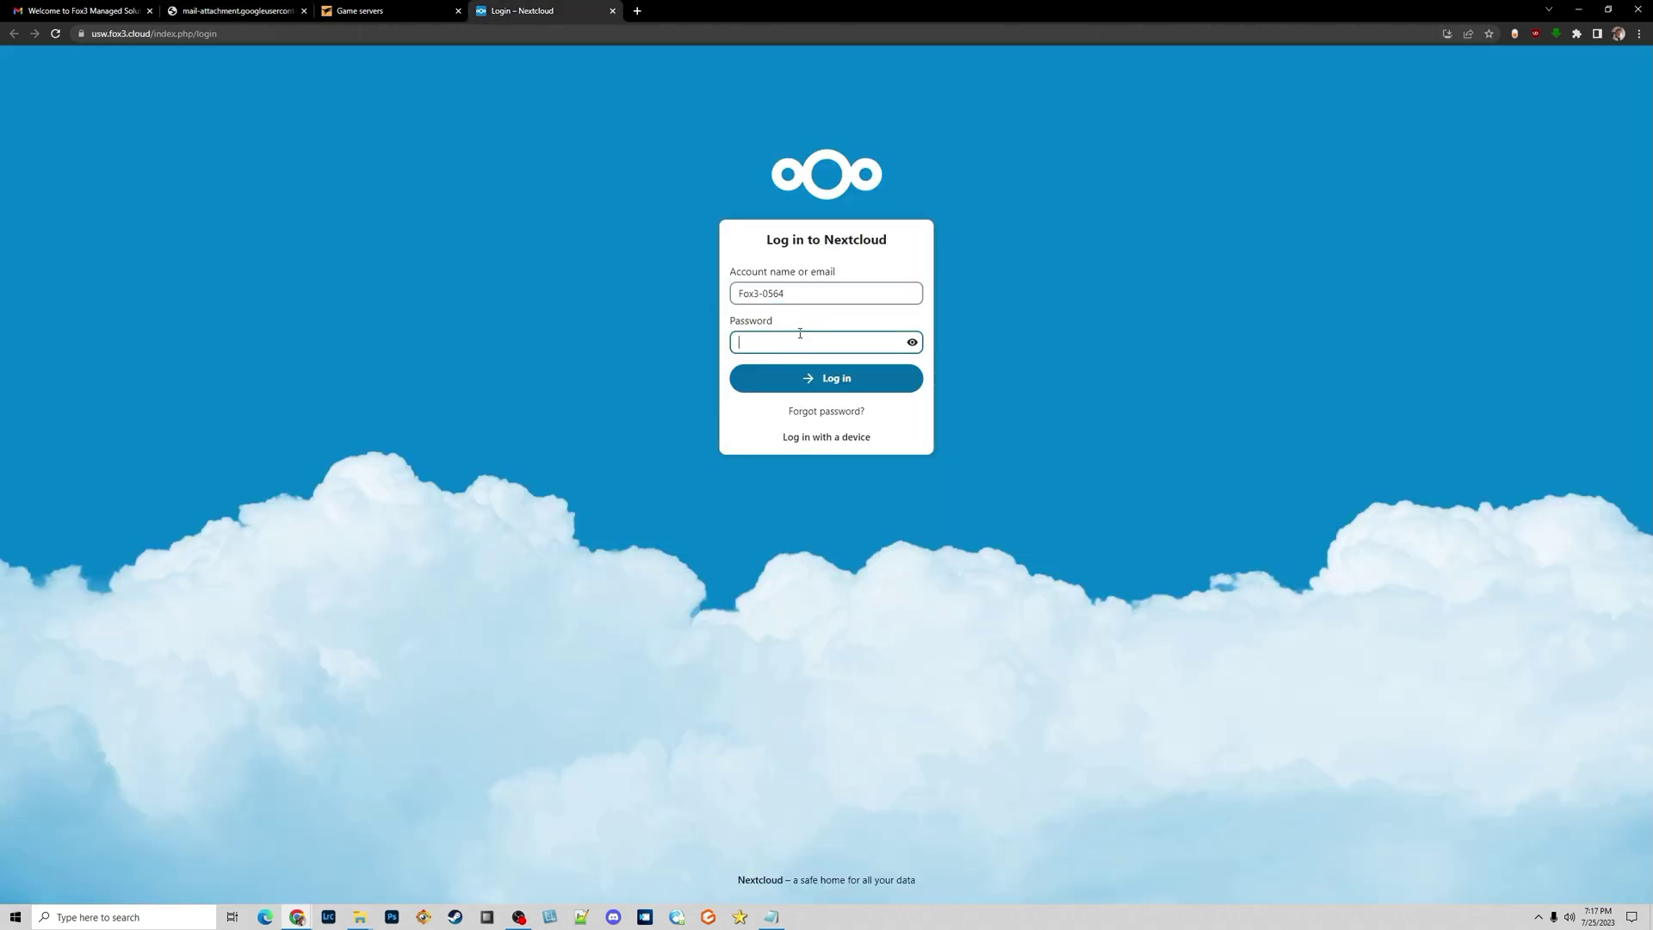
key("ctrl+v")
left_click(807, 378)
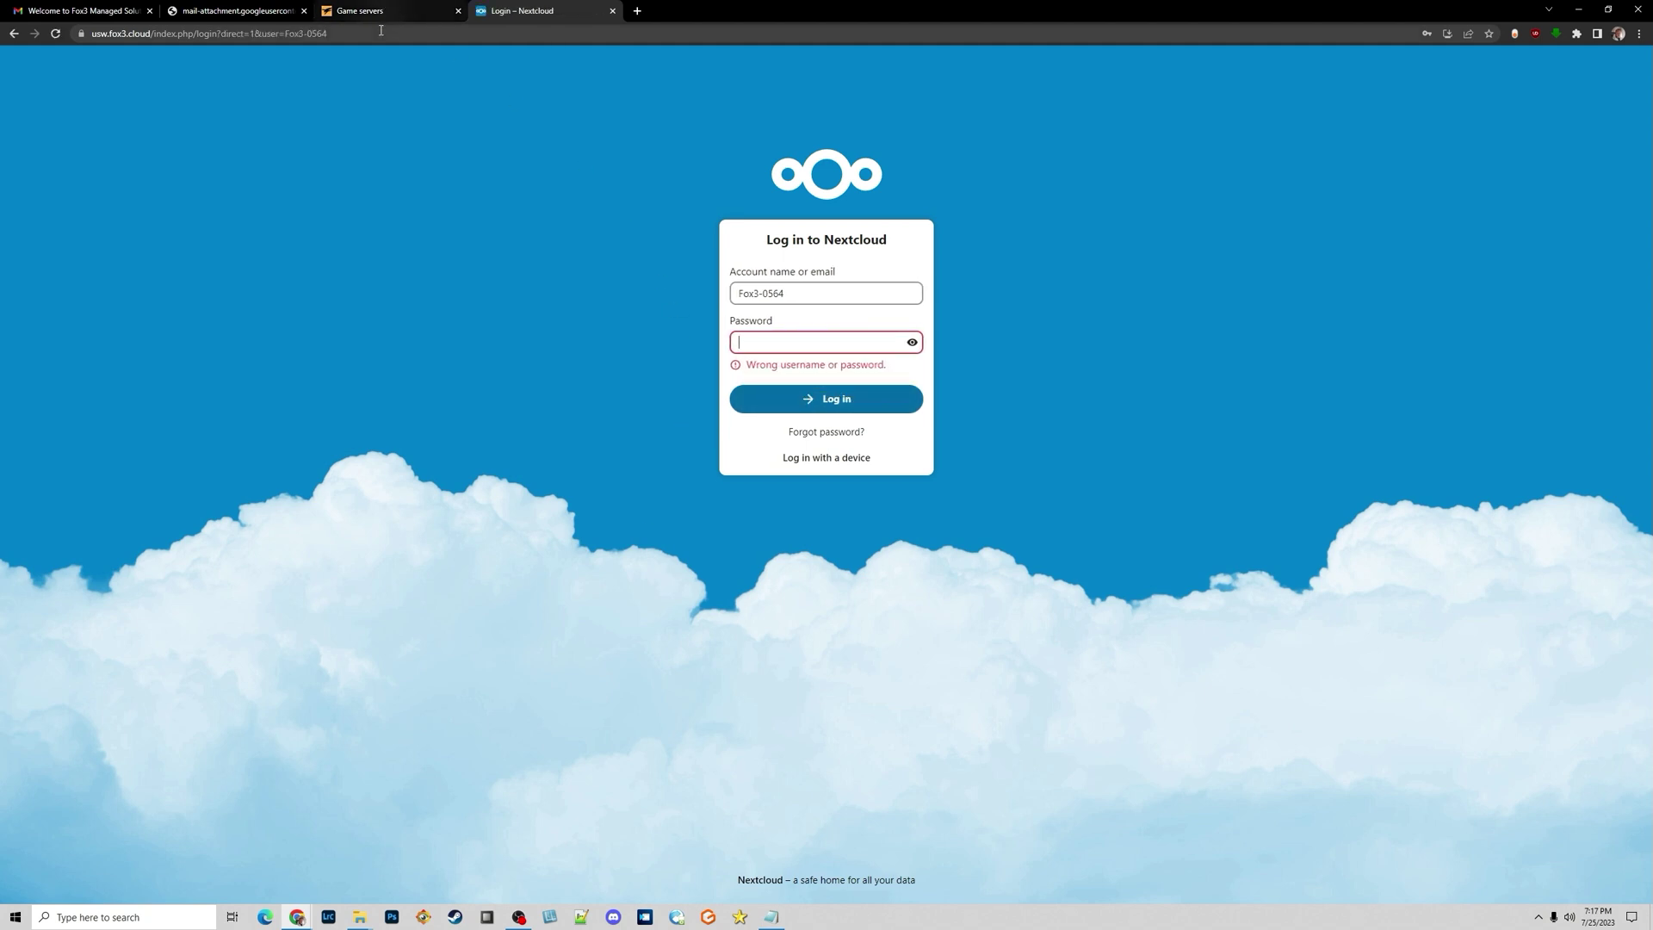
Check the copied text, re-paste the password, and log in to the Fox3 Nextcloud drive.
left_click(305, 34)
key("ctrl+v")
key("ctrl+a")
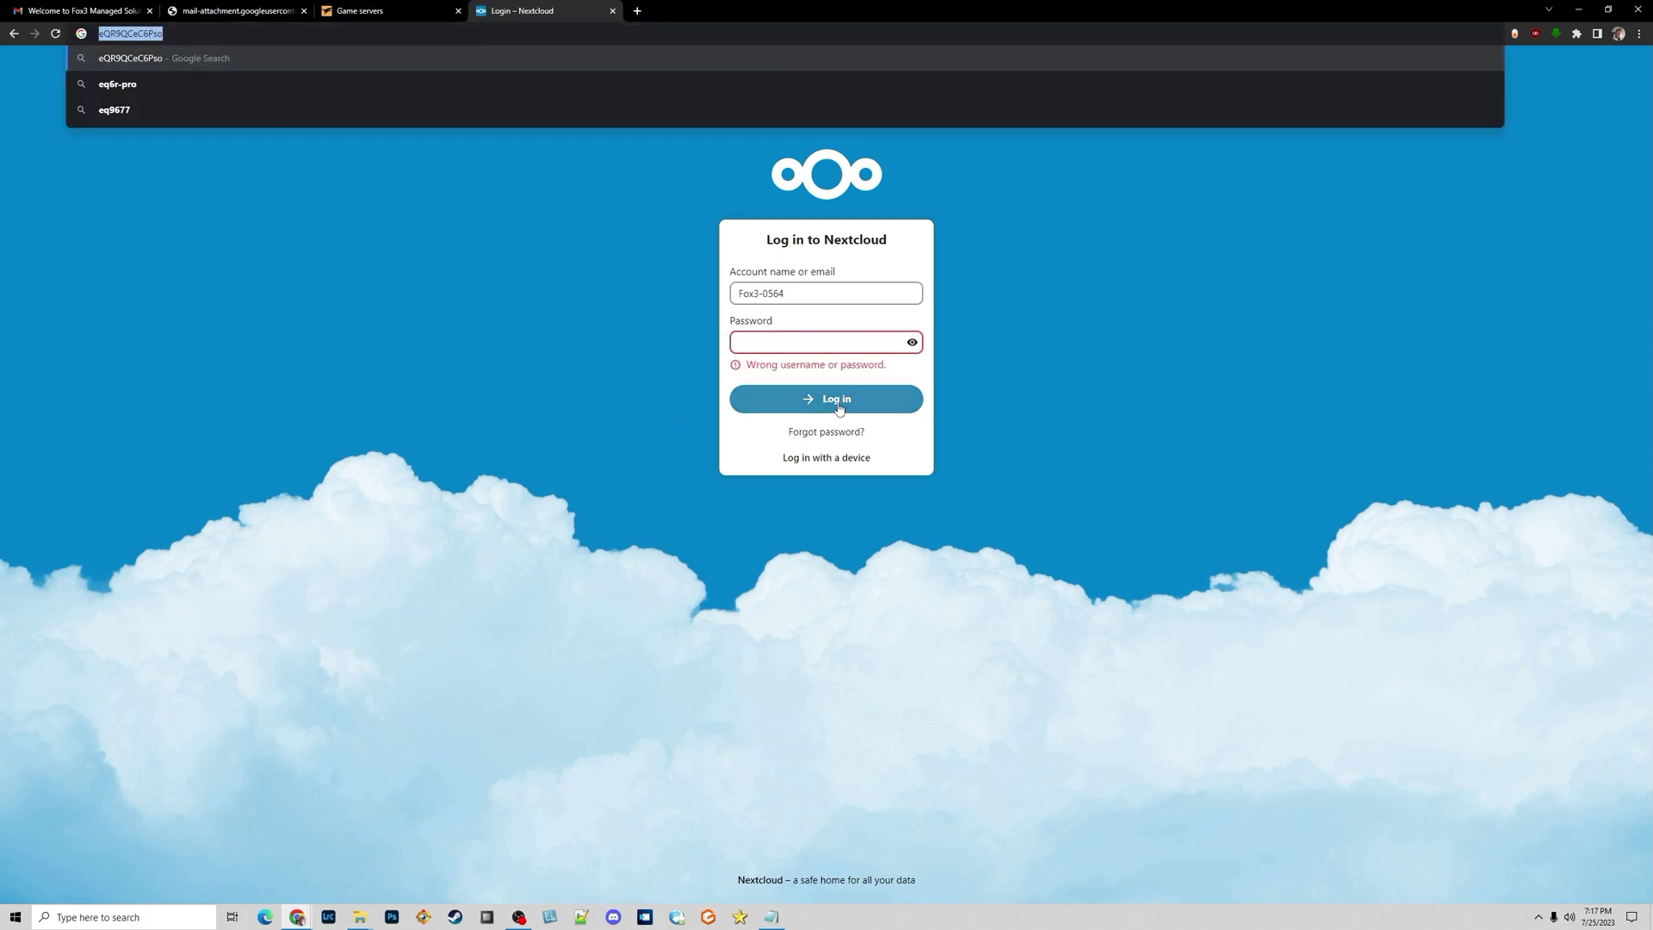
left_click(796, 345)
key("ctrl+v")
left_click(823, 399)
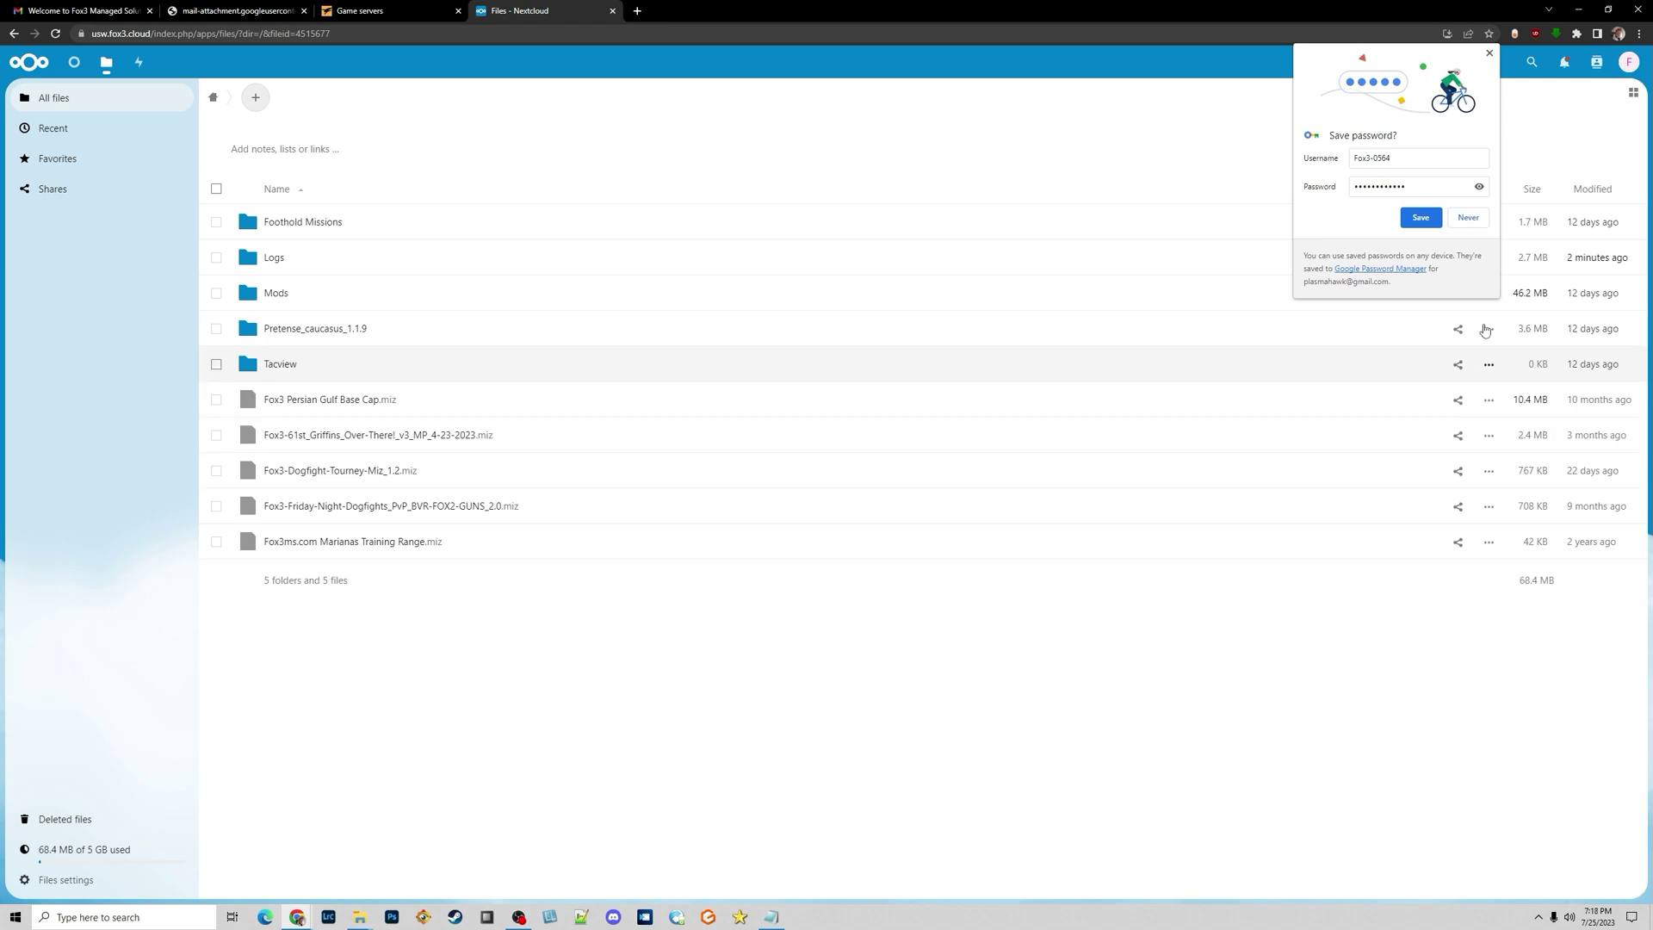
Decline saving the Nextcloud password and return to the DCS Game servers page.
left_click(1466, 220)
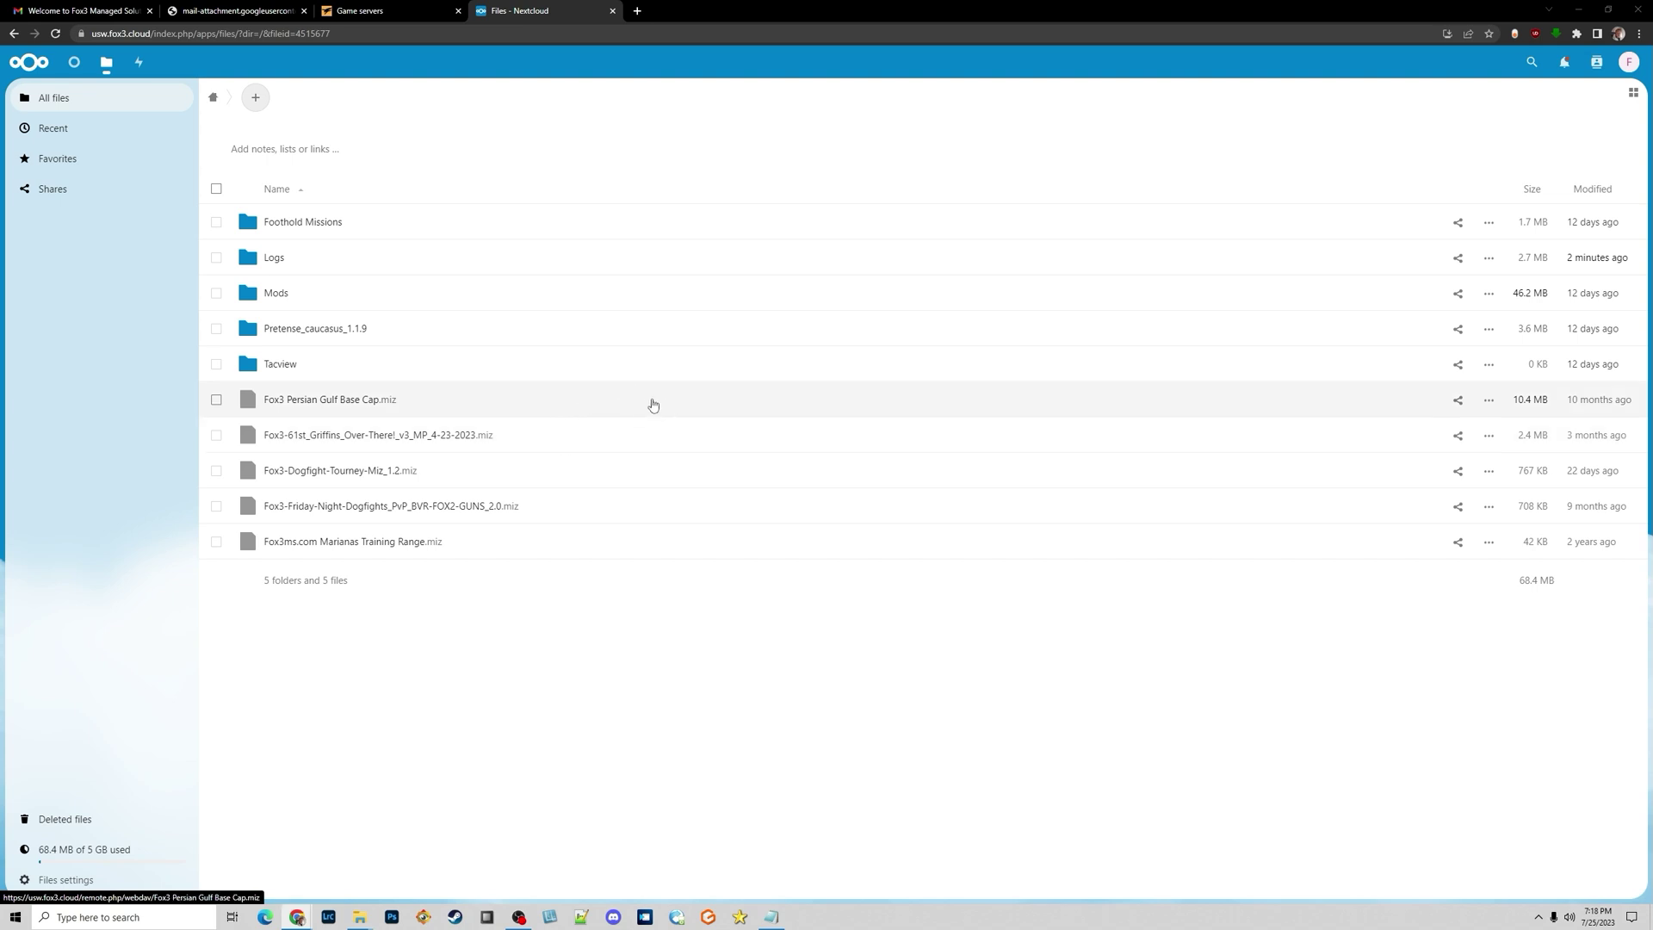
left_click(377, 13)
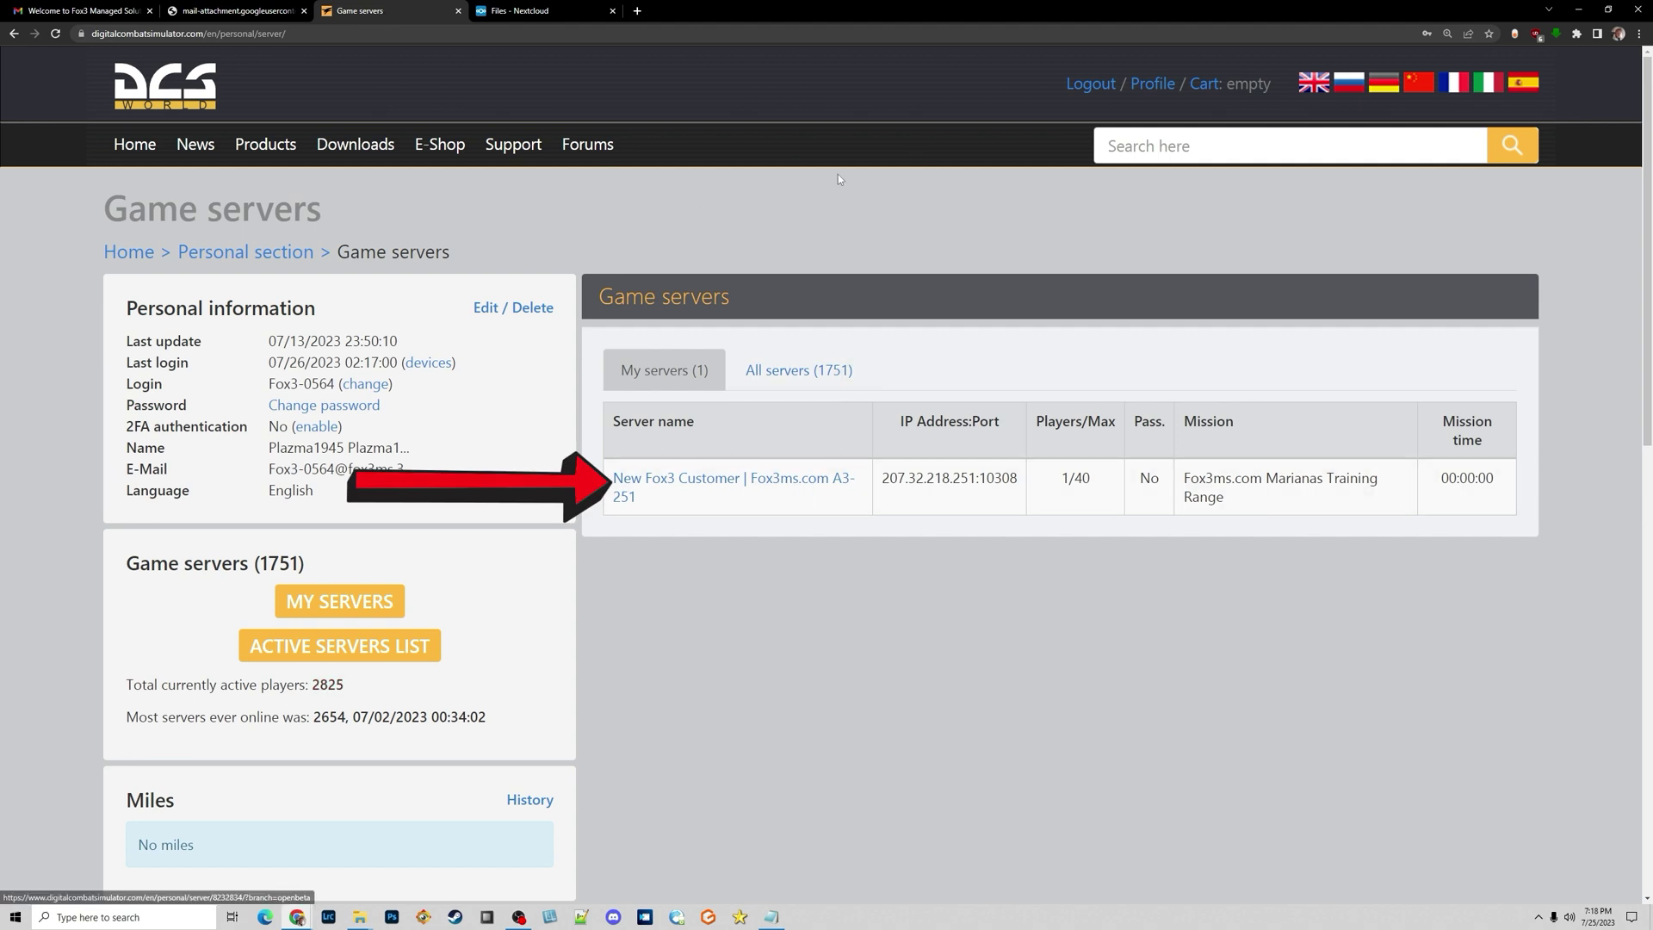
Rename the server from 'New Fox3 Customer' to 'testing | Fox3ms.com A3-251' and save the settings.
left_click(738, 481)
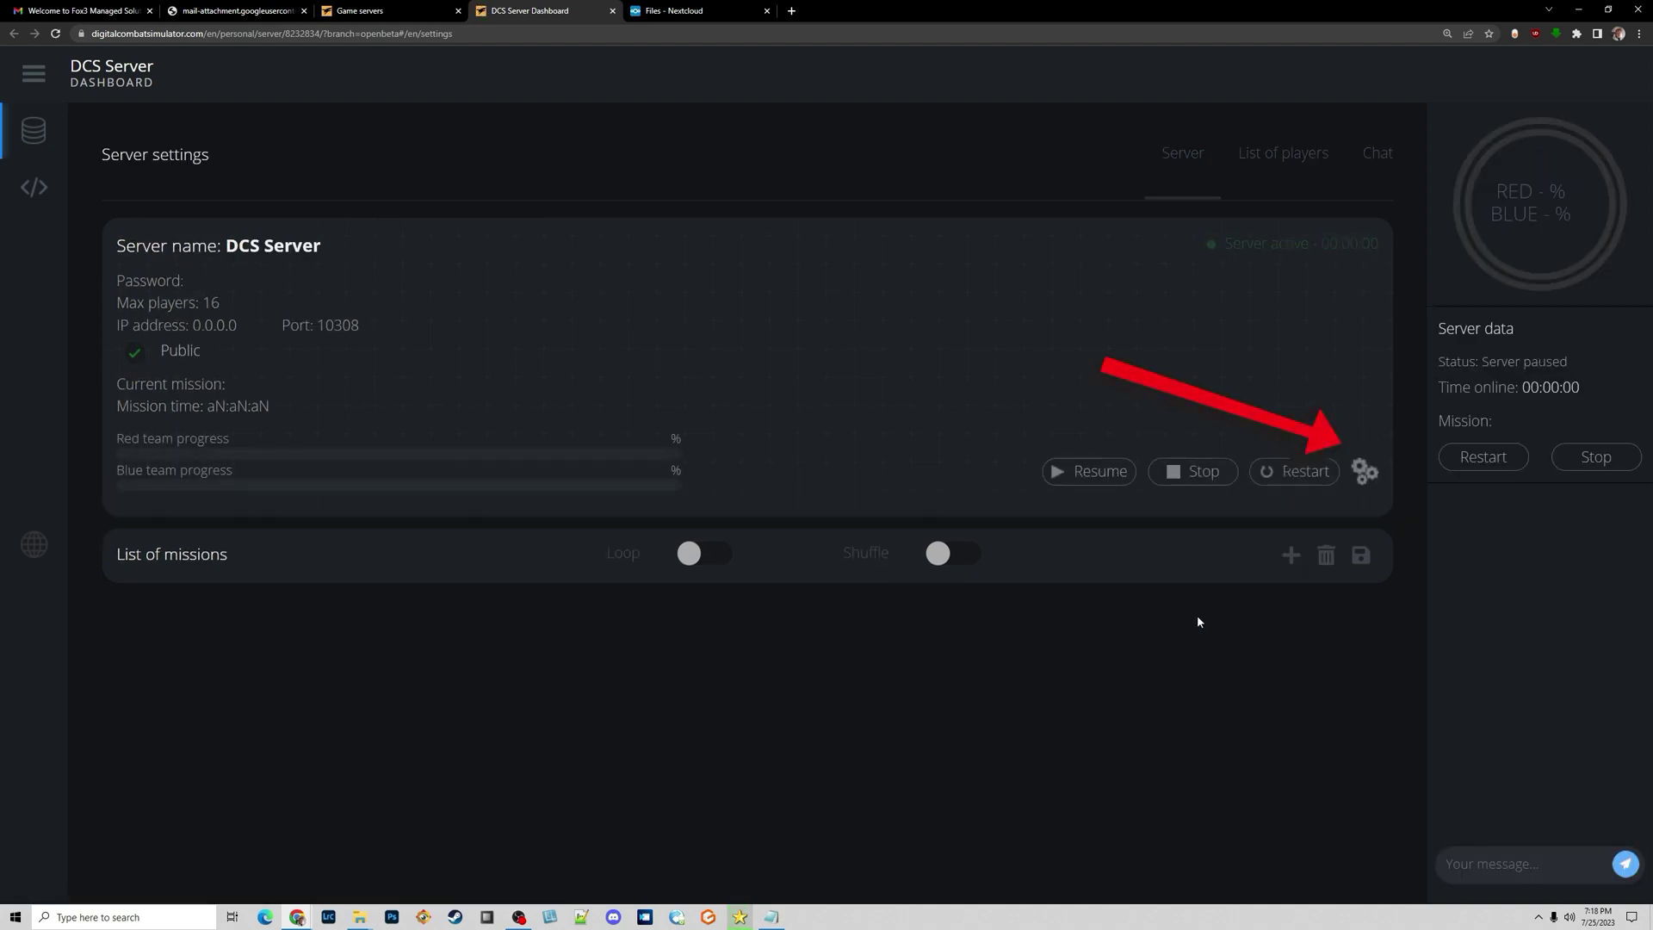
left_click(1365, 475)
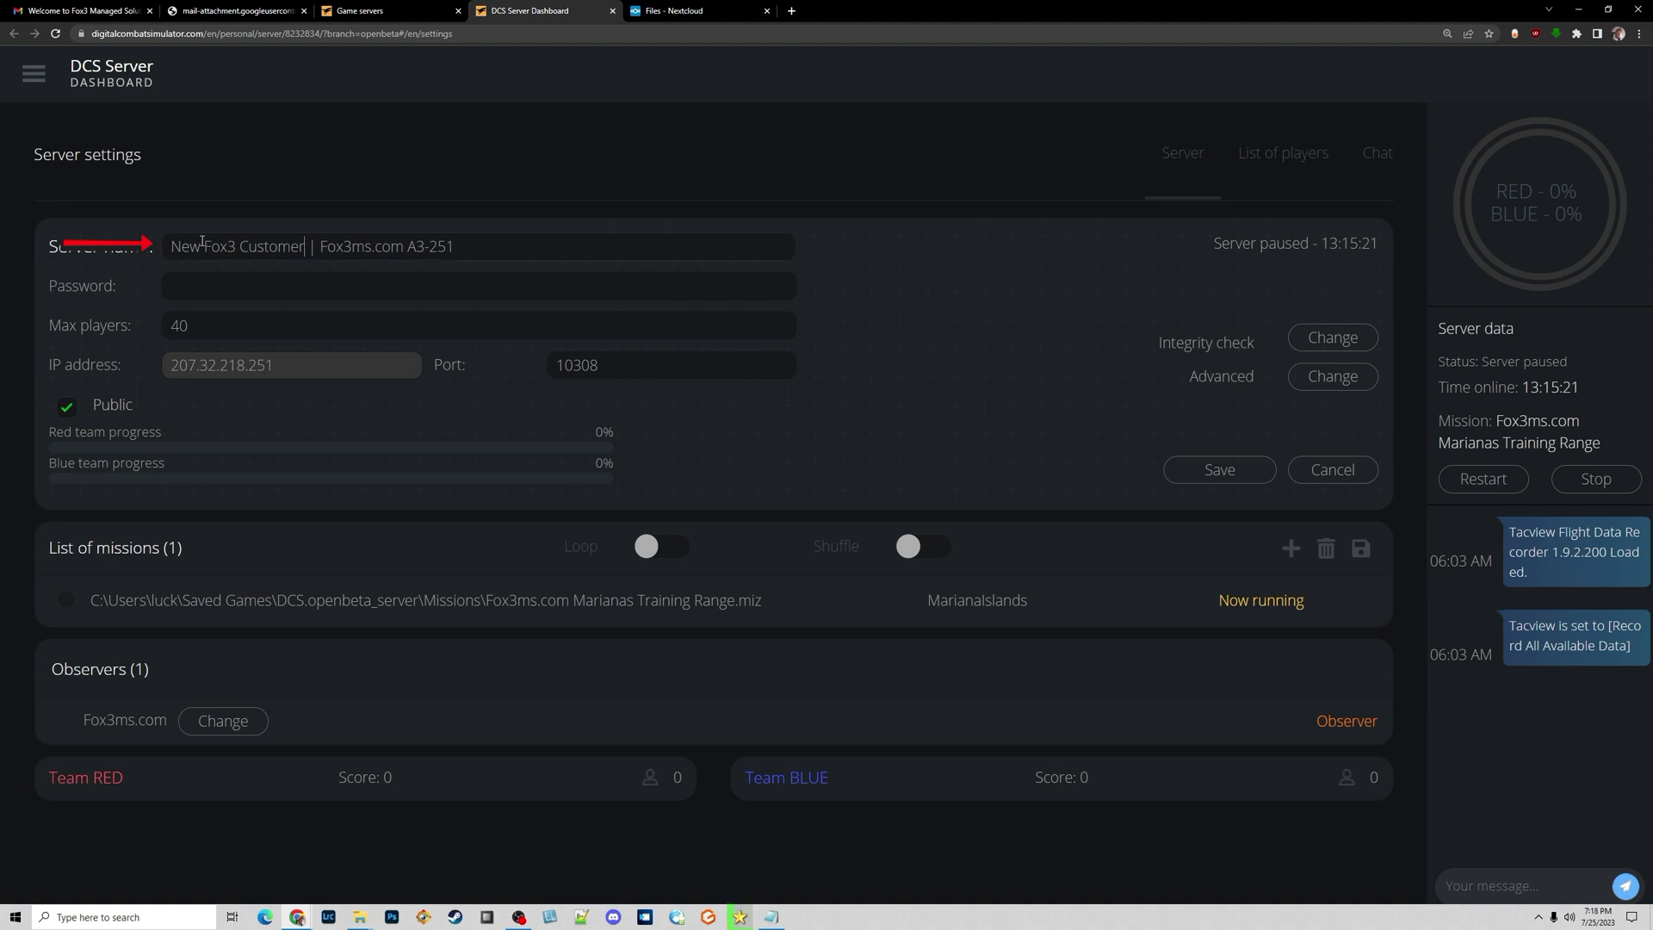
left_click_drag(304, 246, 169, 246)
type("top")
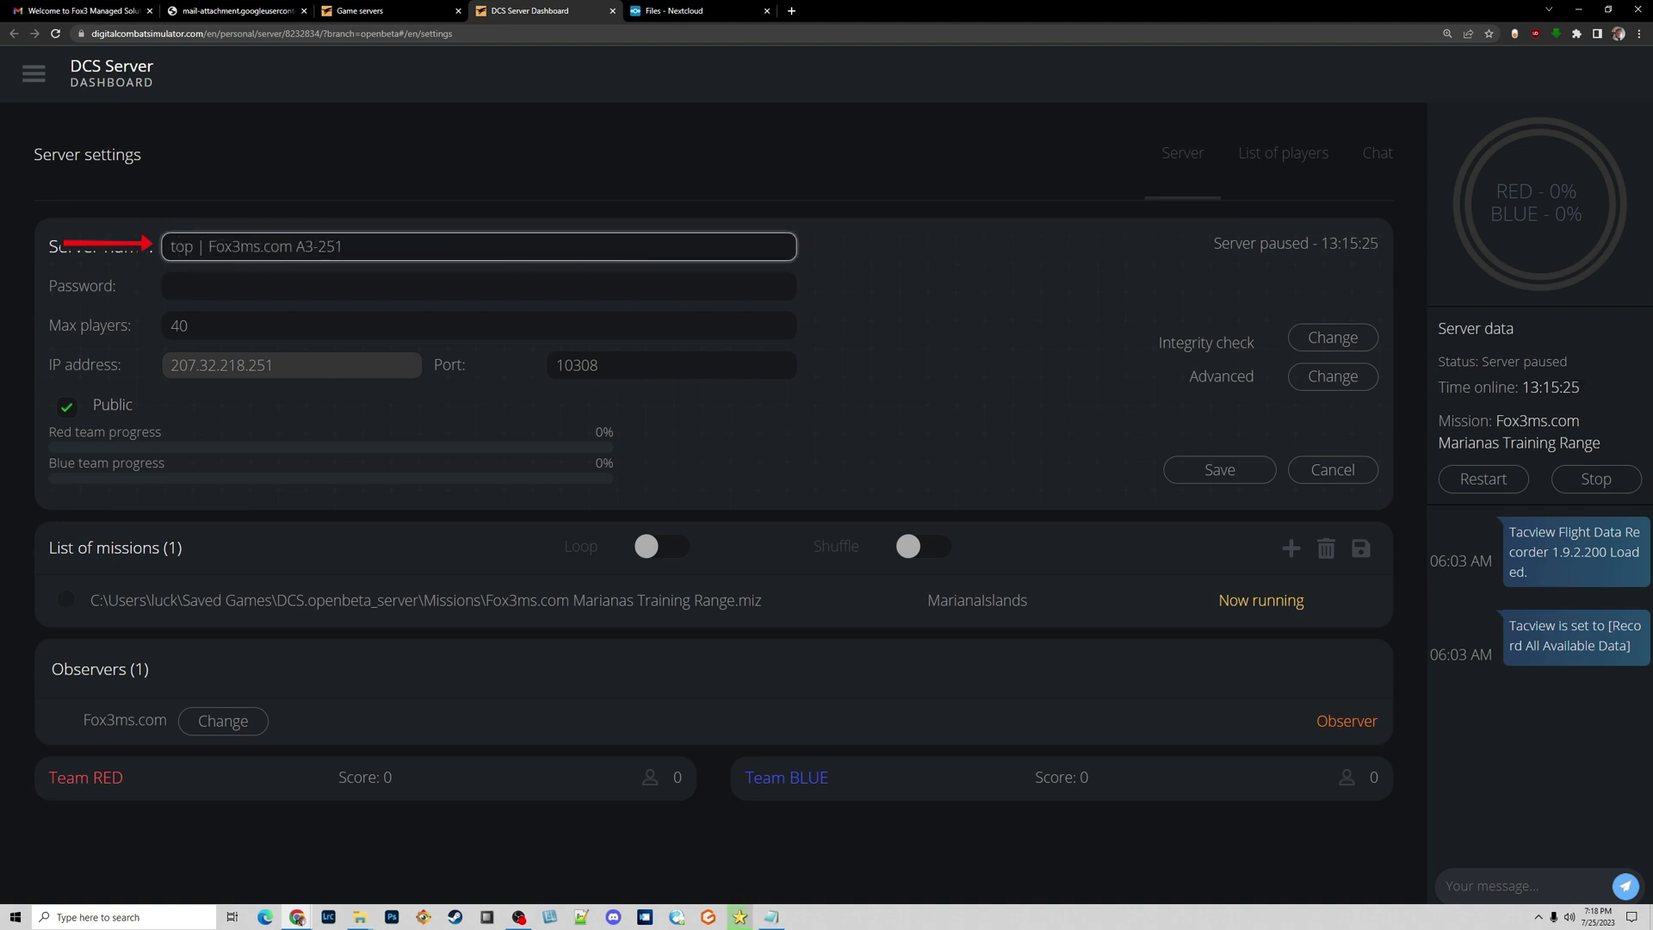
key("BackSpace")
key("BackSpace")
key("BackSpace")
type("testing")
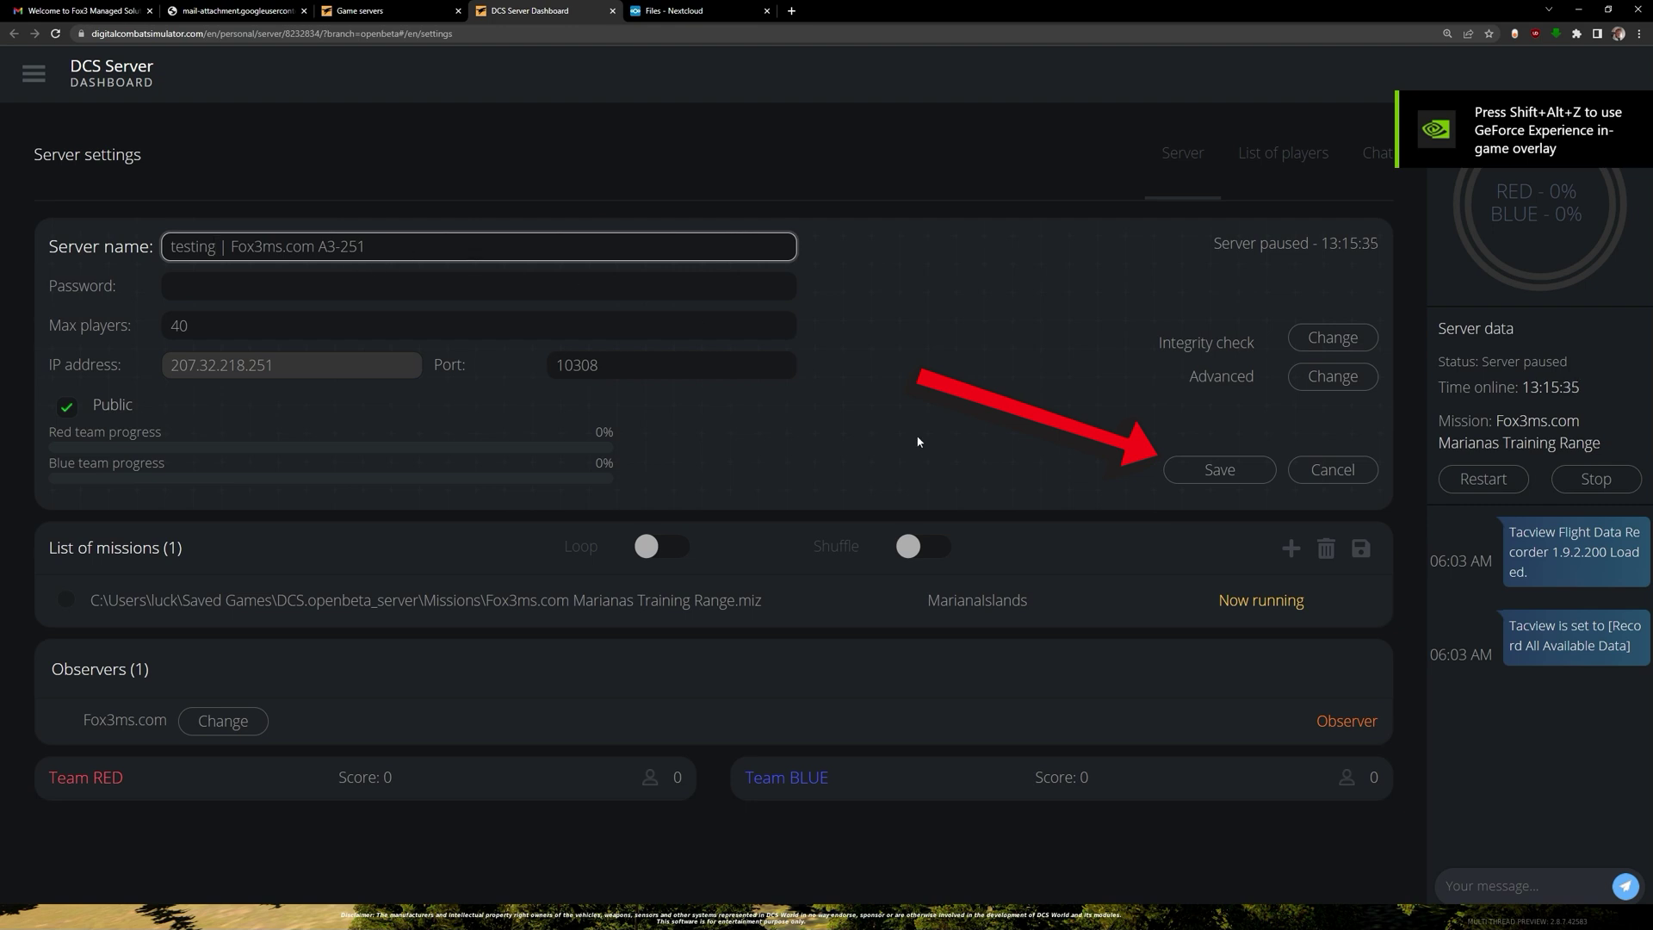
left_click(1250, 476)
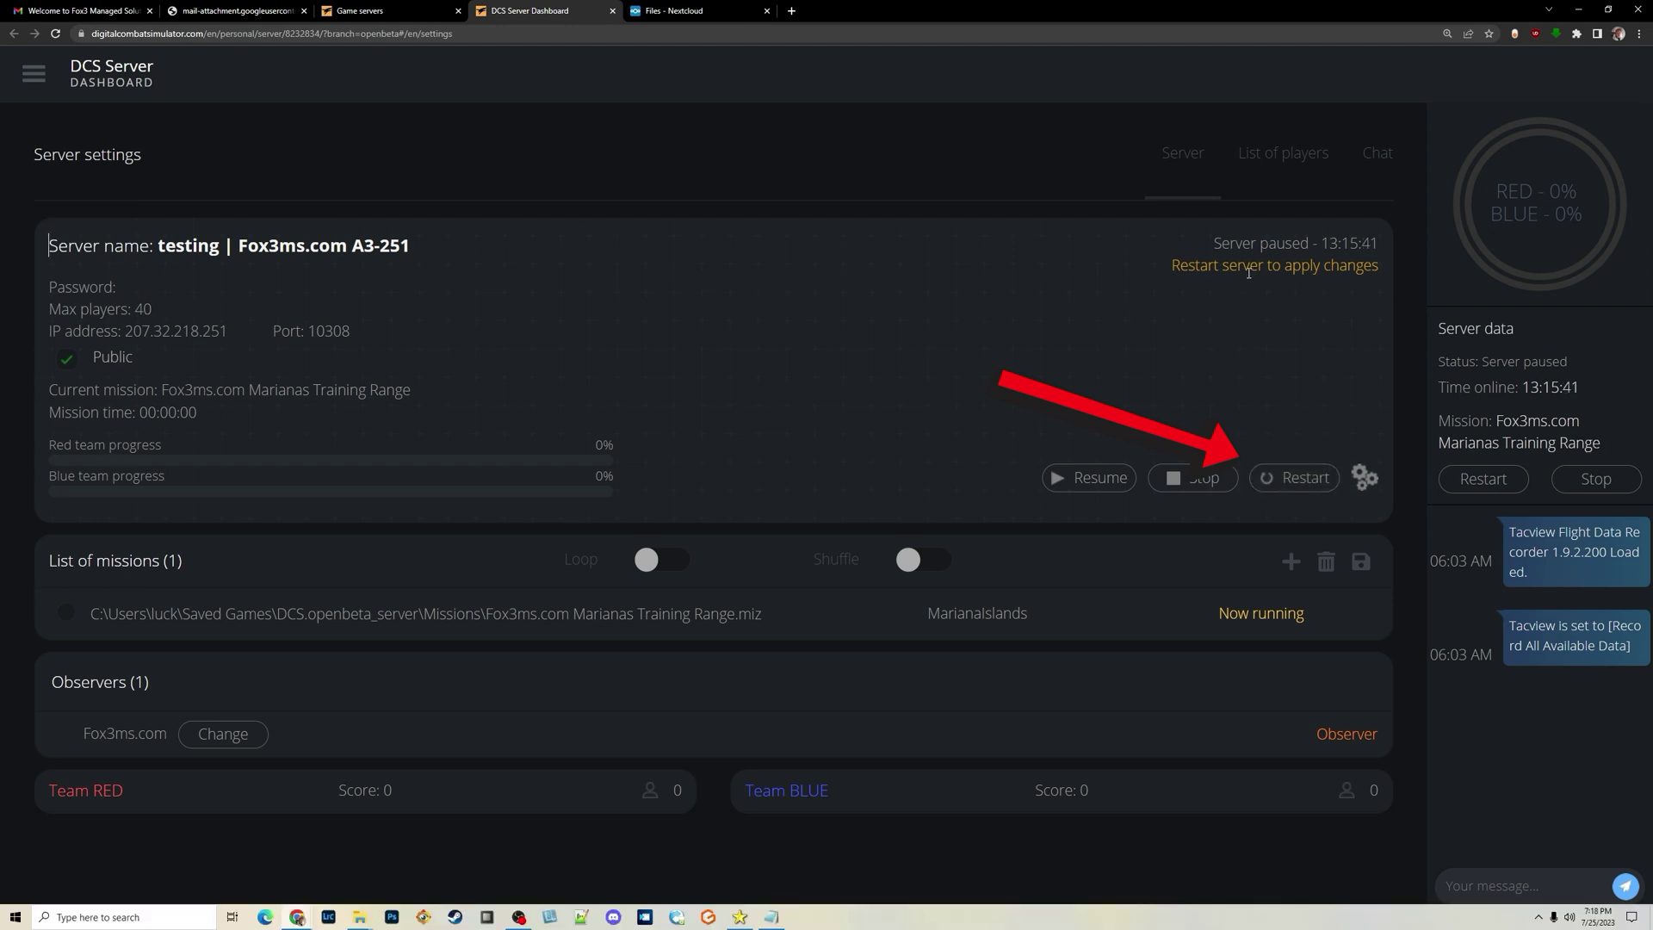
left_click_drag(348, 246, 410, 245)
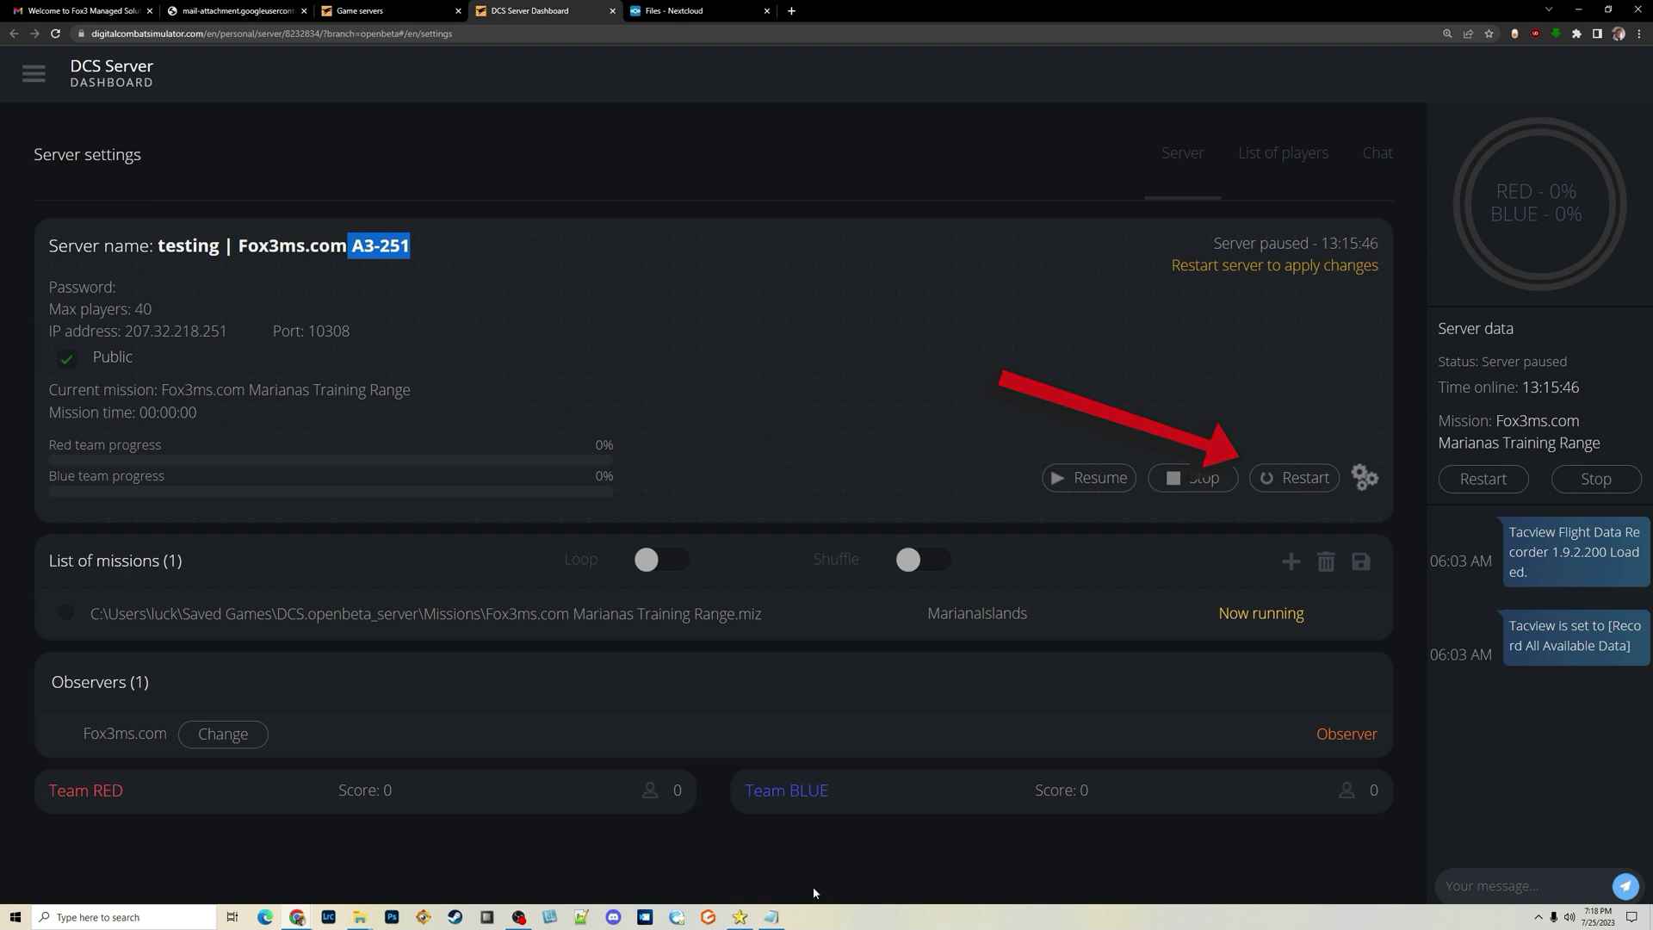
In DCS World's multiplayer list, search for 251 and view the A3-251 server's details.
left_click(772, 917)
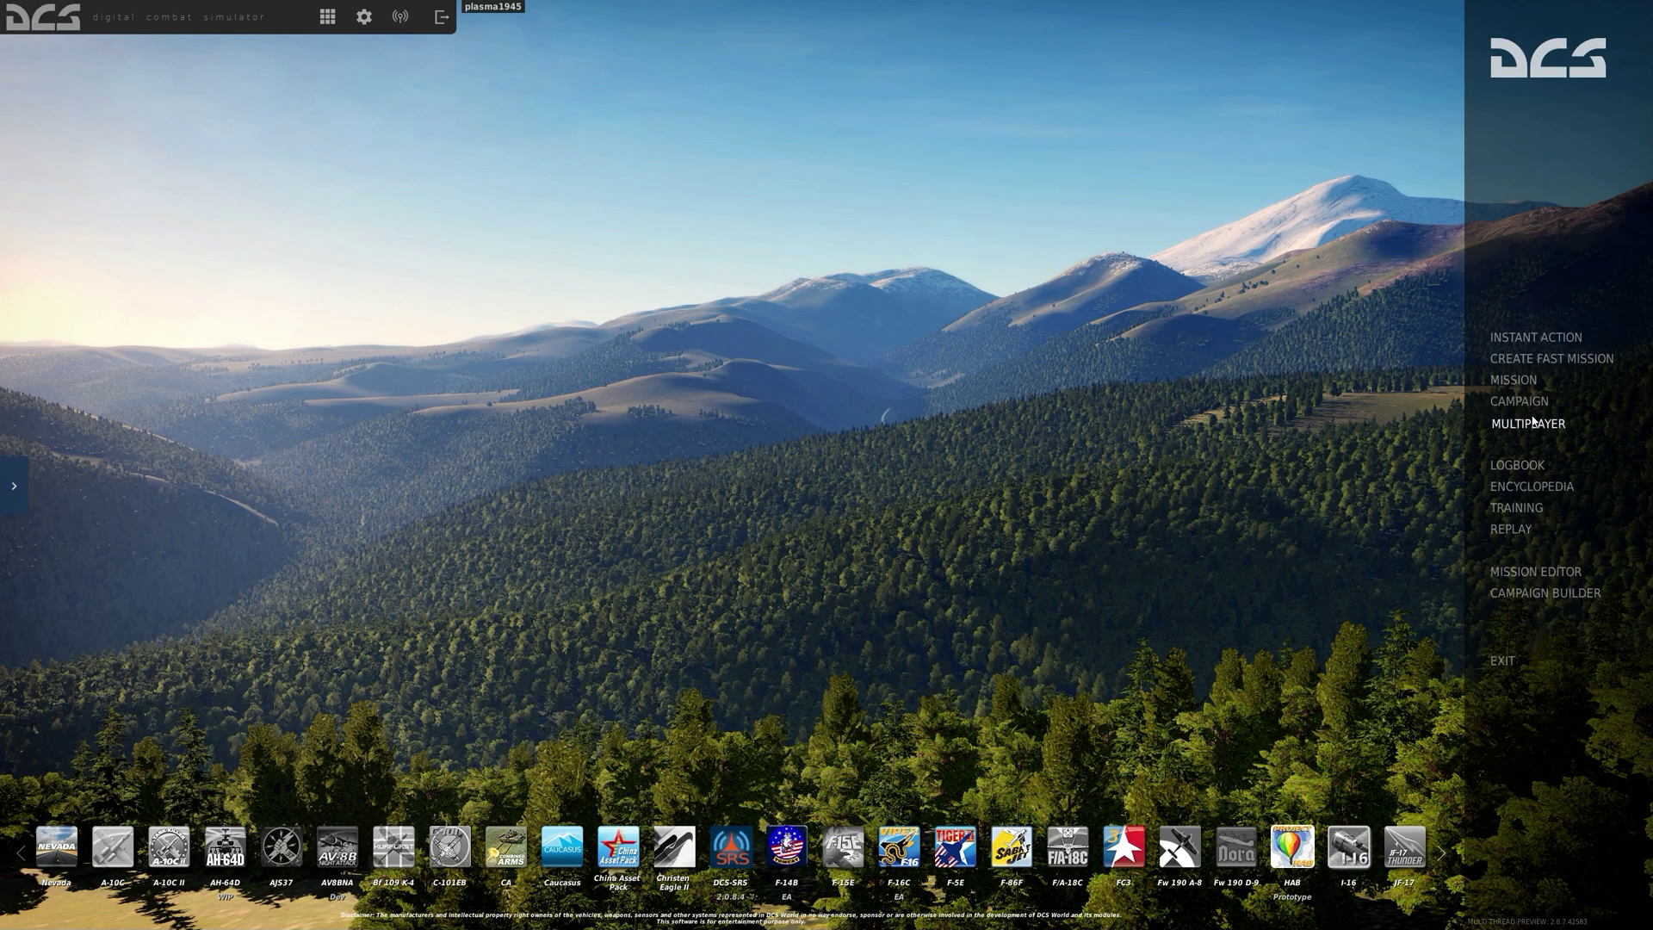
left_click(1527, 422)
left_click(969, 76)
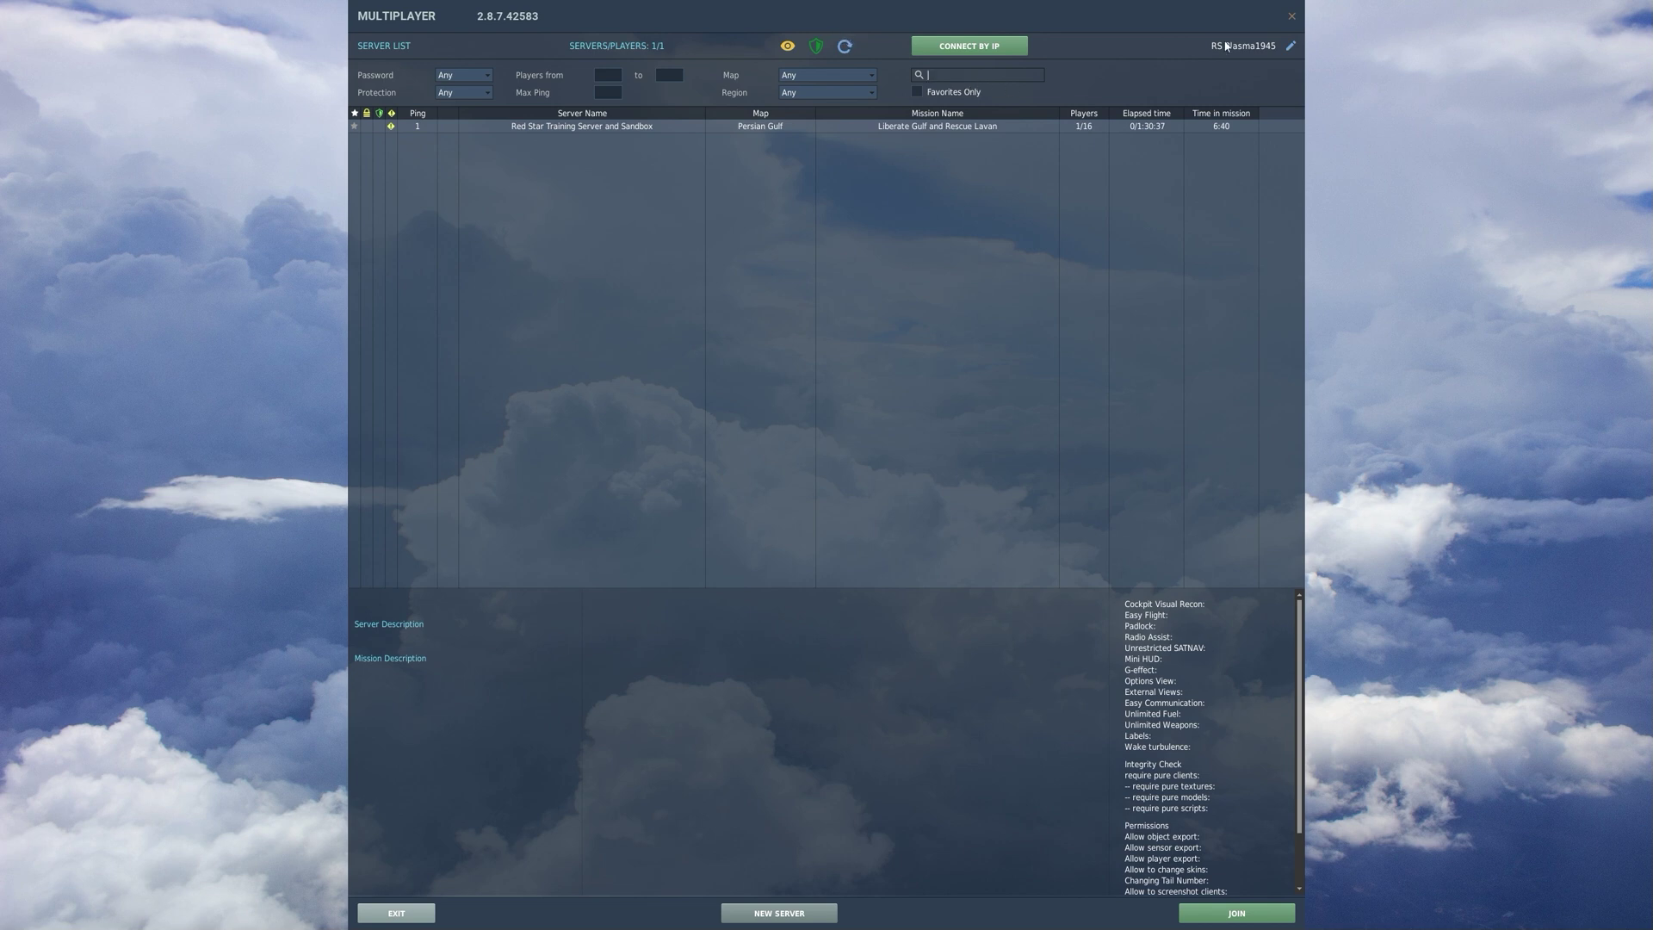
type("251")
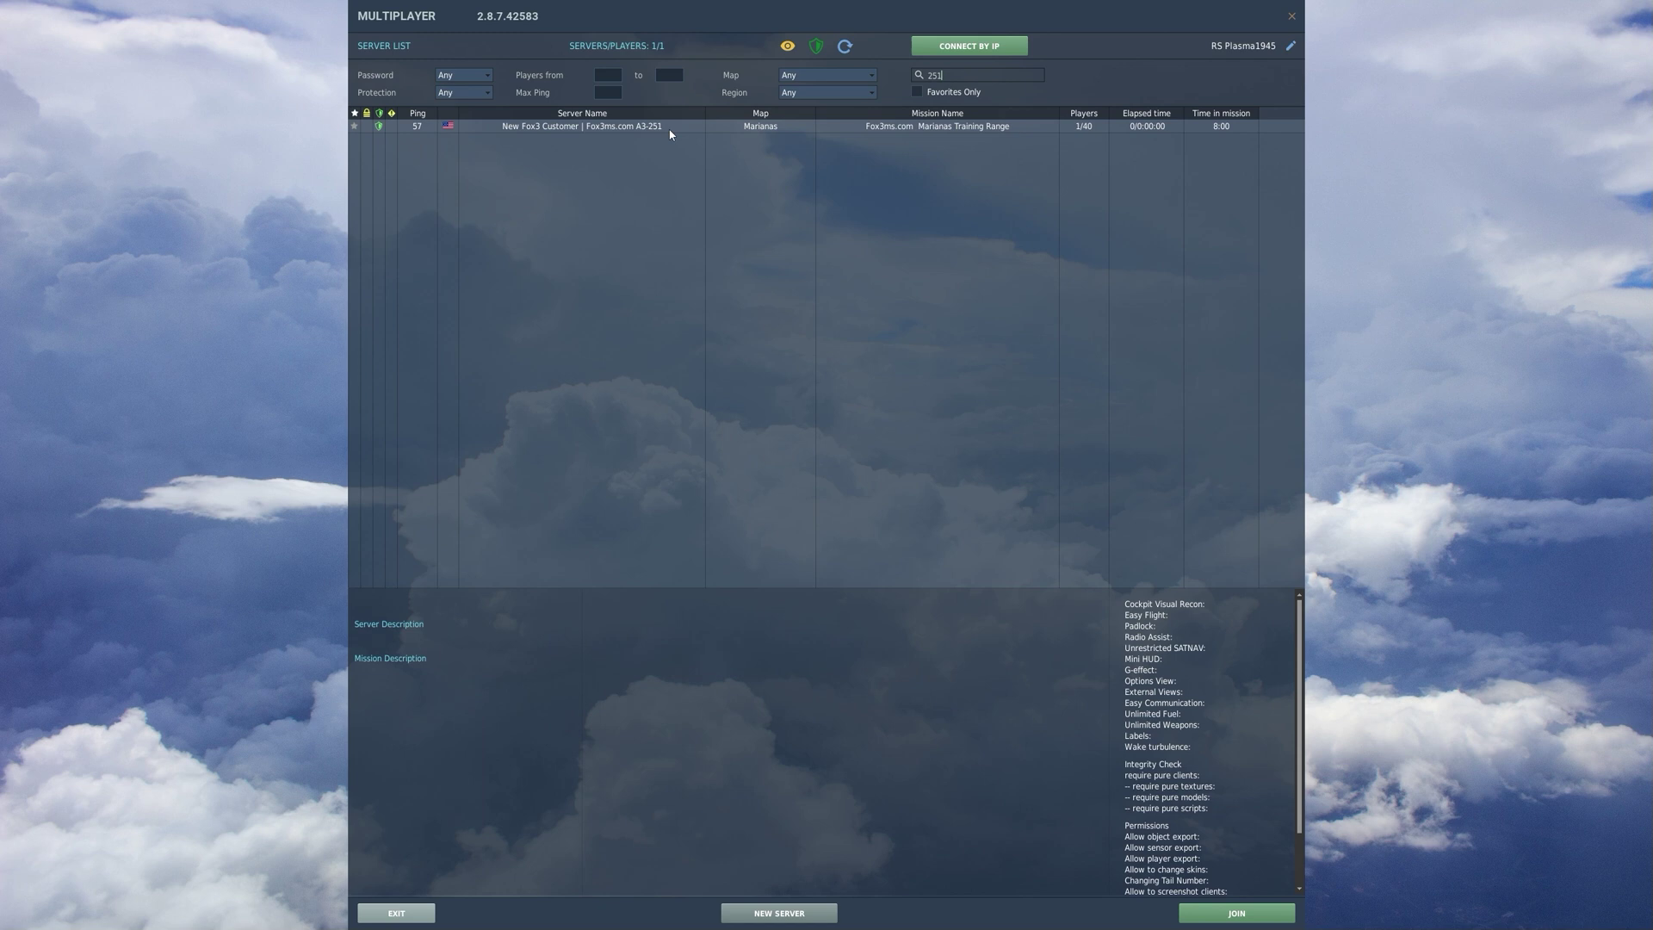
left_click(662, 128)
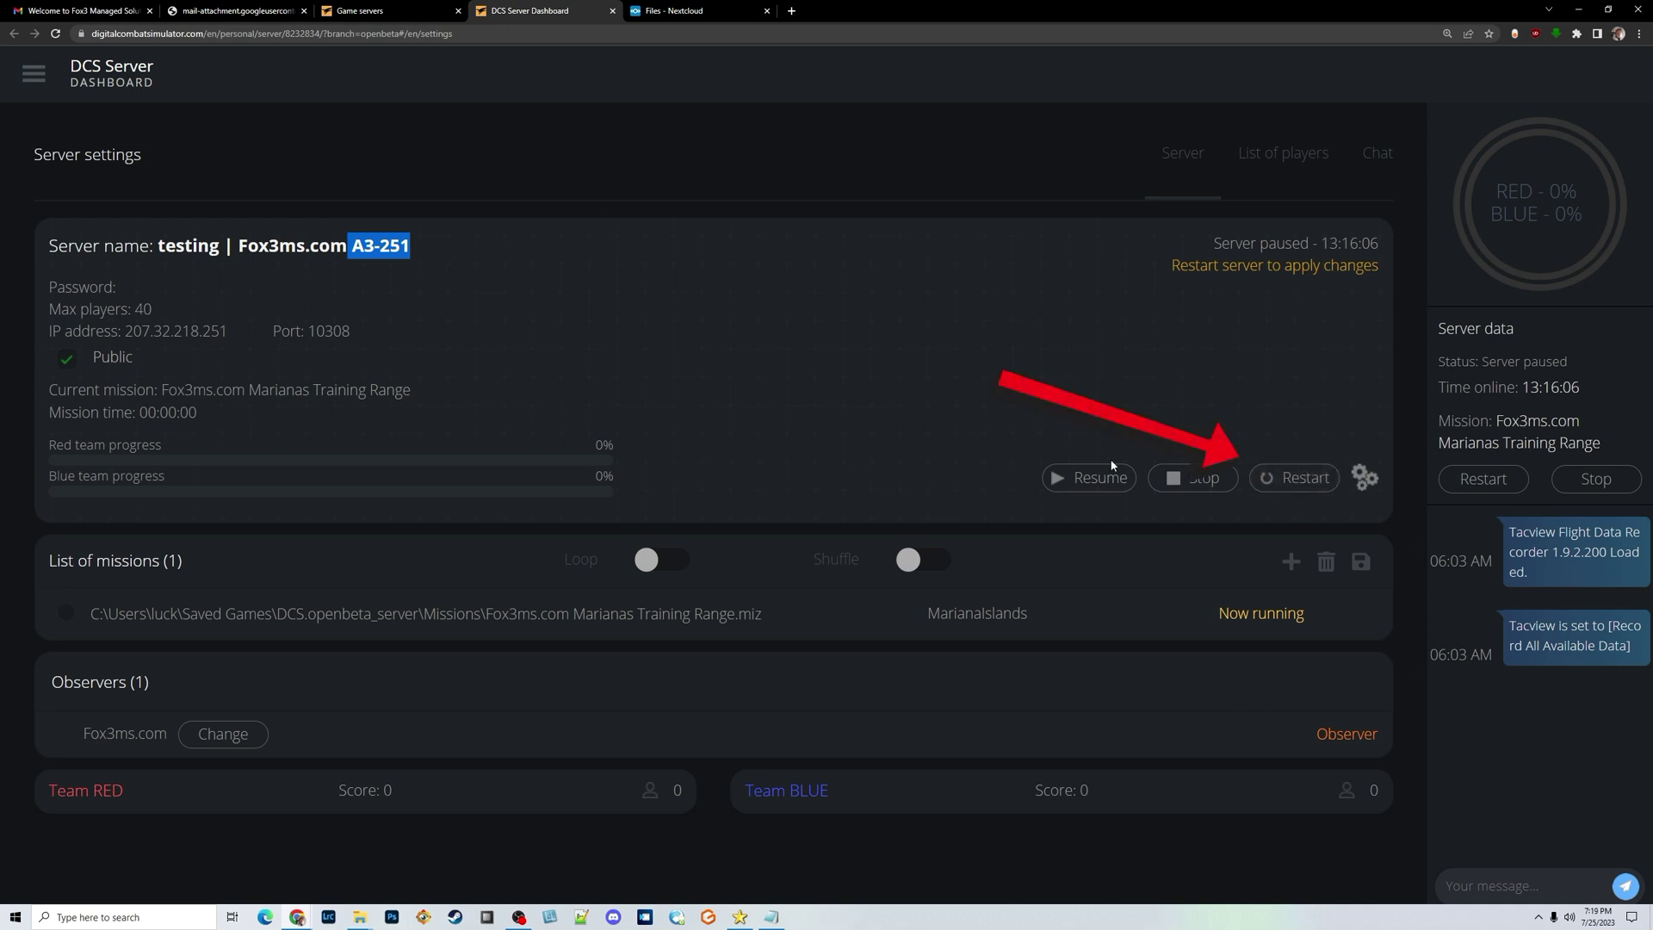
Restart the A3-251 server from the dashboard so the new name takes effect.
left_click(1292, 477)
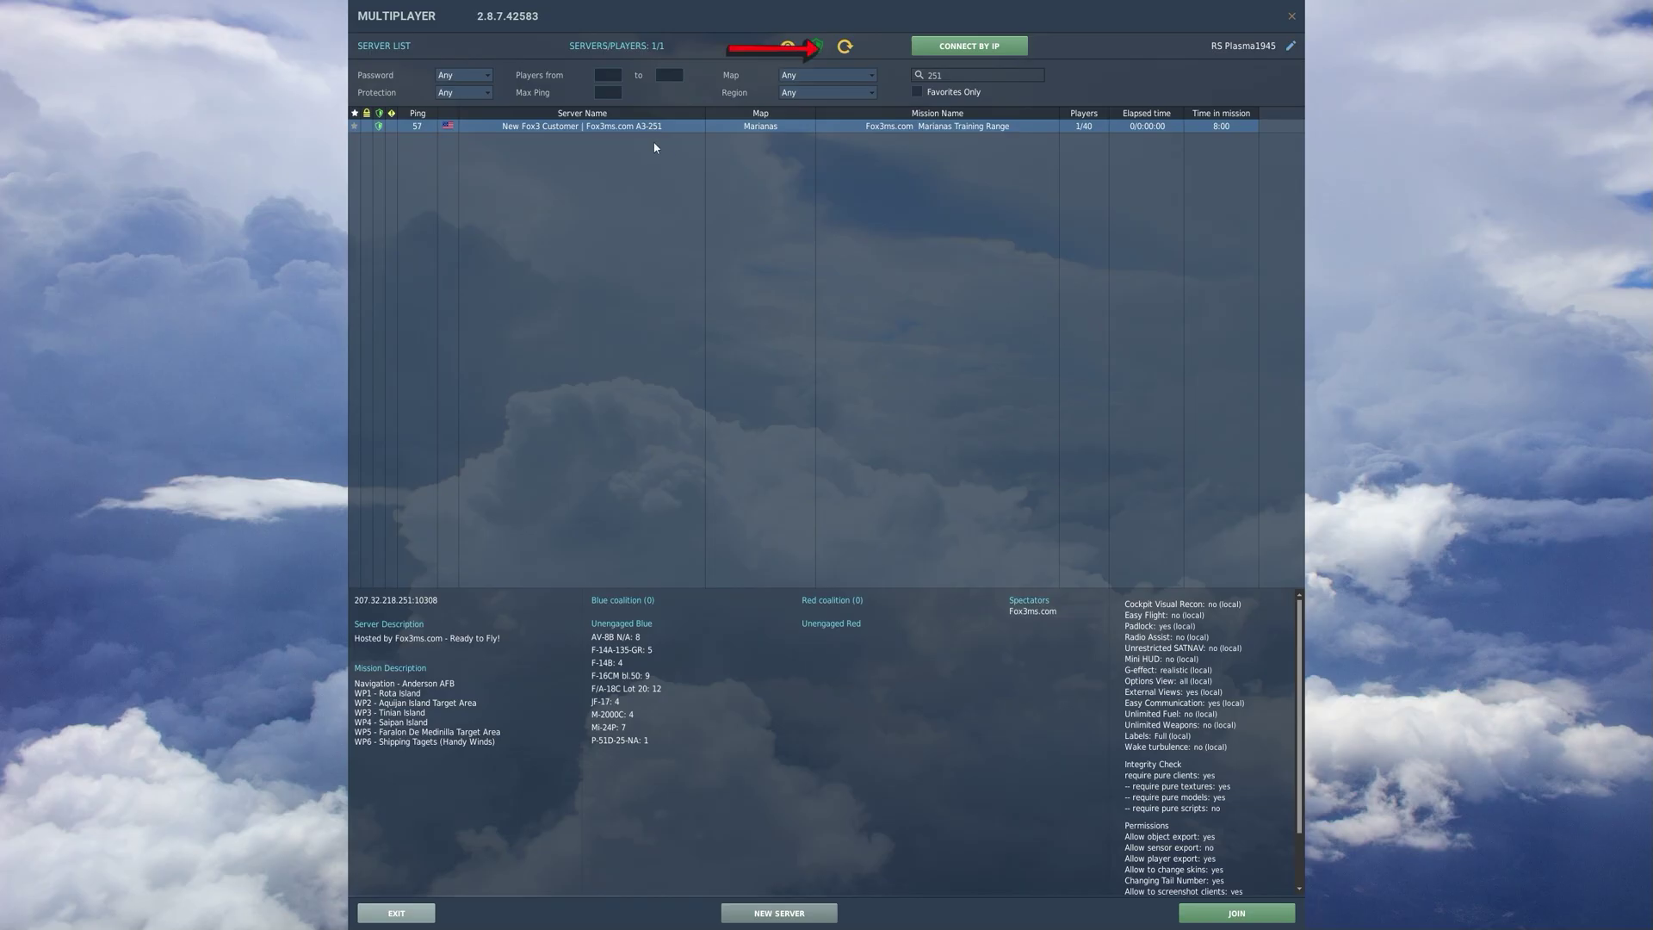
Refresh the server list to confirm the name 'testing | Fox3ms.com A3-251', then close Multiplayer.
left_click(845, 45)
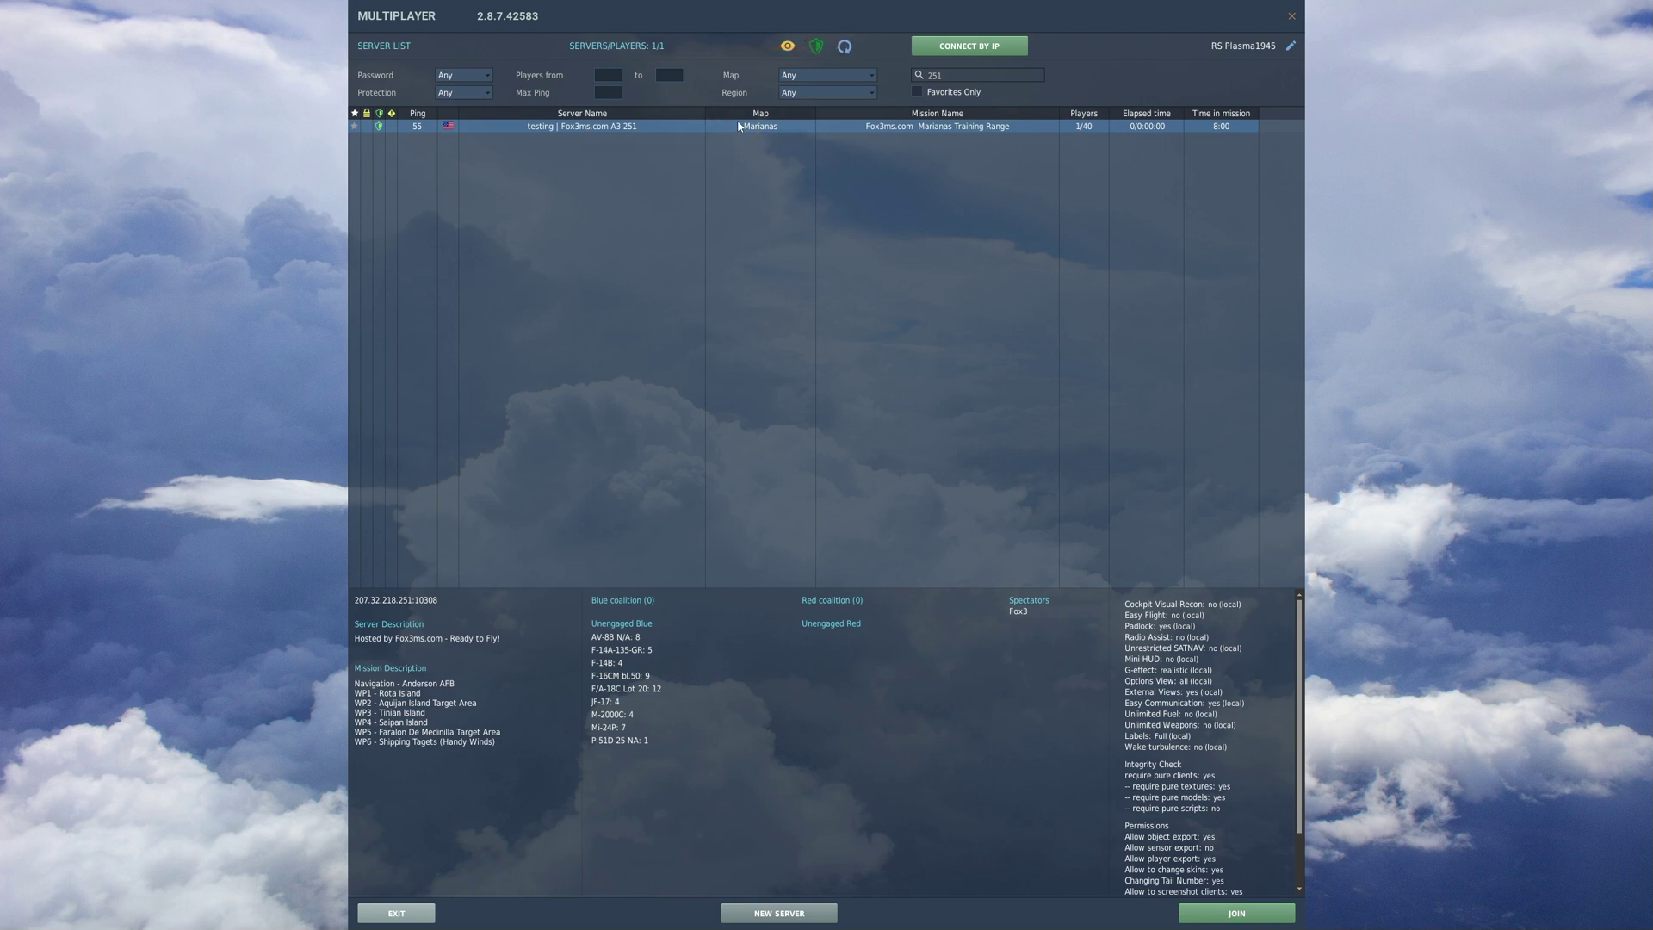
key("alt+Tab")
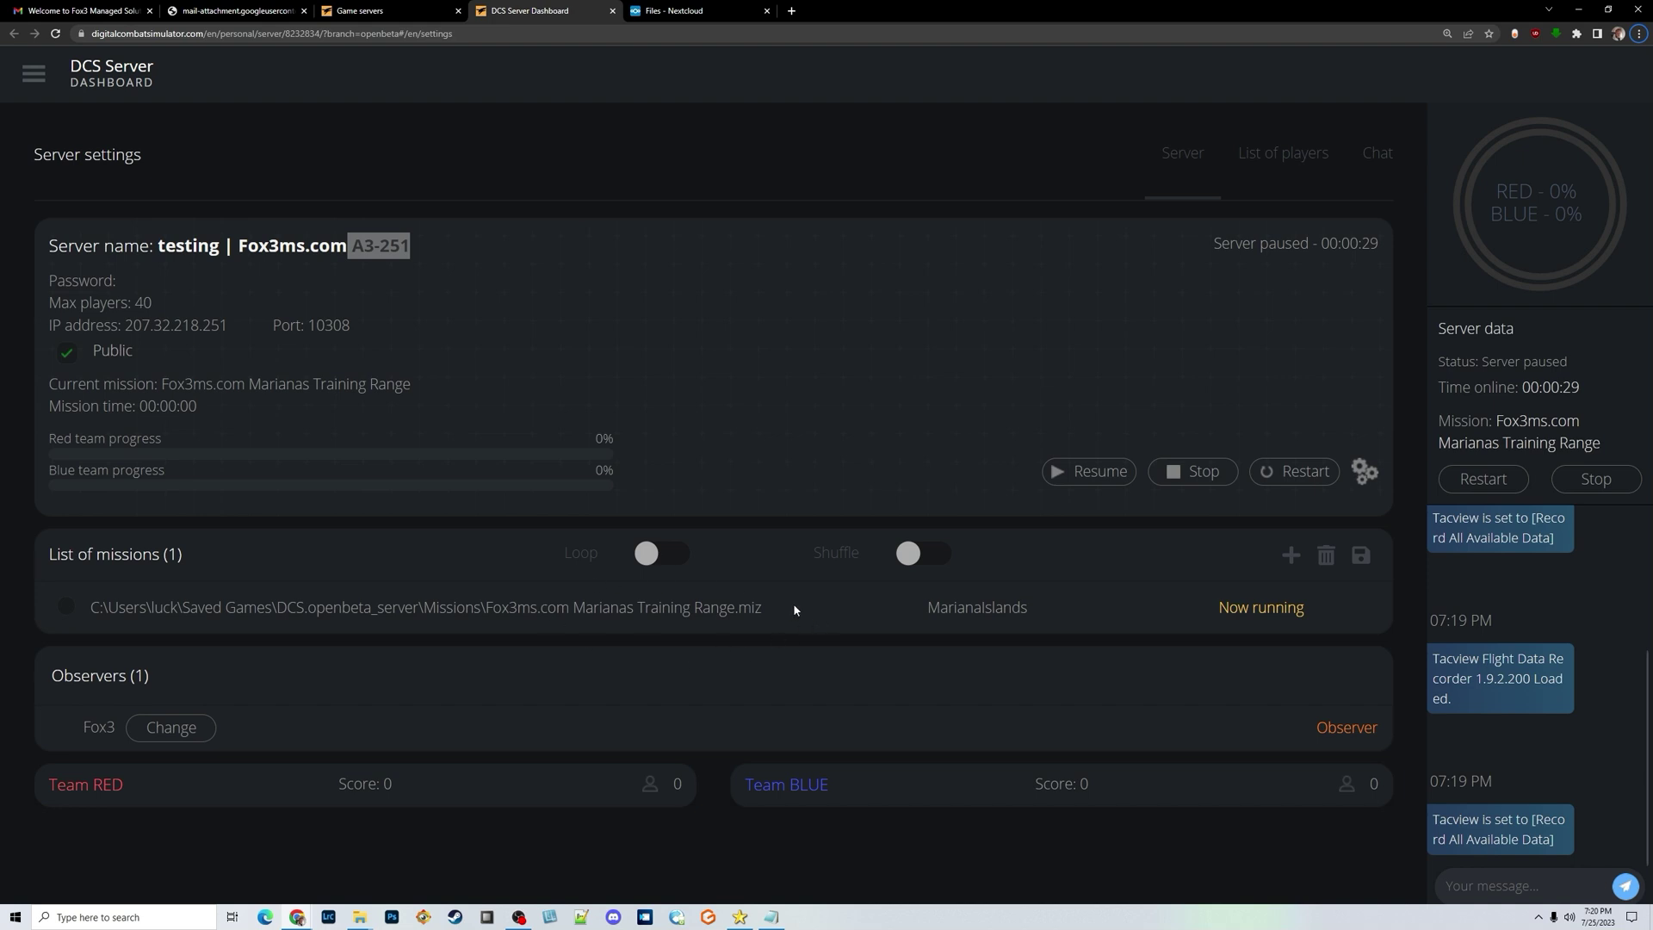
key("alt+Tab")
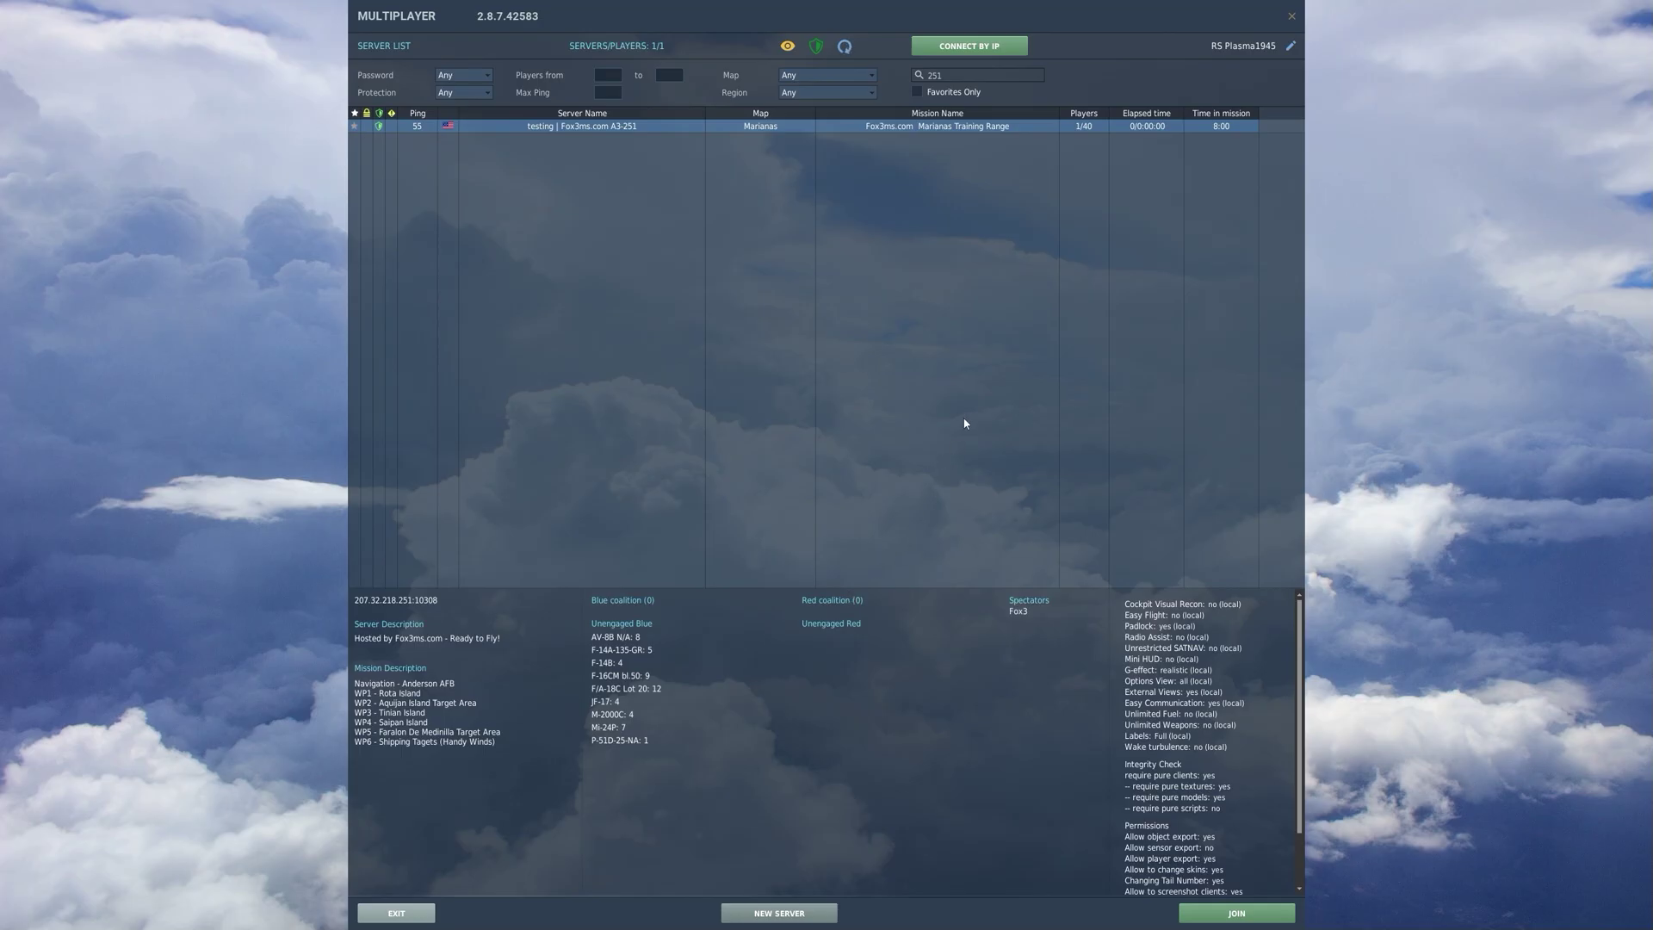
left_click(1295, 16)
Accept the new Caucasus mission settings and place an airplane group with IL-76MD as its type.
left_click(1540, 379)
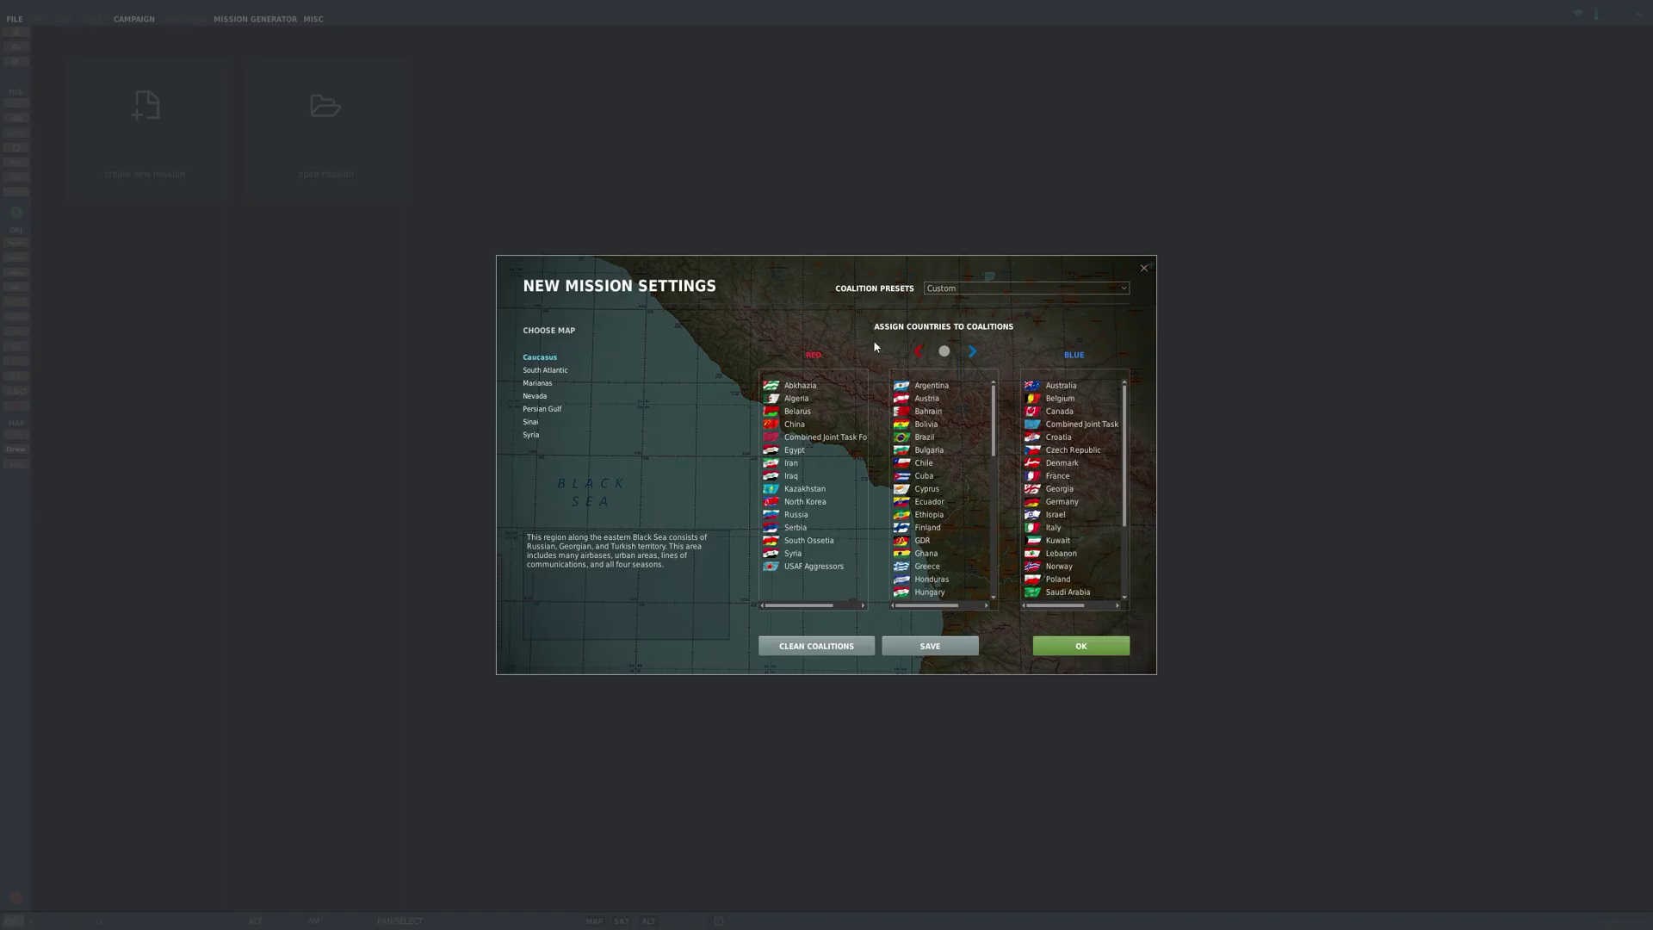
left_click(1072, 650)
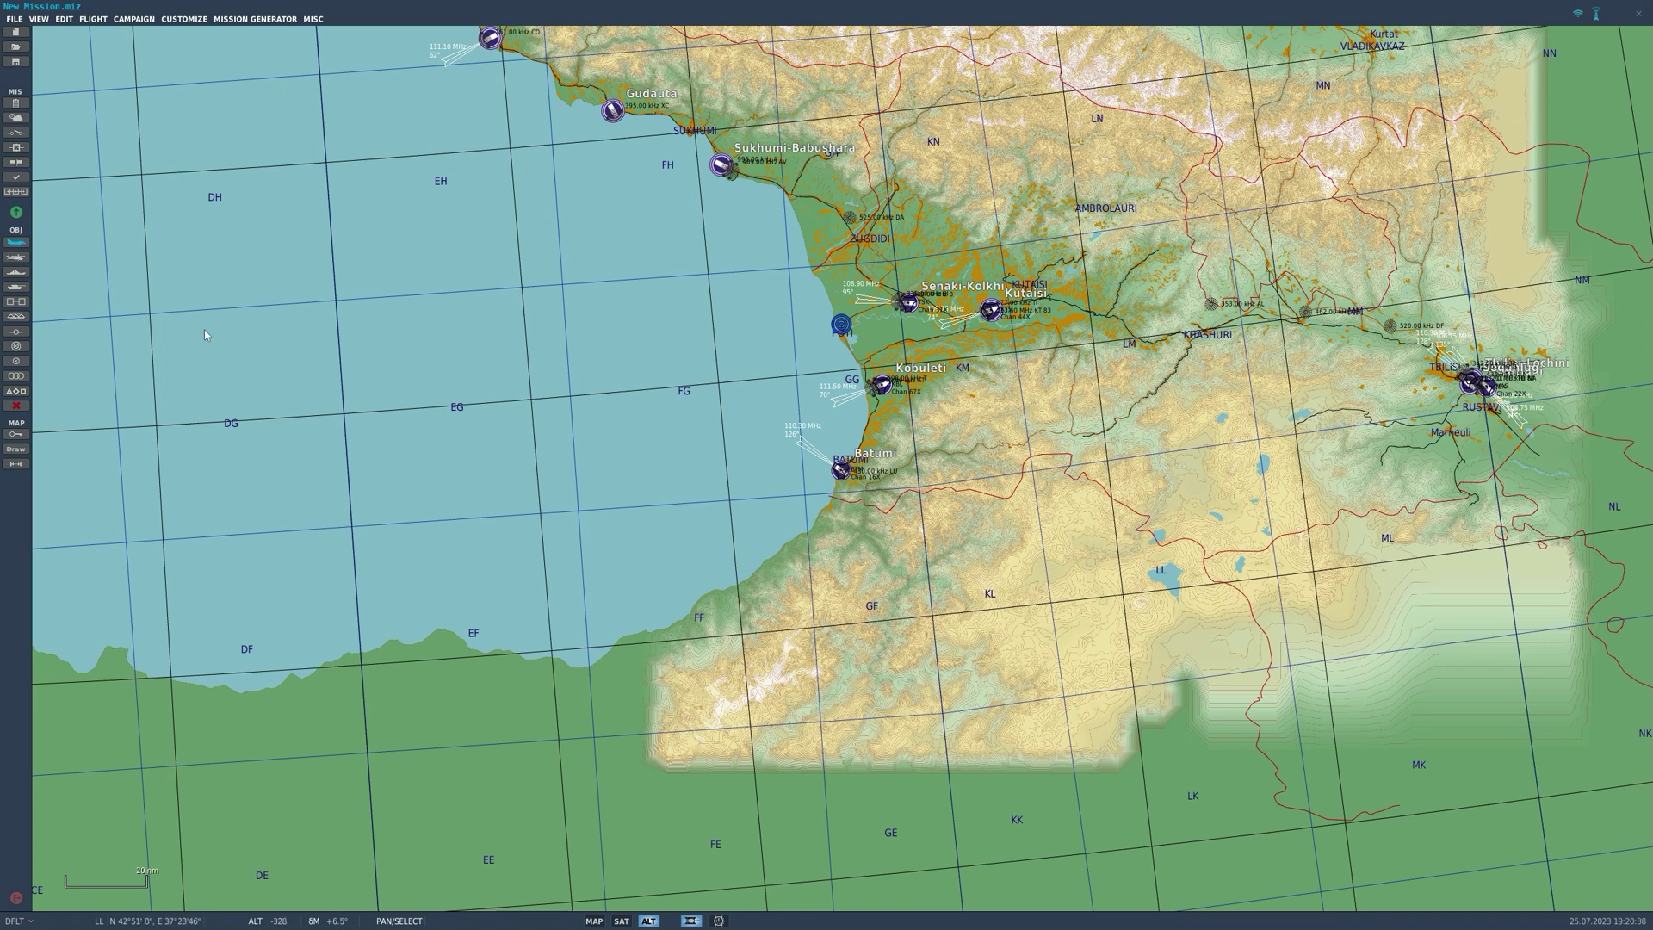
left_click(694, 493)
left_click(1550, 139)
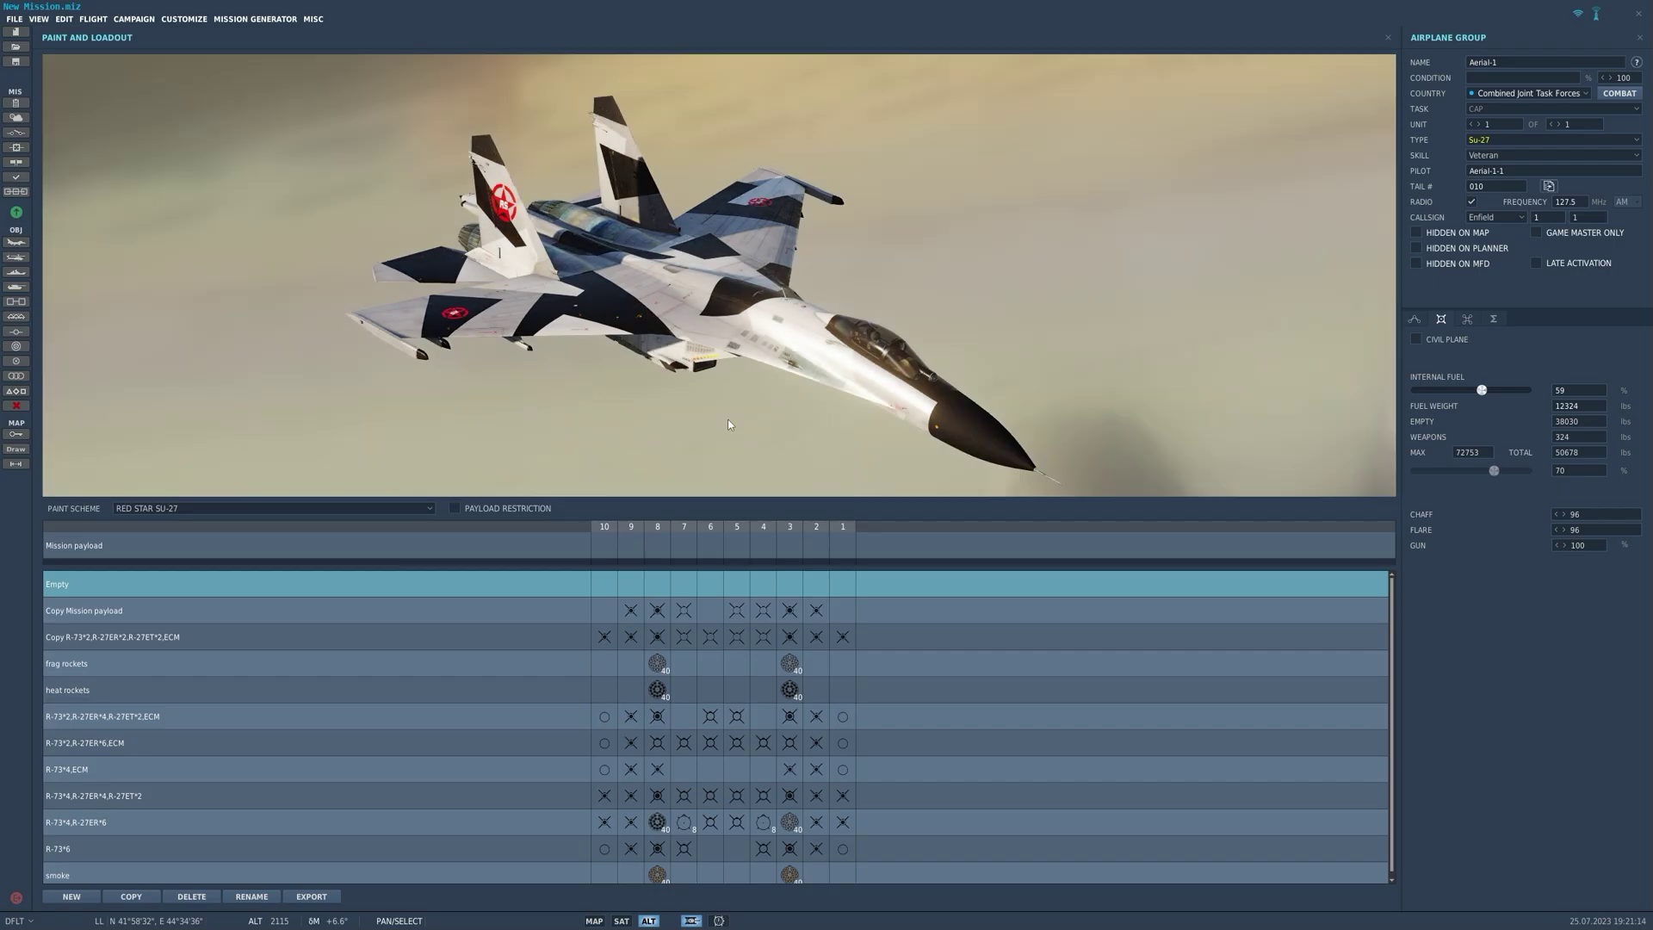
left_click(284, 508)
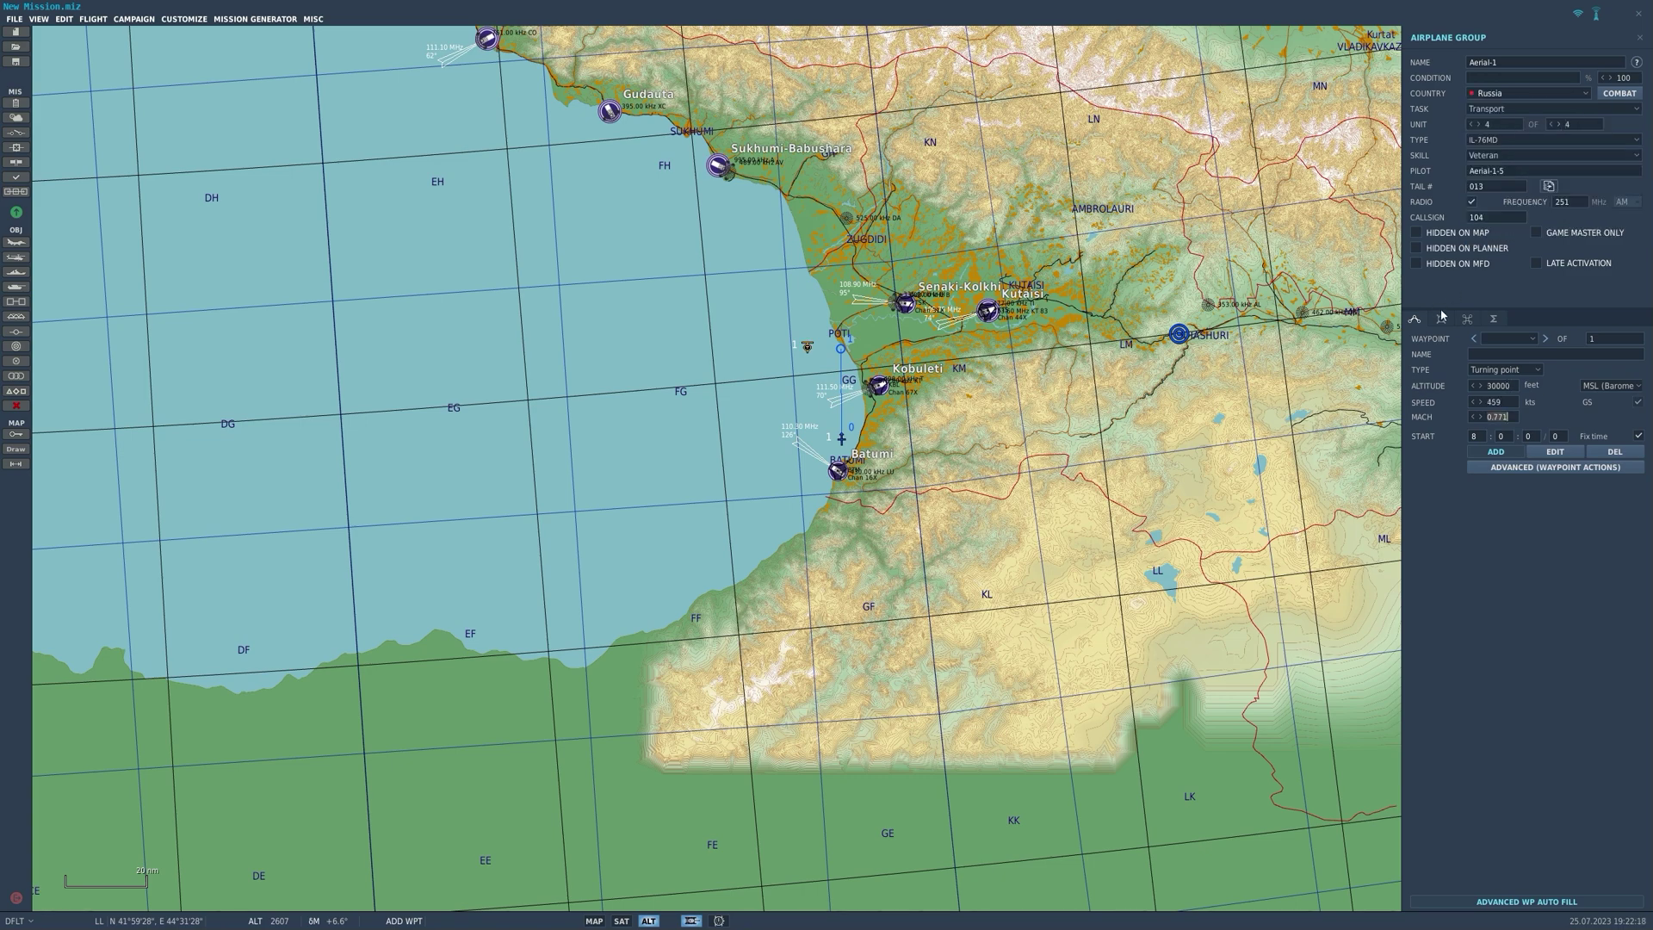
left_click(1441, 319)
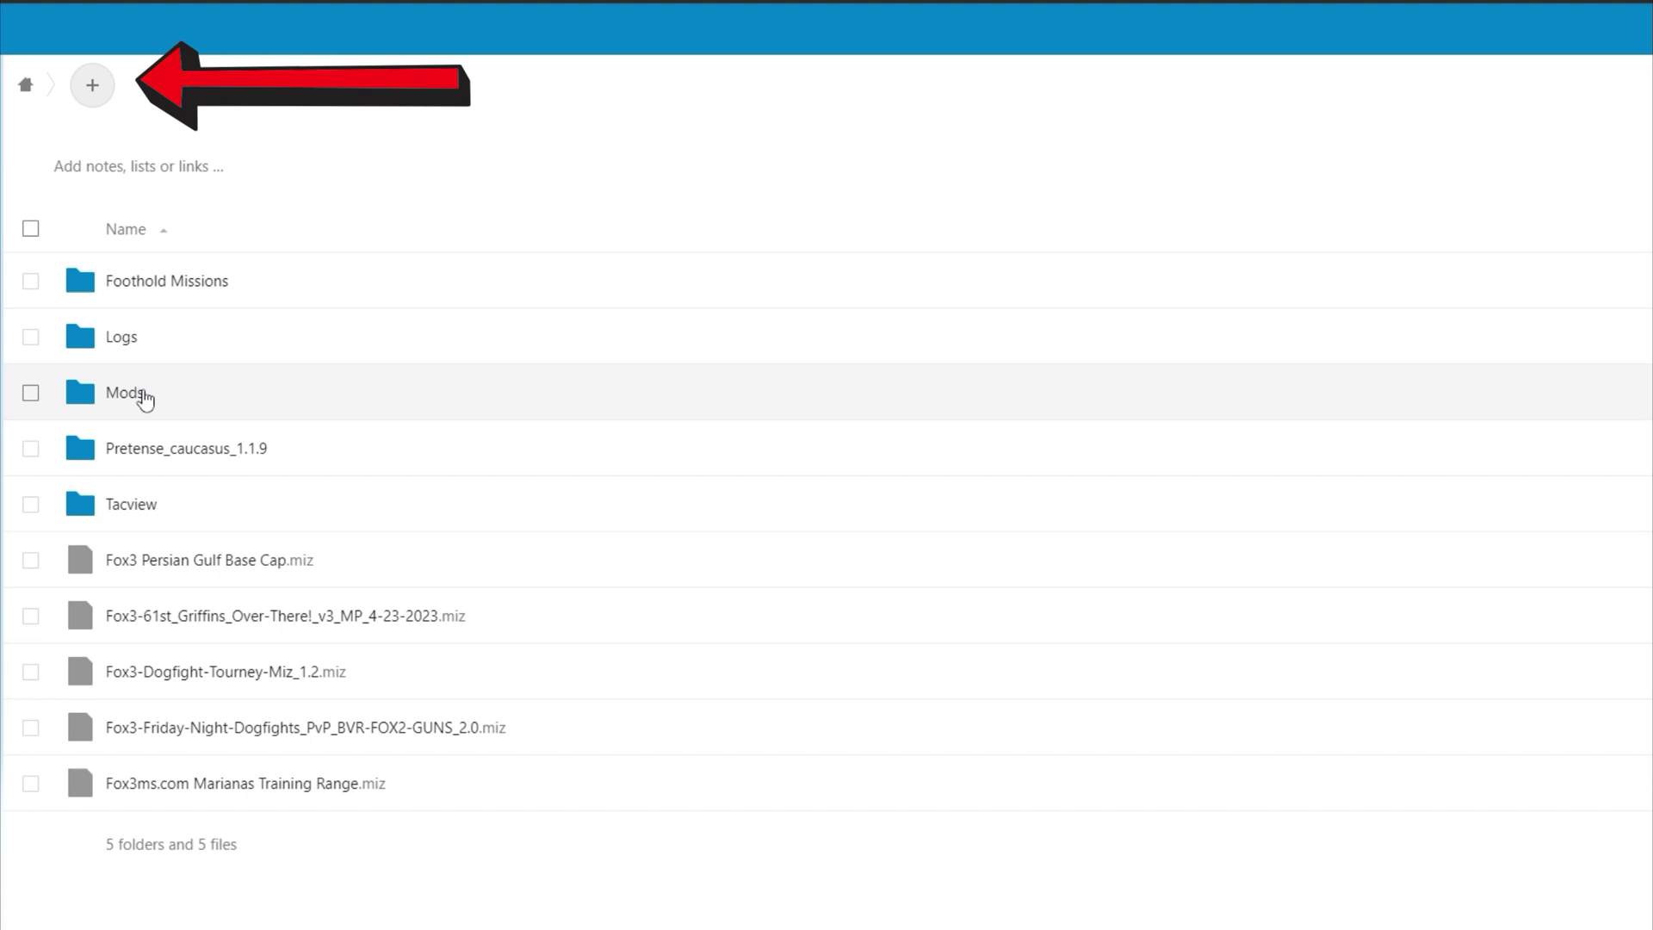
Upload QUICK_MISSION.miz from the local Missions folder to the Fox3 Nextcloud.
left_click(92, 85)
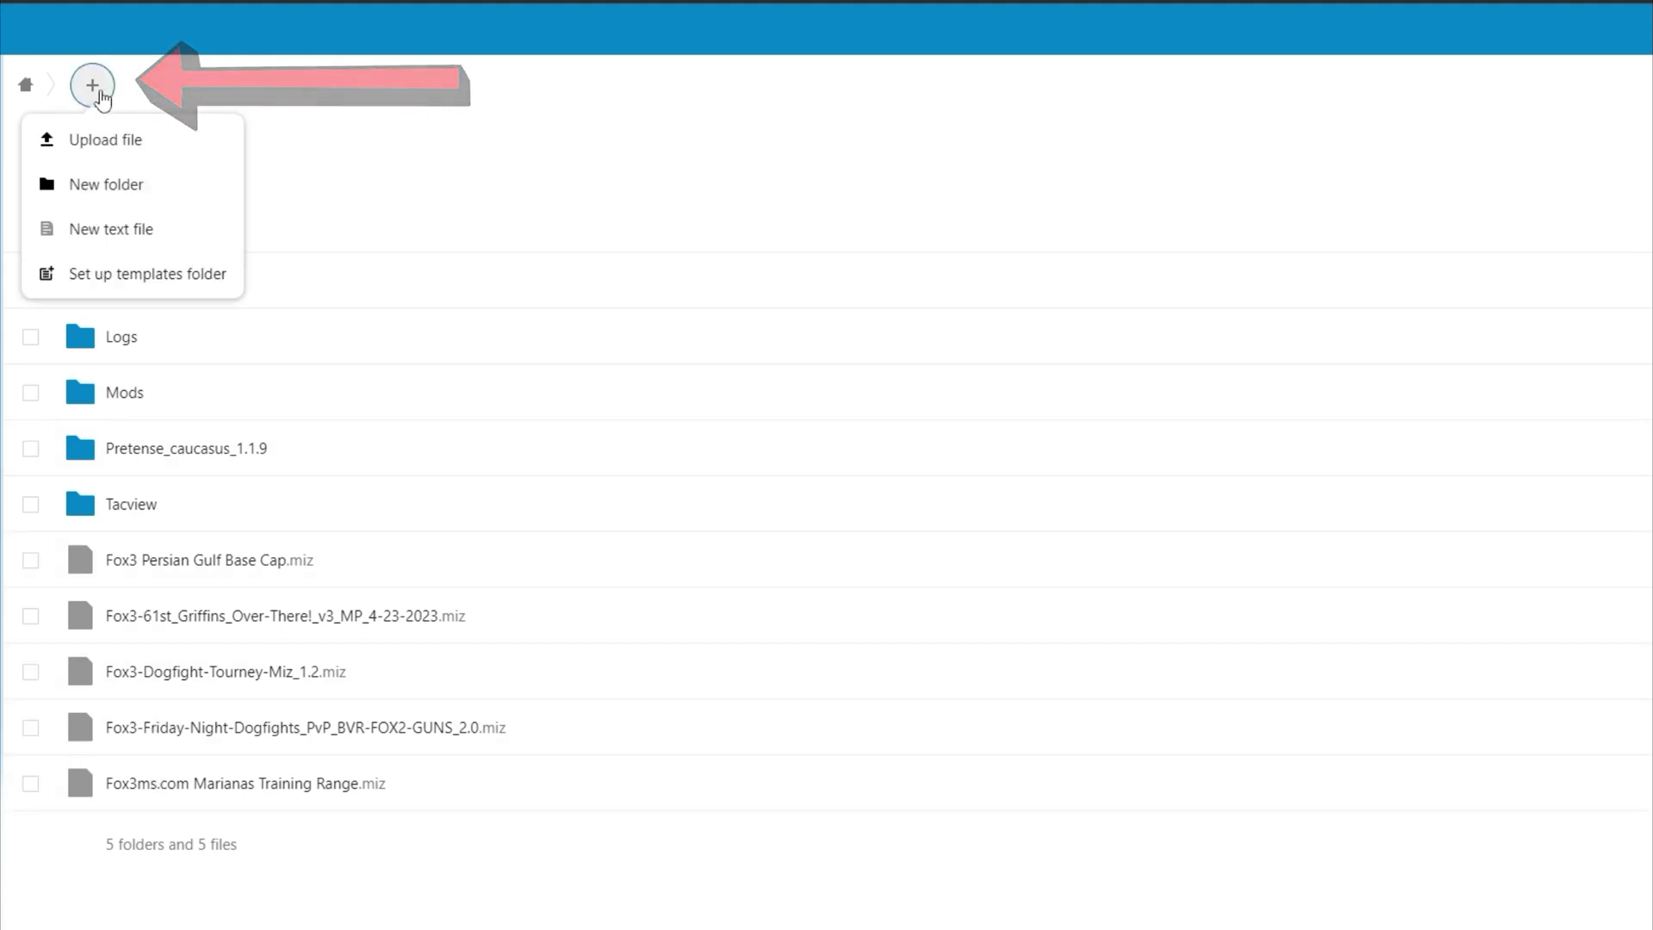
left_click(99, 136)
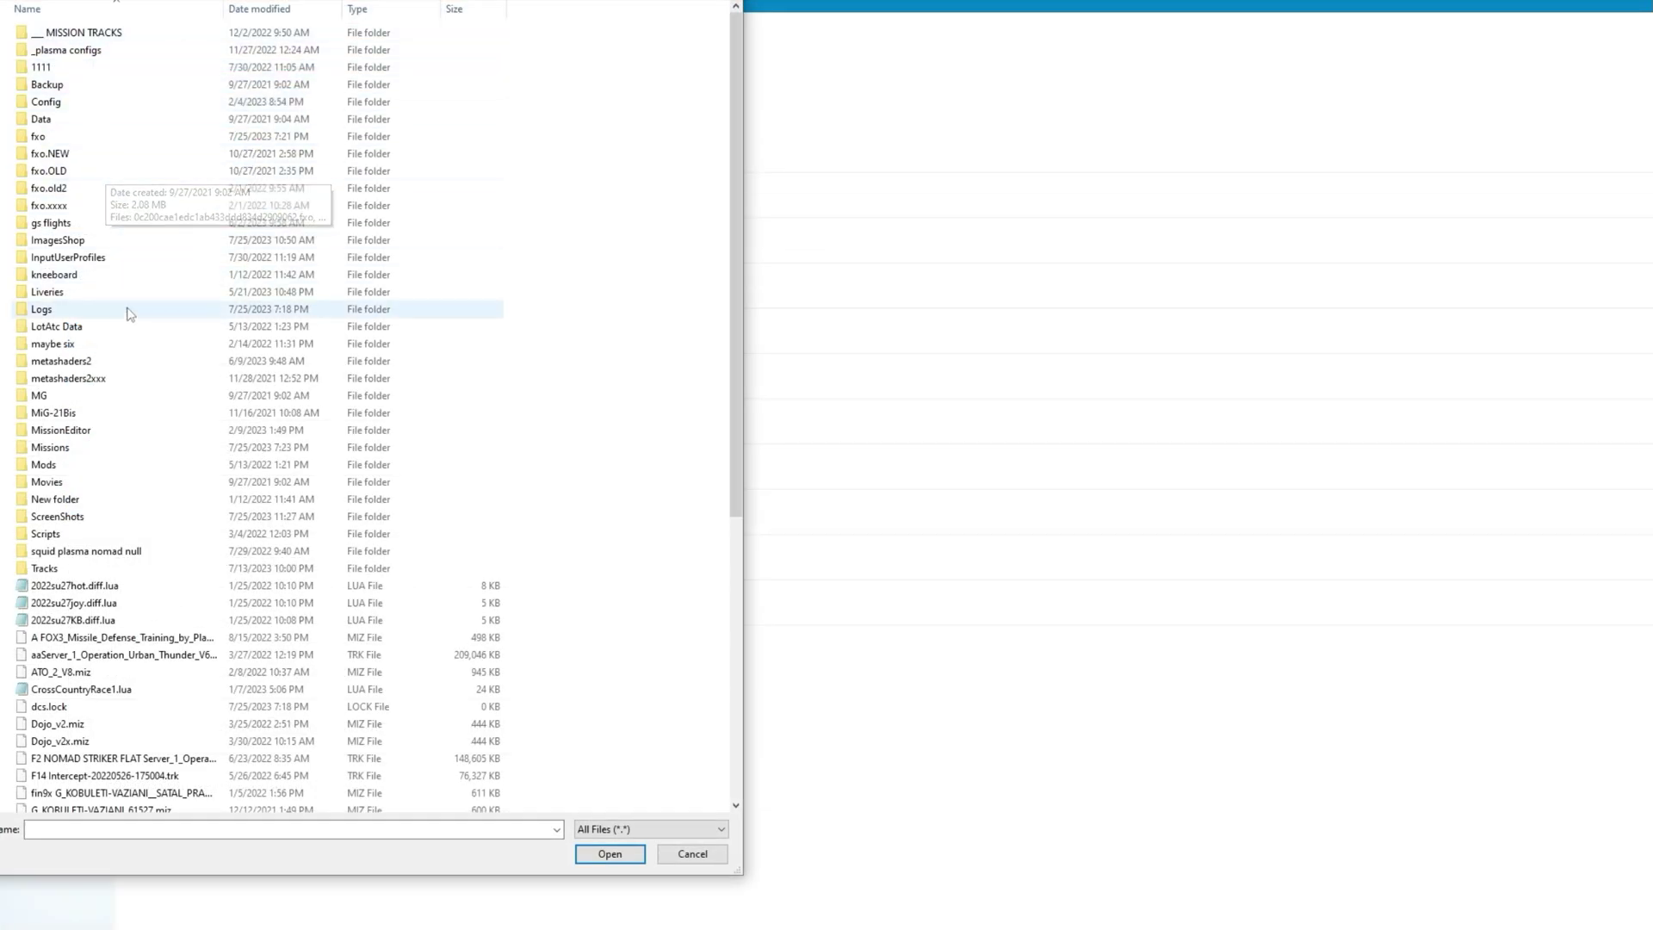
double_click(102, 448)
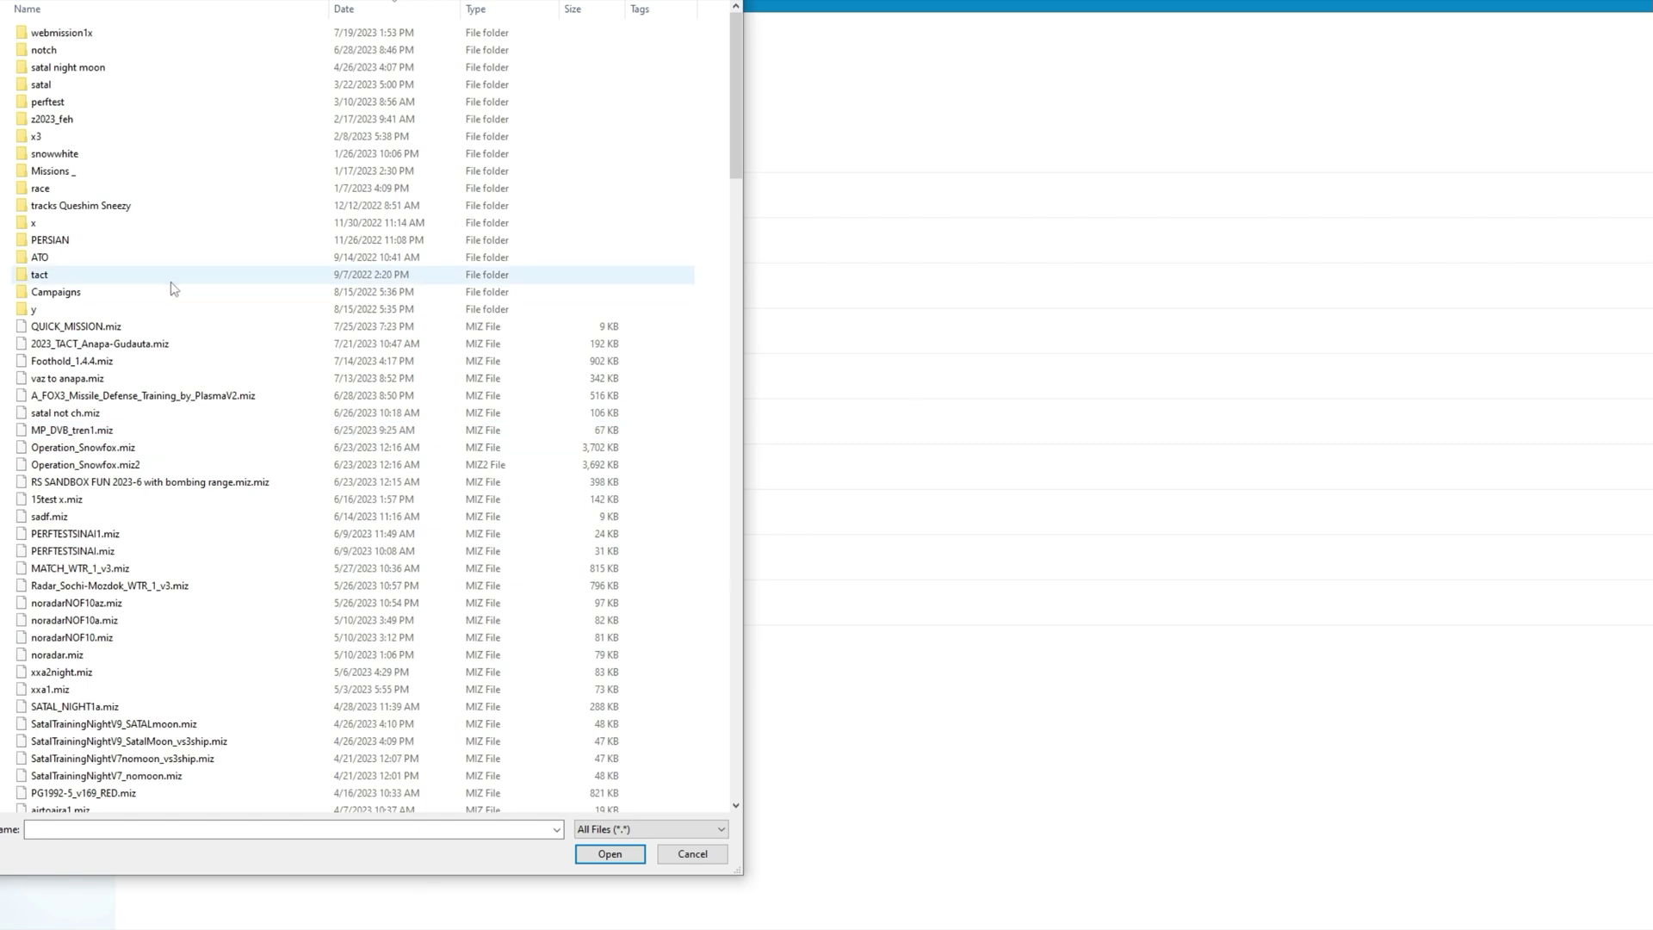
left_click(160, 328)
left_click(623, 861)
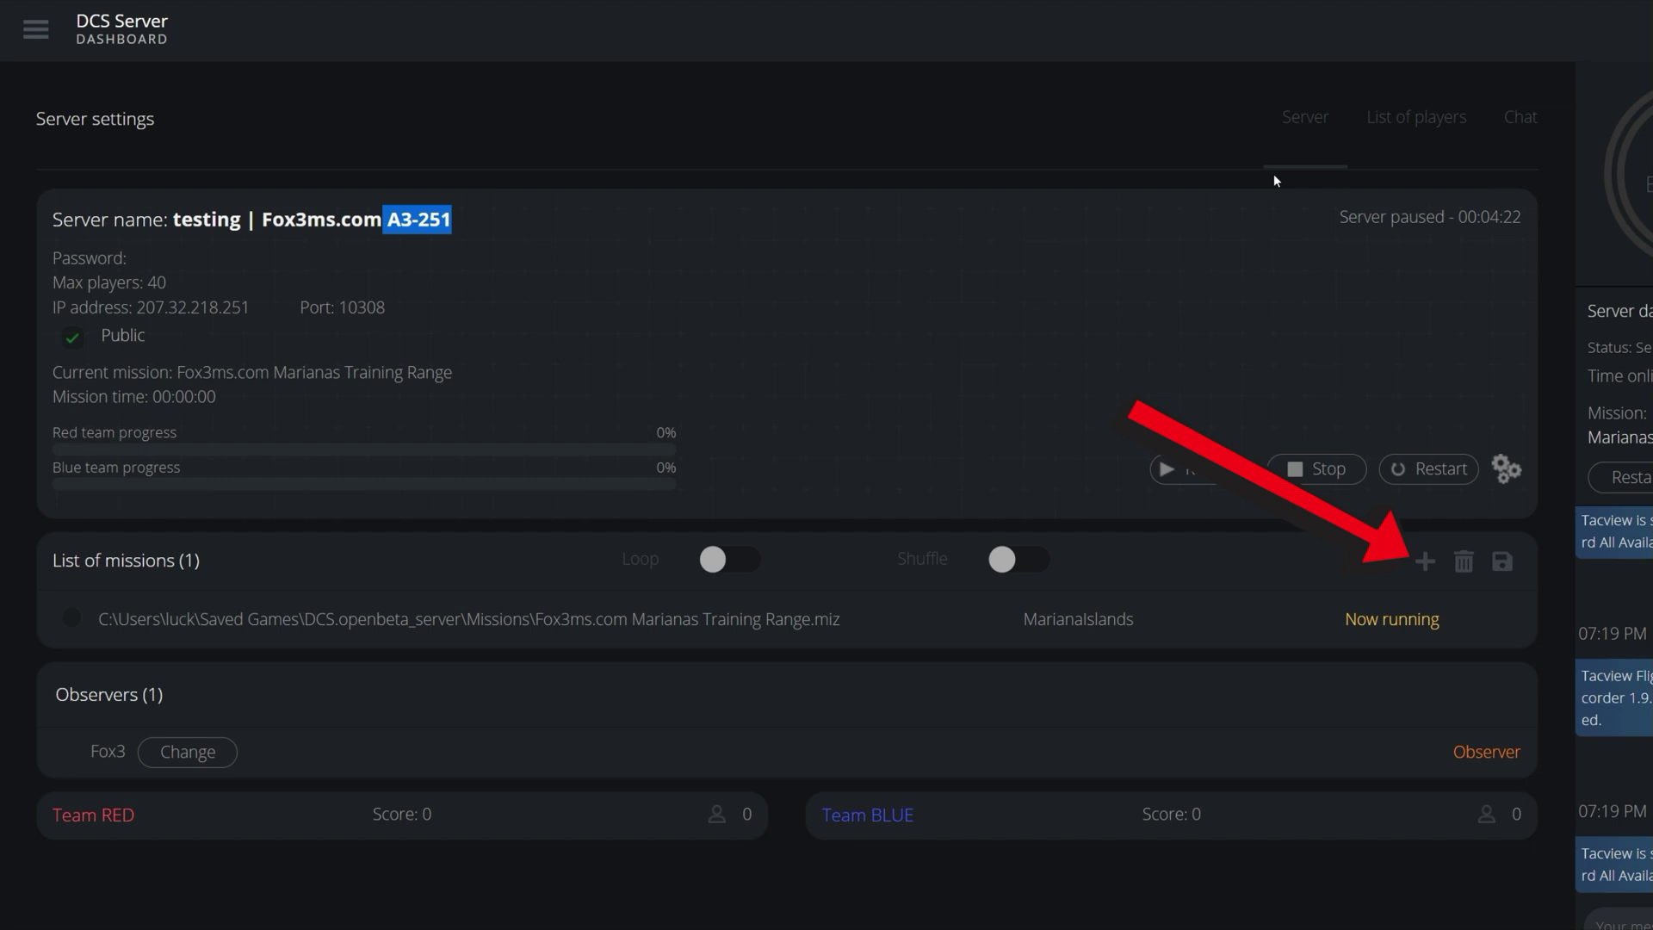
Add QUICK_MISSION.miz from DCS.openbeta_server > Missions to the server's mission list.
left_click(1425, 562)
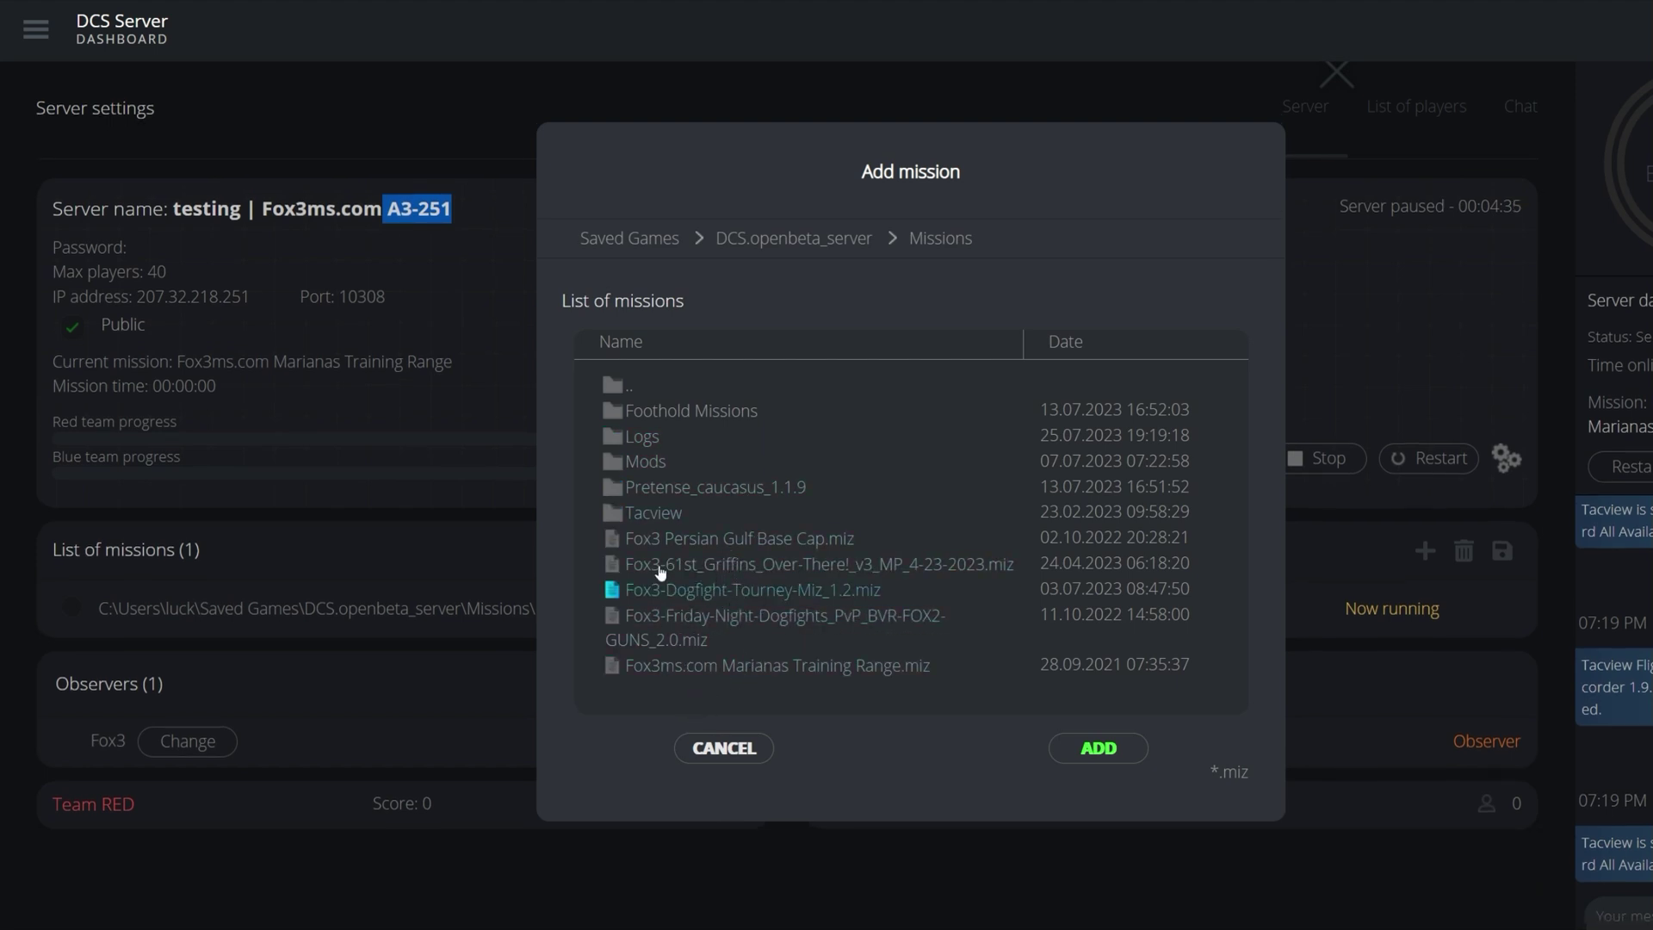
double_click(634, 390)
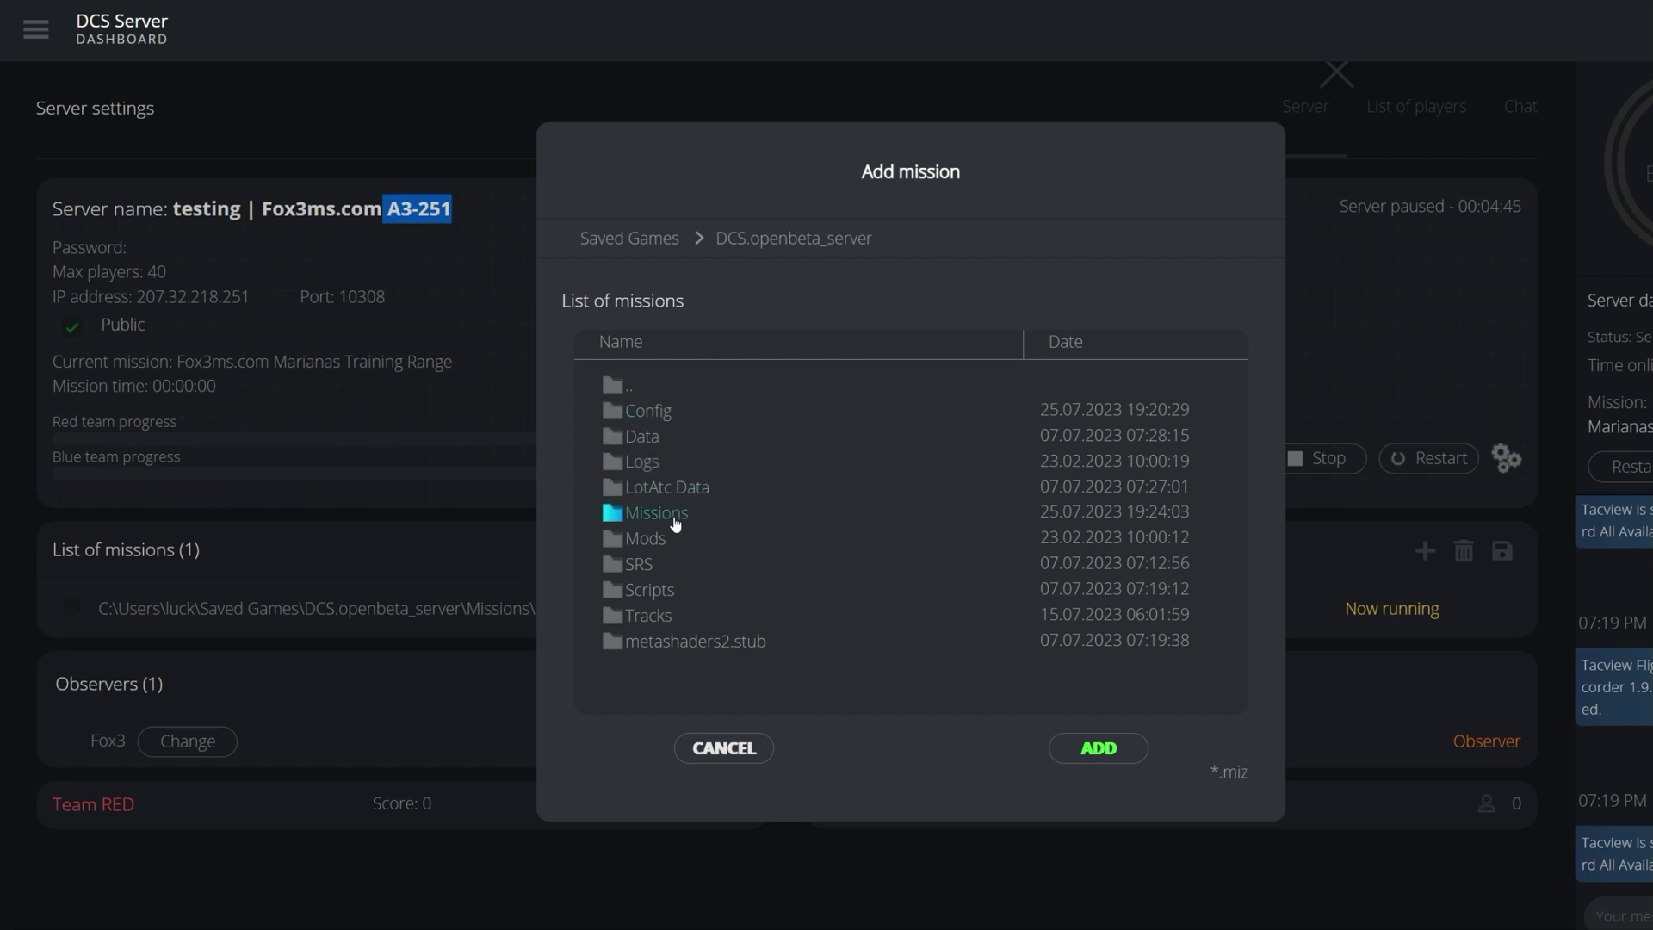
double_click(647, 514)
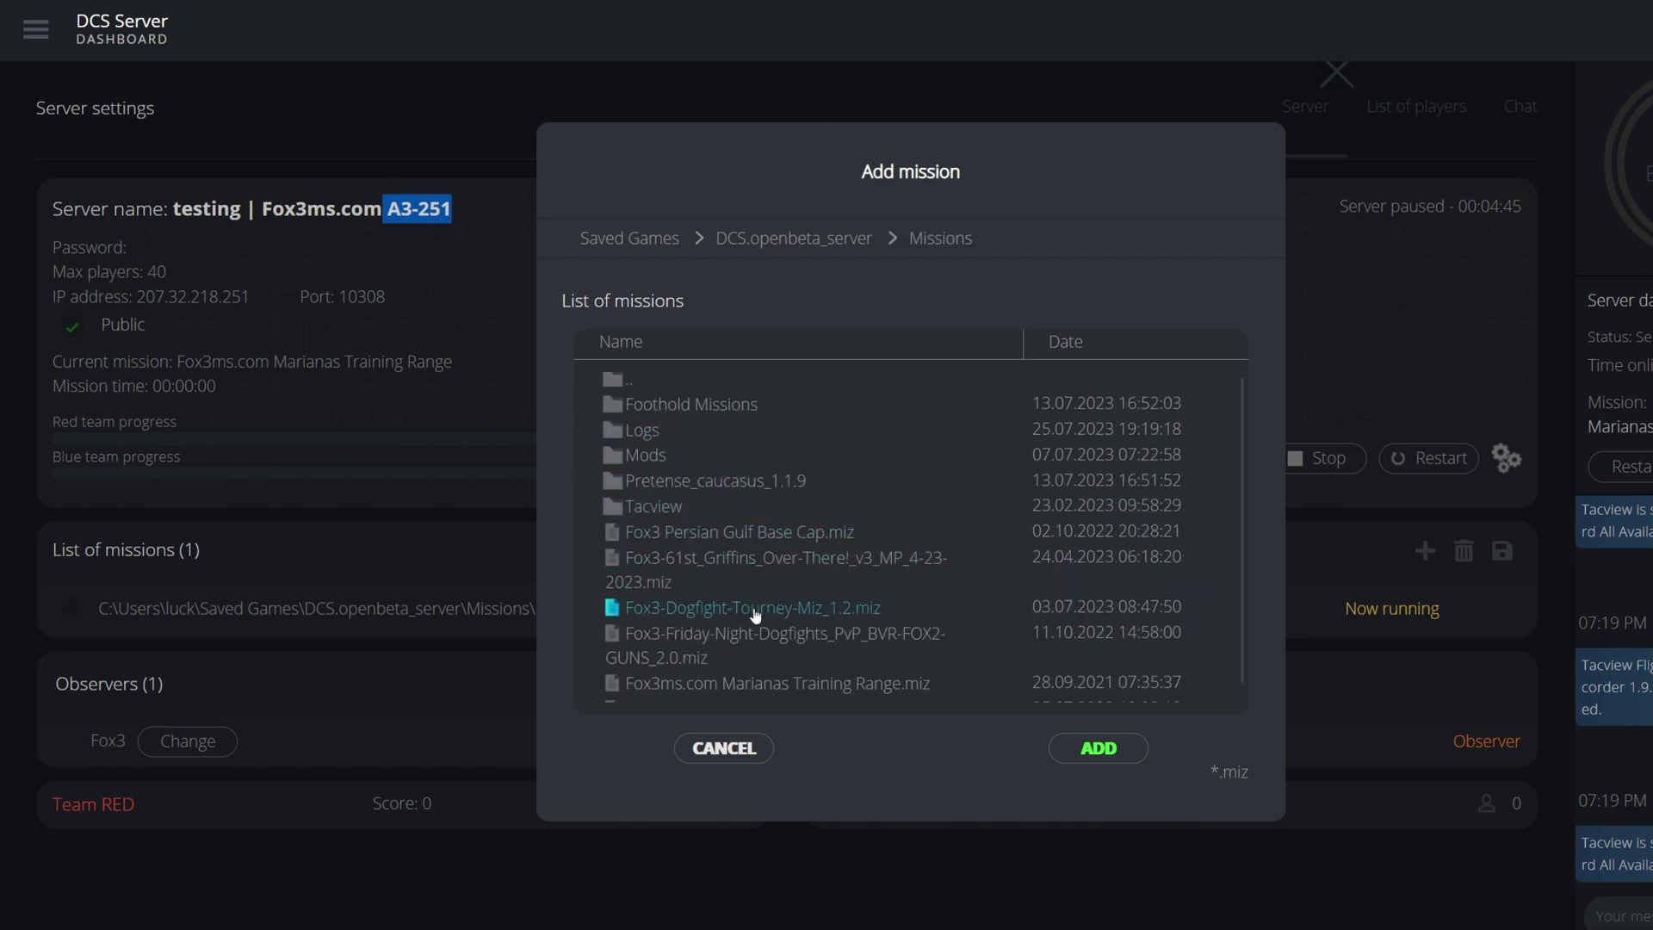
scroll(756, 620, "down", 1)
left_click(727, 693)
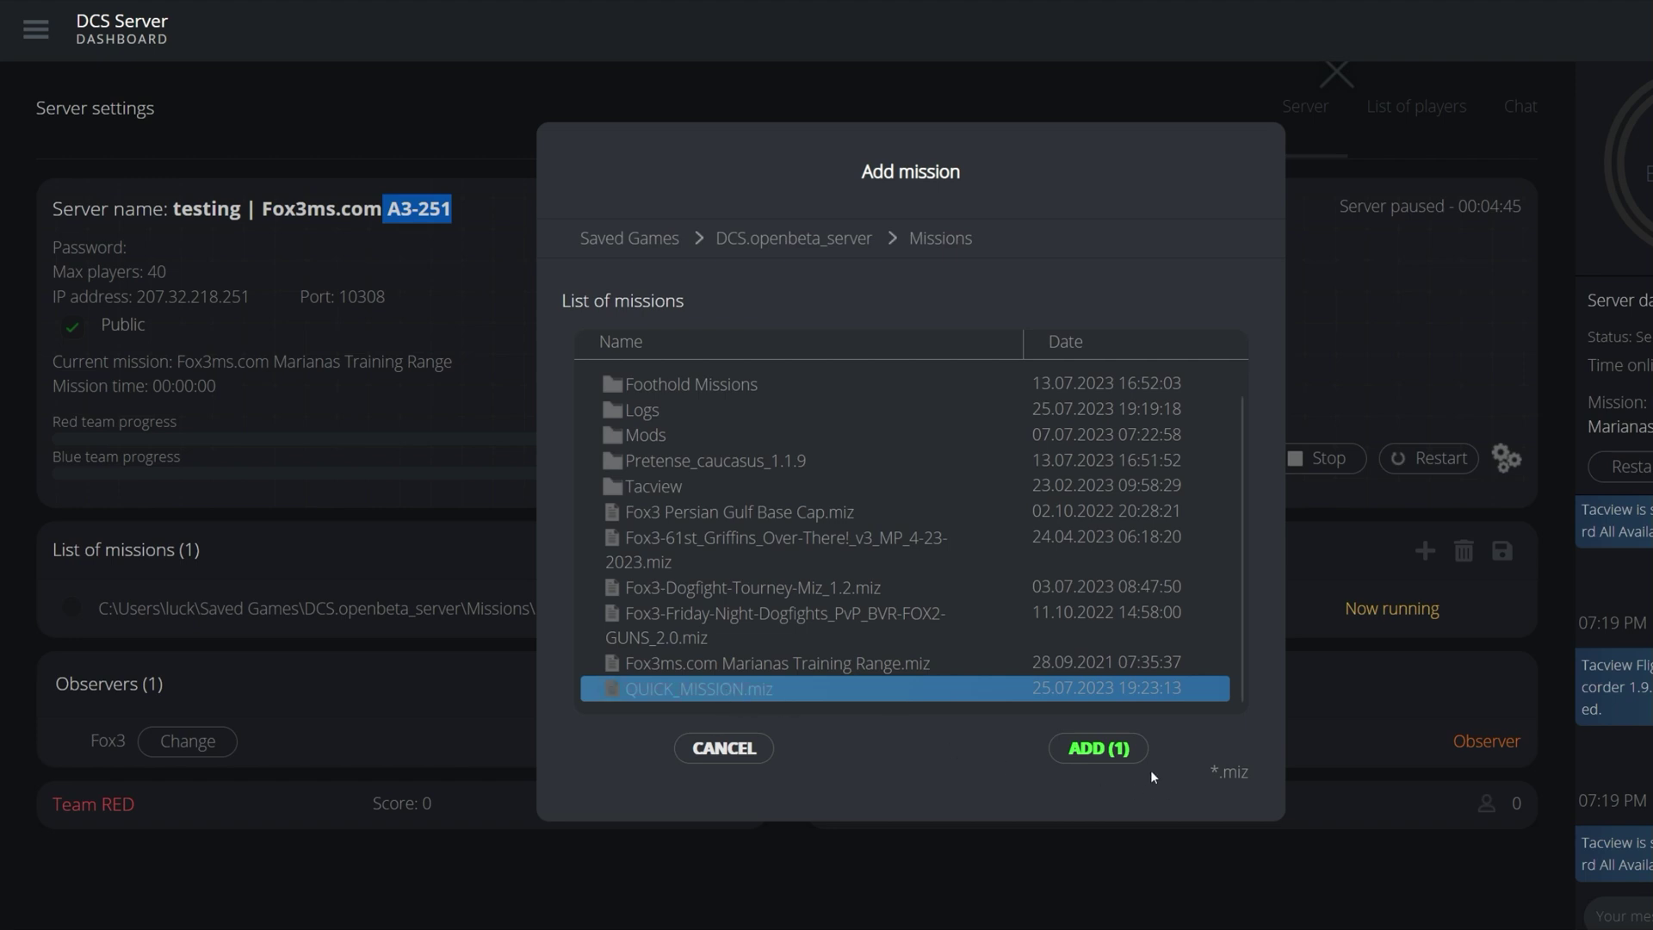
left_click(1103, 748)
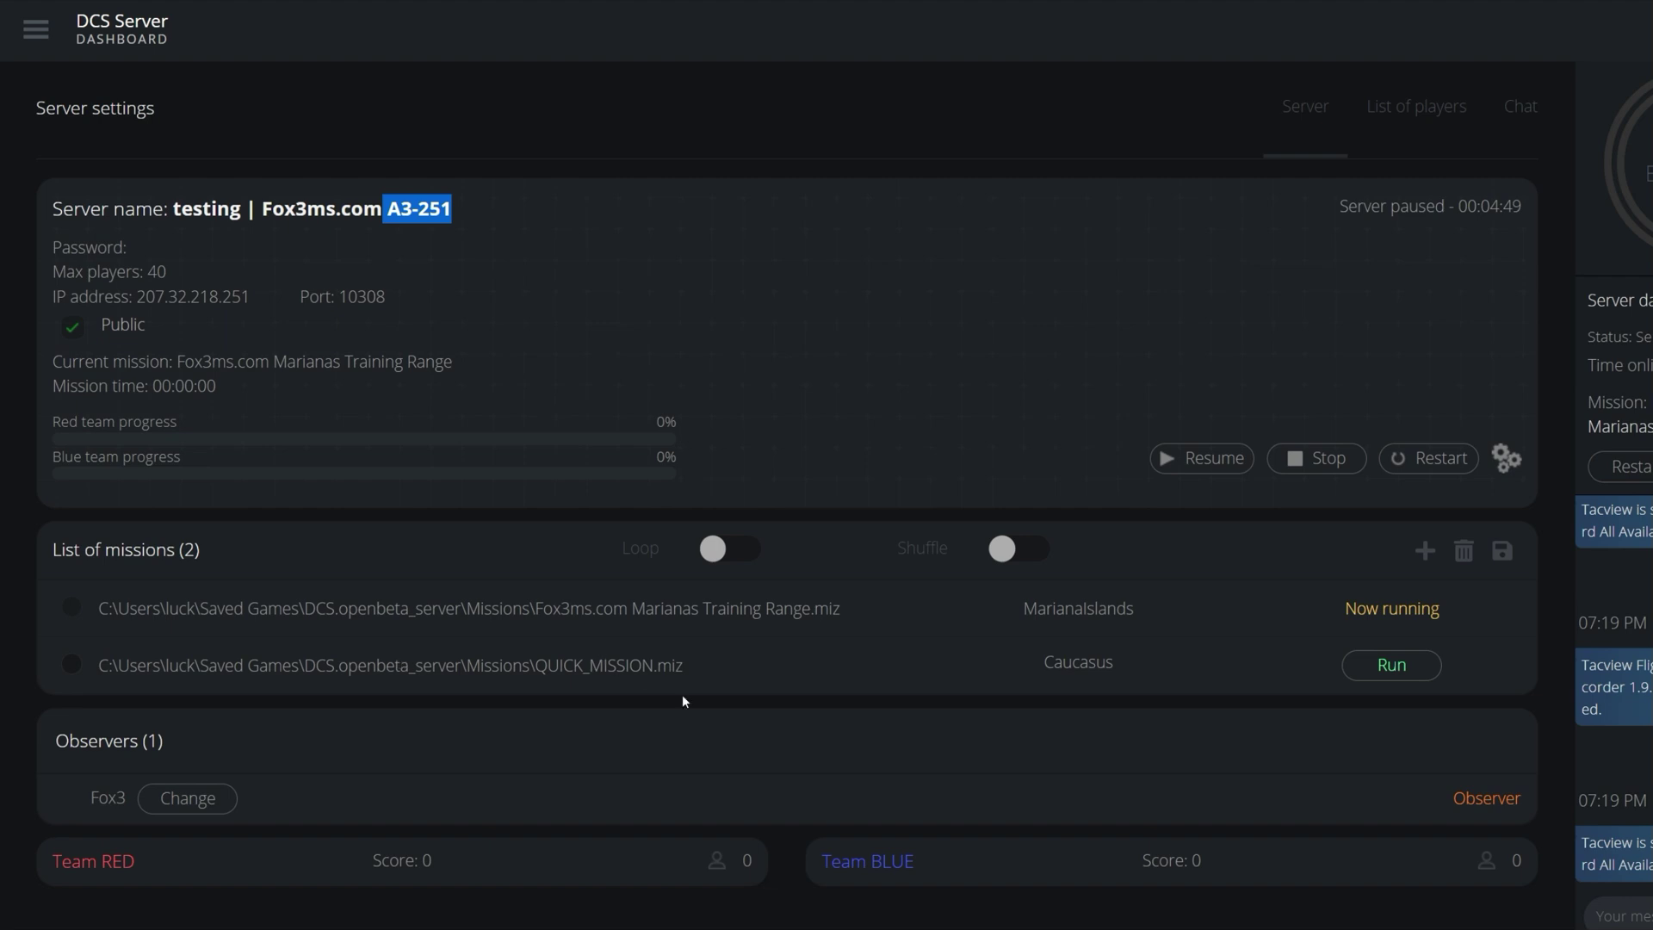
Run QUICK_MISSION.miz on the server from the dashboard's mission list.
left_click(1387, 669)
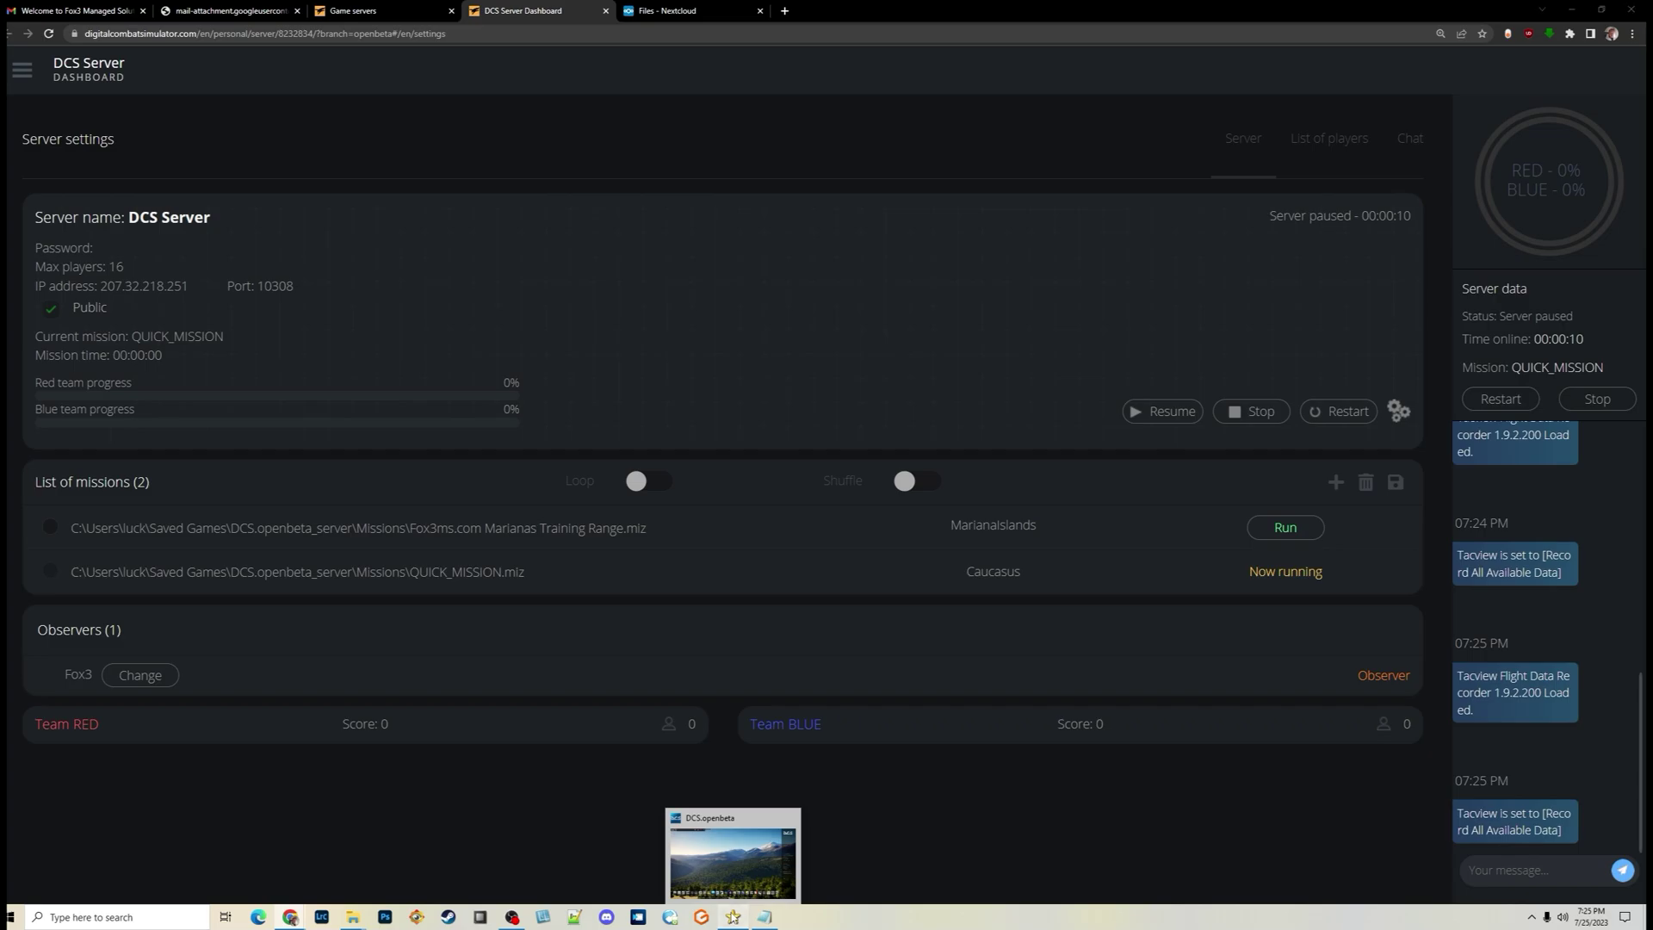
In DCS multiplayer, search for '251', refresh, and join the TEST RS | Fox3ms.com A3-251 server.
left_click(733, 917)
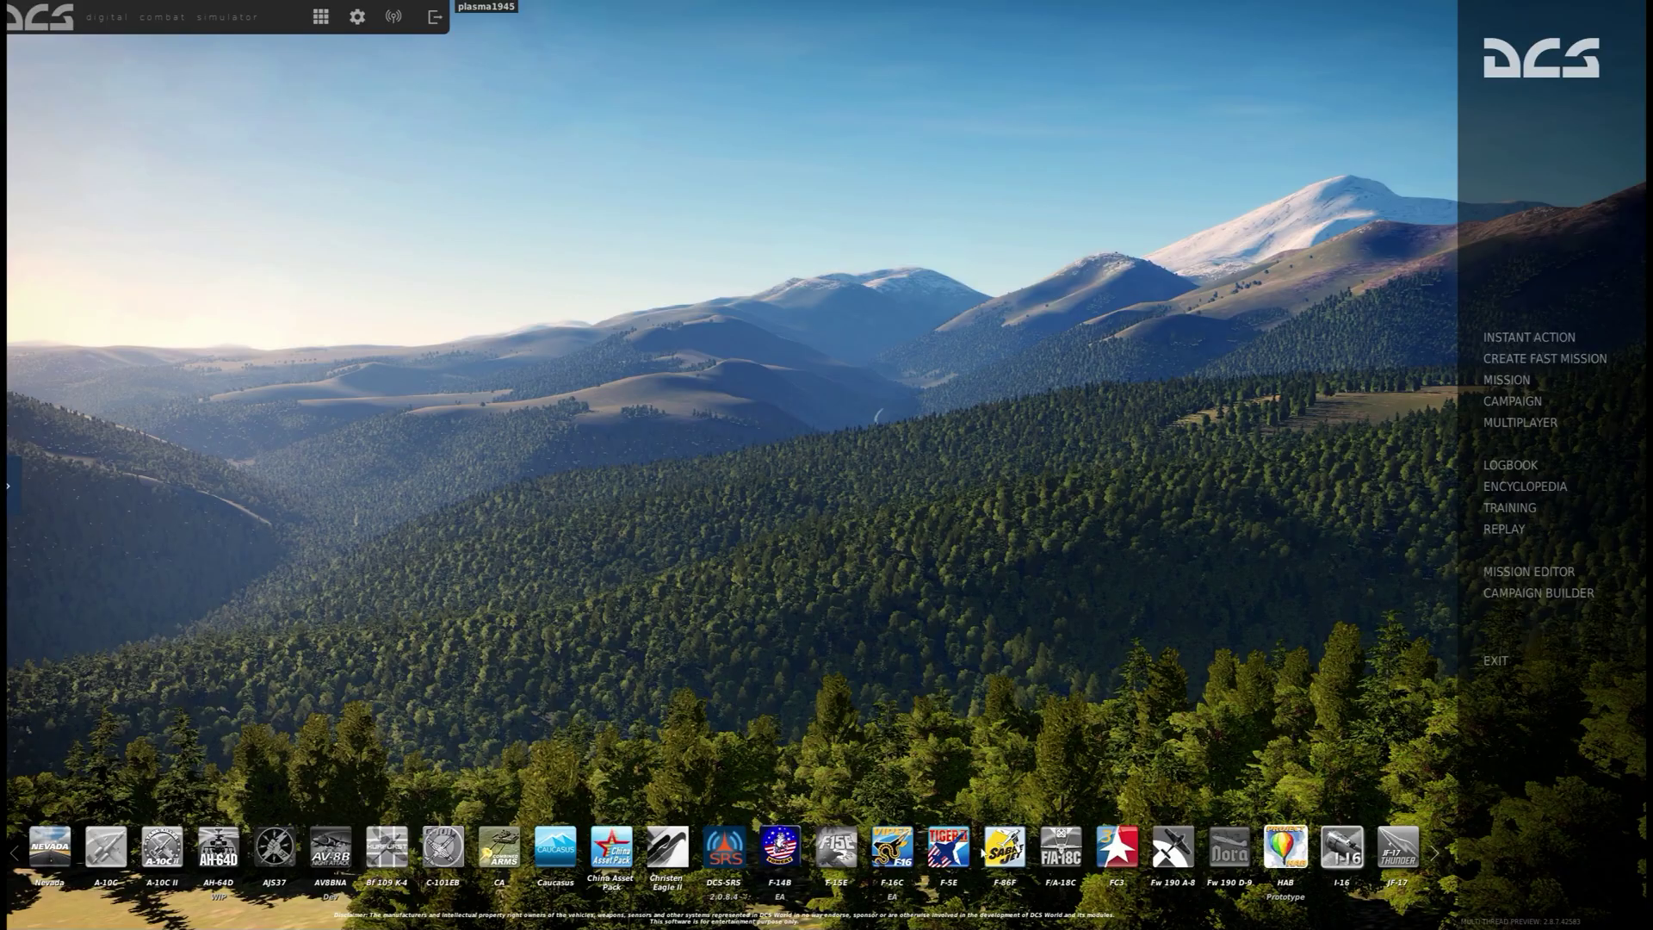
left_click(1509, 421)
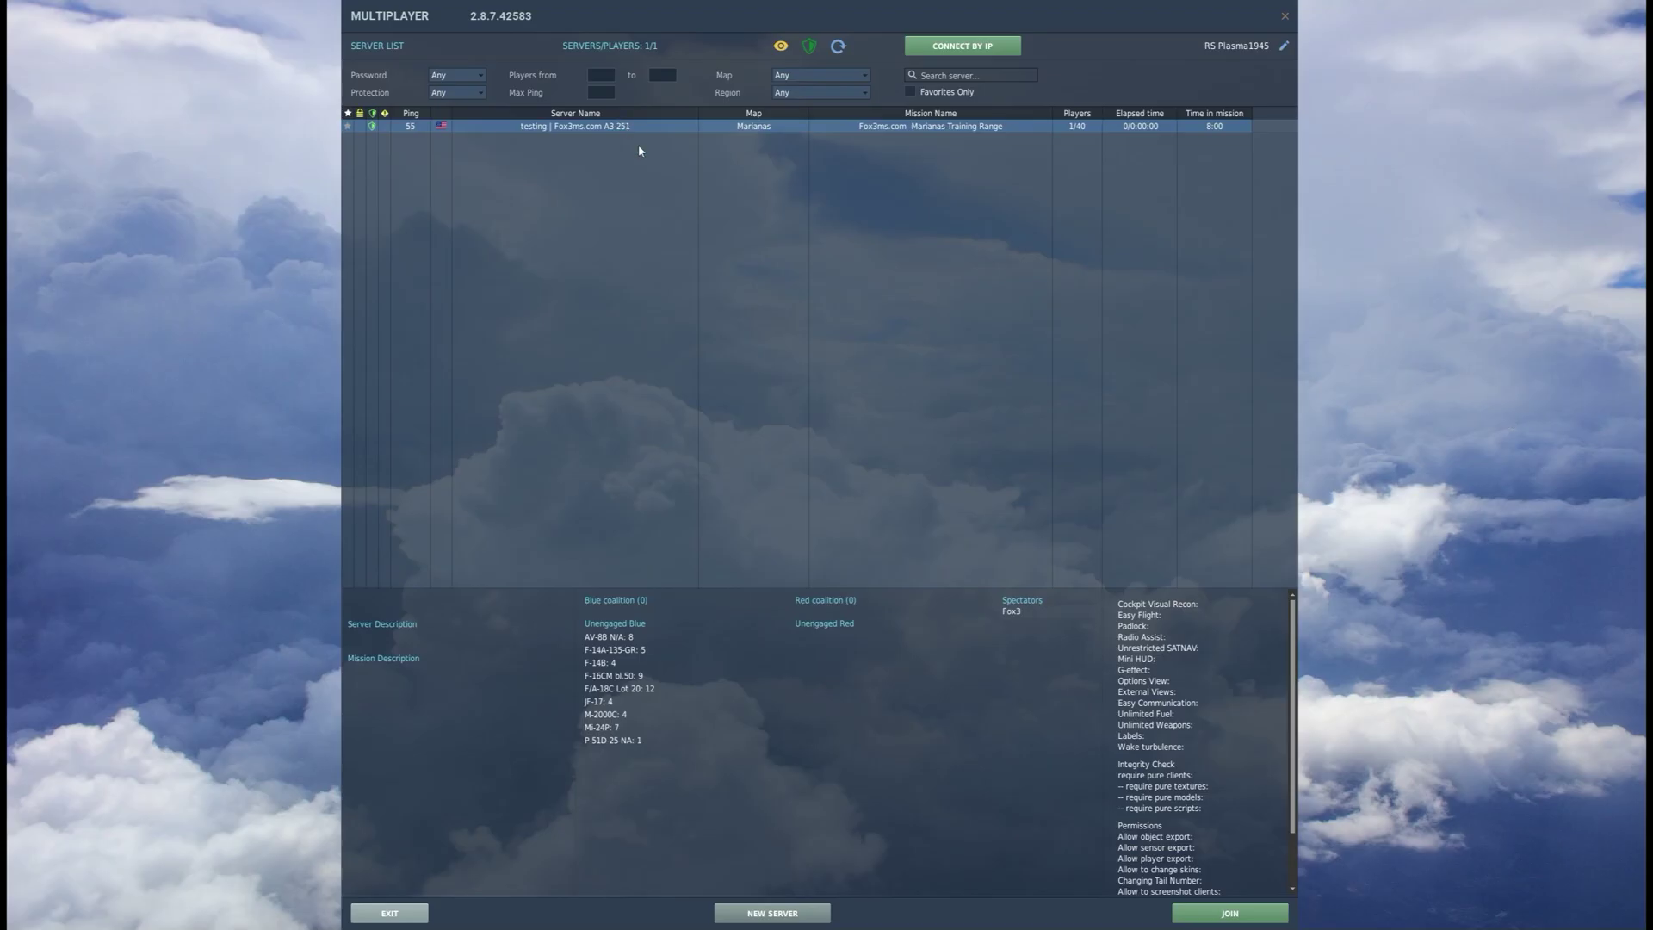
left_click(964, 78)
type("251")
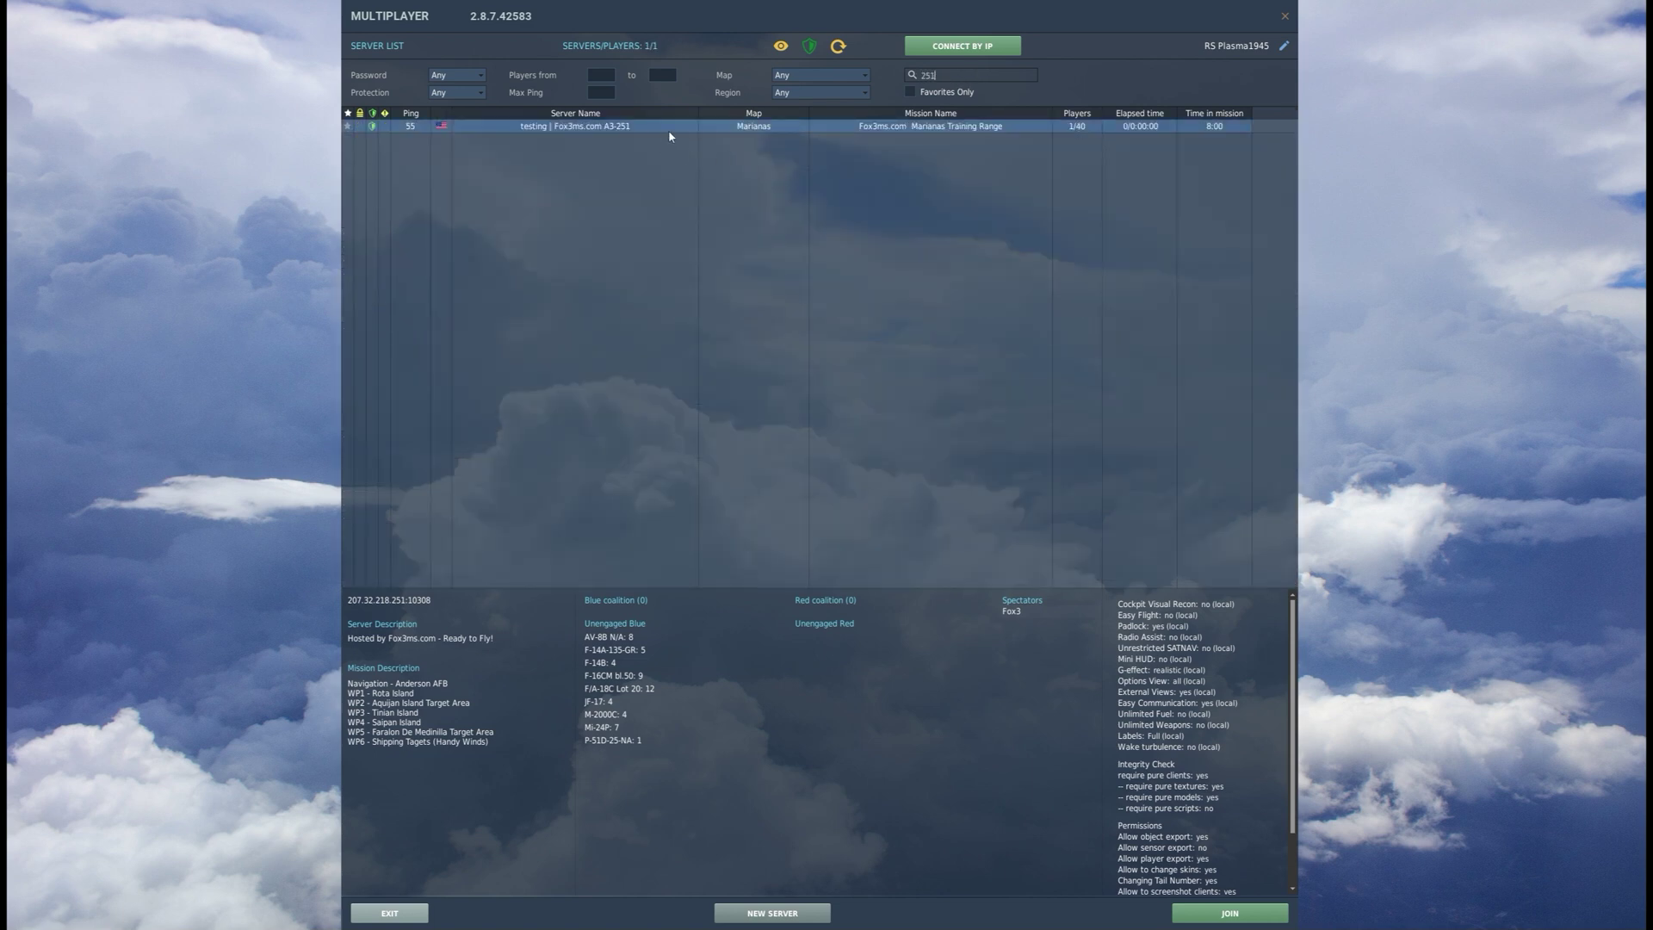
left_click(844, 49)
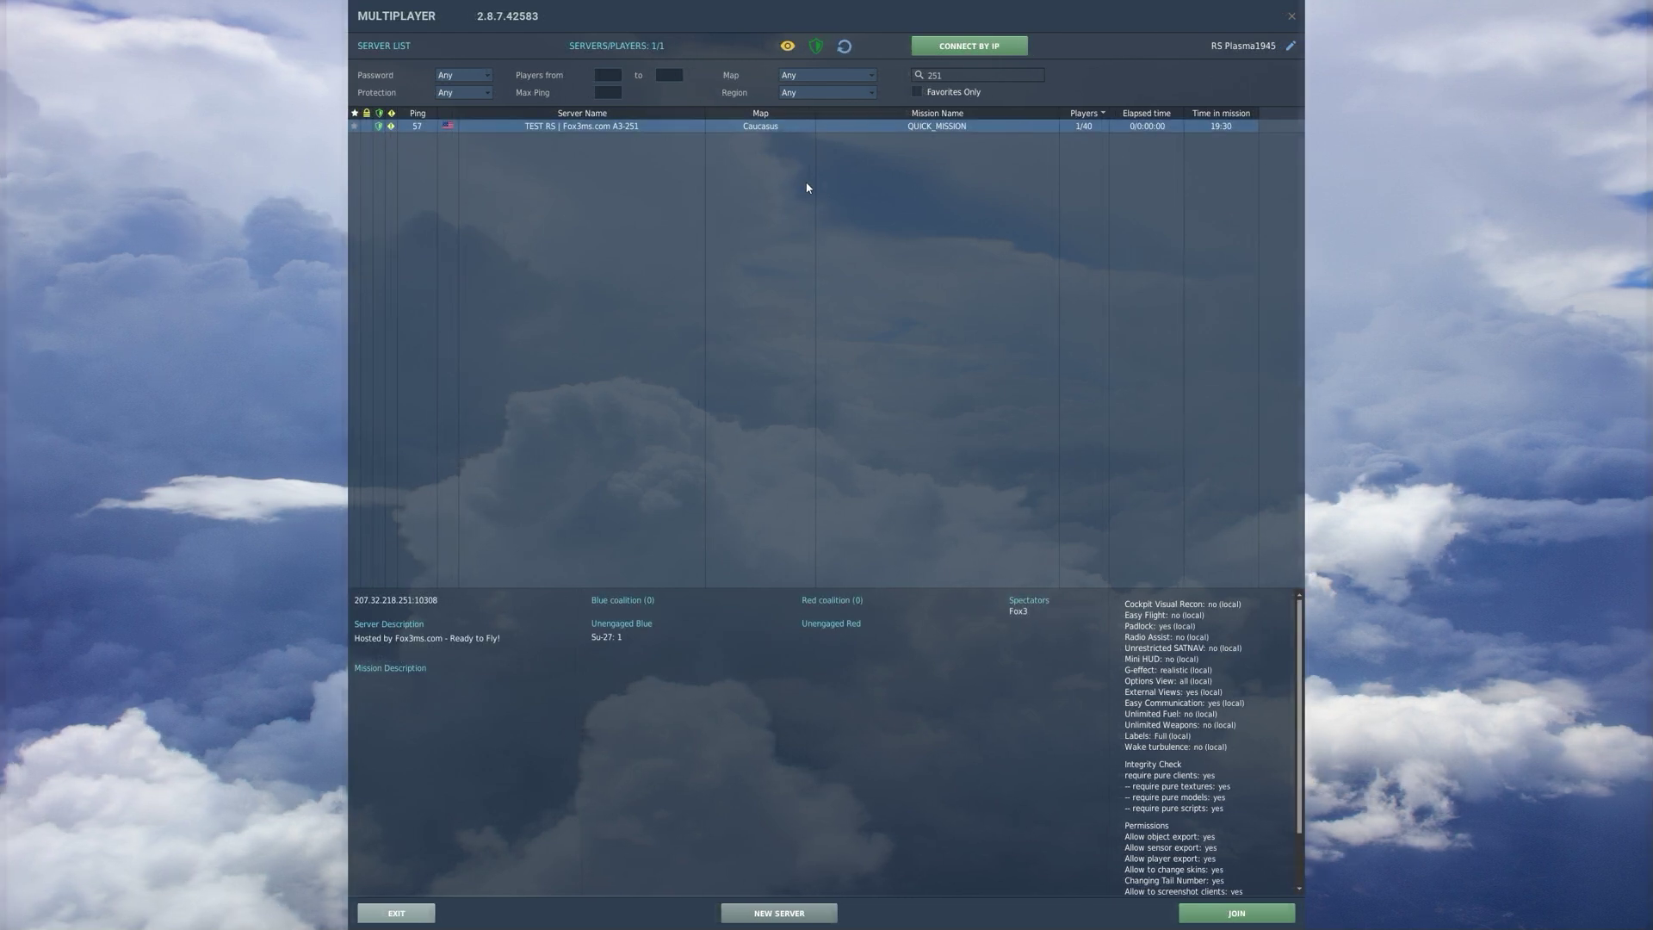
double_click(861, 130)
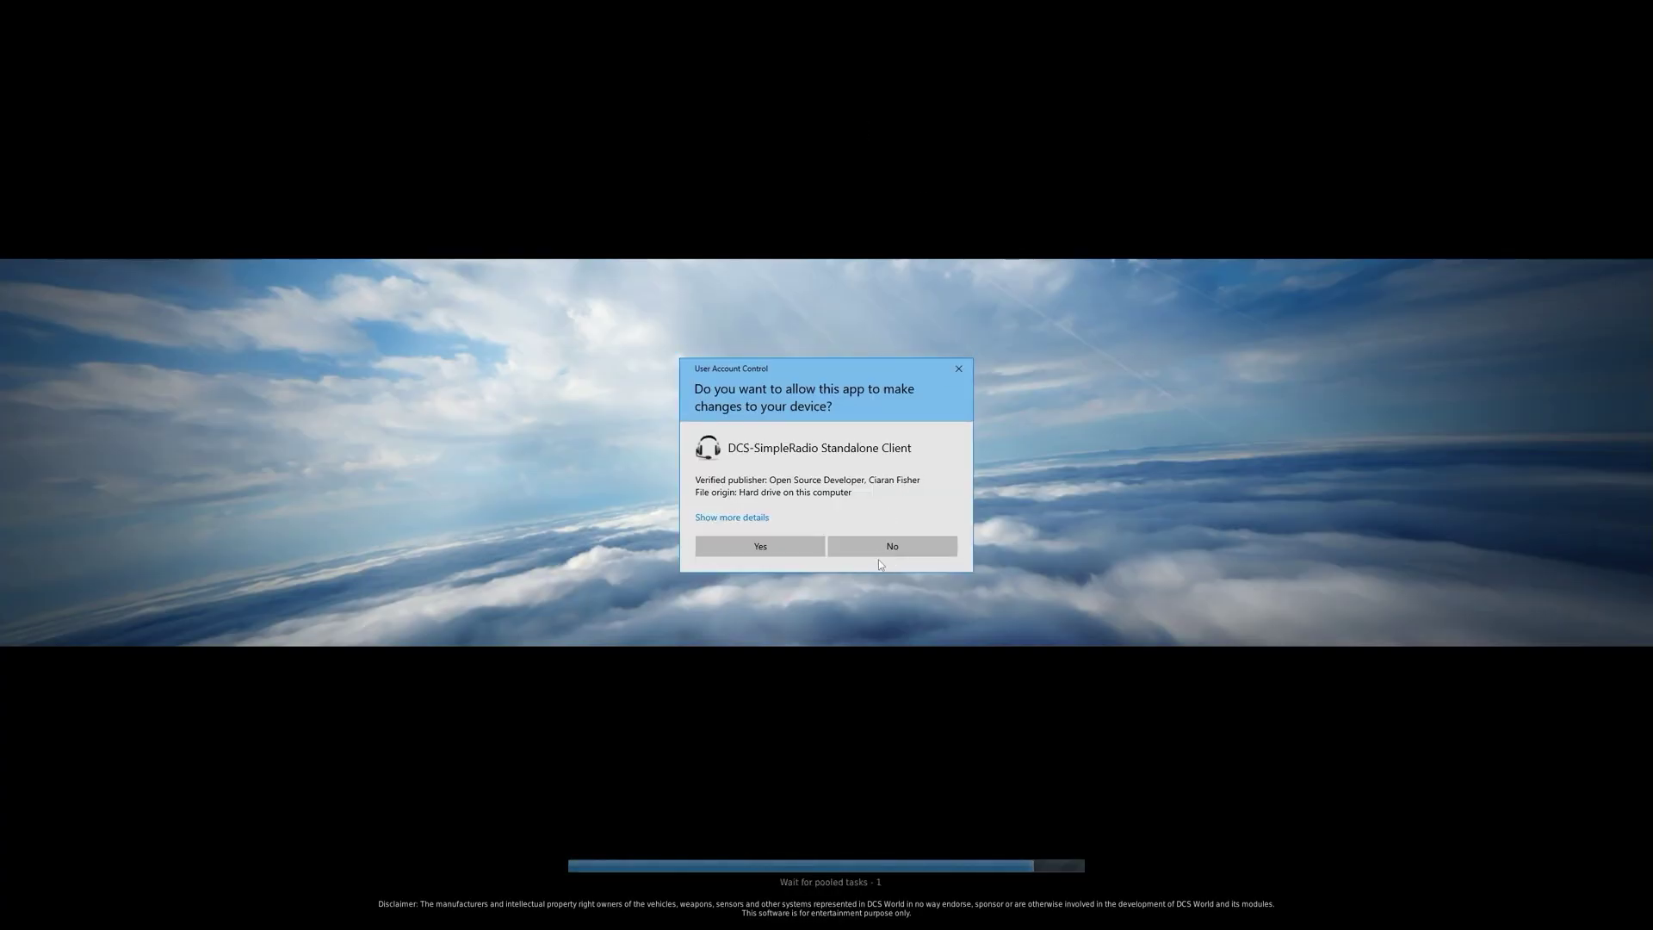
Allow DCS-SimpleRadio, take the Blue Su-27 plasma slot, and bring up the mission briefing.
left_click(777, 548)
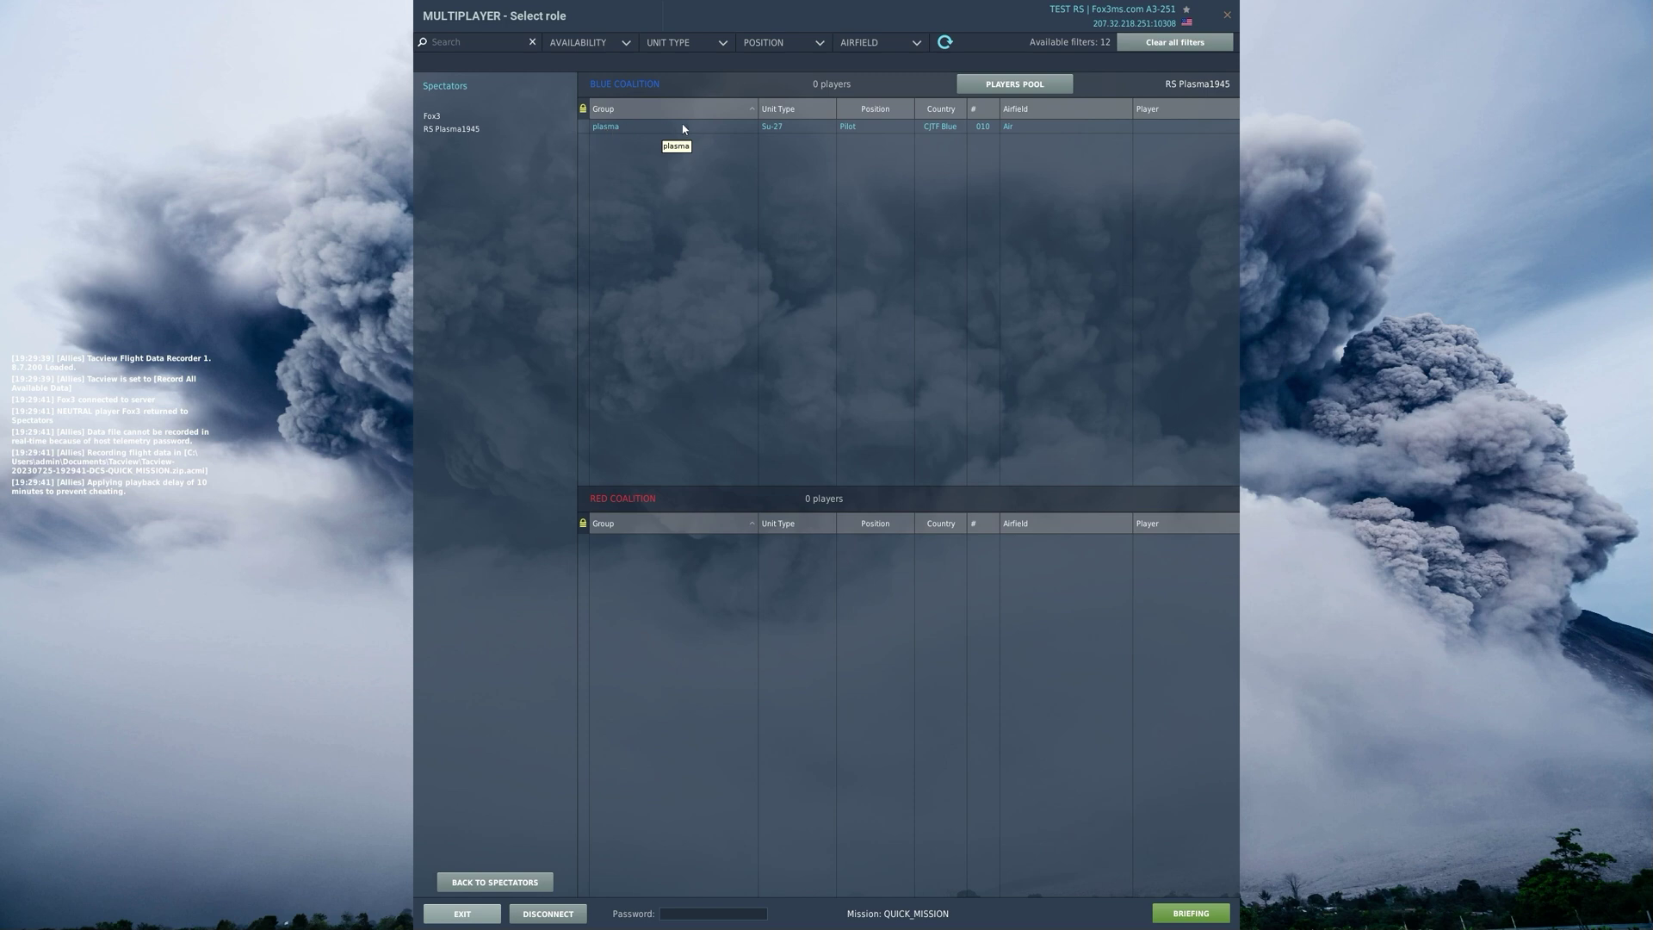
double_click(748, 125)
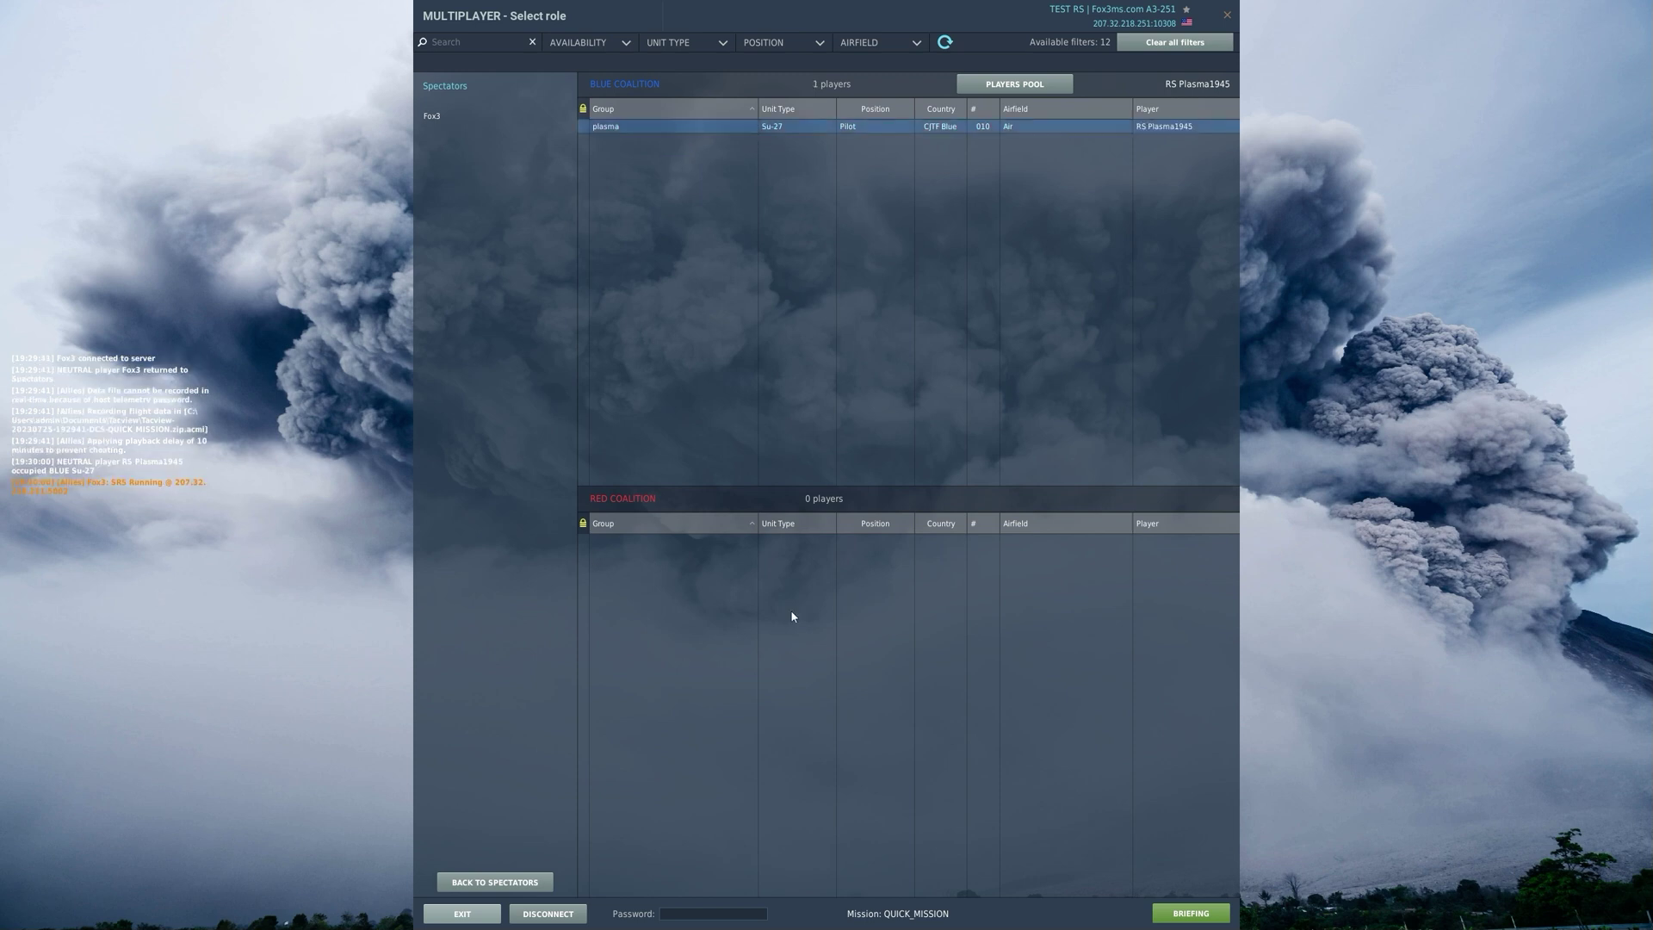
left_click(1171, 913)
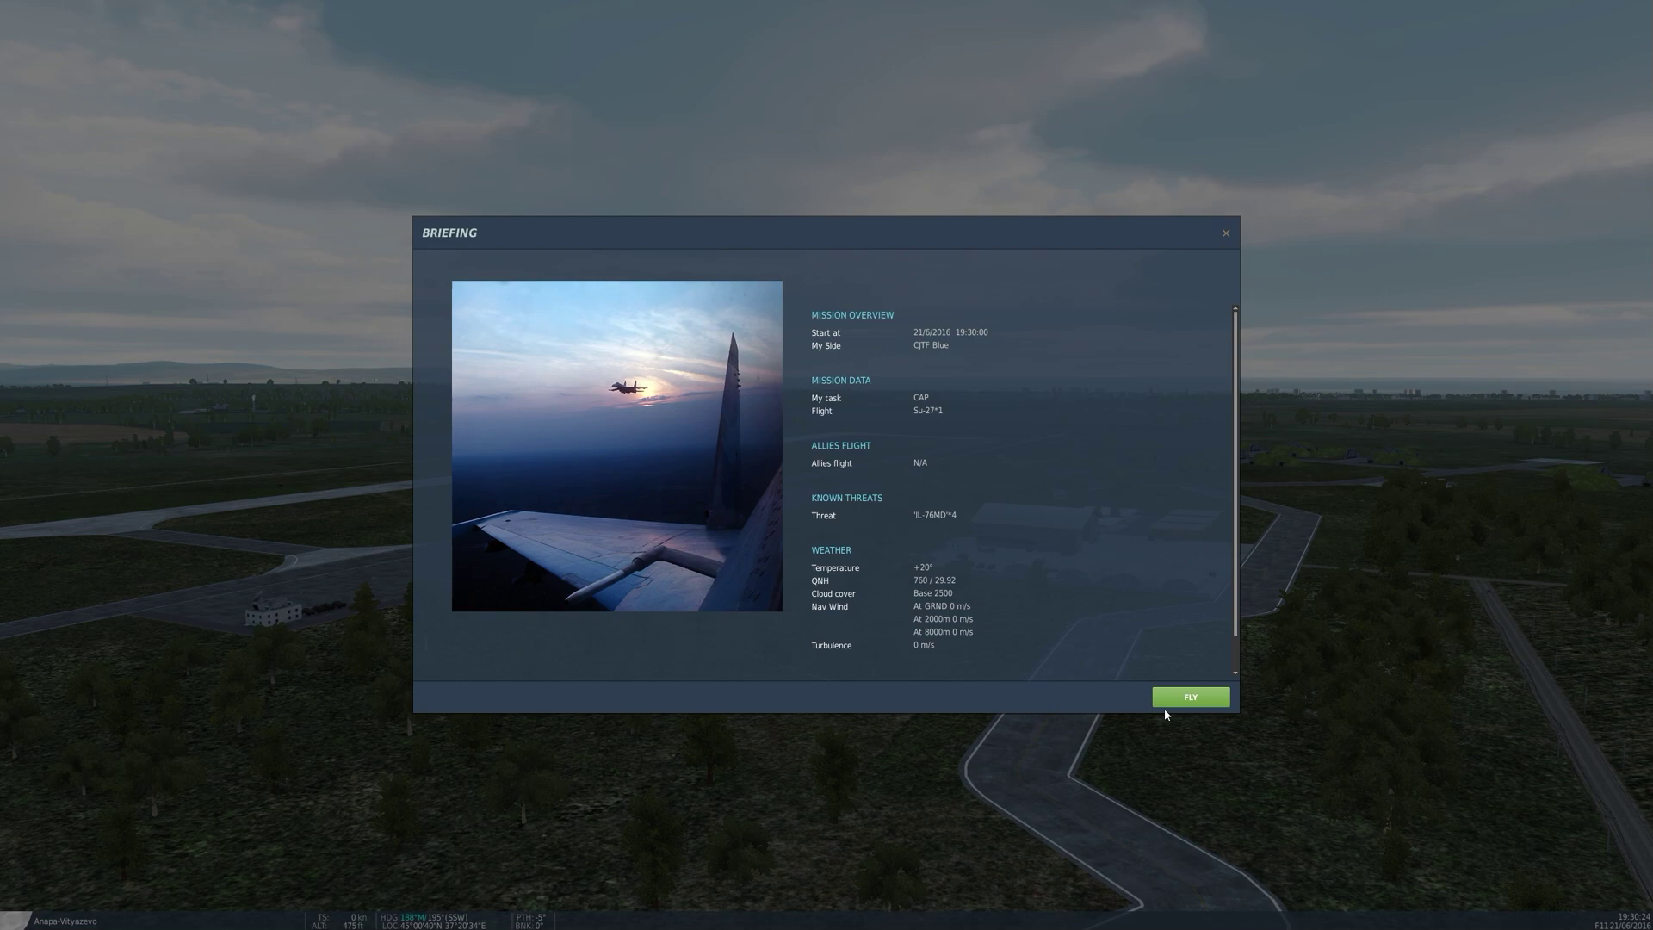
Choose FLY in the briefing to start the Su-27 flight.
left_click(1188, 698)
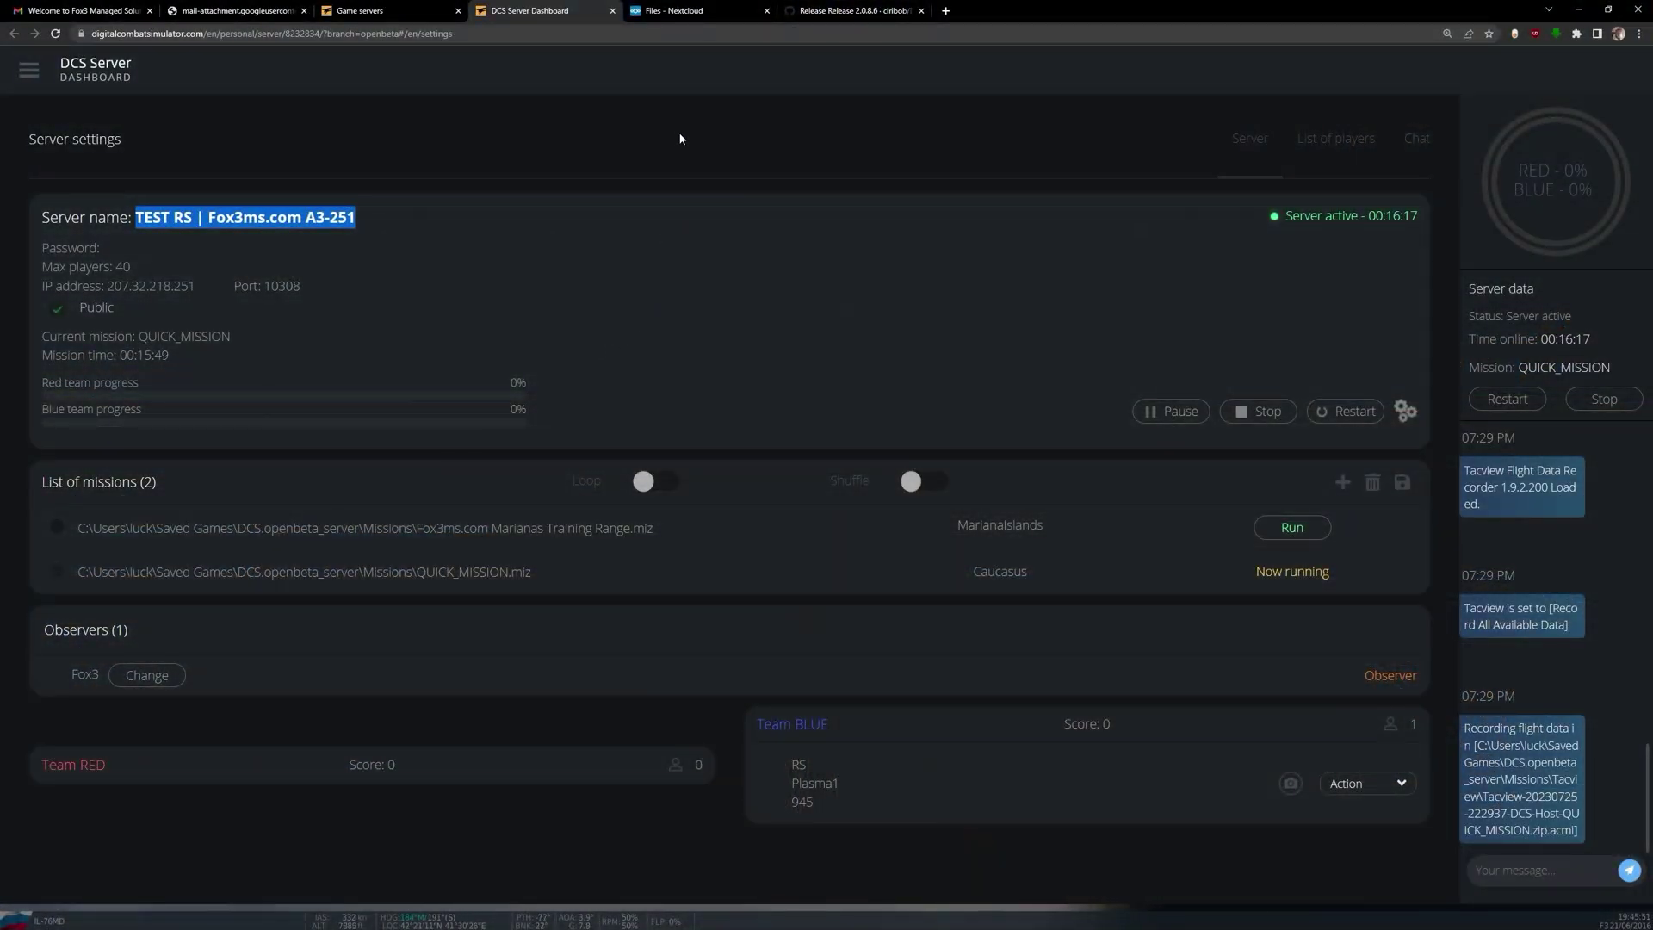
Upload Operation_Snowfox.miz (3.6 MB) to the Fox3 Nextcloud file list.
left_click(660, 14)
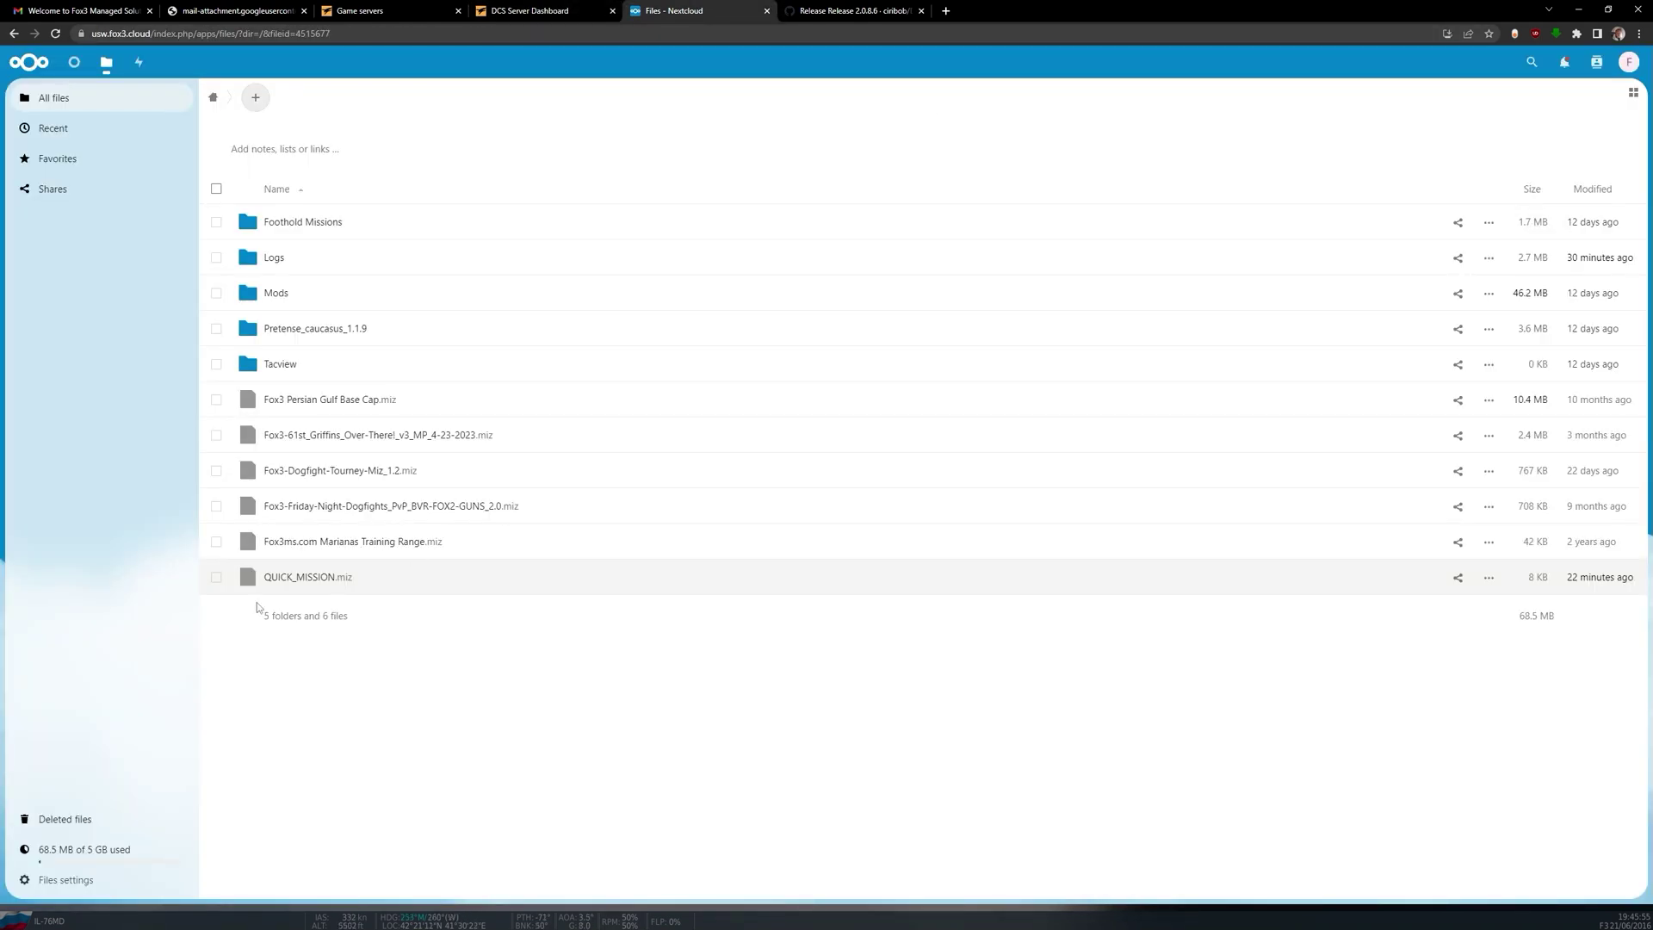
left_click(256, 97)
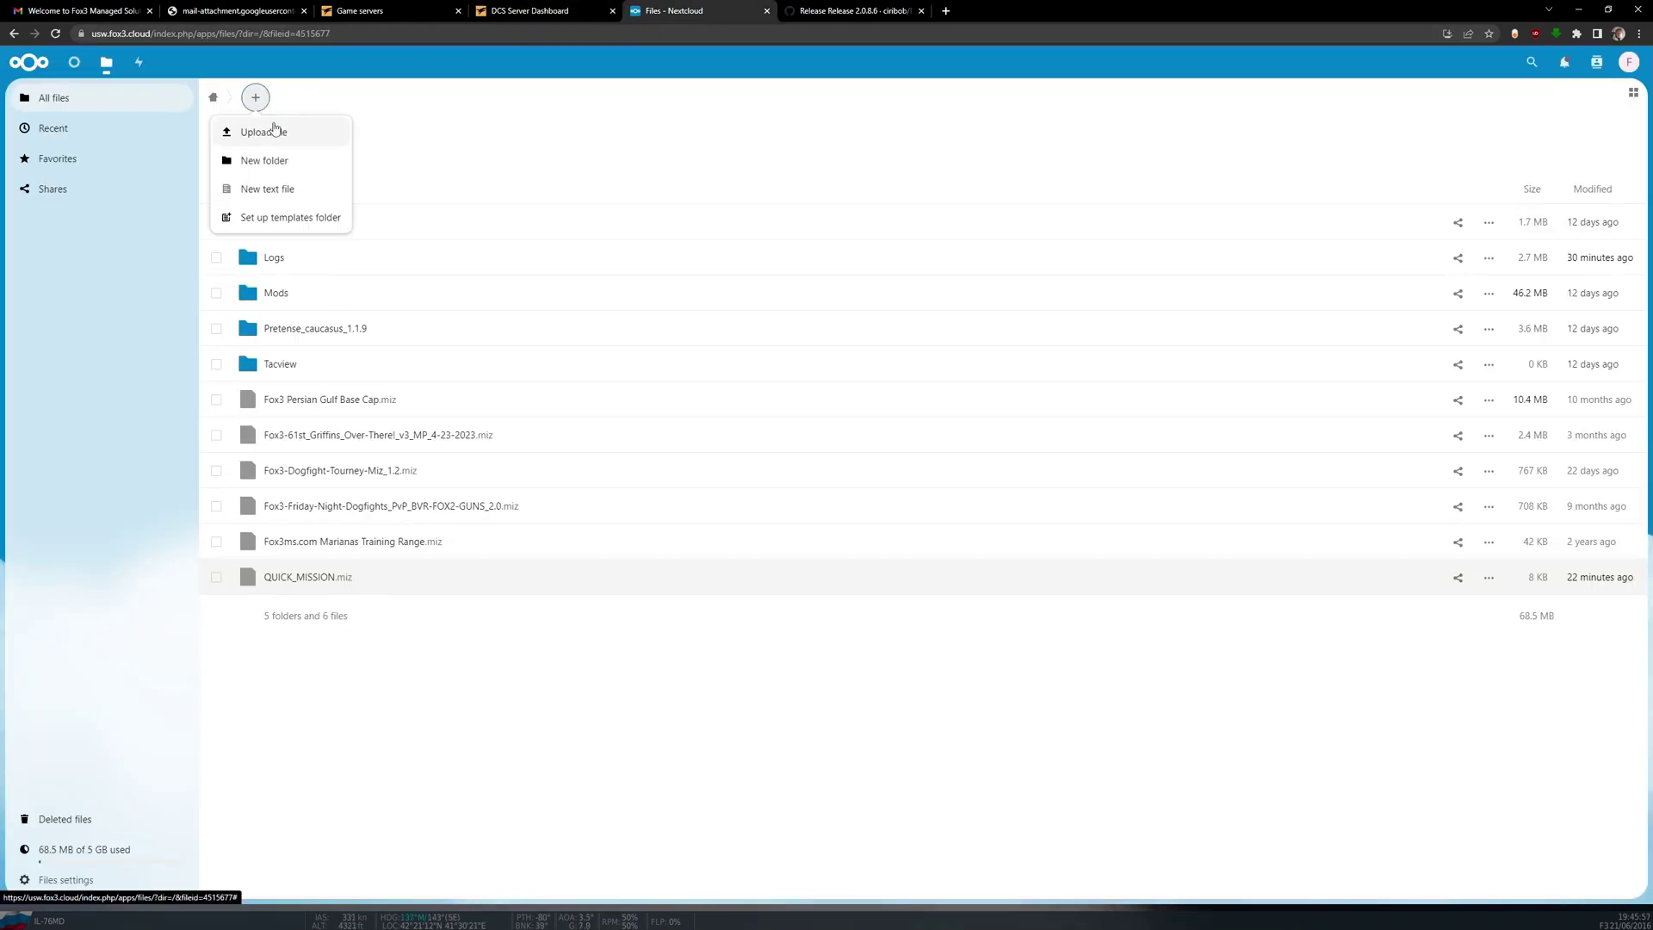
left_click(277, 128)
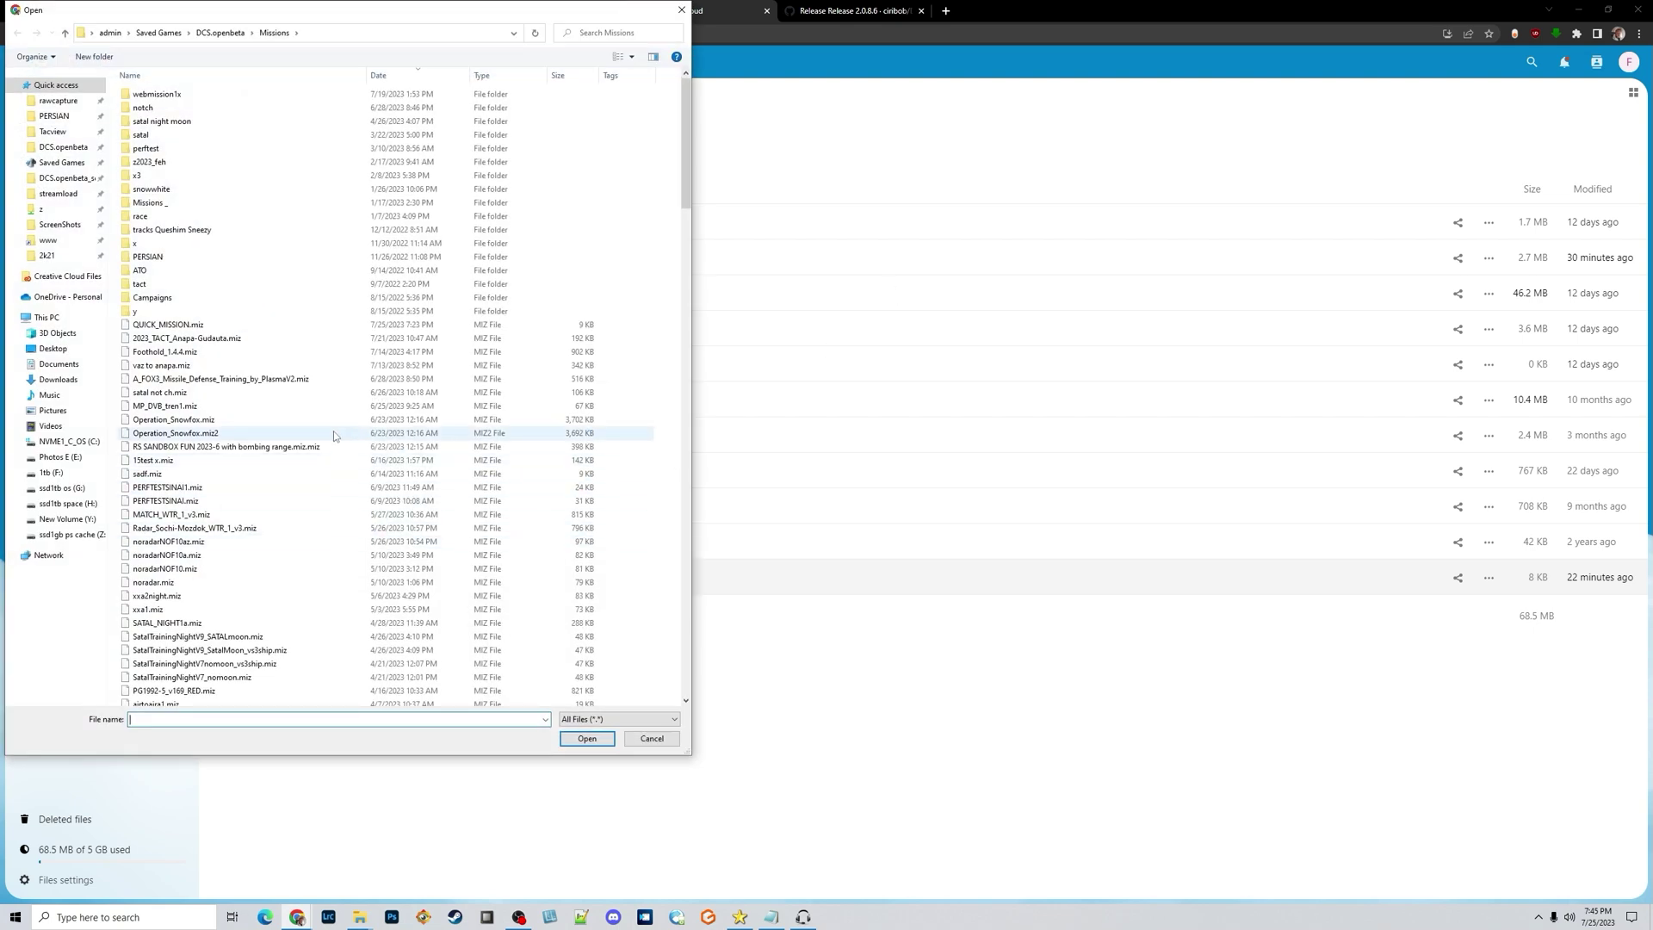
left_click(310, 420)
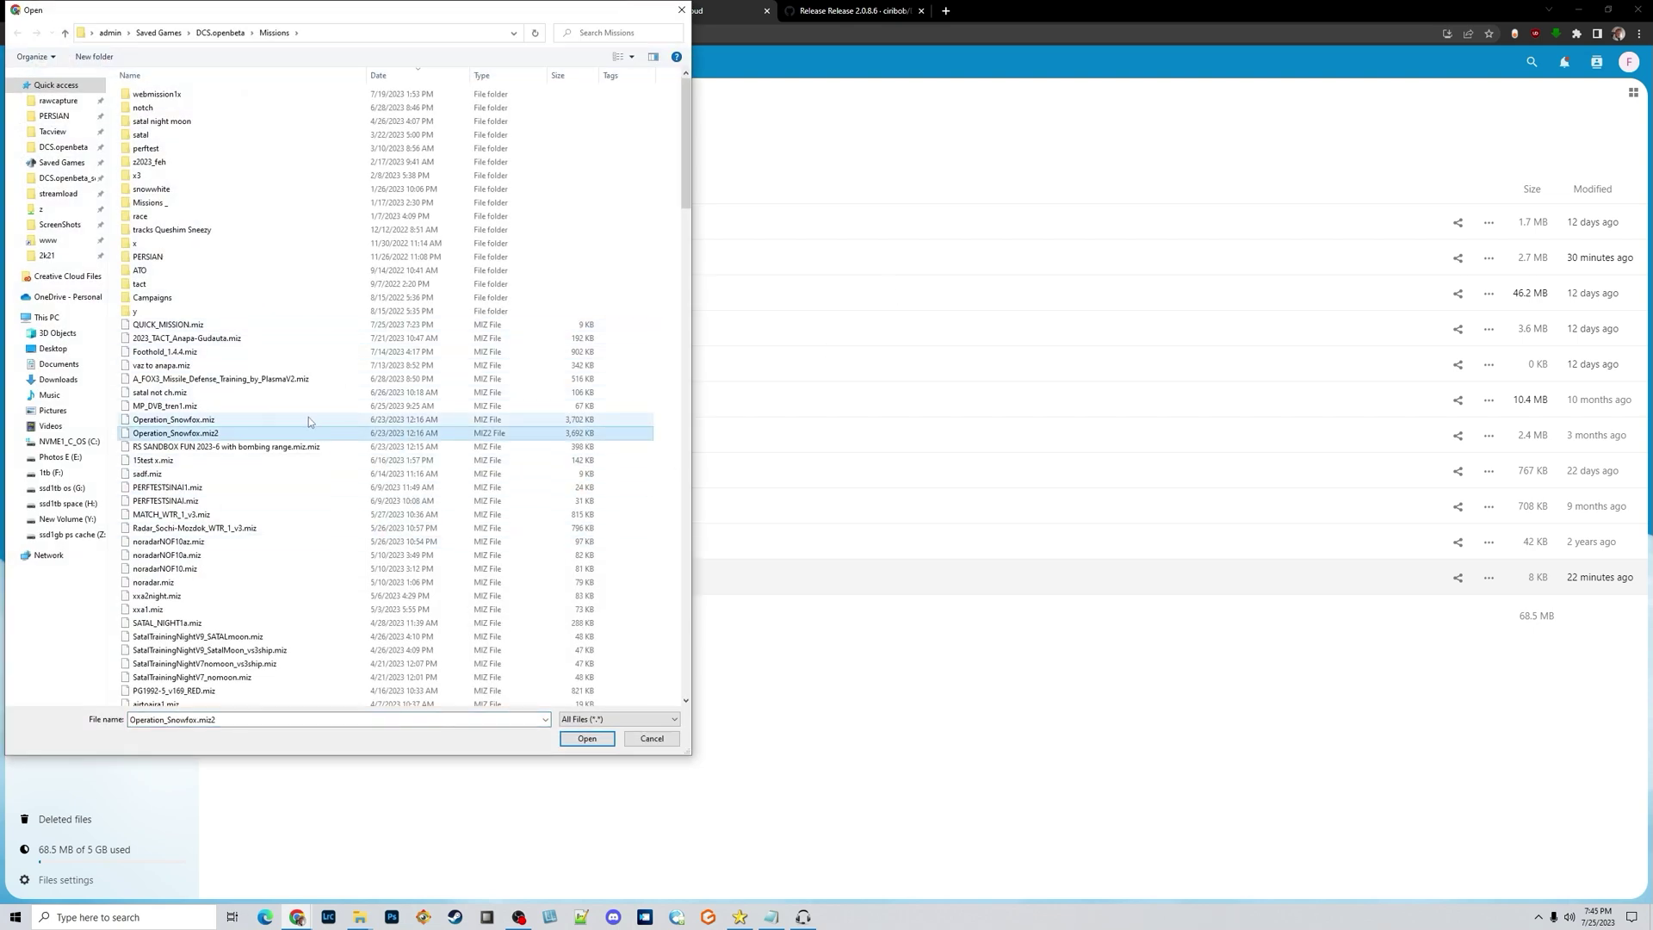
left_click(589, 739)
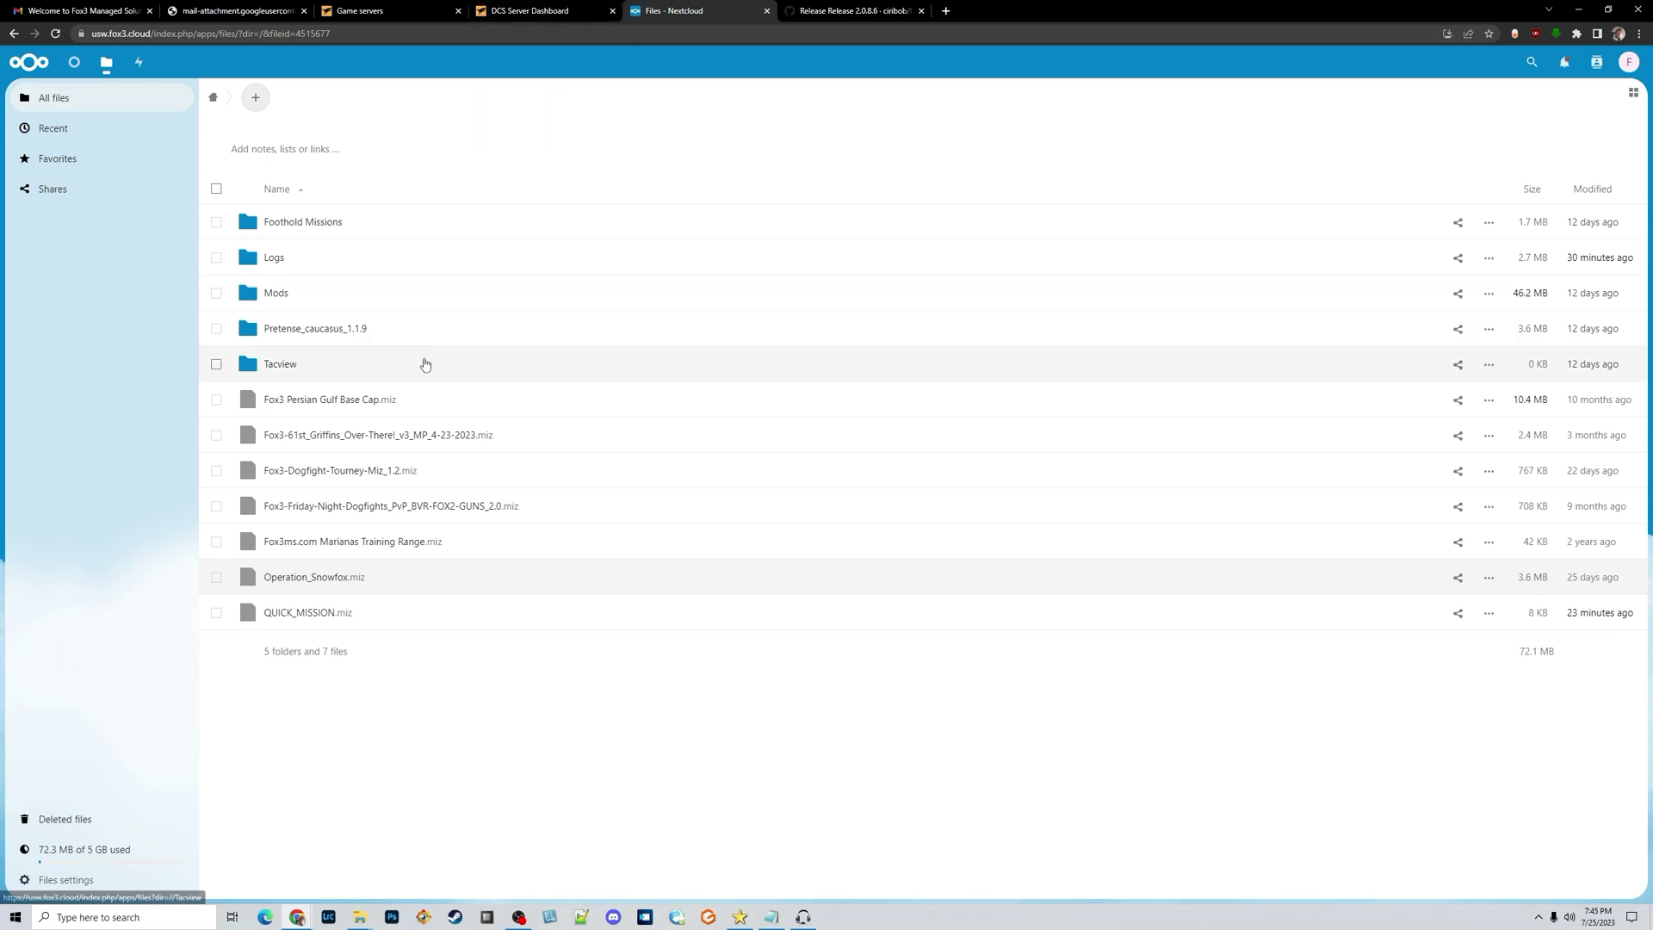
Add Operation_Snowfox.miz from the server's Missions folder to the dashboard list, then return to DCS.
left_click(526, 12)
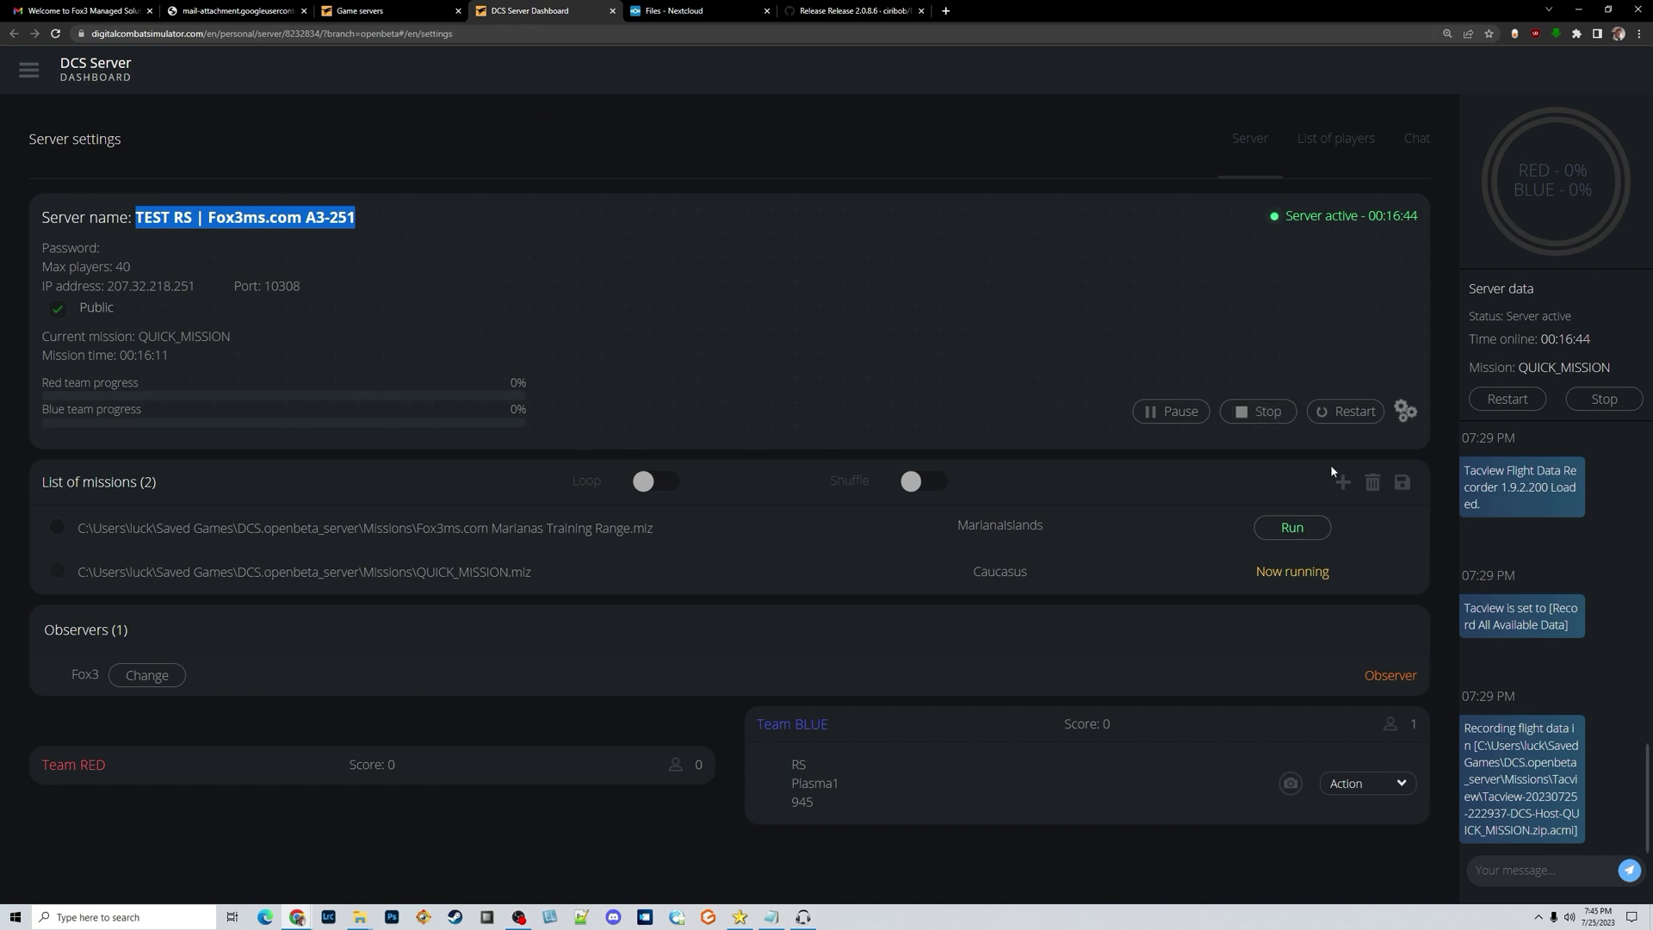
left_click(1342, 487)
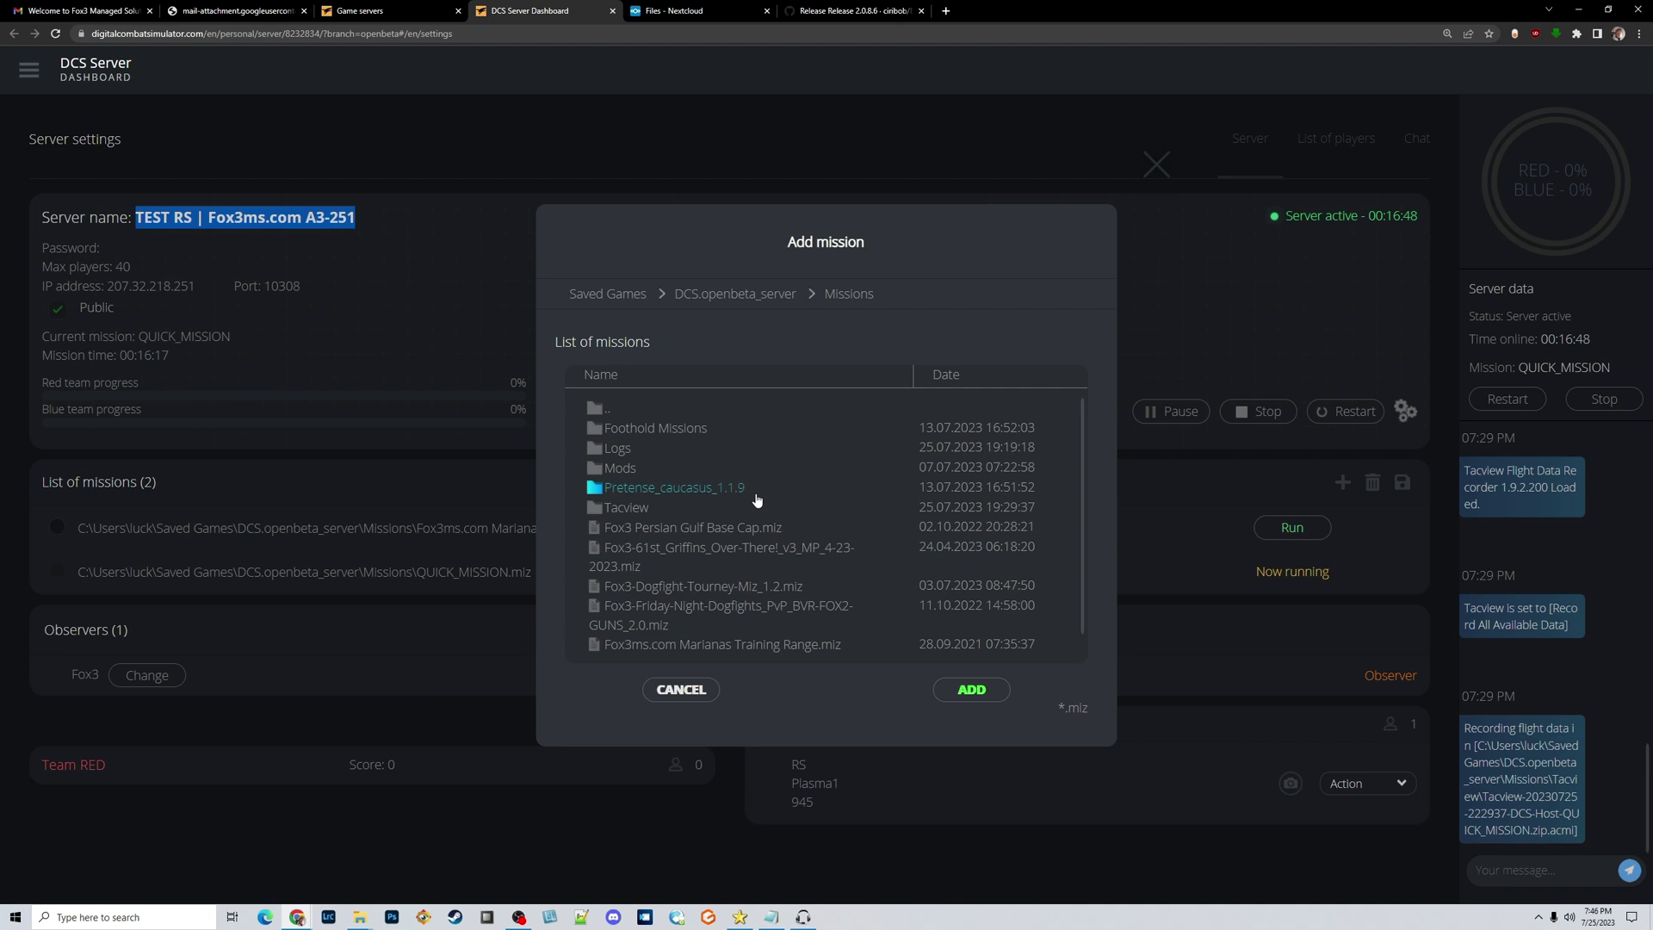
scroll(775, 516, "down", 1)
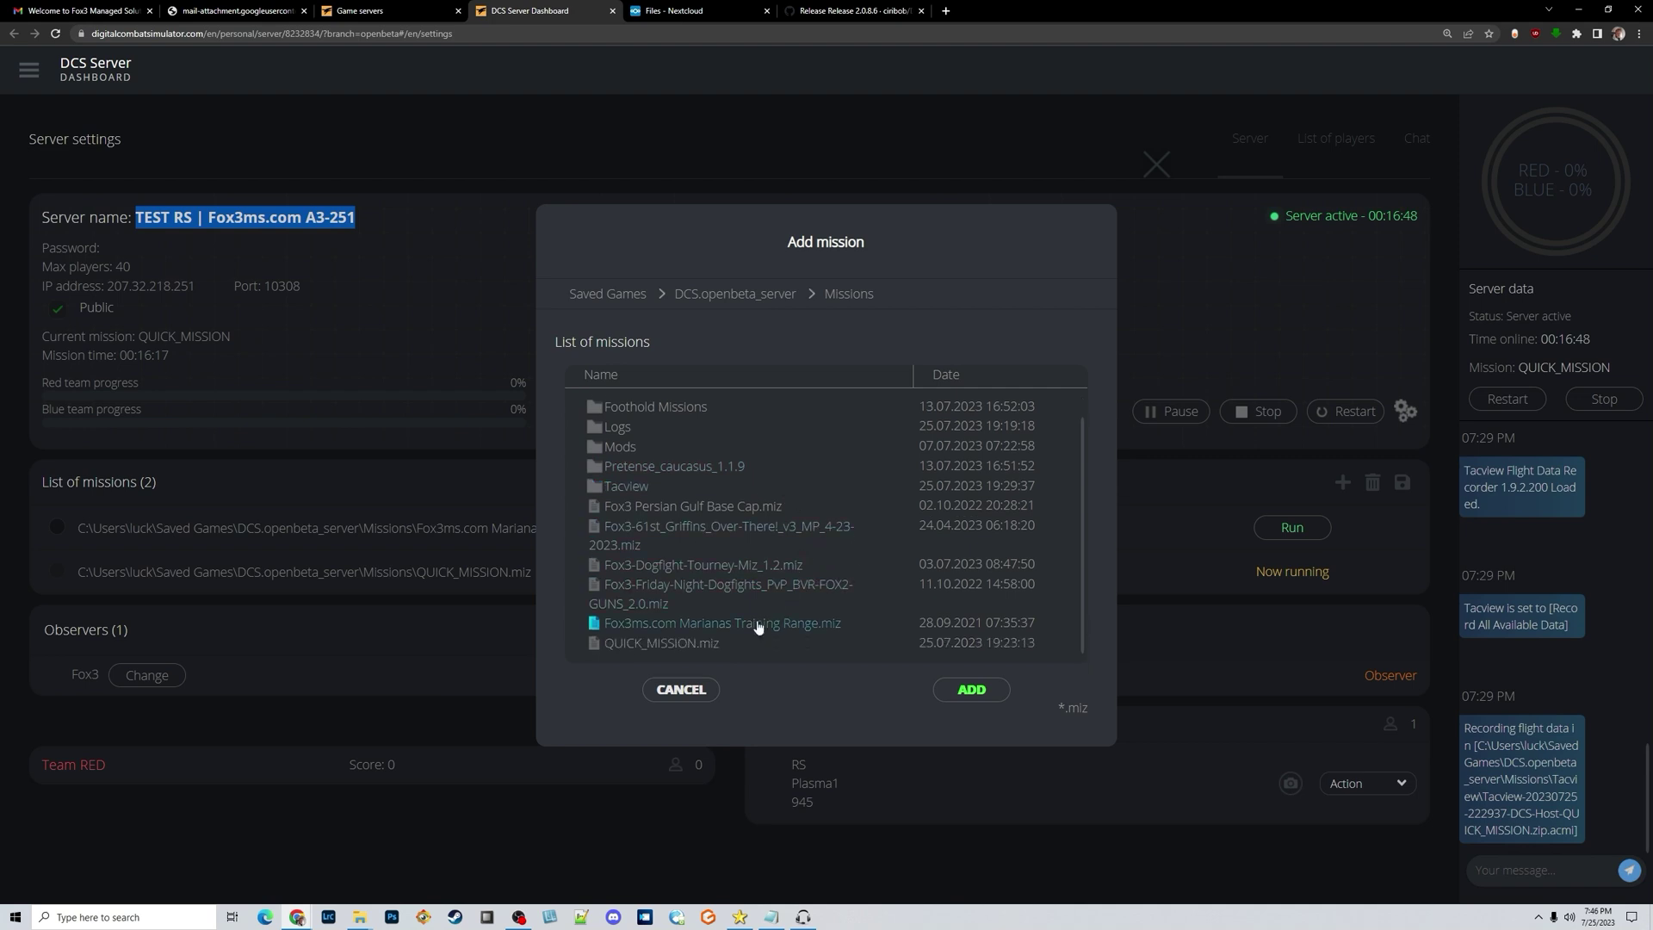
scroll(620, 483, "up", 1)
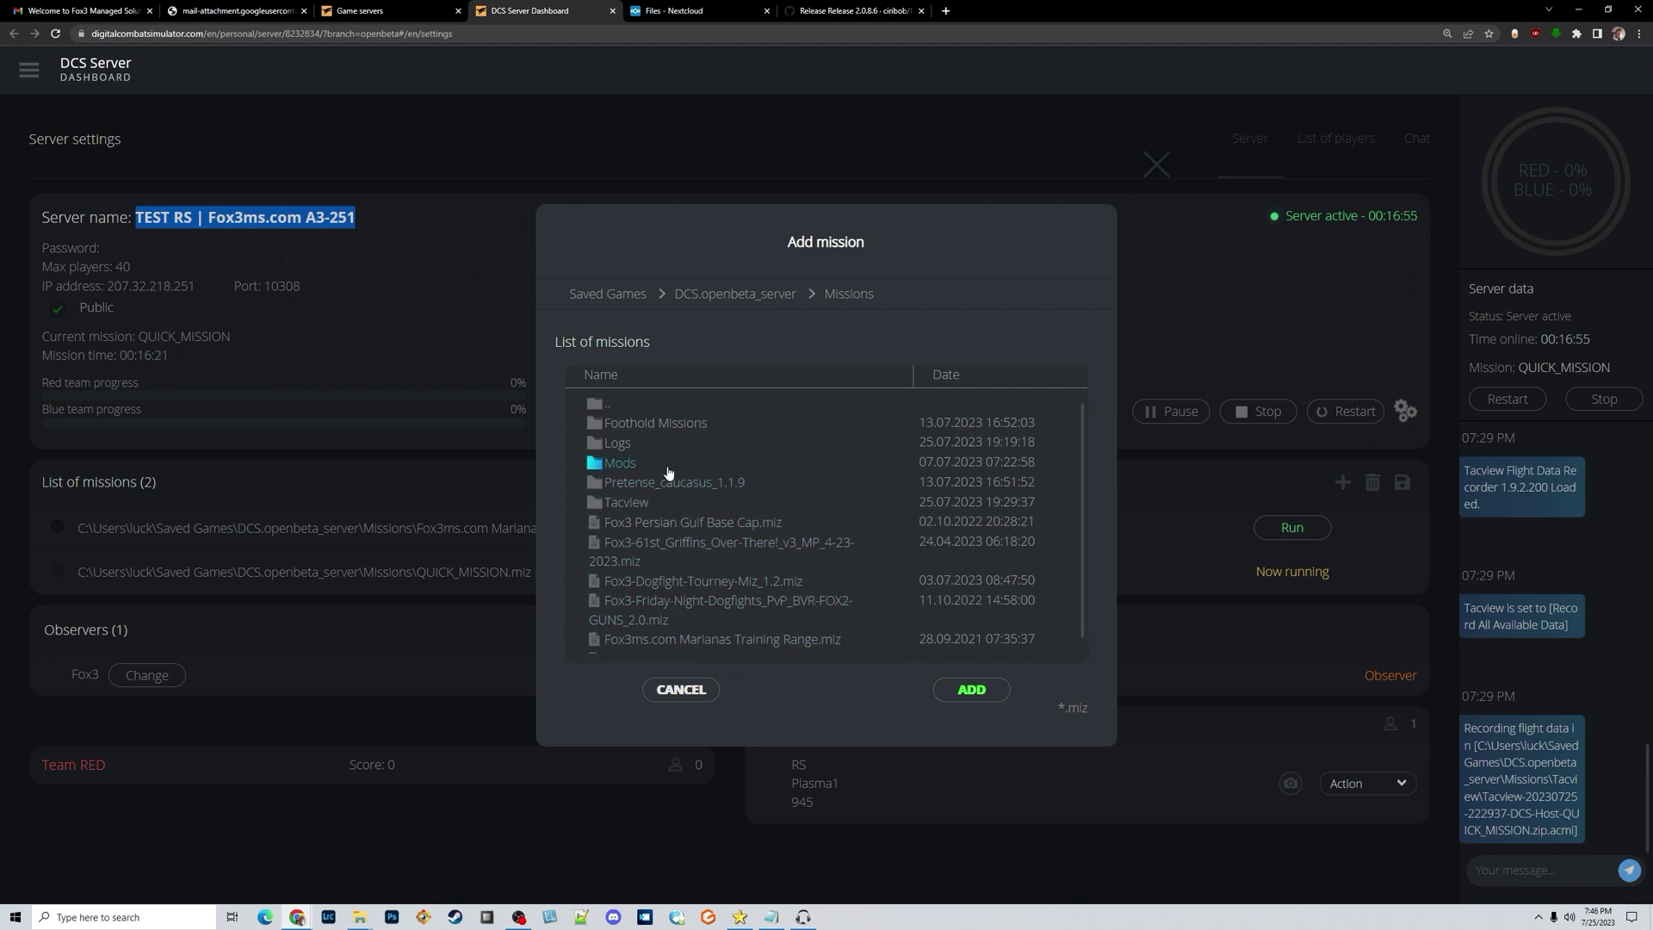
left_click(623, 408)
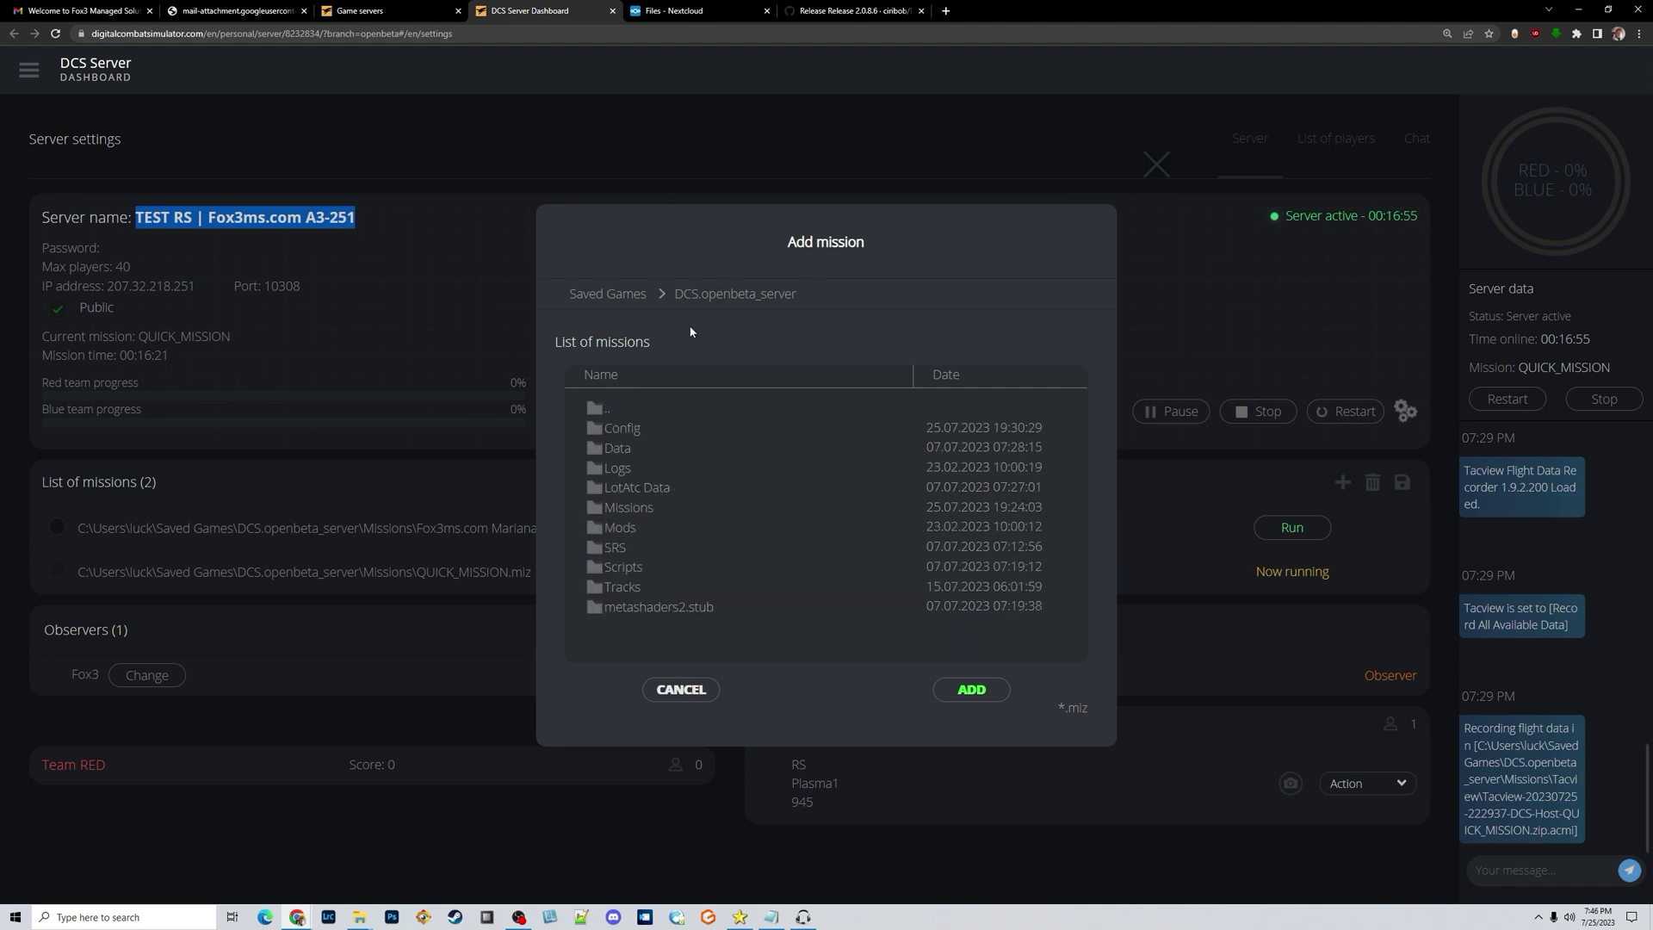
left_click(640, 511)
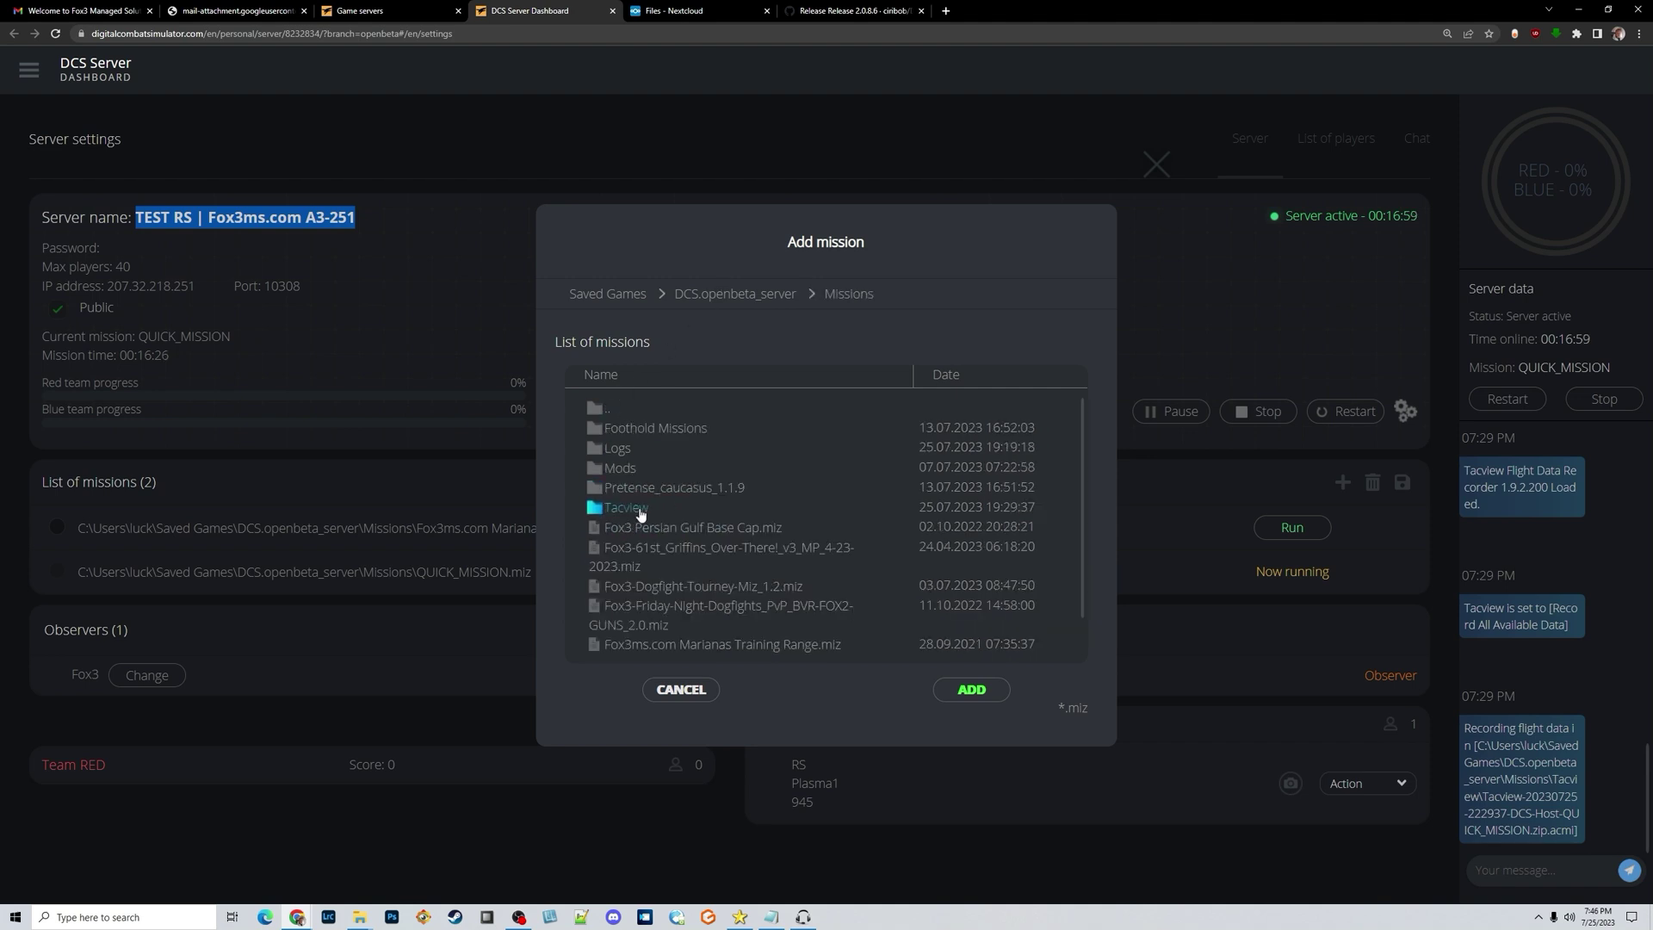
scroll(672, 551, "down", 2)
left_click(690, 626)
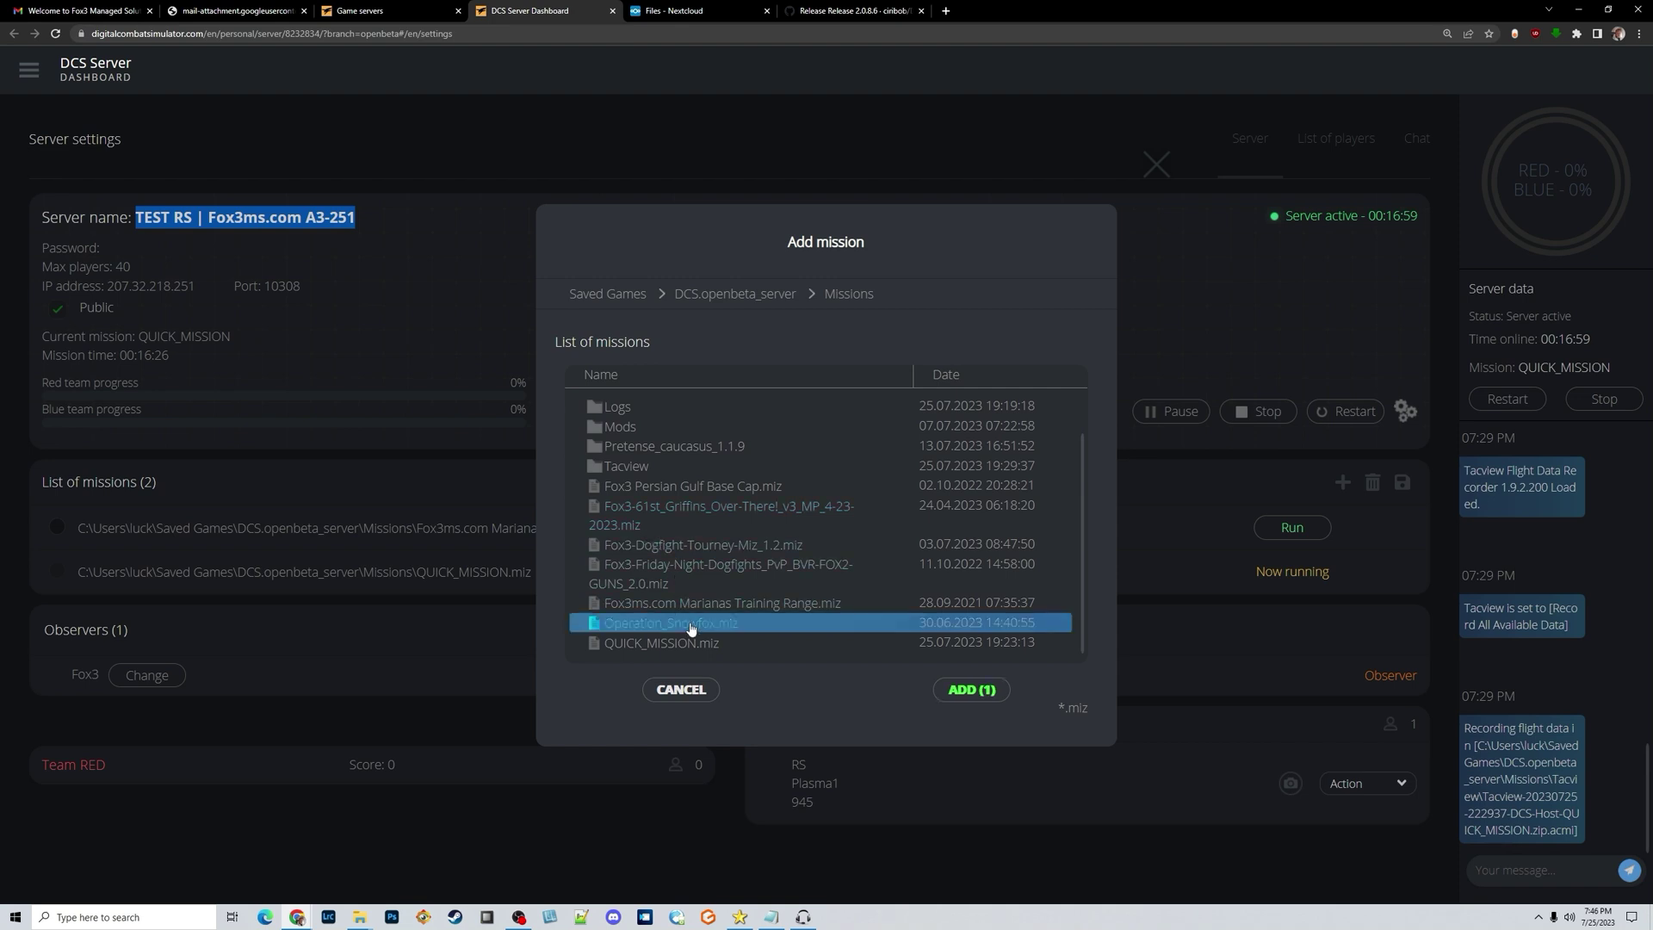
left_click(970, 689)
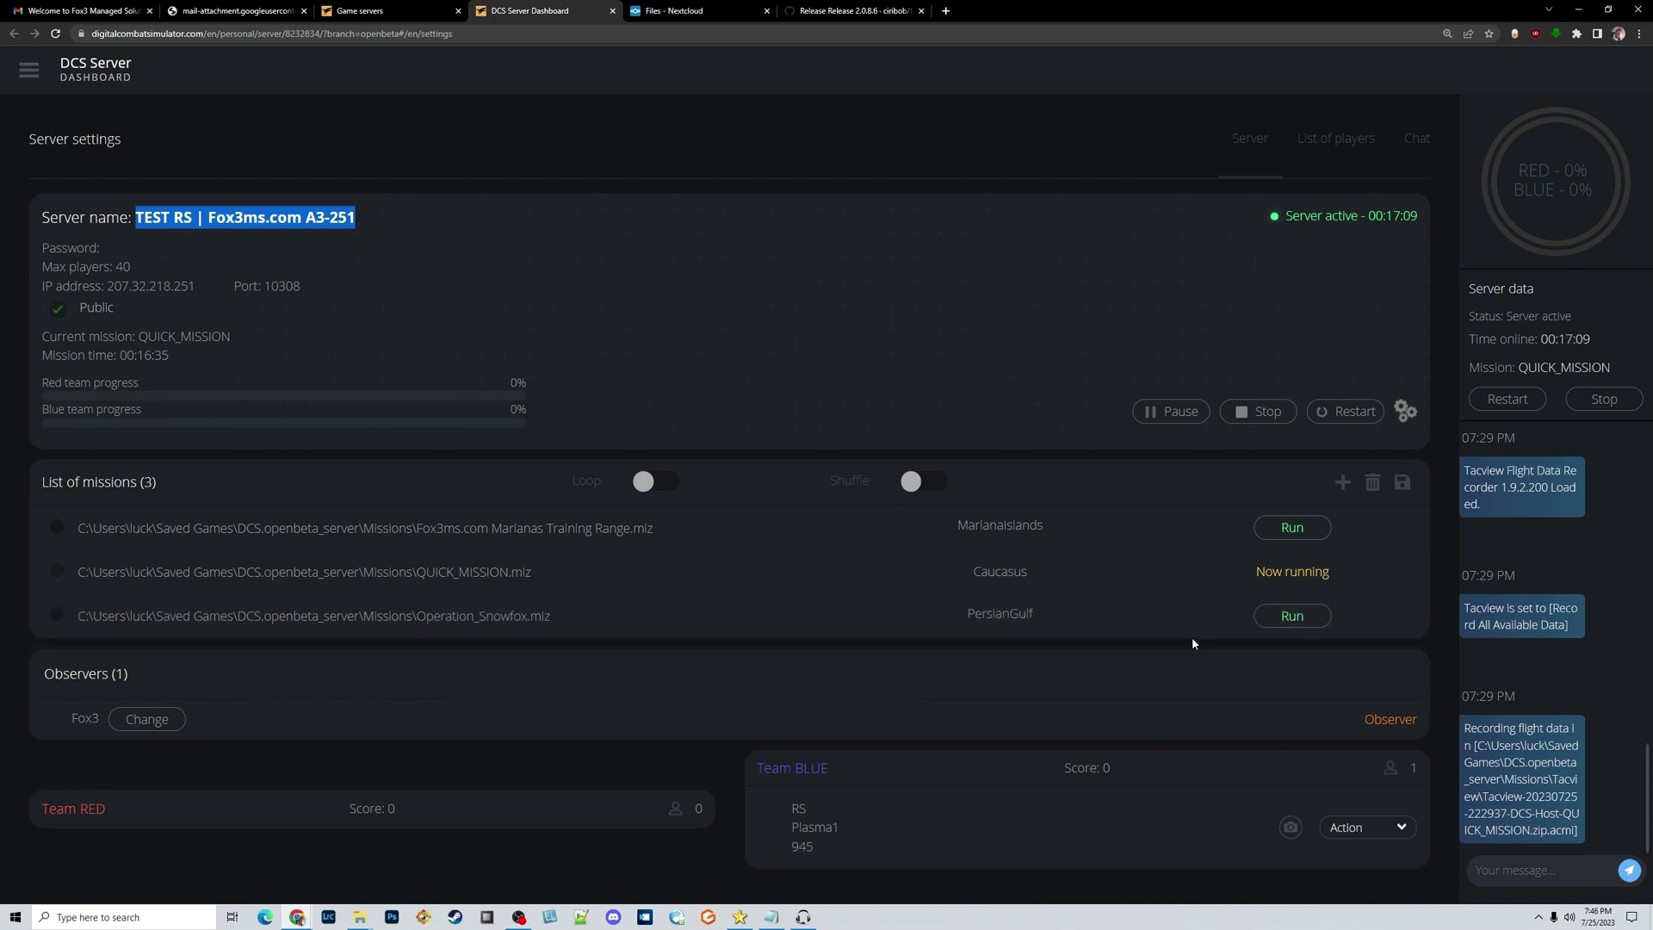
left_click(1292, 616)
left_click(740, 917)
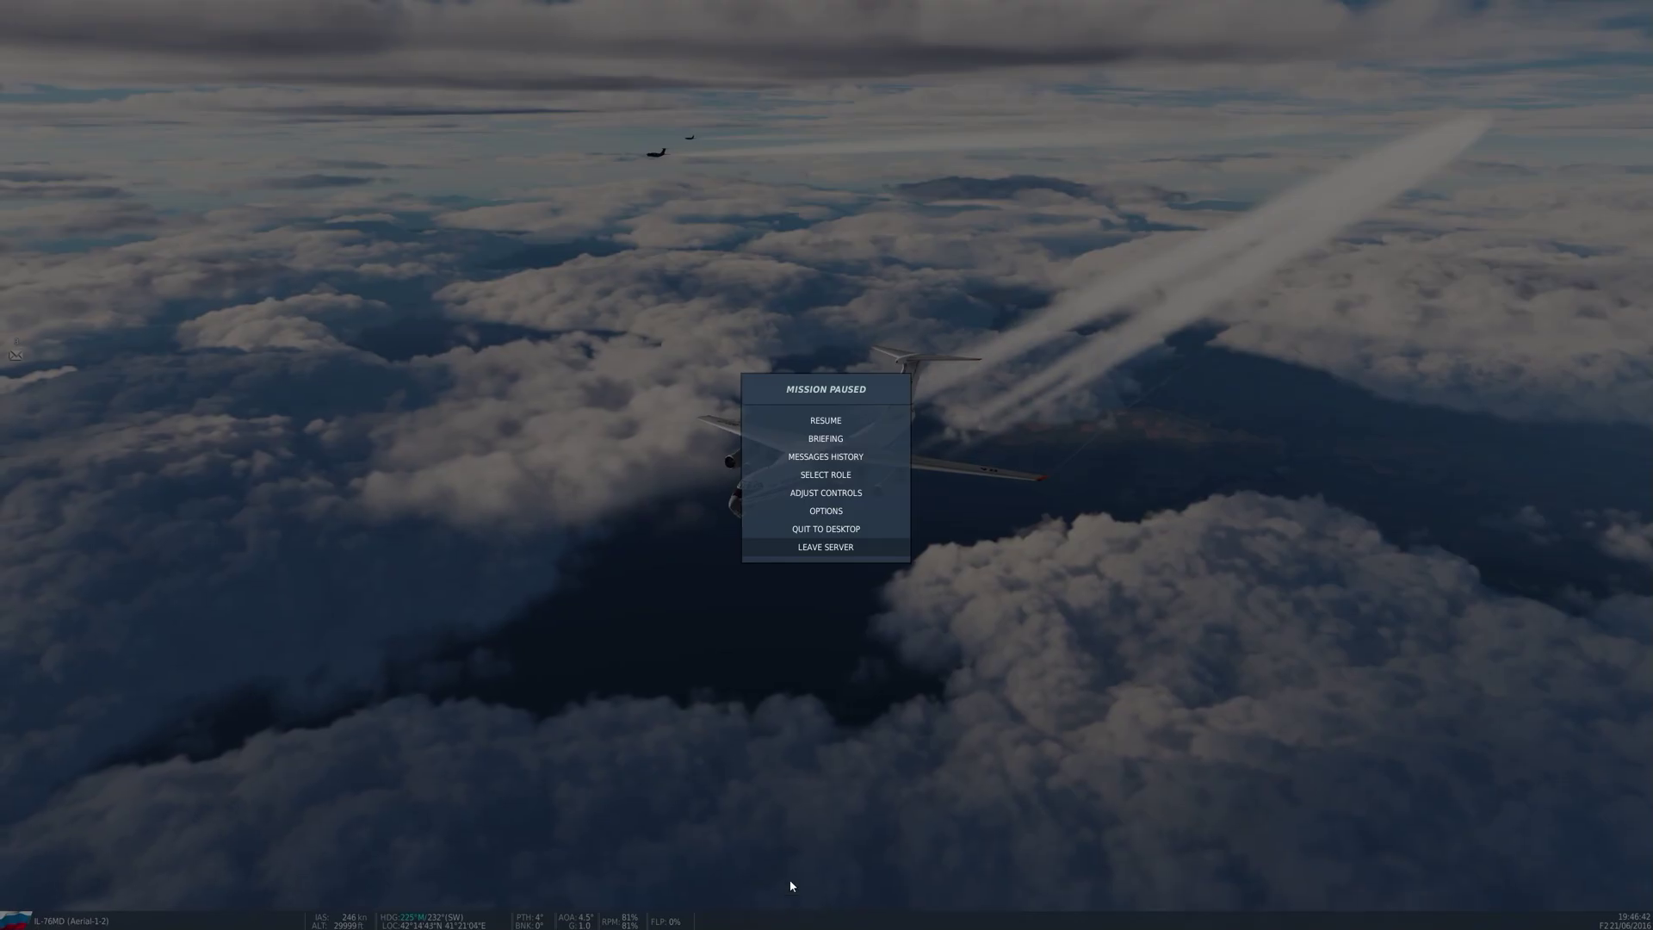
Resume the mission, run Operation_Snowfox.miz on the server, and switch back to DCS.
left_click(825, 420)
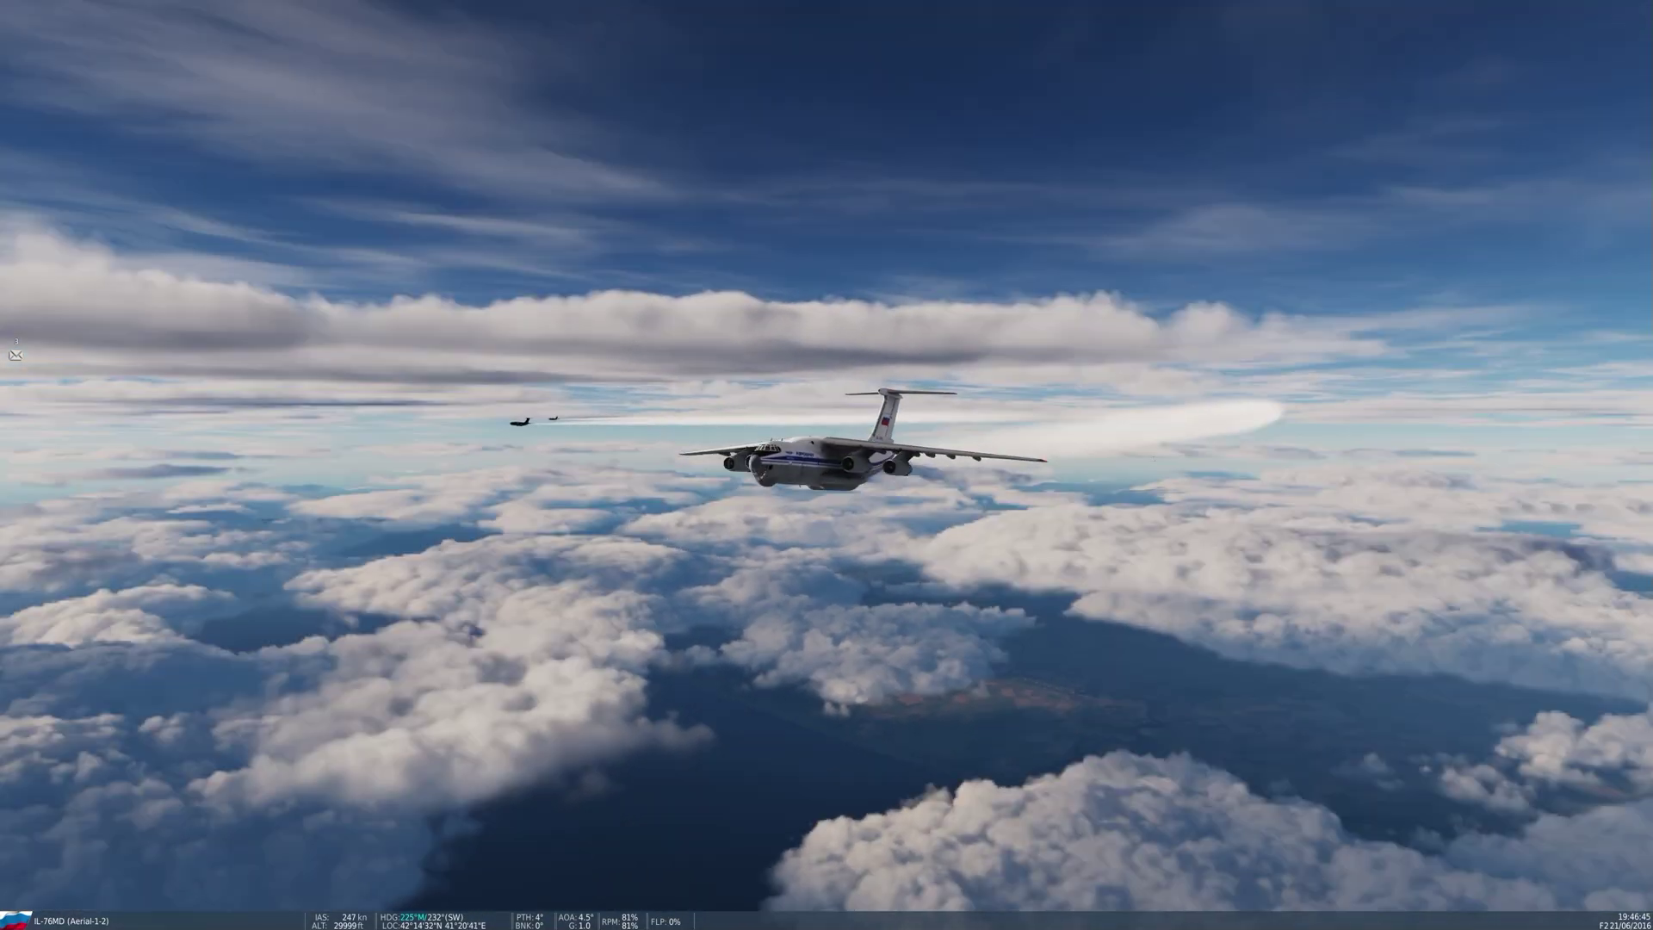
key("alt+Tab")
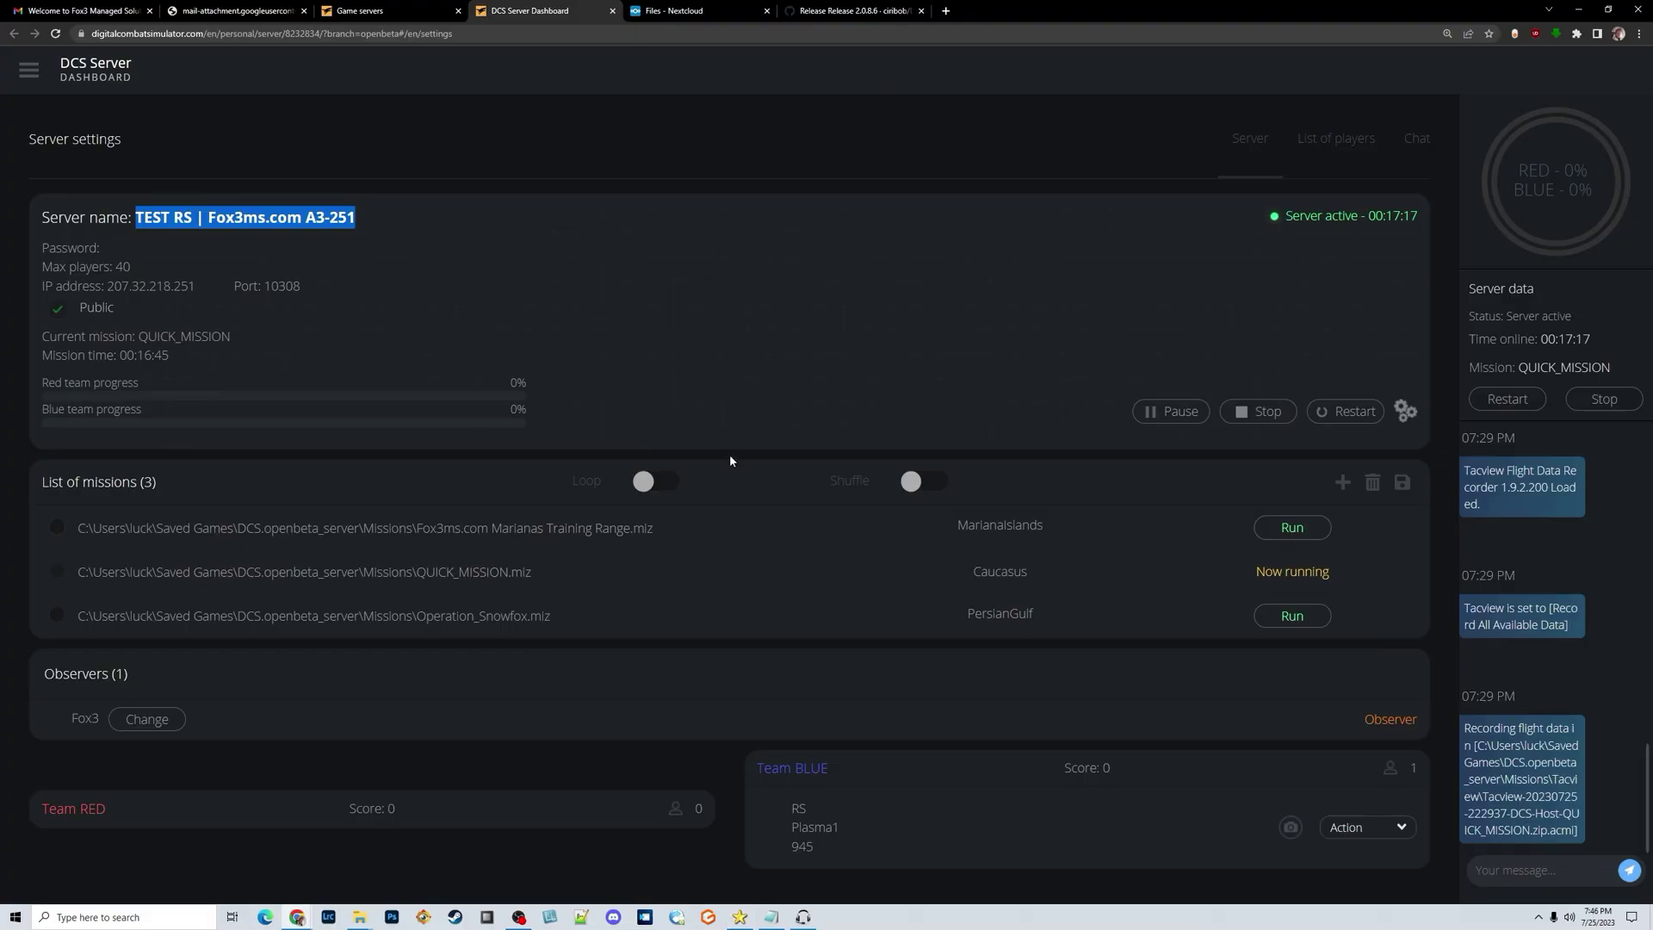
left_click(1287, 616)
key("alt+Tab")
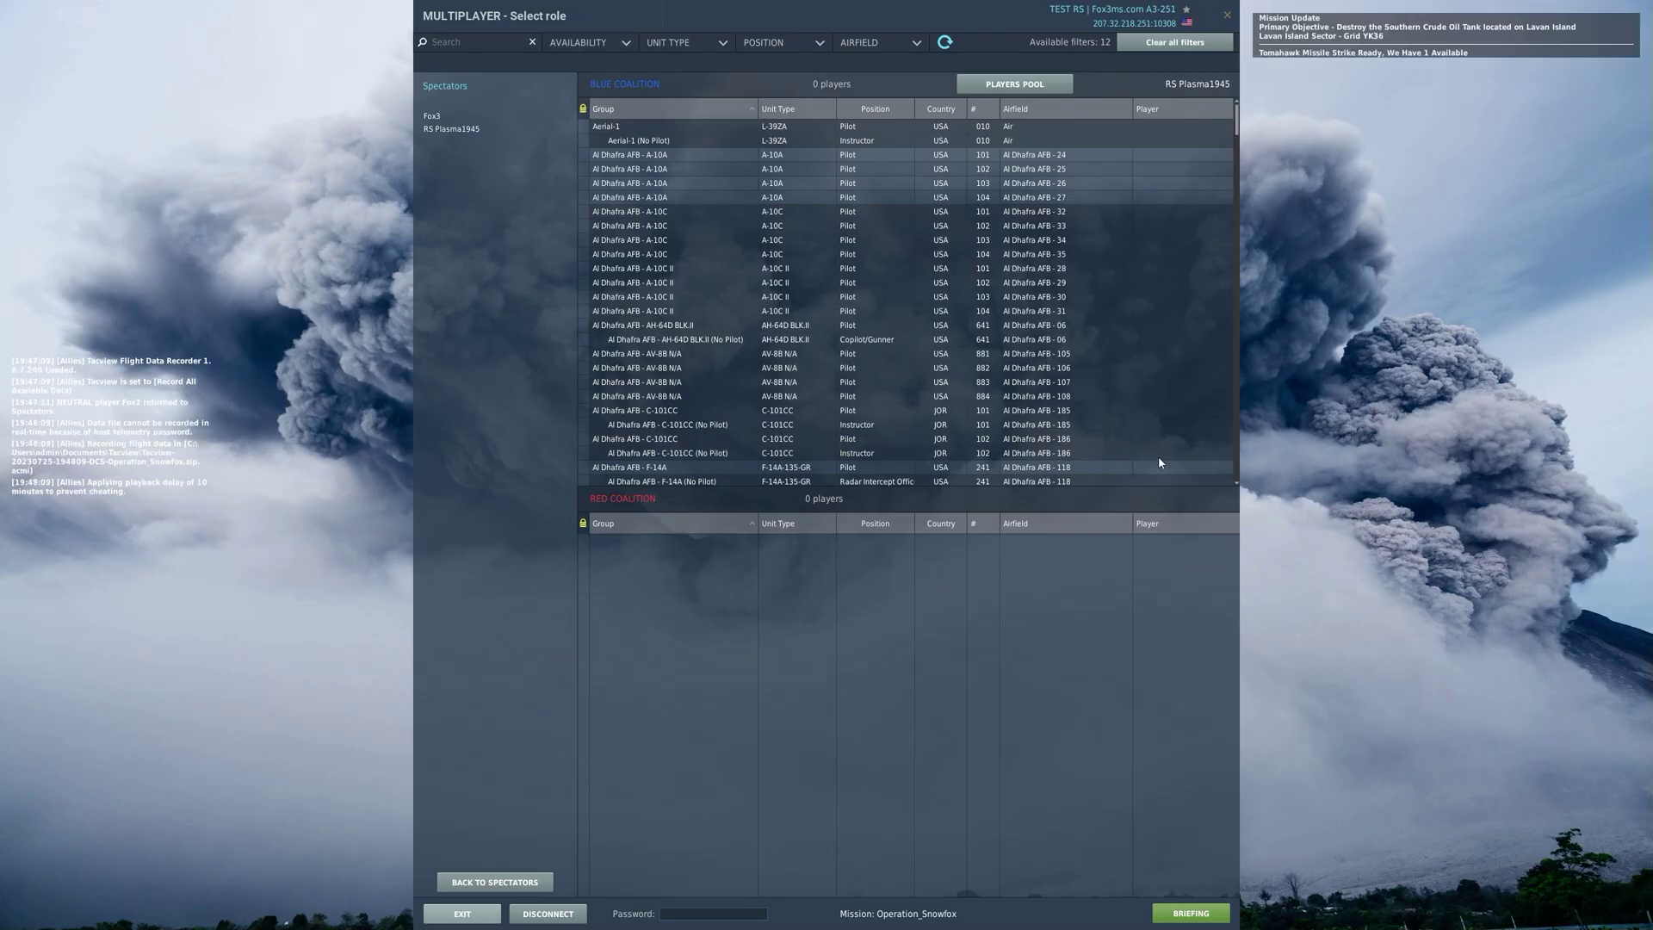
Take the Blue F-5E-3 #501 slot in Operation_Snowfox and start flying after the briefing.
scroll(753, 344, "down", 10)
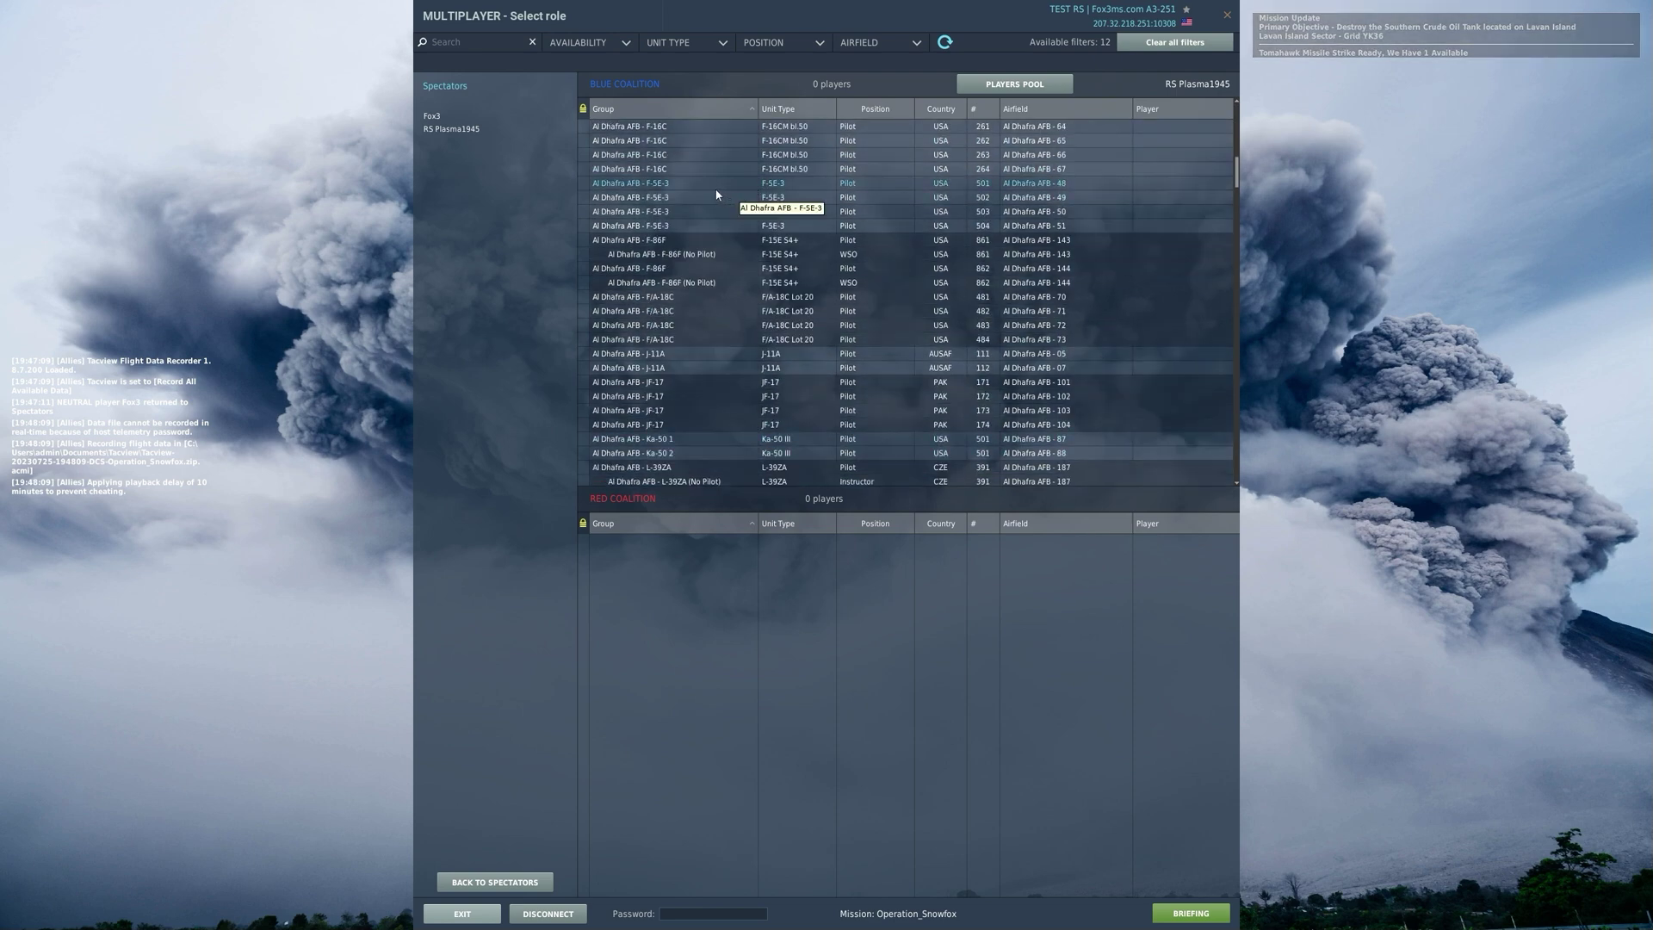
left_click(738, 182)
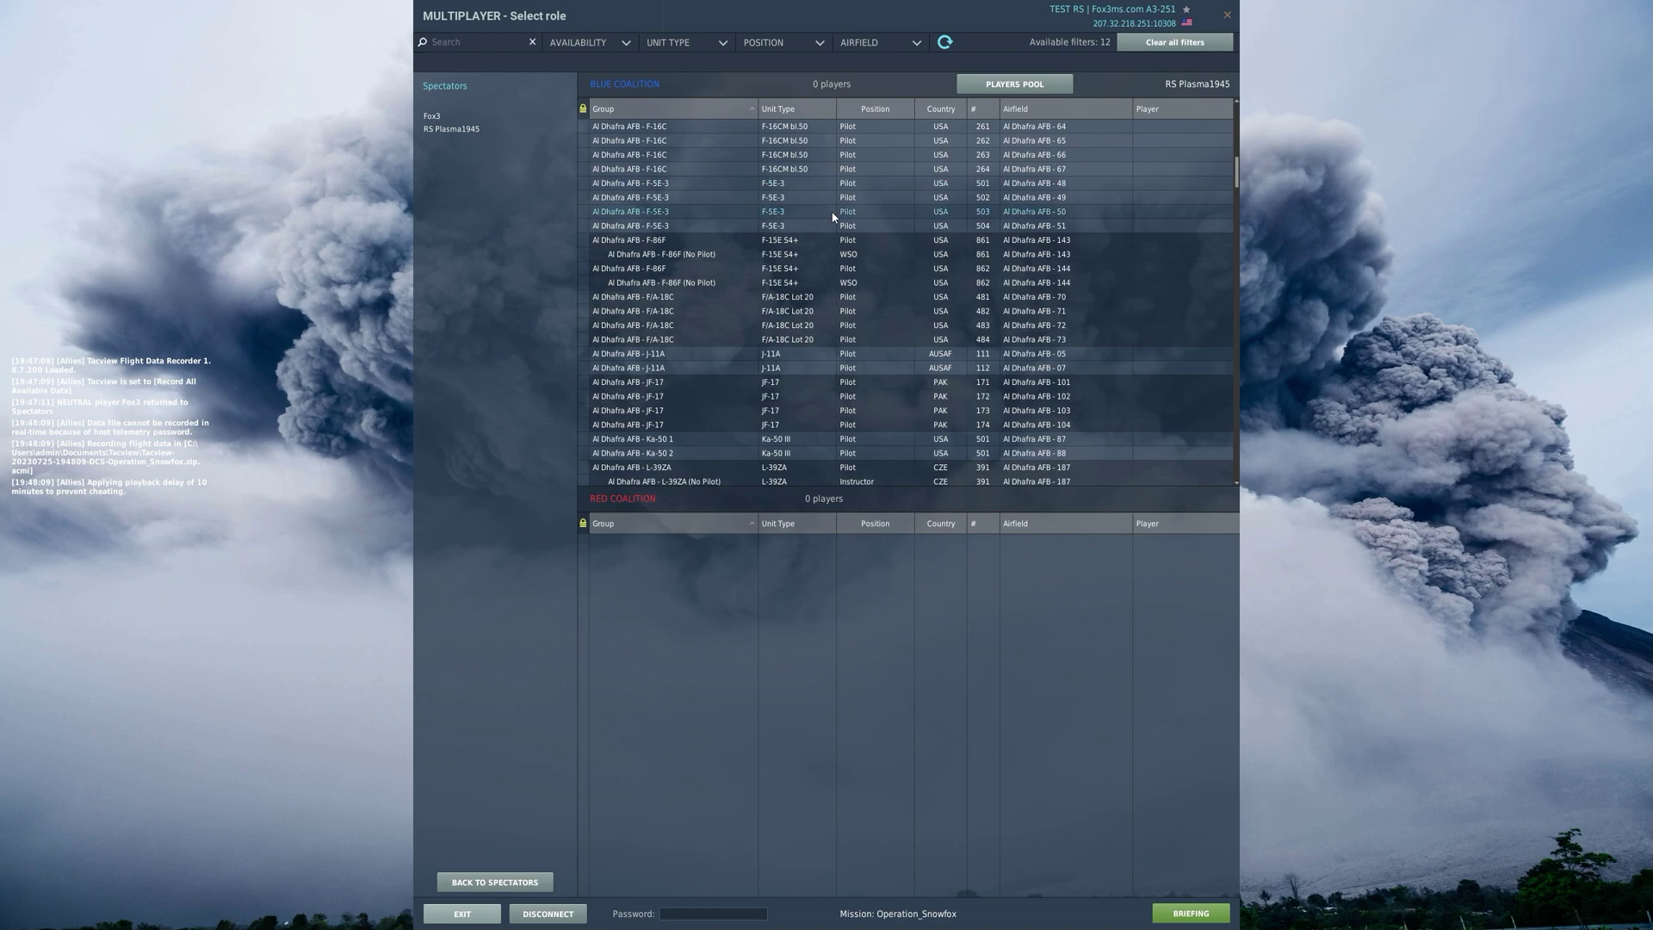
left_click(1192, 914)
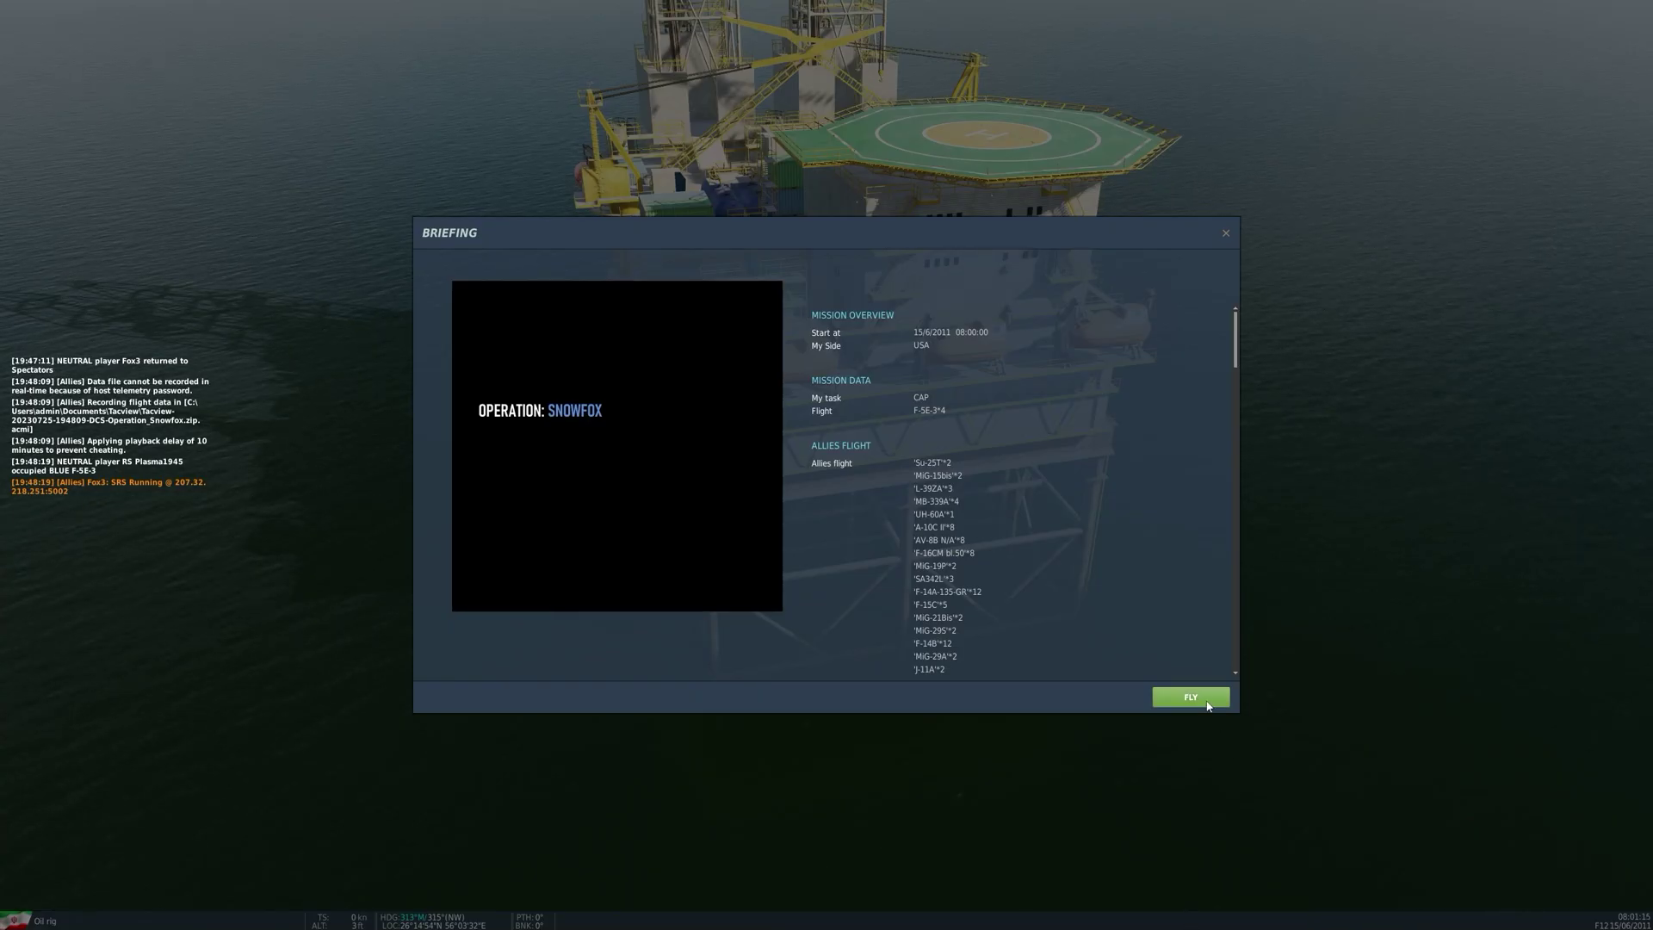
left_click(1158, 697)
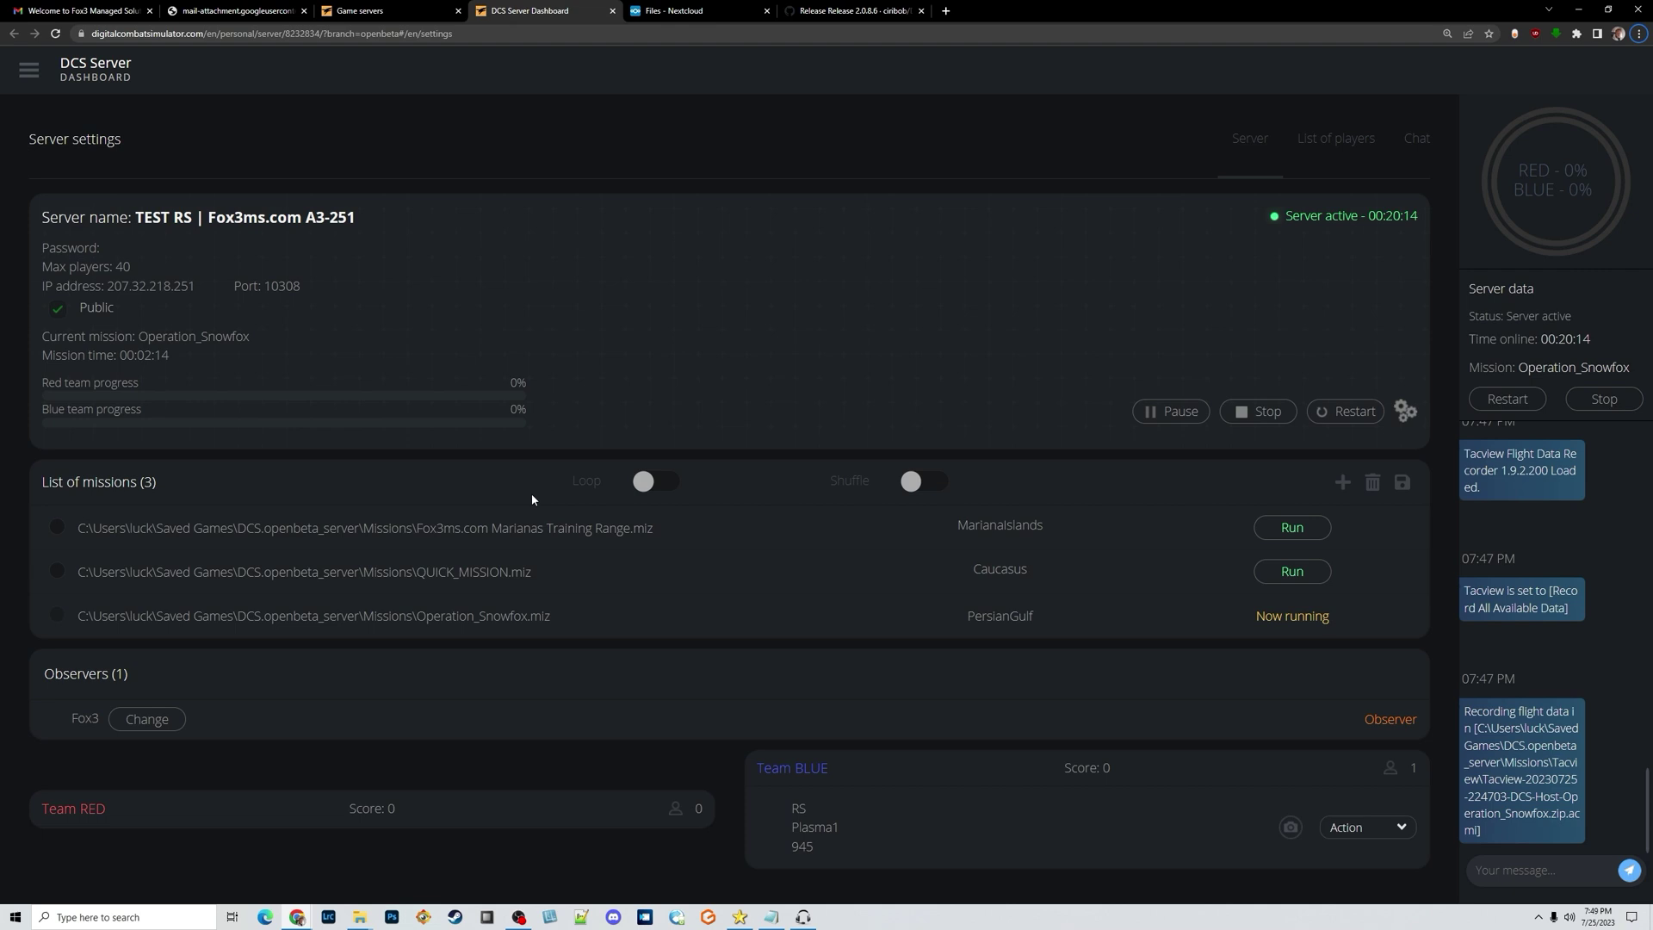
Enter a new server password in the Fox3 server settings and save it.
left_click(1406, 412)
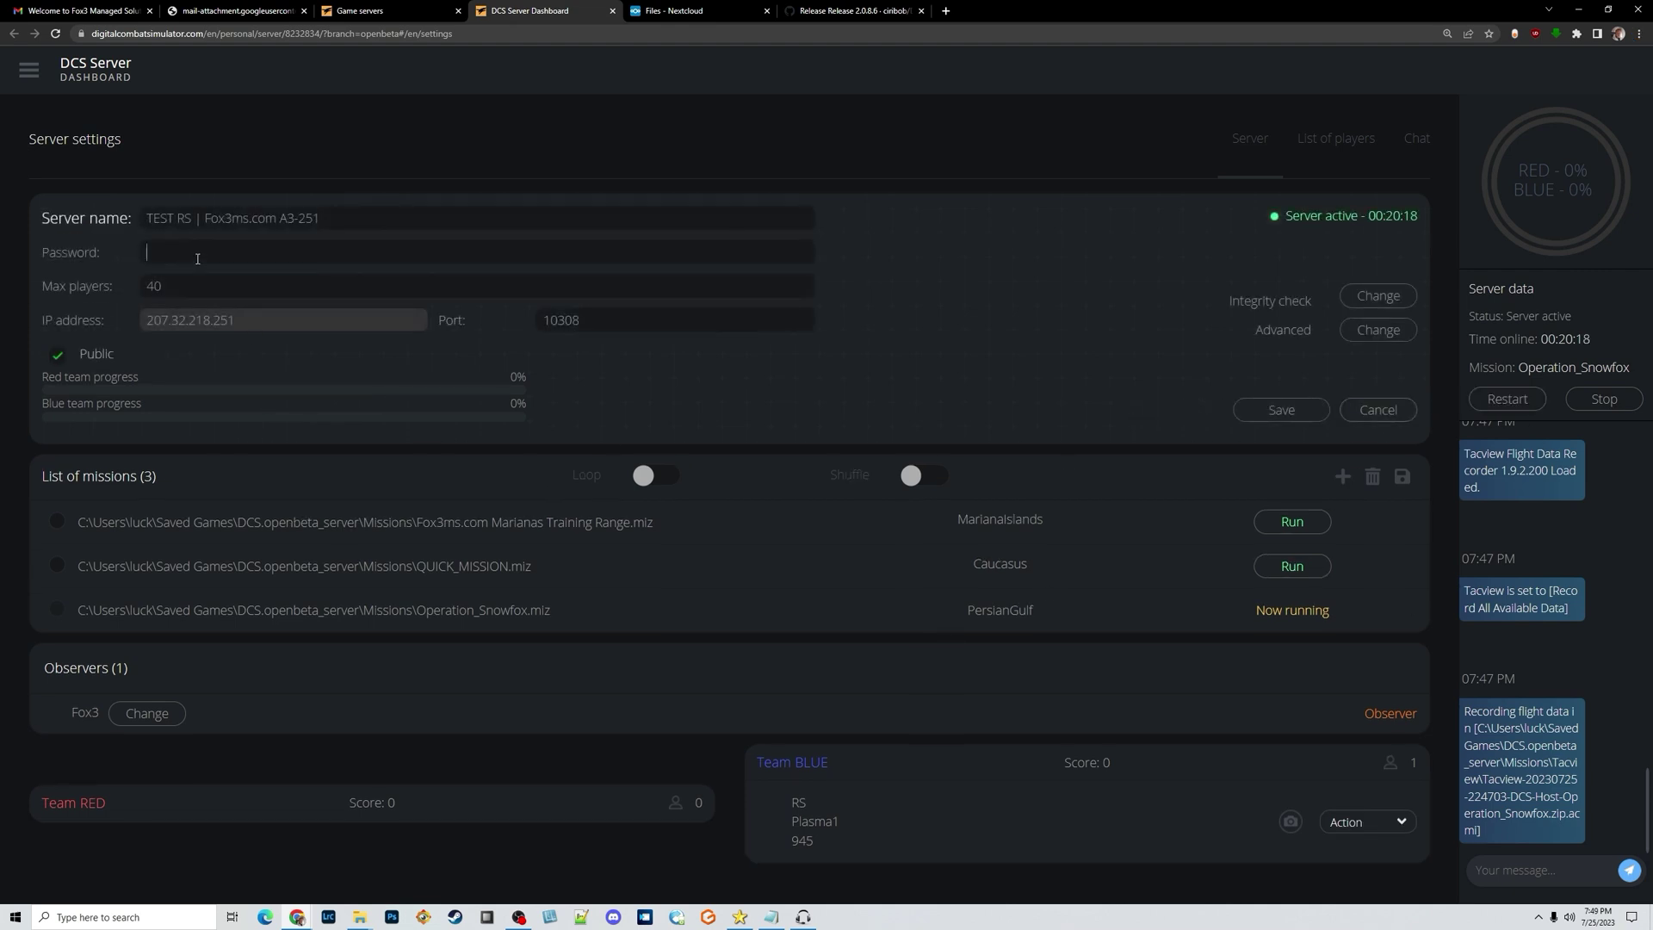
left_click(199, 255)
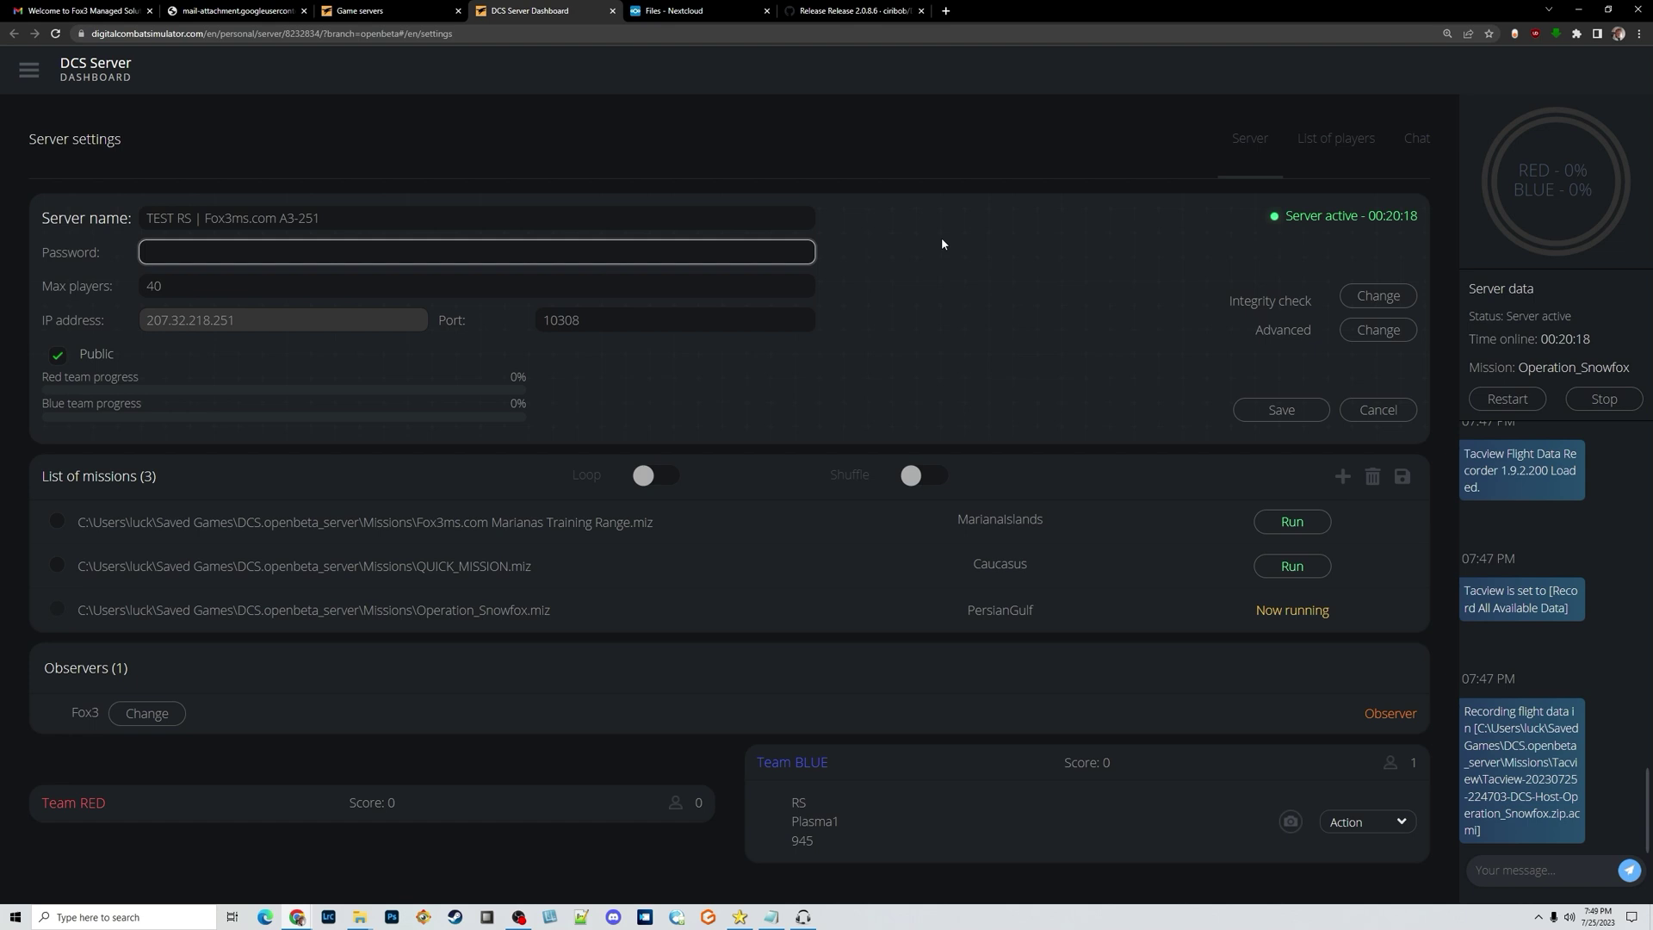
type("password")
left_click_drag(221, 252, 81, 244)
key("BackSpace")
key("BackSpace")
key("BackSpace")
left_click(1284, 413)
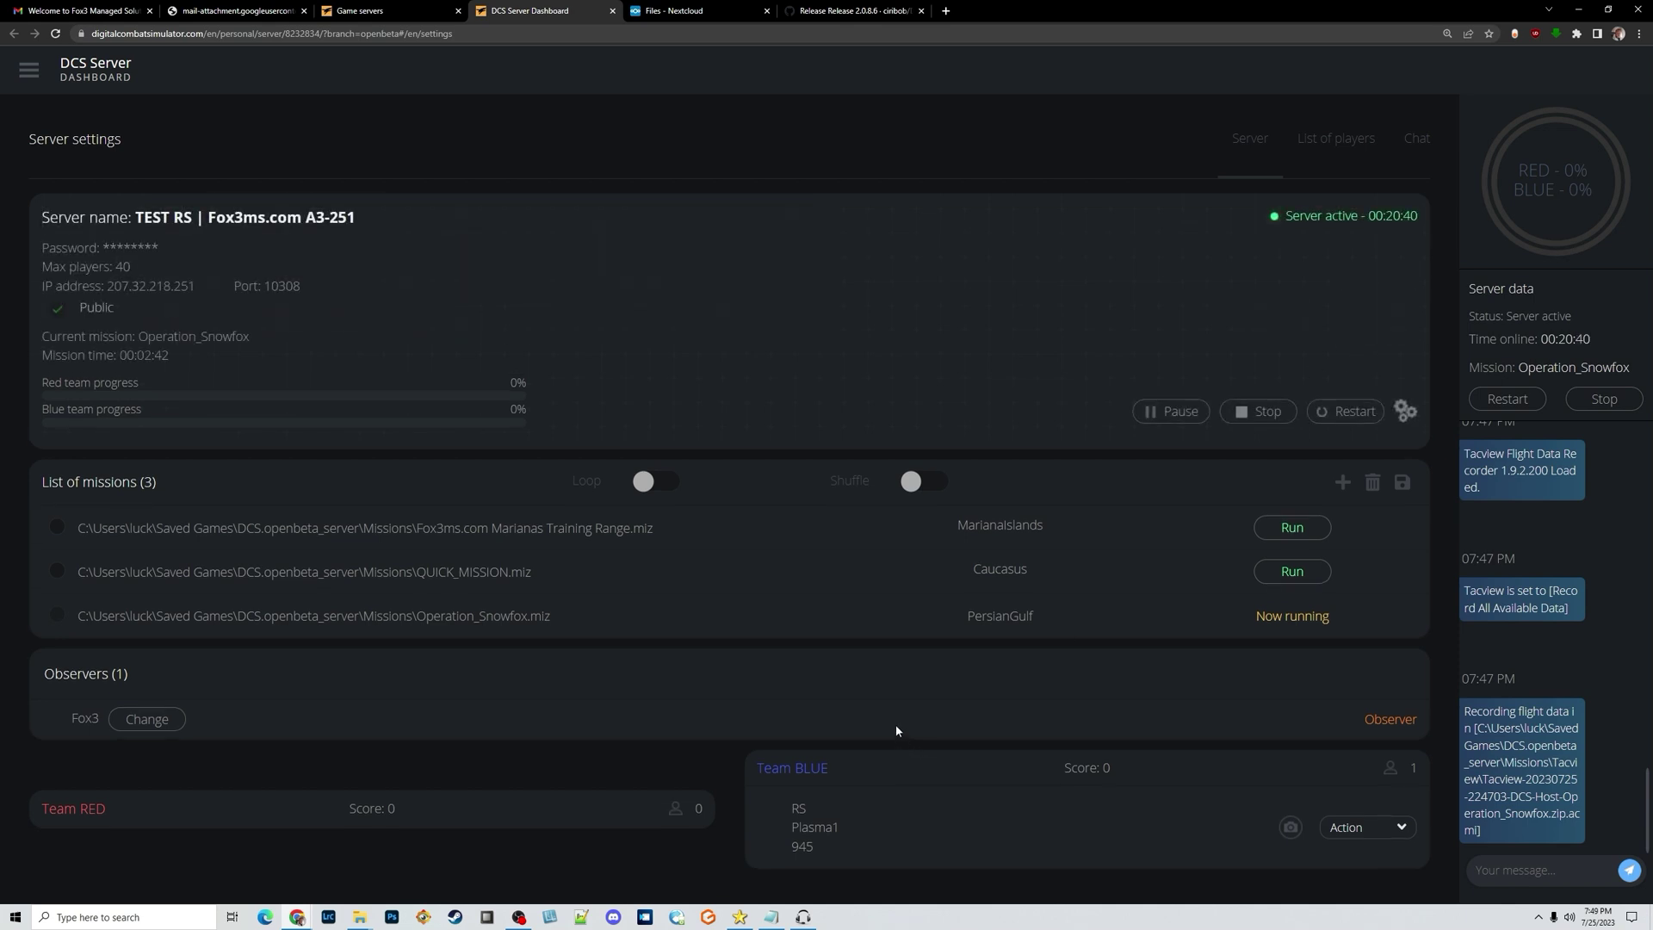
Restart the server to apply the pending changes, leaving its status at Loading.
left_click_drag(100, 258, 217, 261)
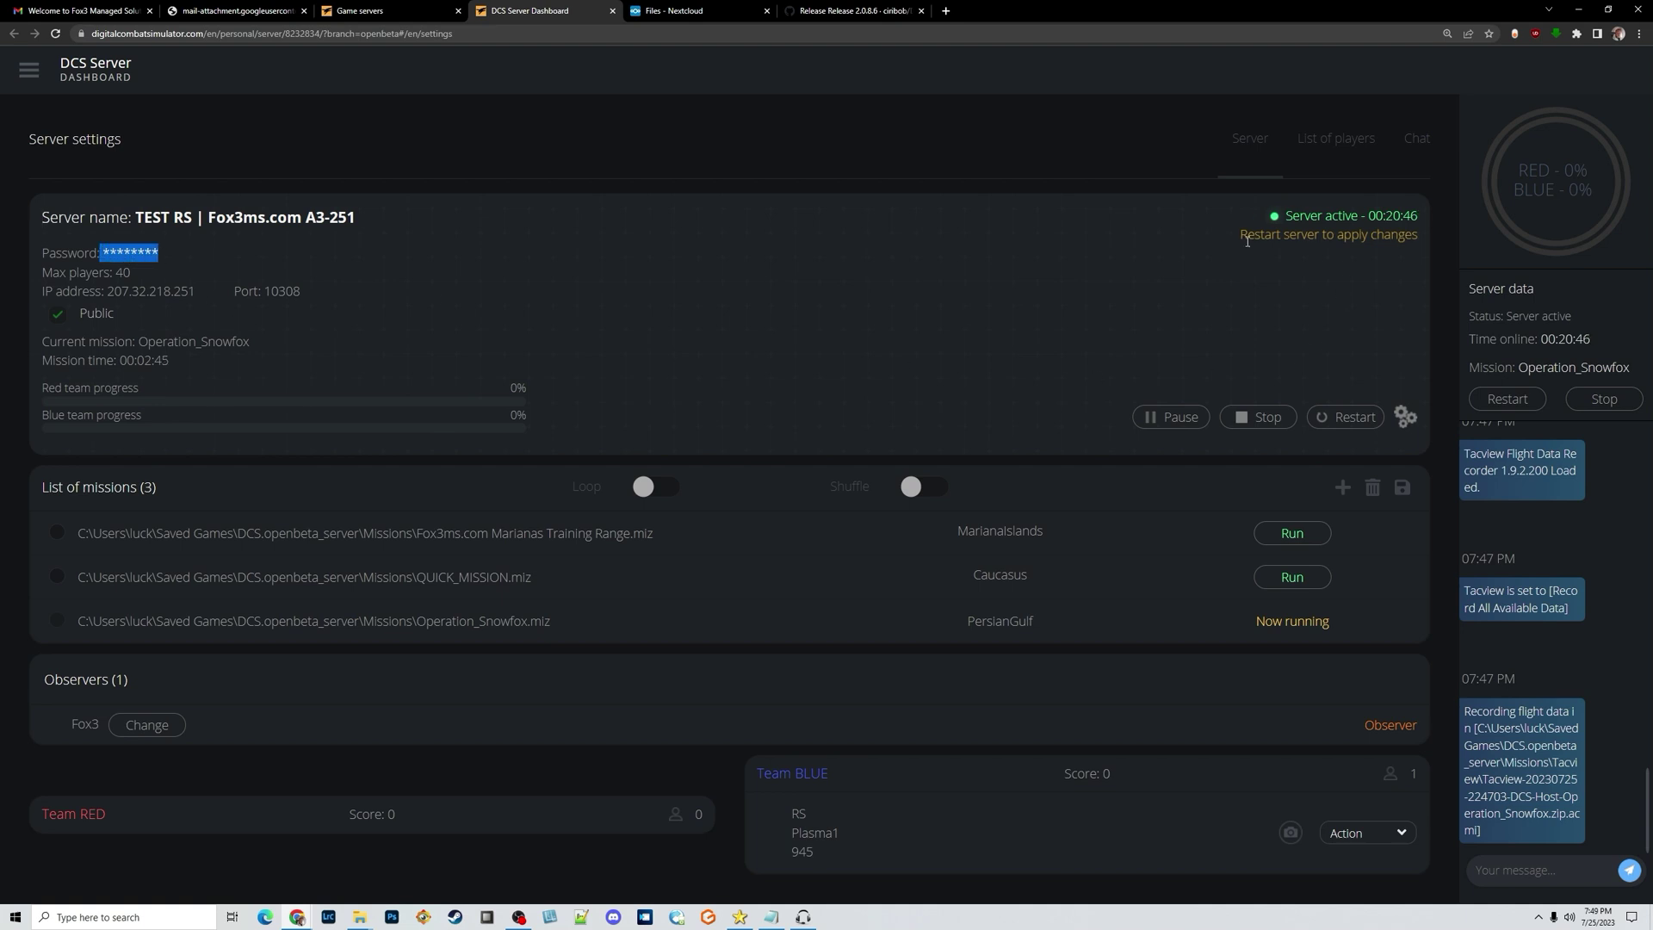
left_click_drag(1248, 242, 1416, 237)
left_click(1407, 285)
left_click(1361, 417)
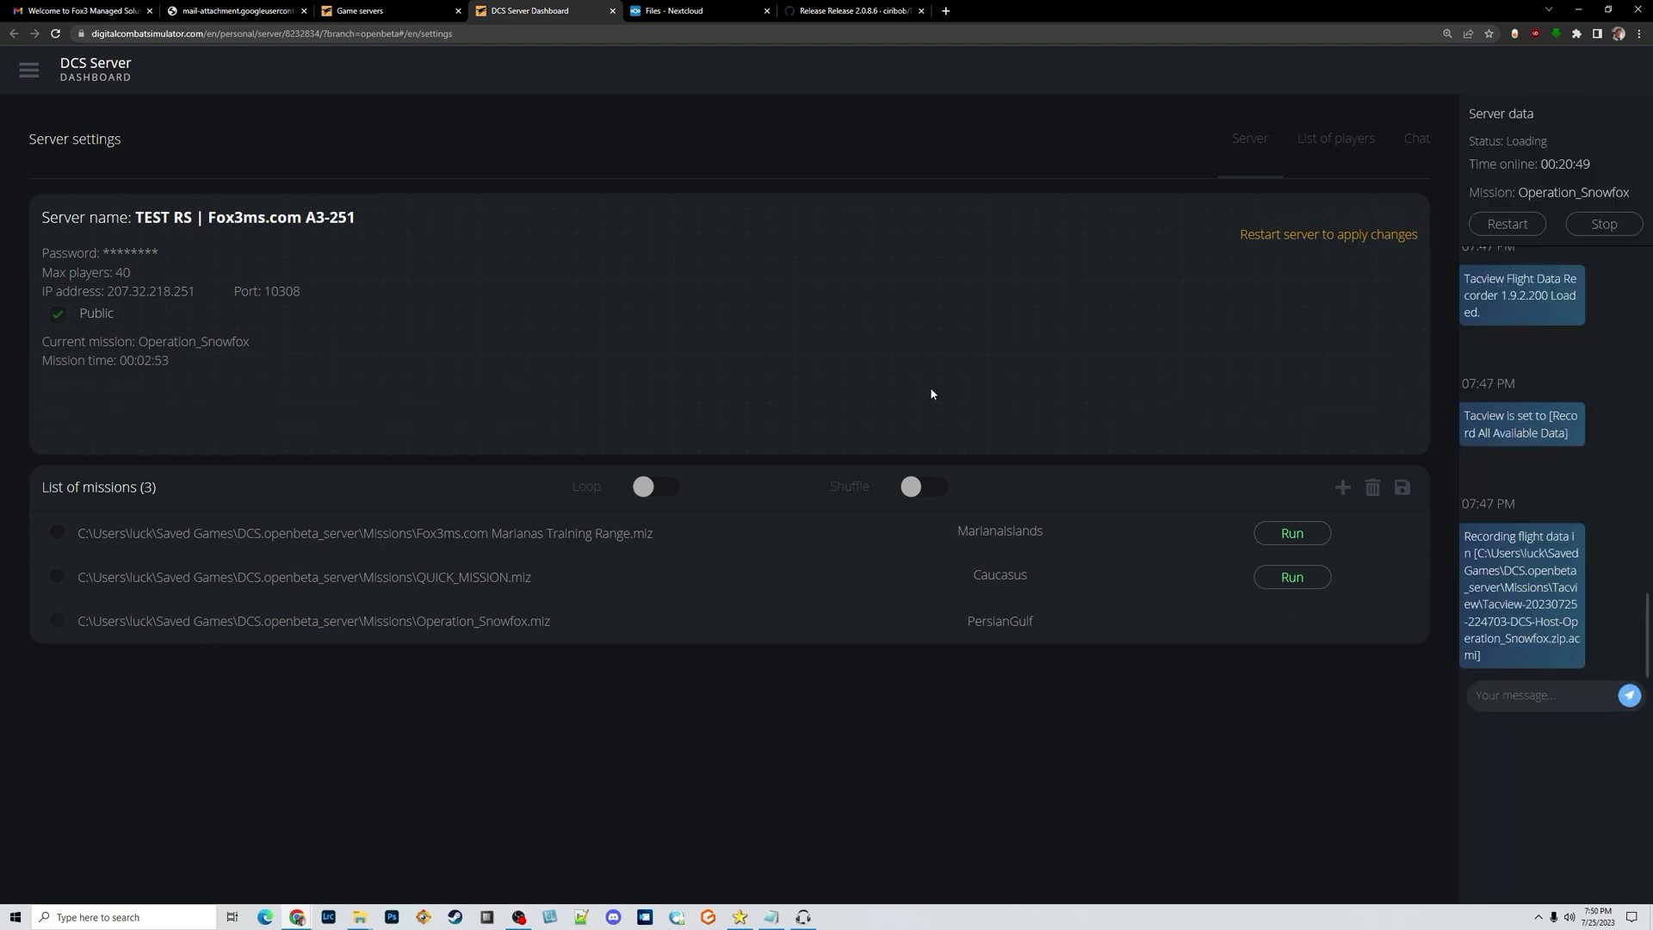
Back in DCS, search the server list for 251 and join the A3-251 server with its password.
key("alt+Tab")
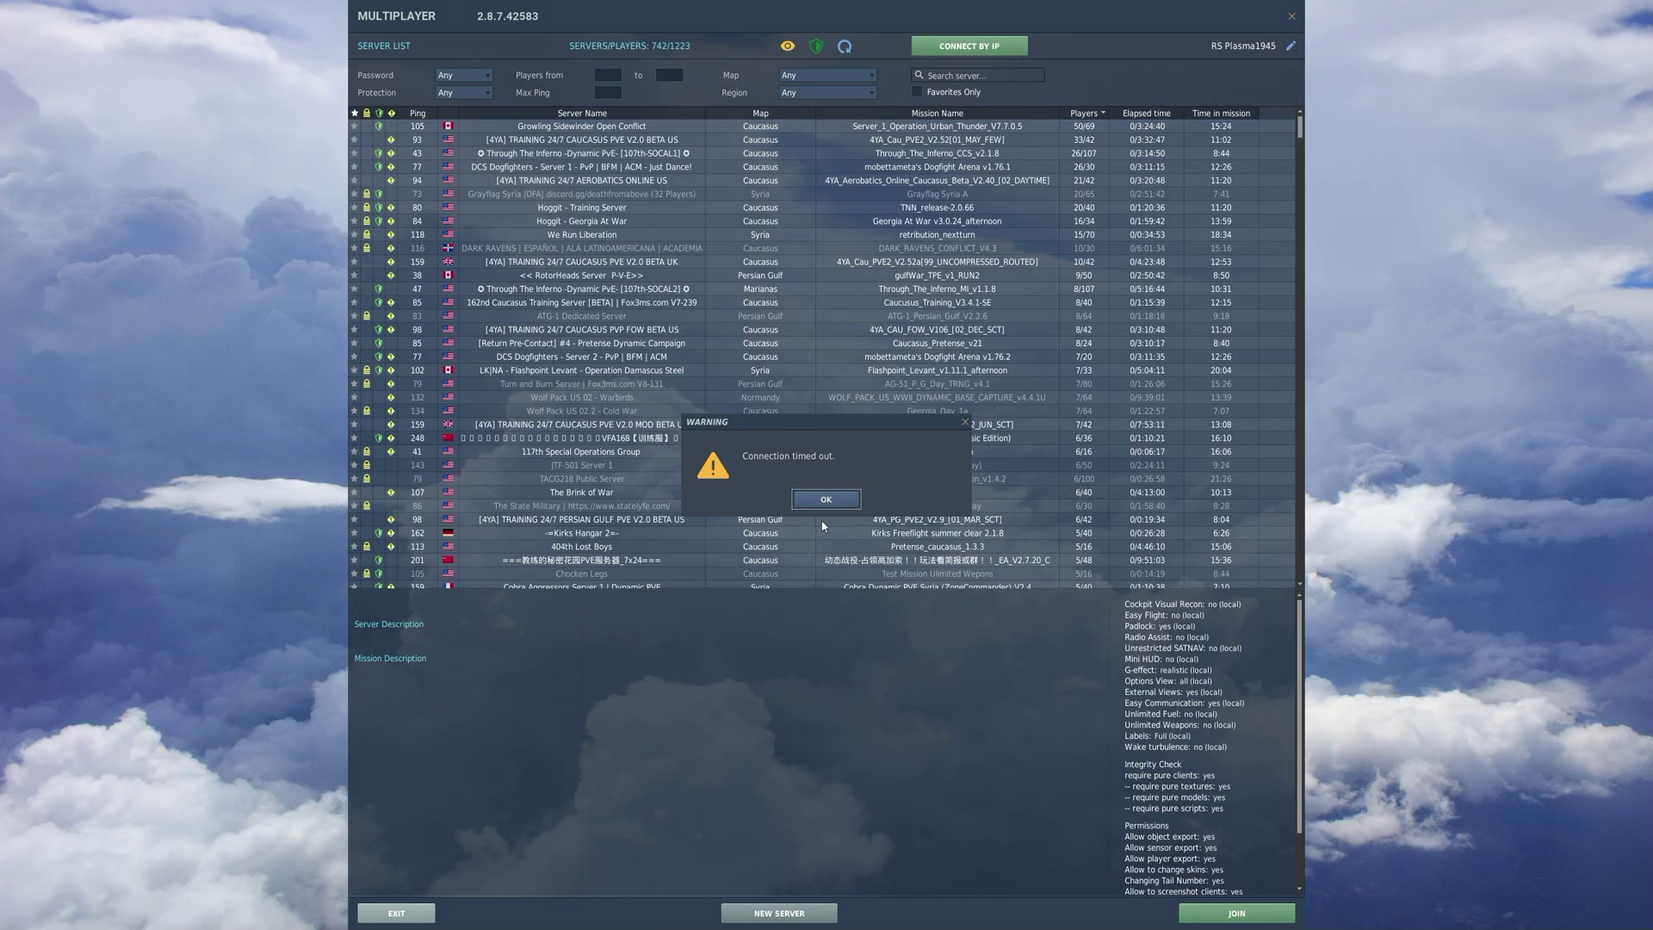
left_click(825, 500)
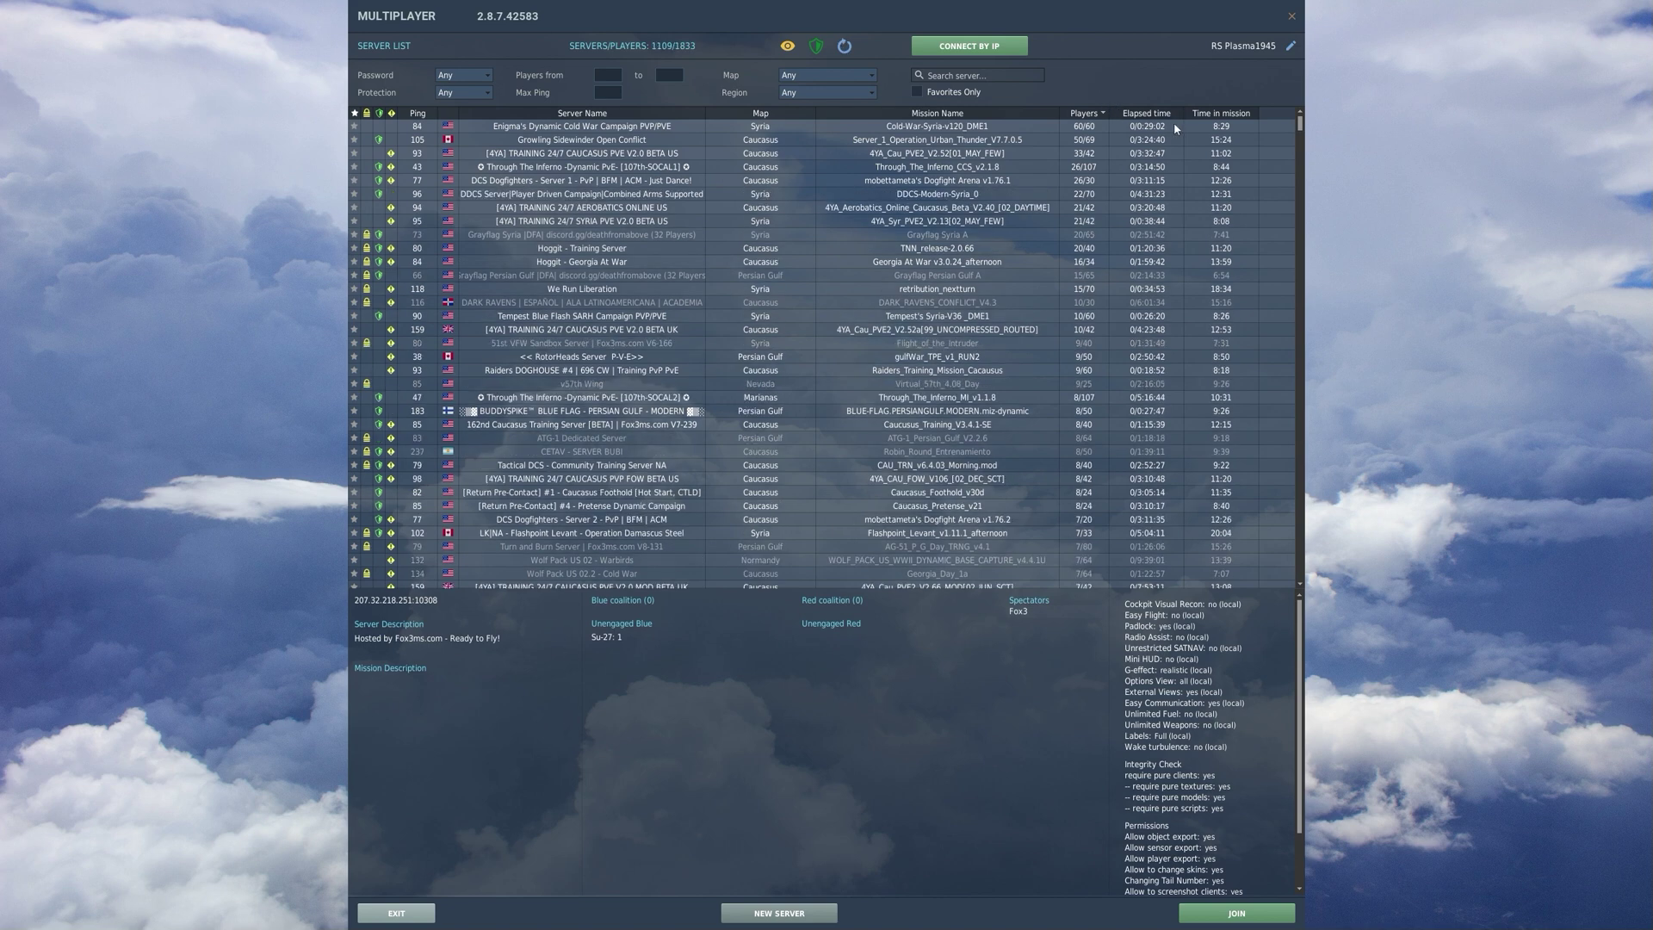
left_click(972, 72)
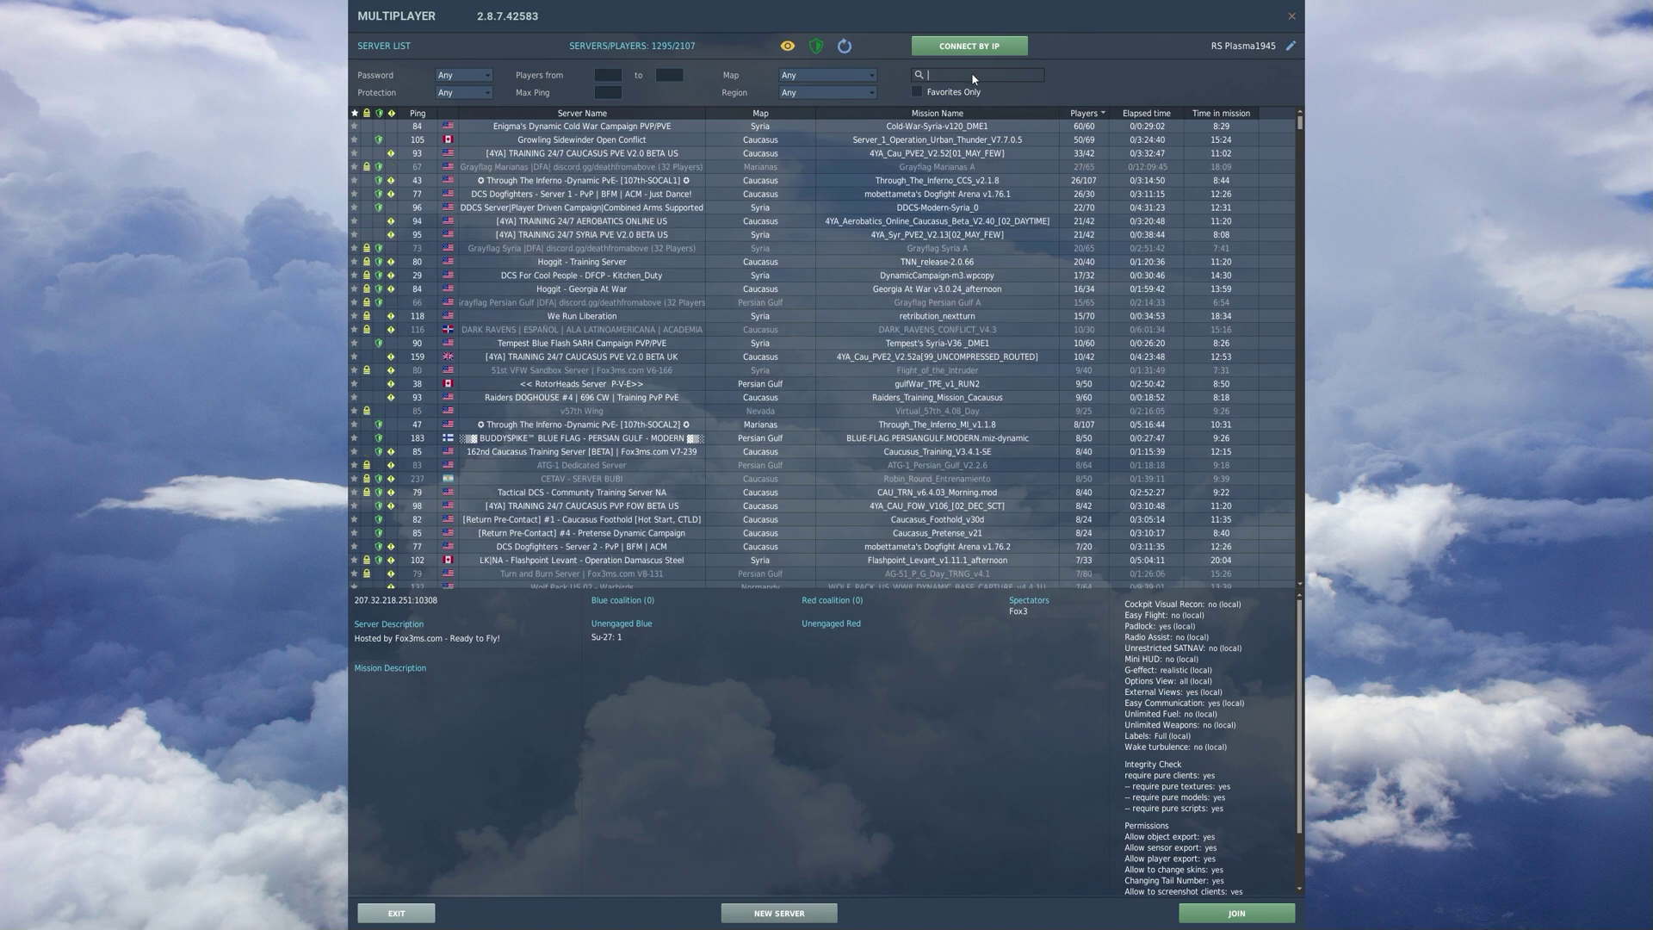
type("251")
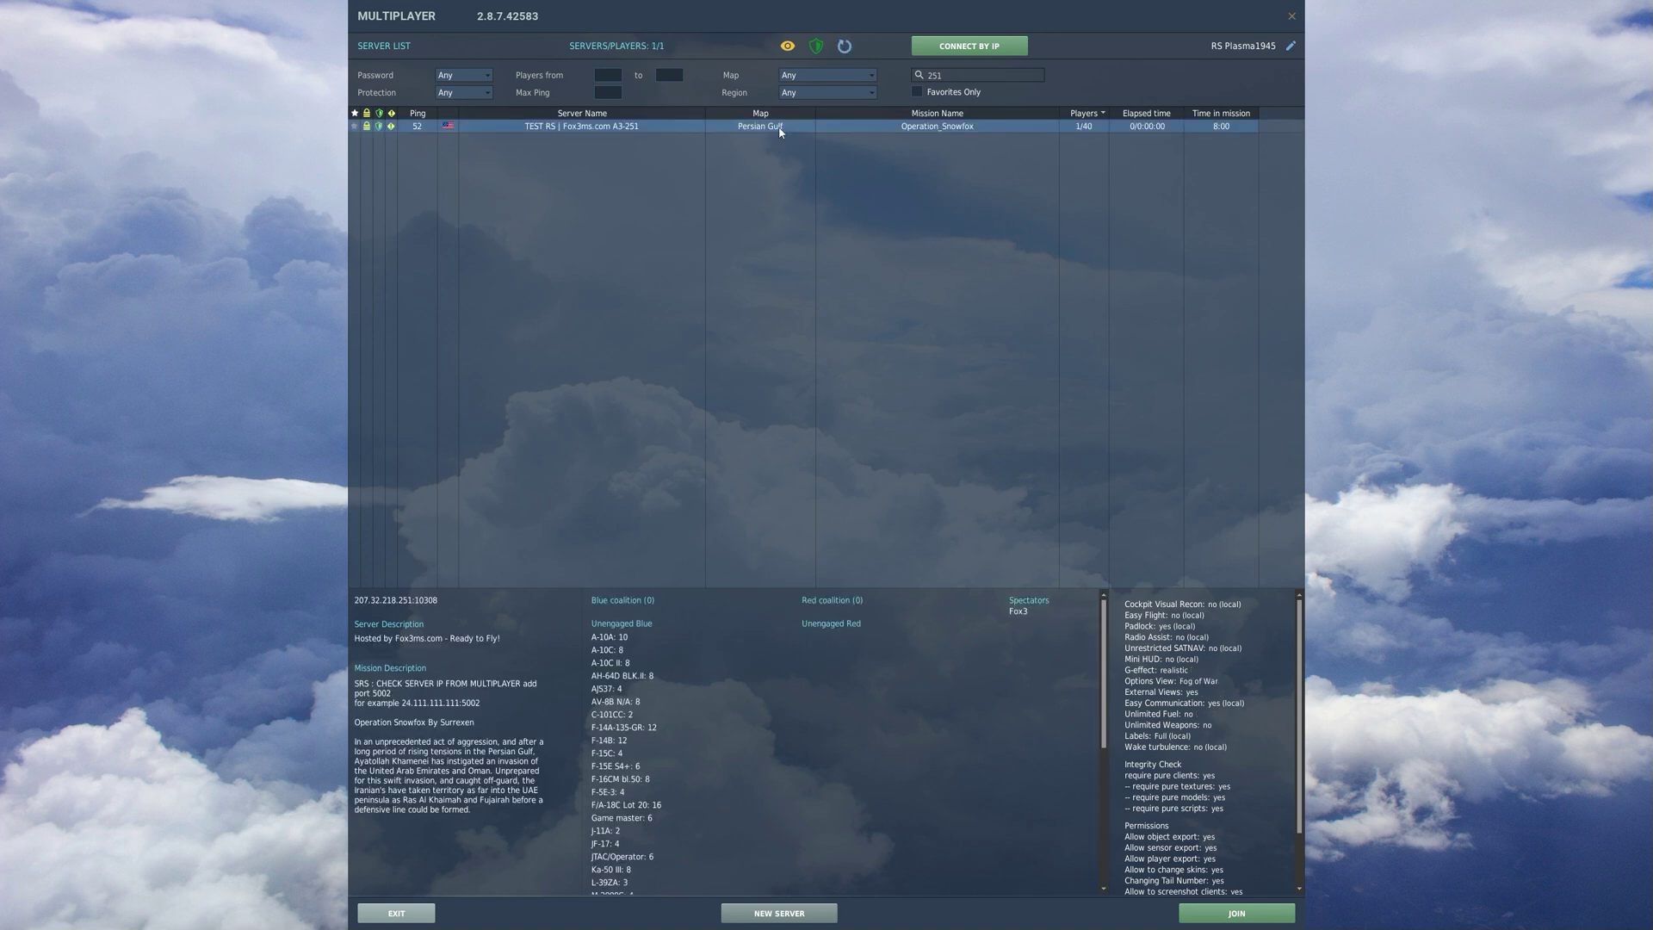
double_click(497, 127)
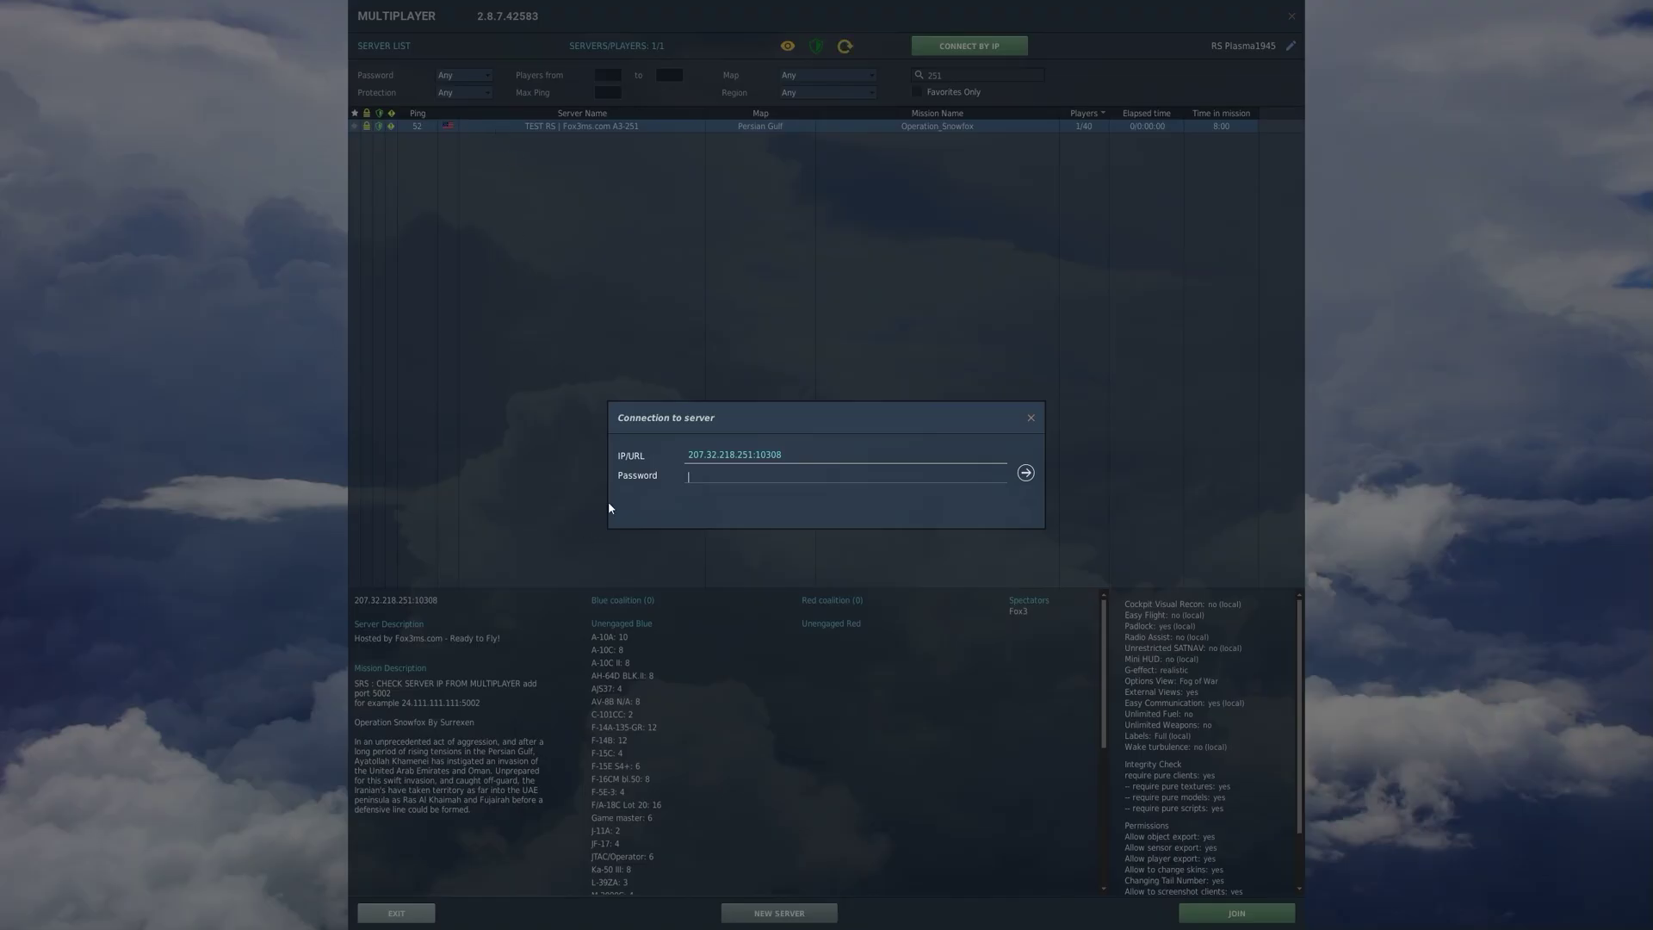
type("*******")
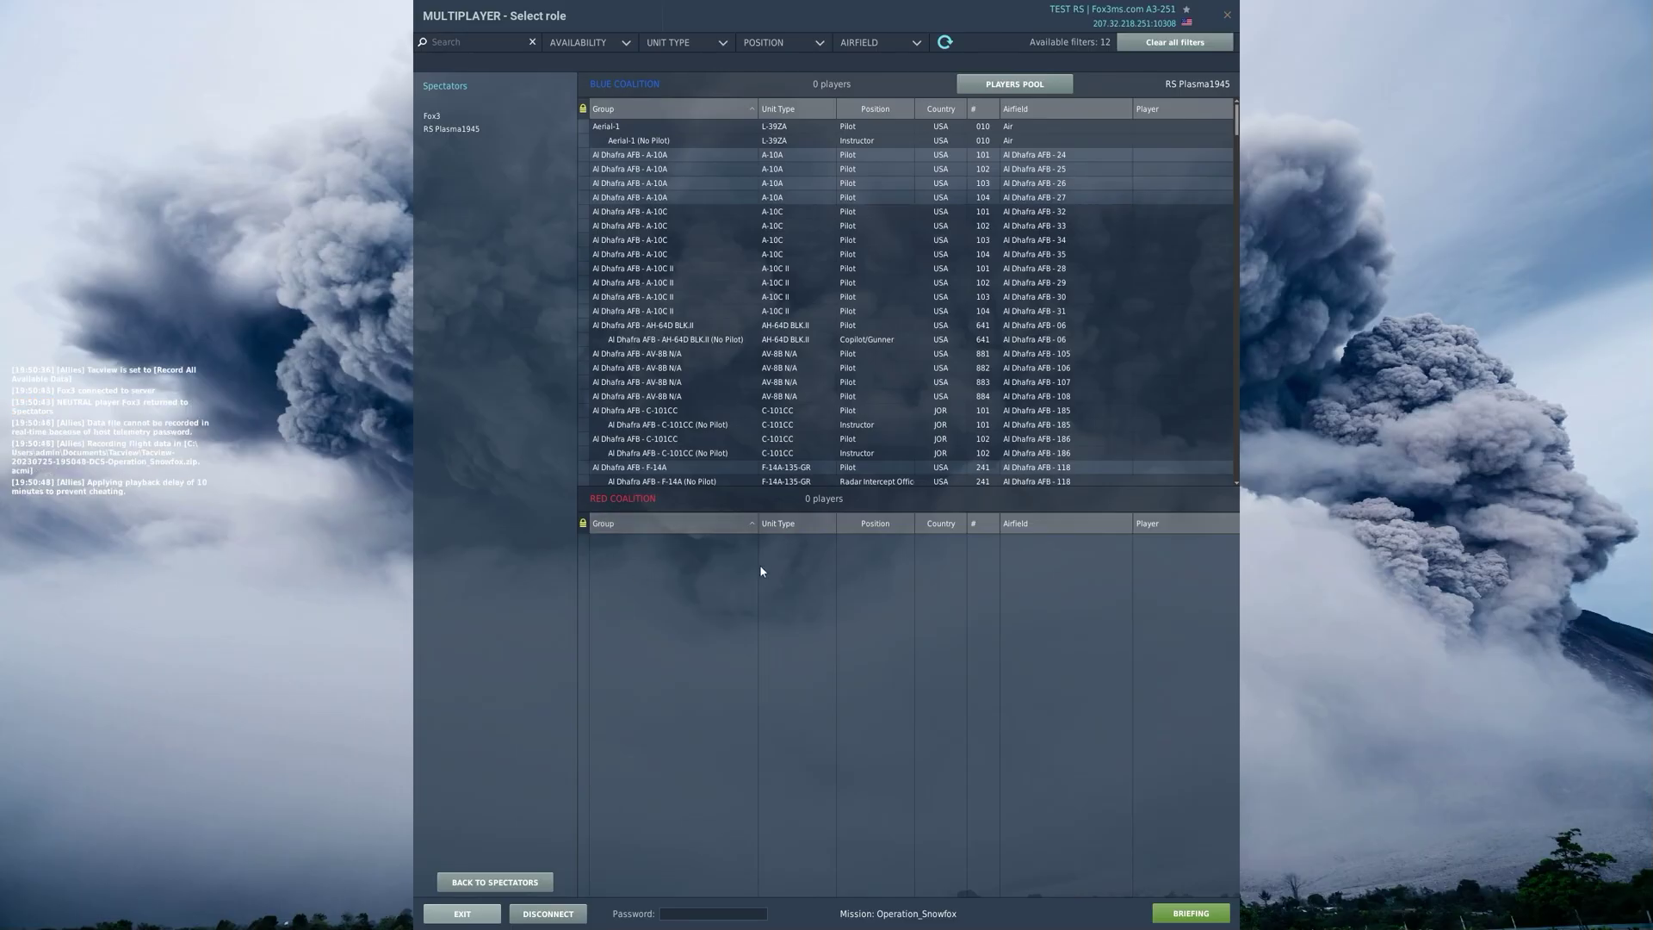
Take the F-16C slot at Al Dhafra AFB, start the mission, and switch to the F2 external view.
scroll(727, 345, "down", 5)
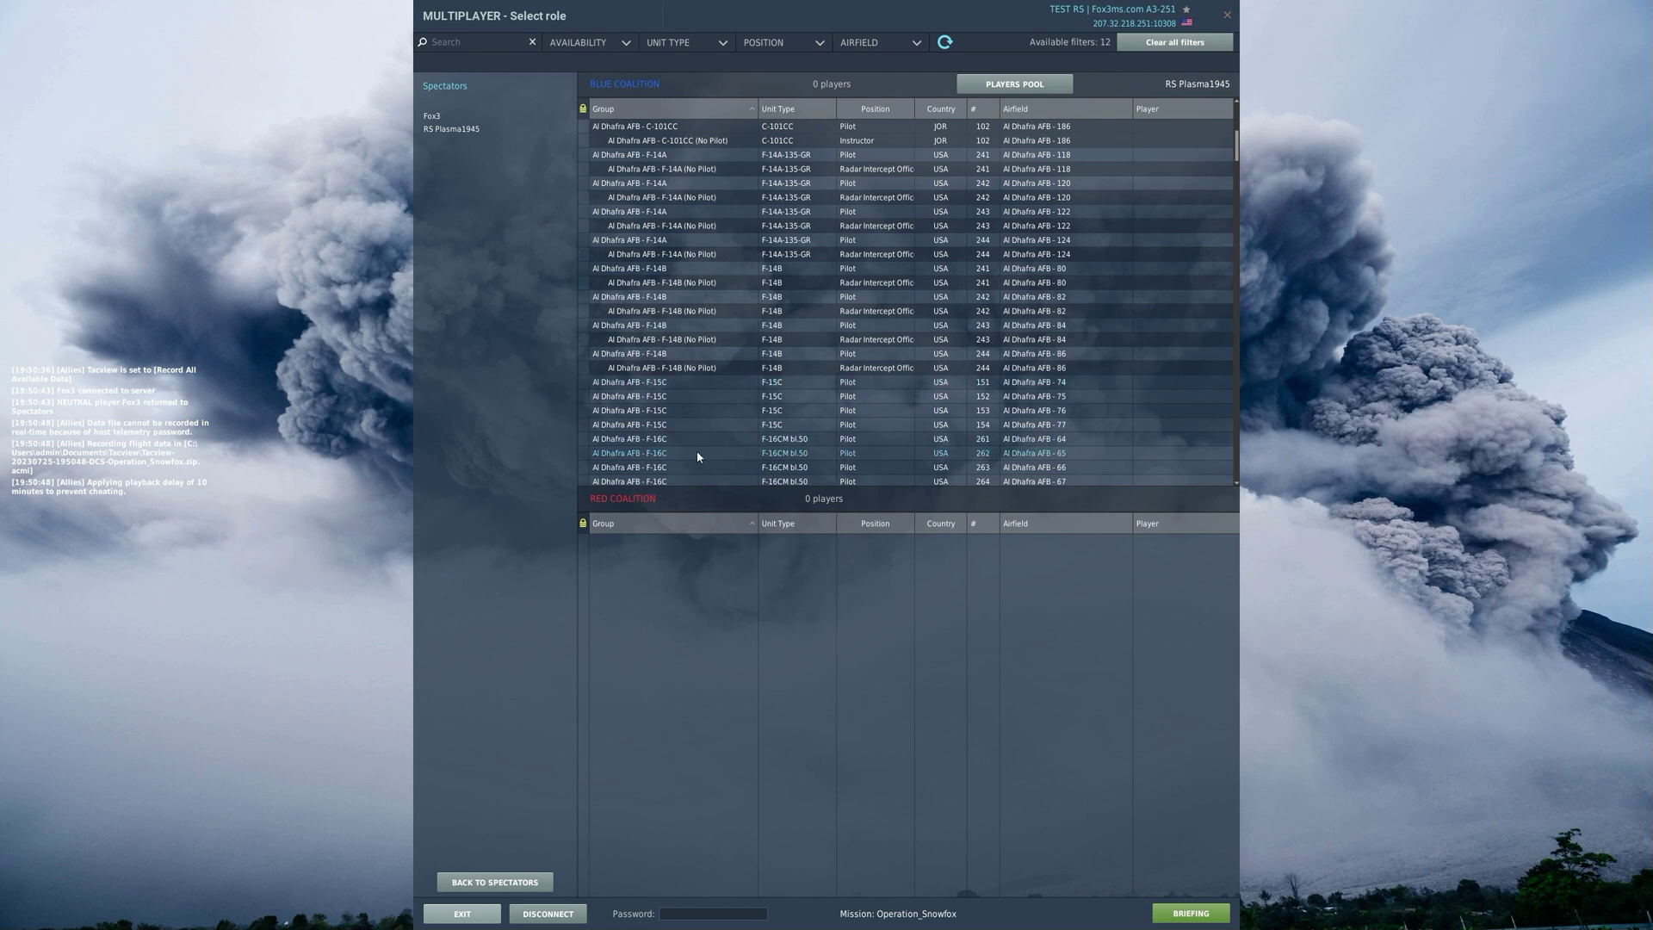
double_click(673, 451)
left_click(1199, 917)
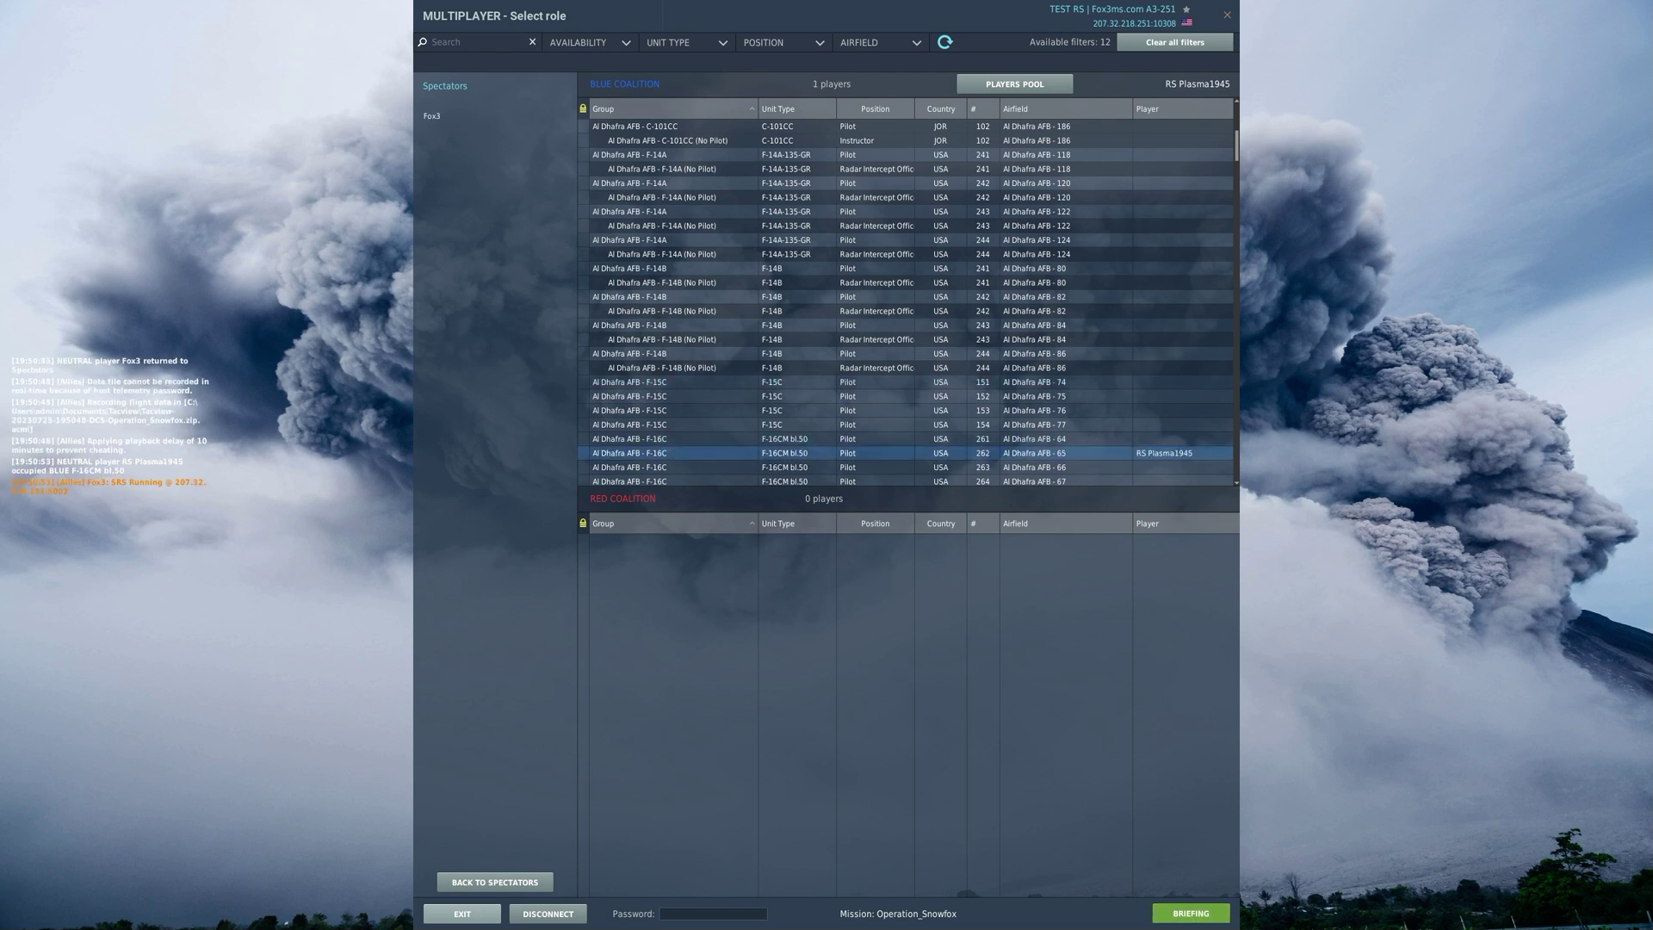
left_click(1185, 696)
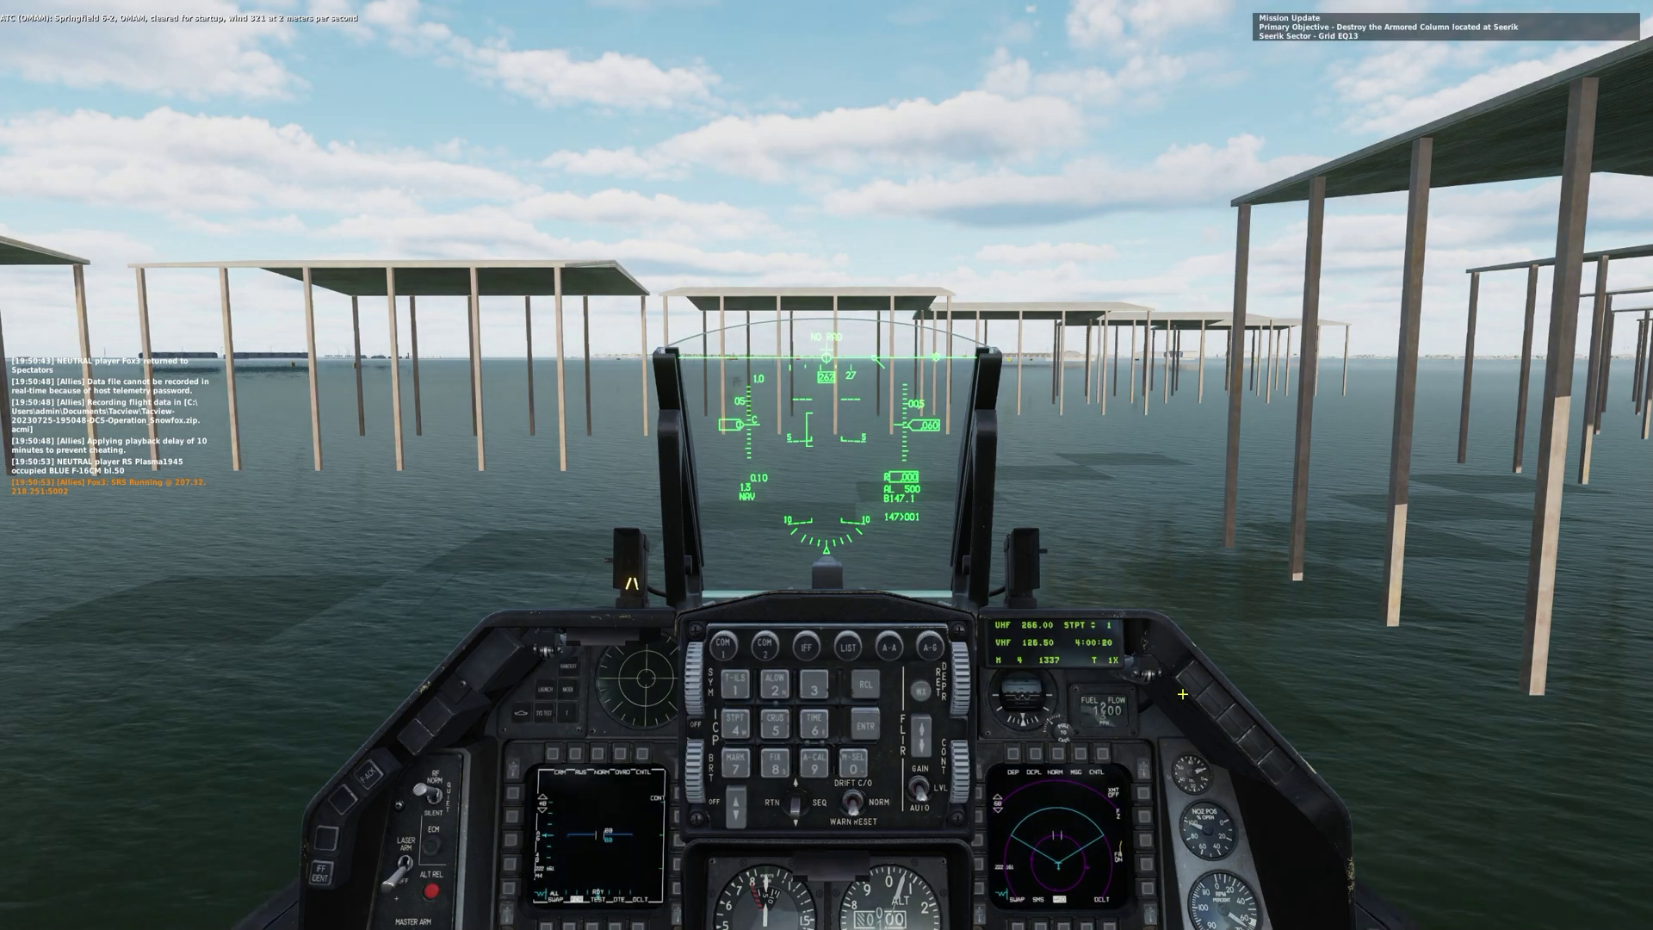
key("F2")
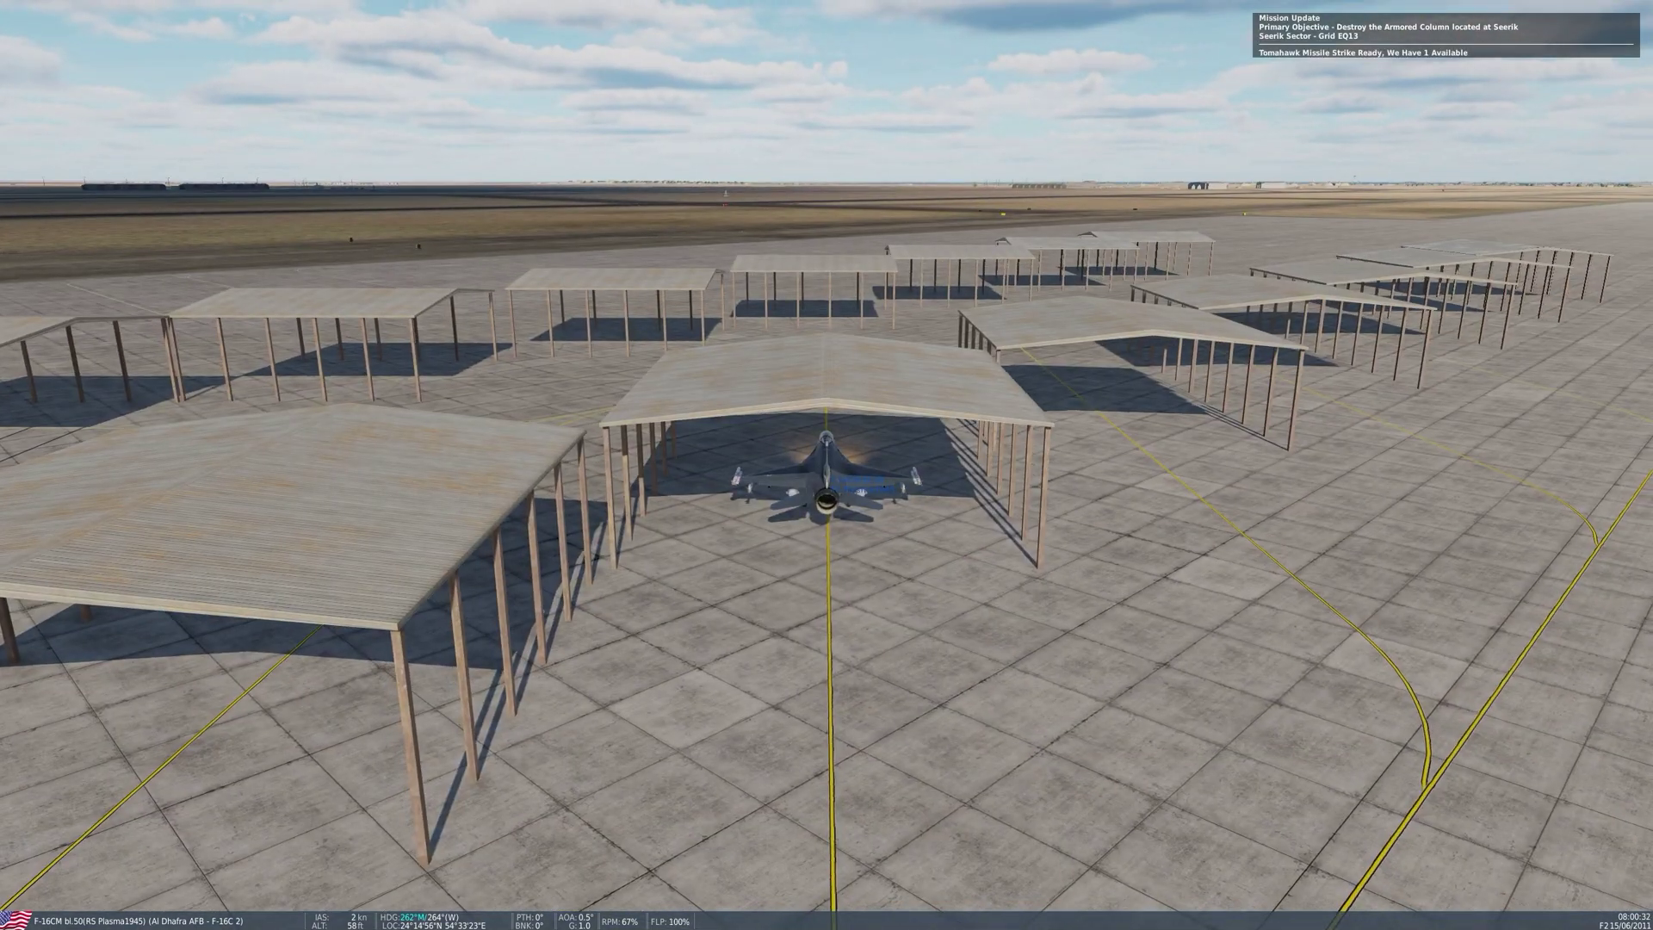
Send a 'HELLO PEOPLE' dashboard chat message warning players the server will become invisible, then return to DCS.
left_click(297, 918)
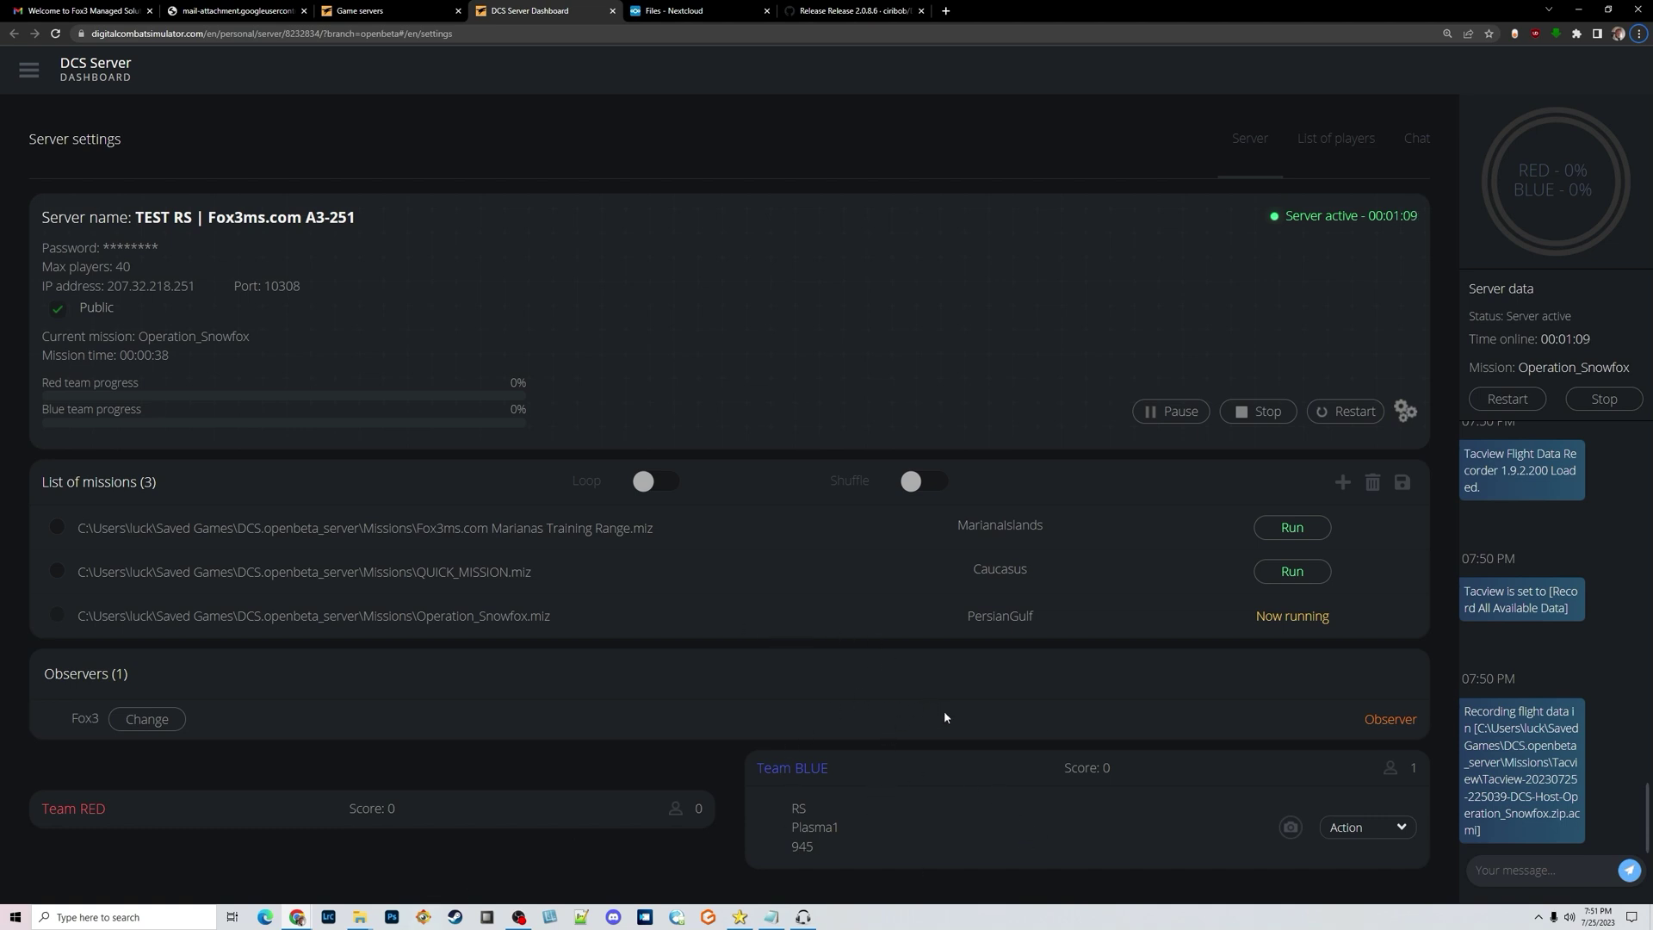
left_click(1493, 878)
type("HELLO PEOPLE")
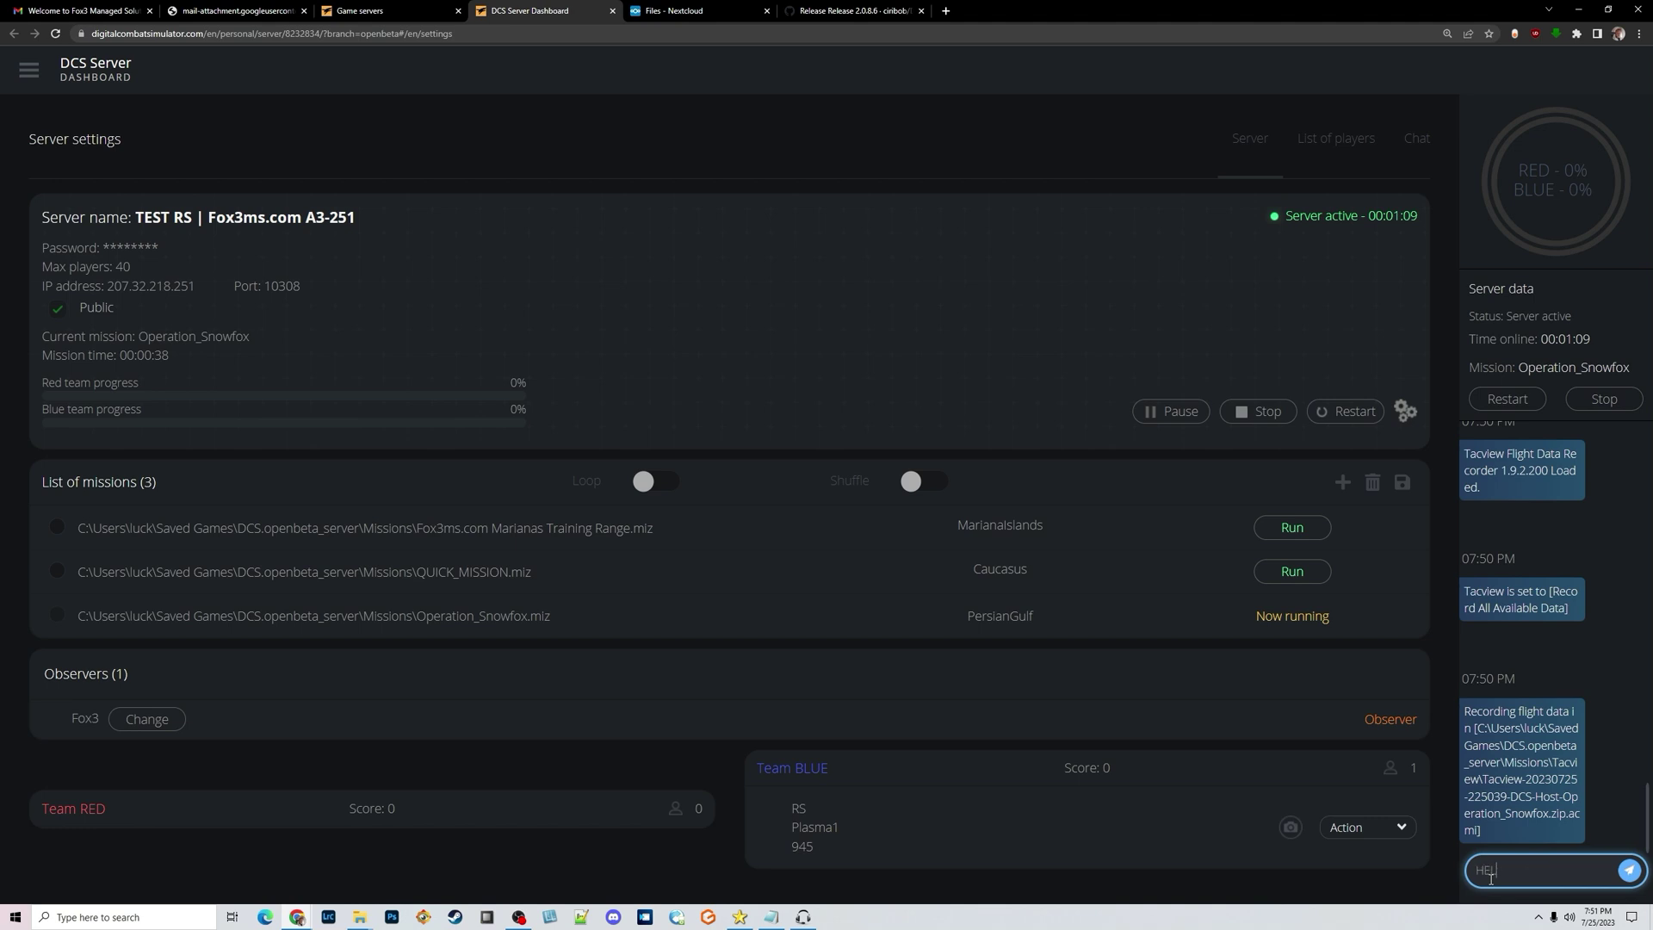
key("Return")
type("I AM GONG TO MAKE TSI SE")
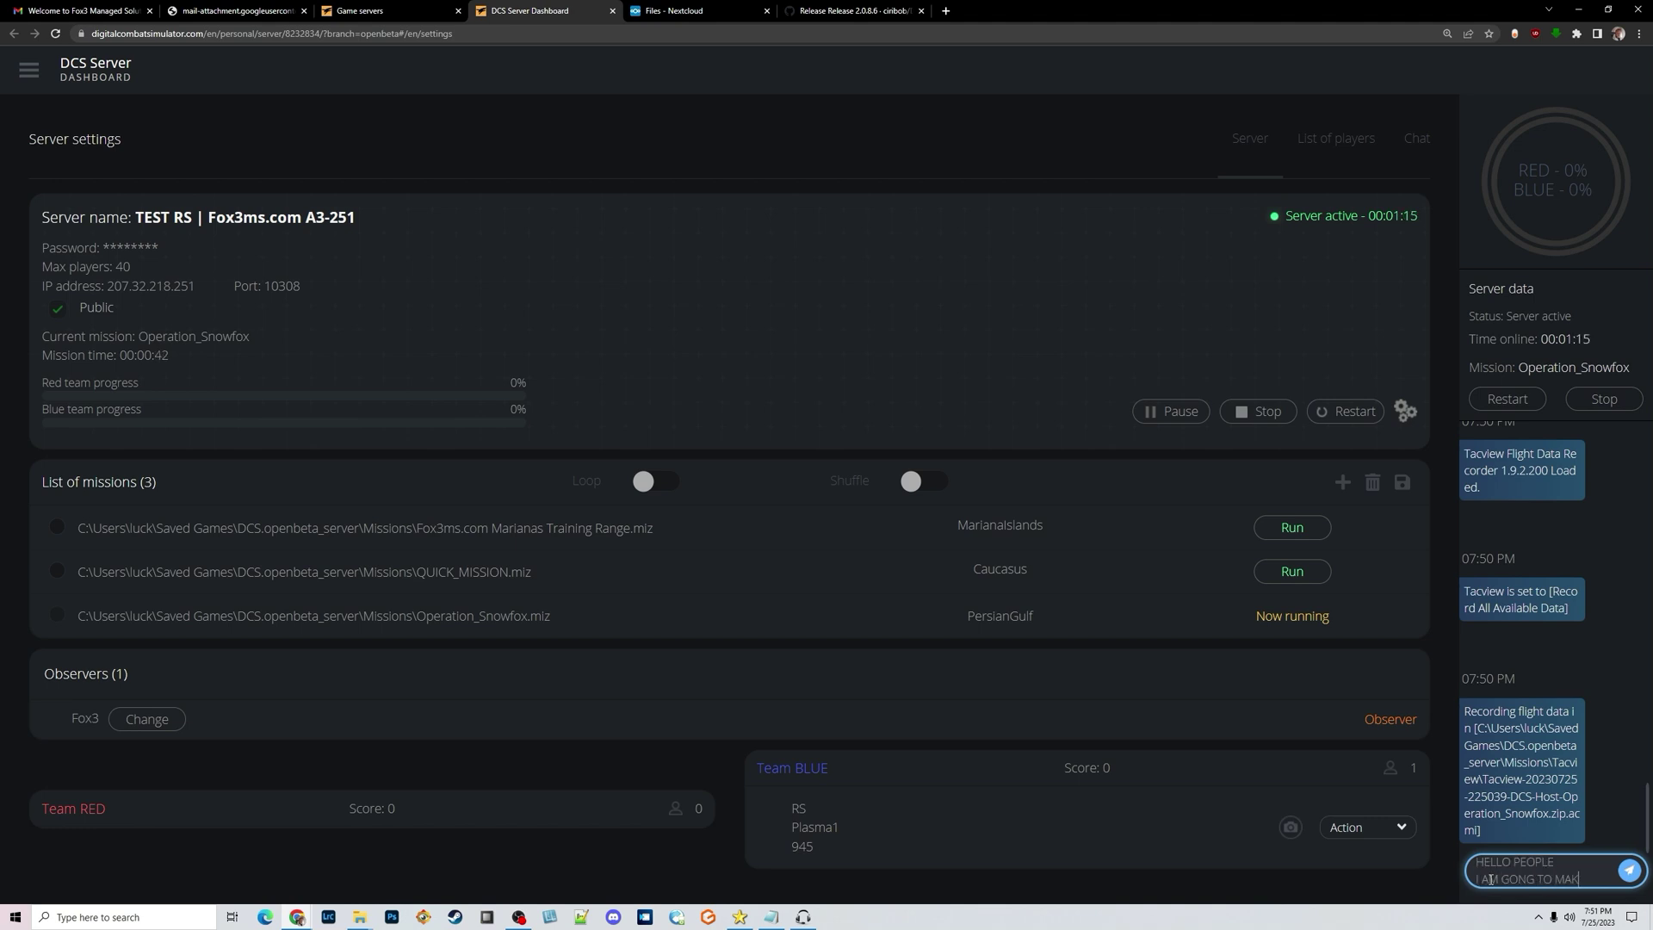
key("BackSpace")
key("BackSpace")
key("BackSpace")
type("his server")
type(" invisible don")
type("t forget the IP an")
type("d PORT")
left_click(1629, 872)
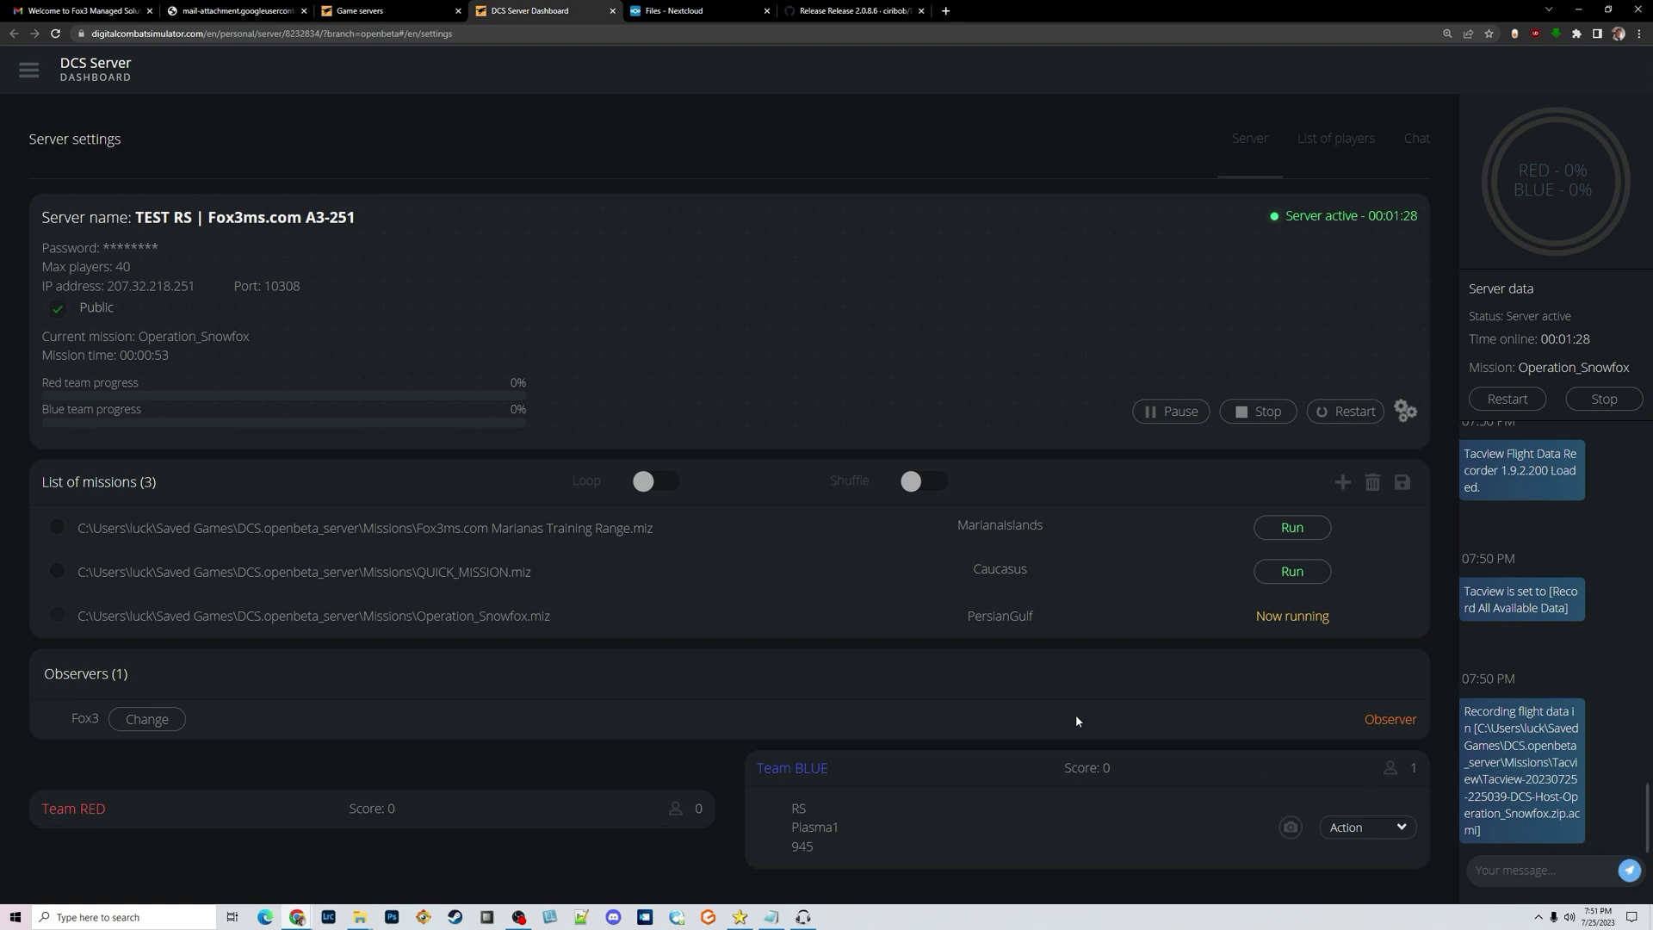
key("alt+Tab")
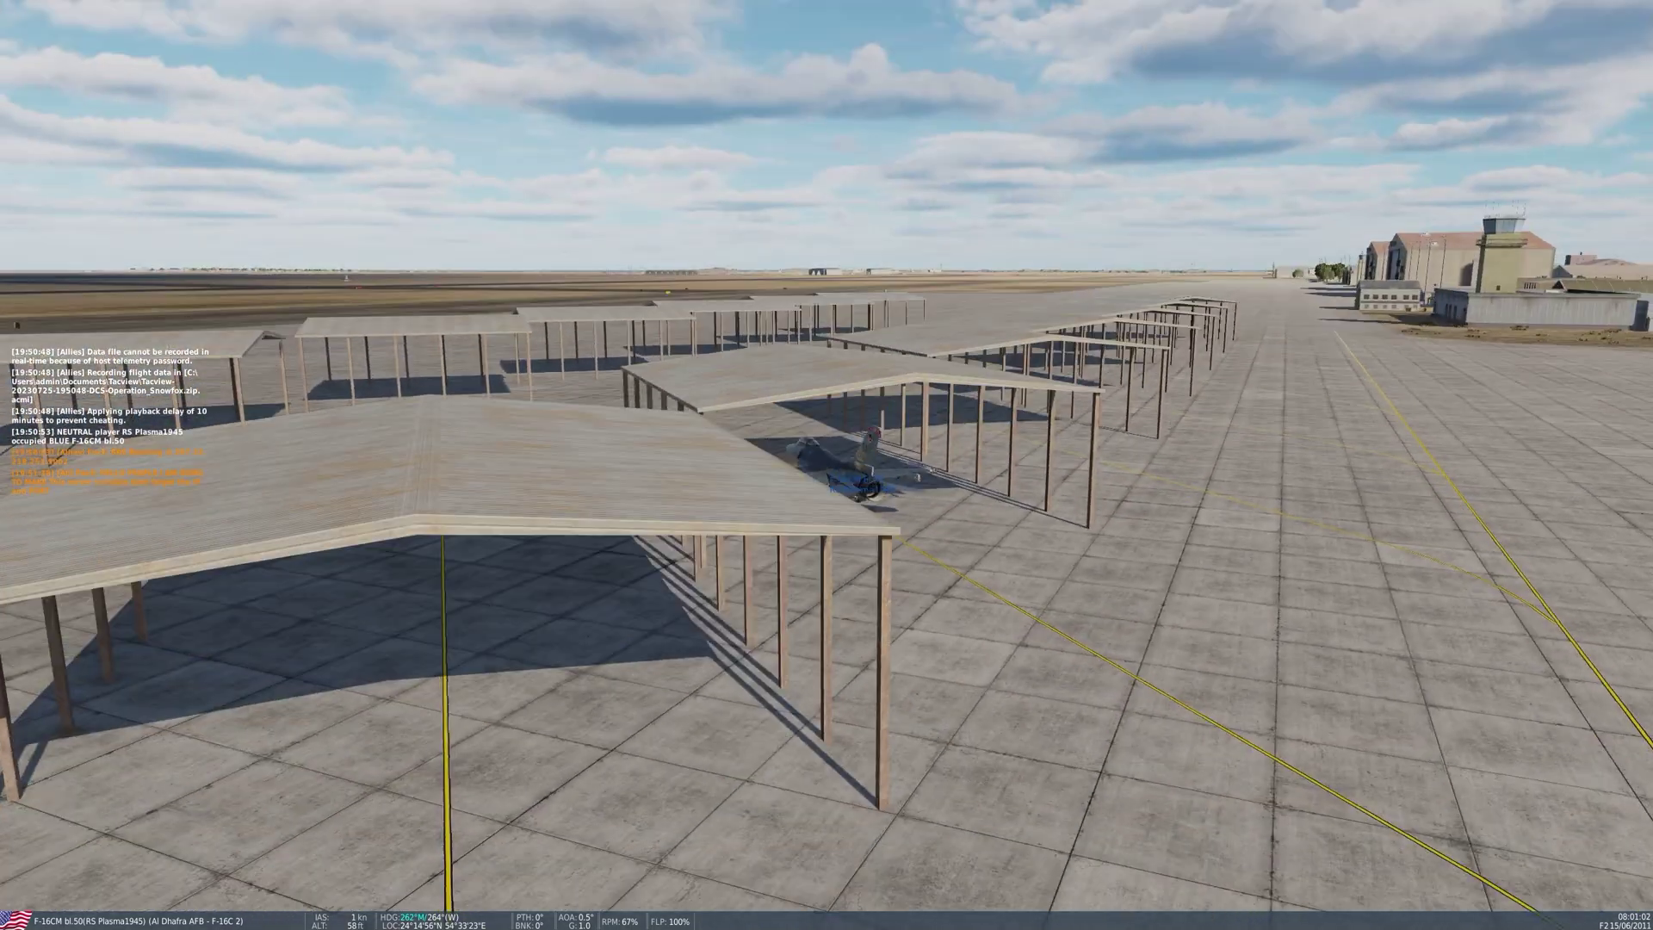
Reply COOL BEANS in the in-game chat, then return to the server dashboard.
key("Tab")
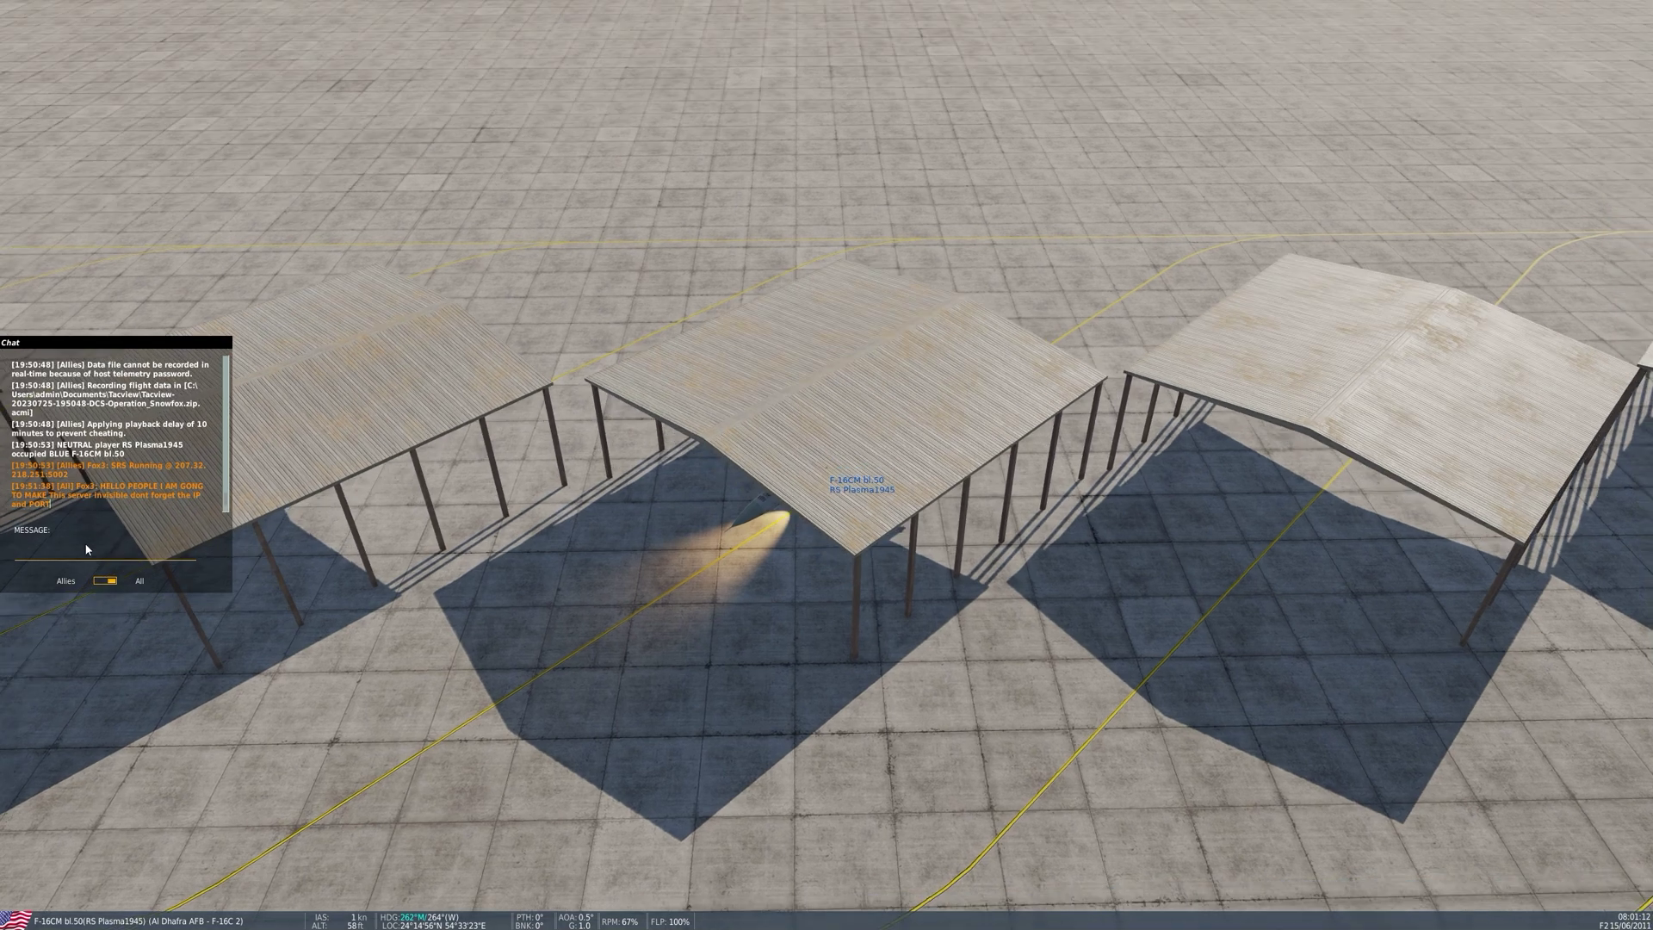
left_click(79, 552)
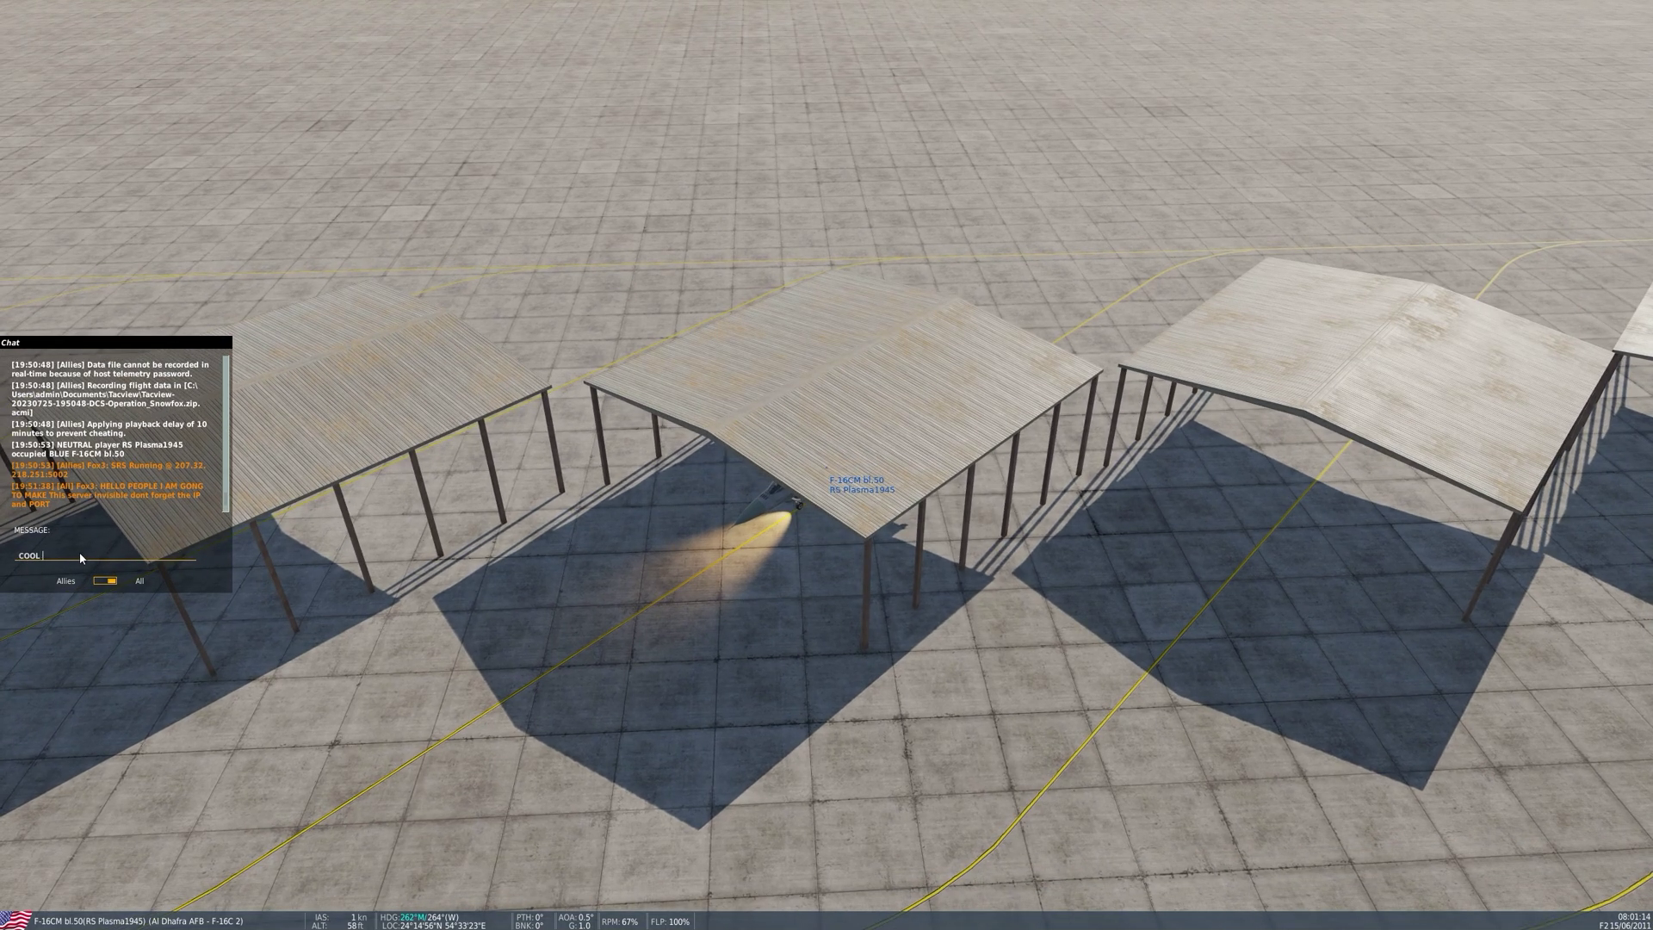
key("alt+Tab")
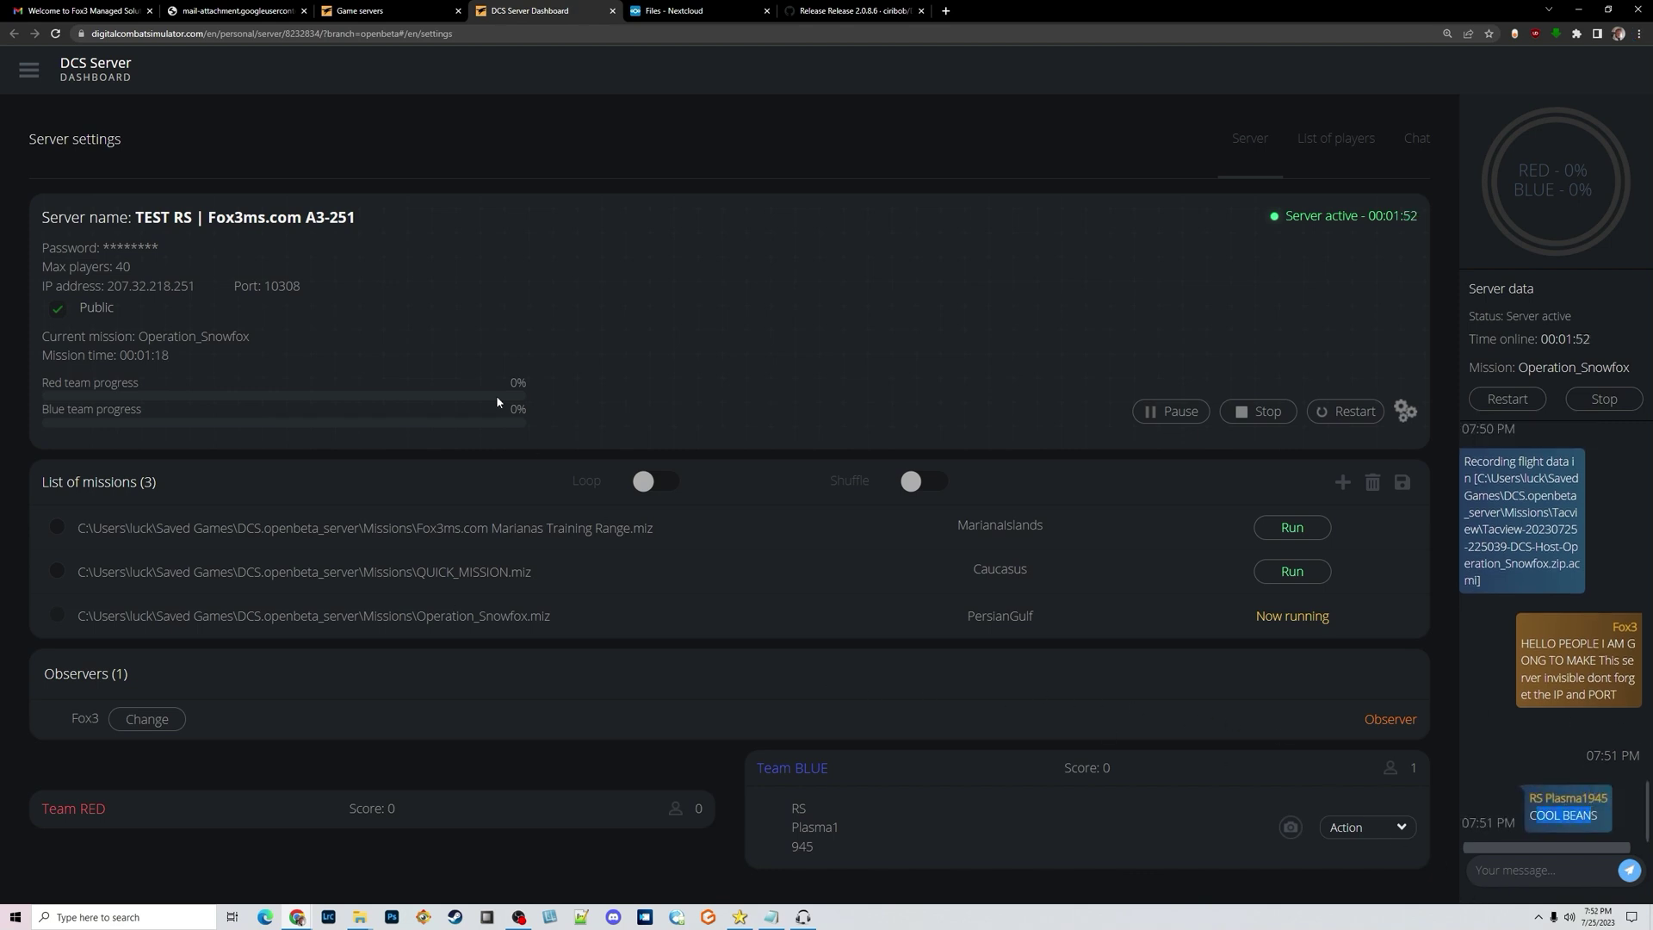
Select the server's IP and port, then open the settings and untick Public.
left_click_drag(316, 292, 204, 286)
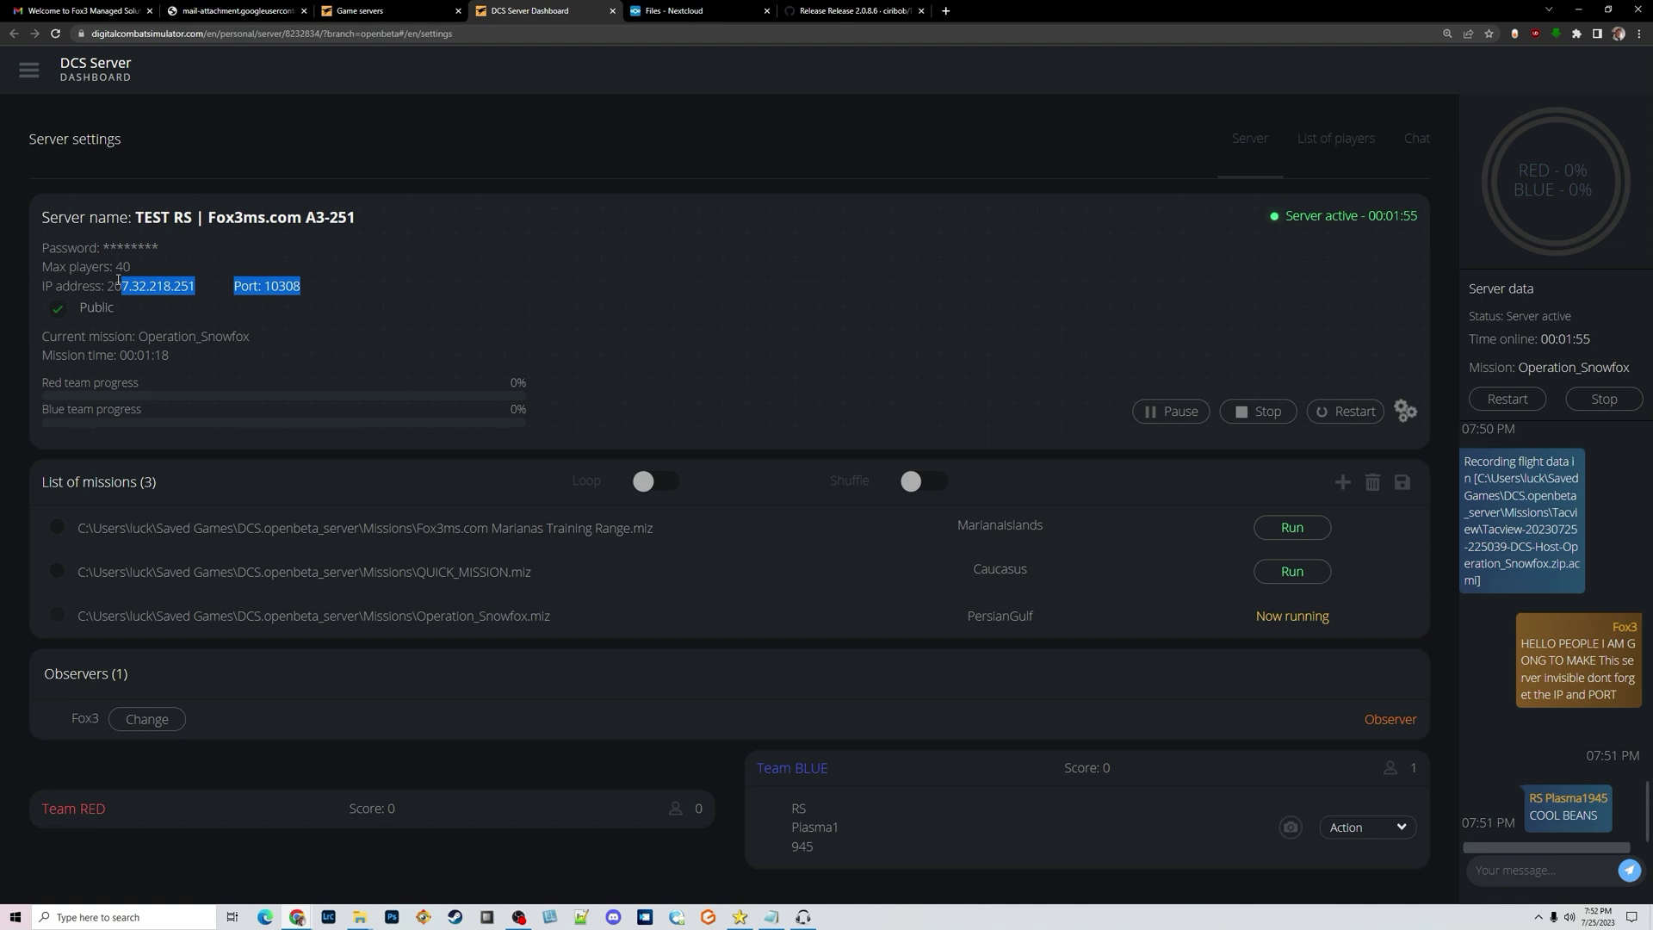
left_click_drag(118, 280, 113, 304)
left_click(1312, 413)
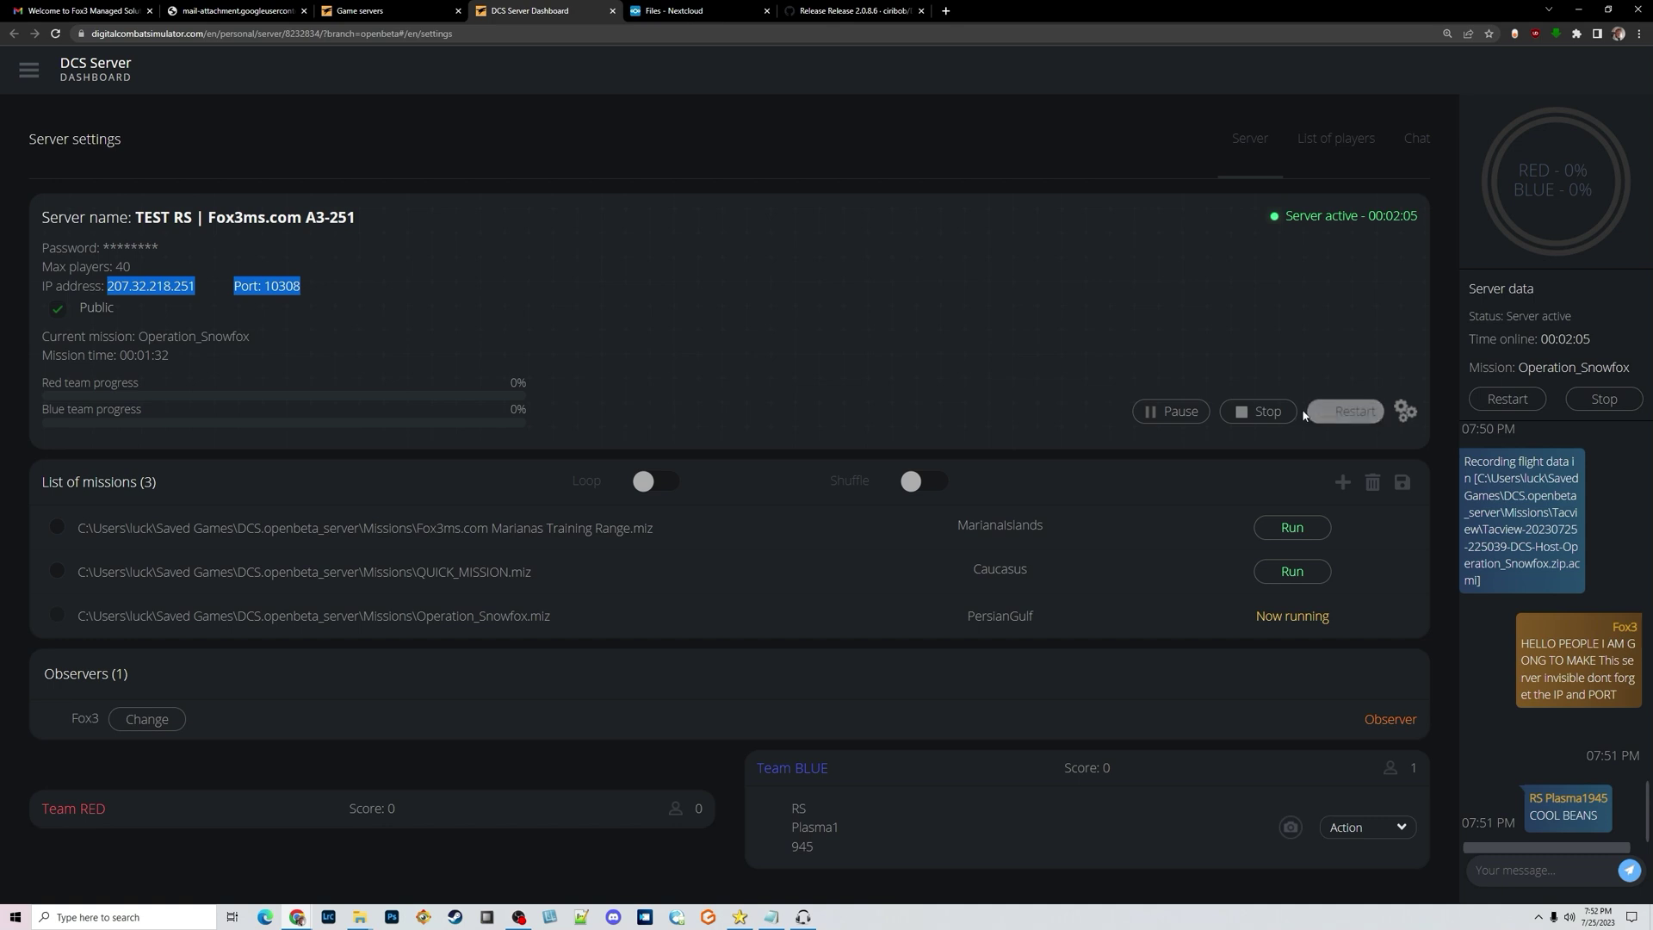
left_click(1403, 411)
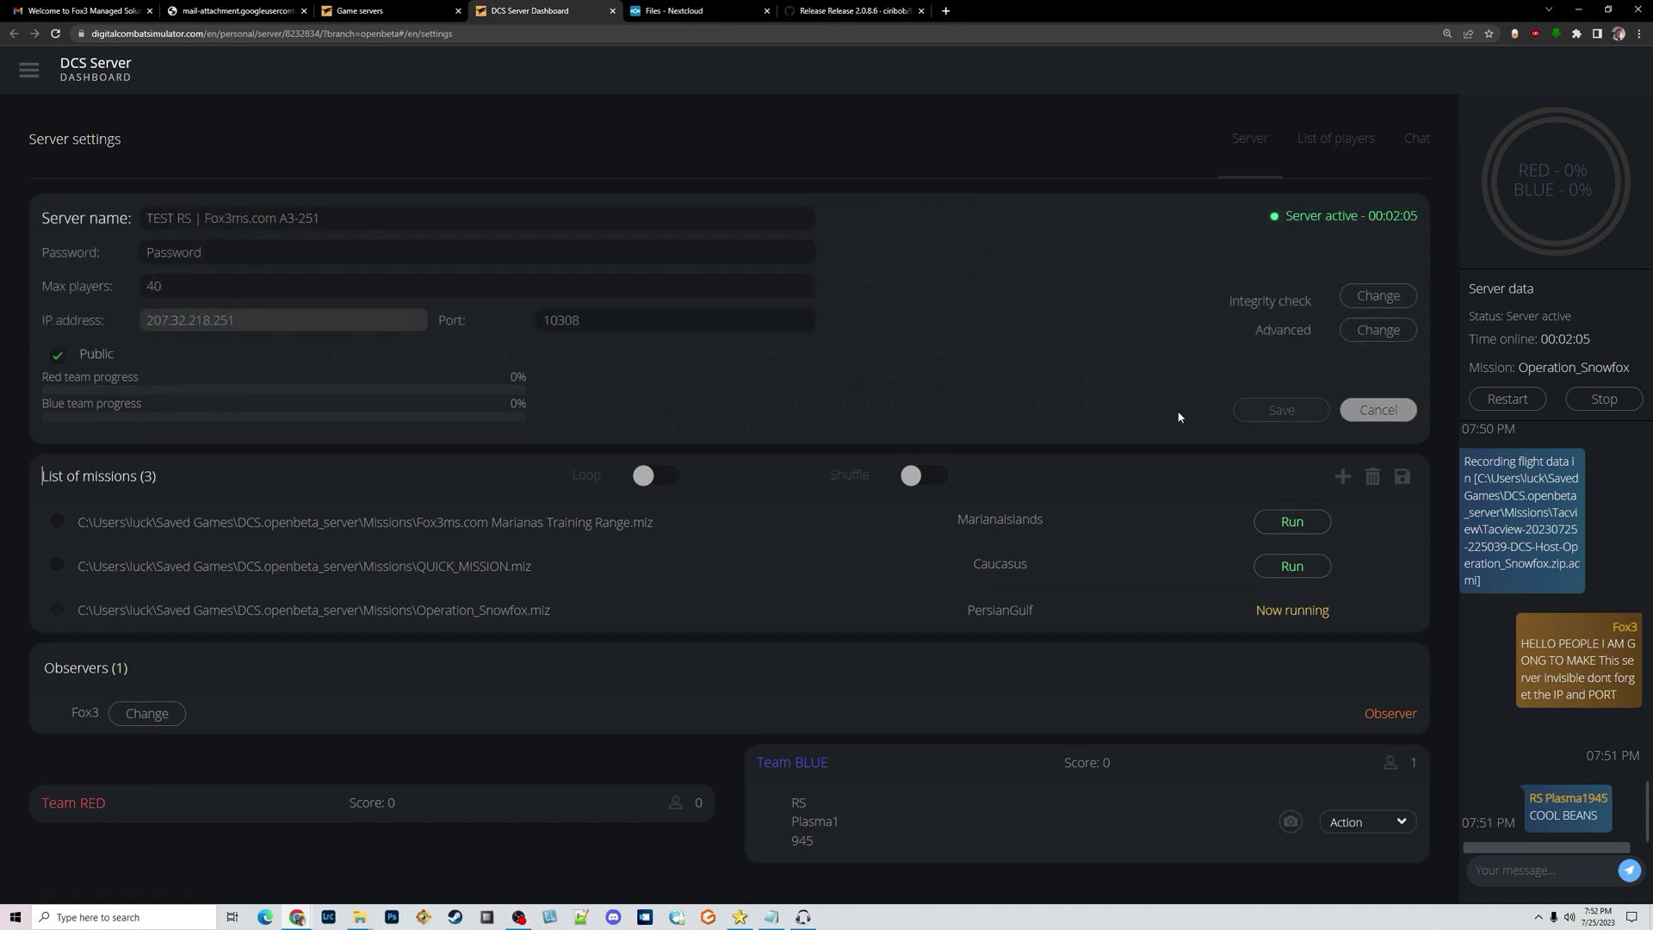
left_click(61, 360)
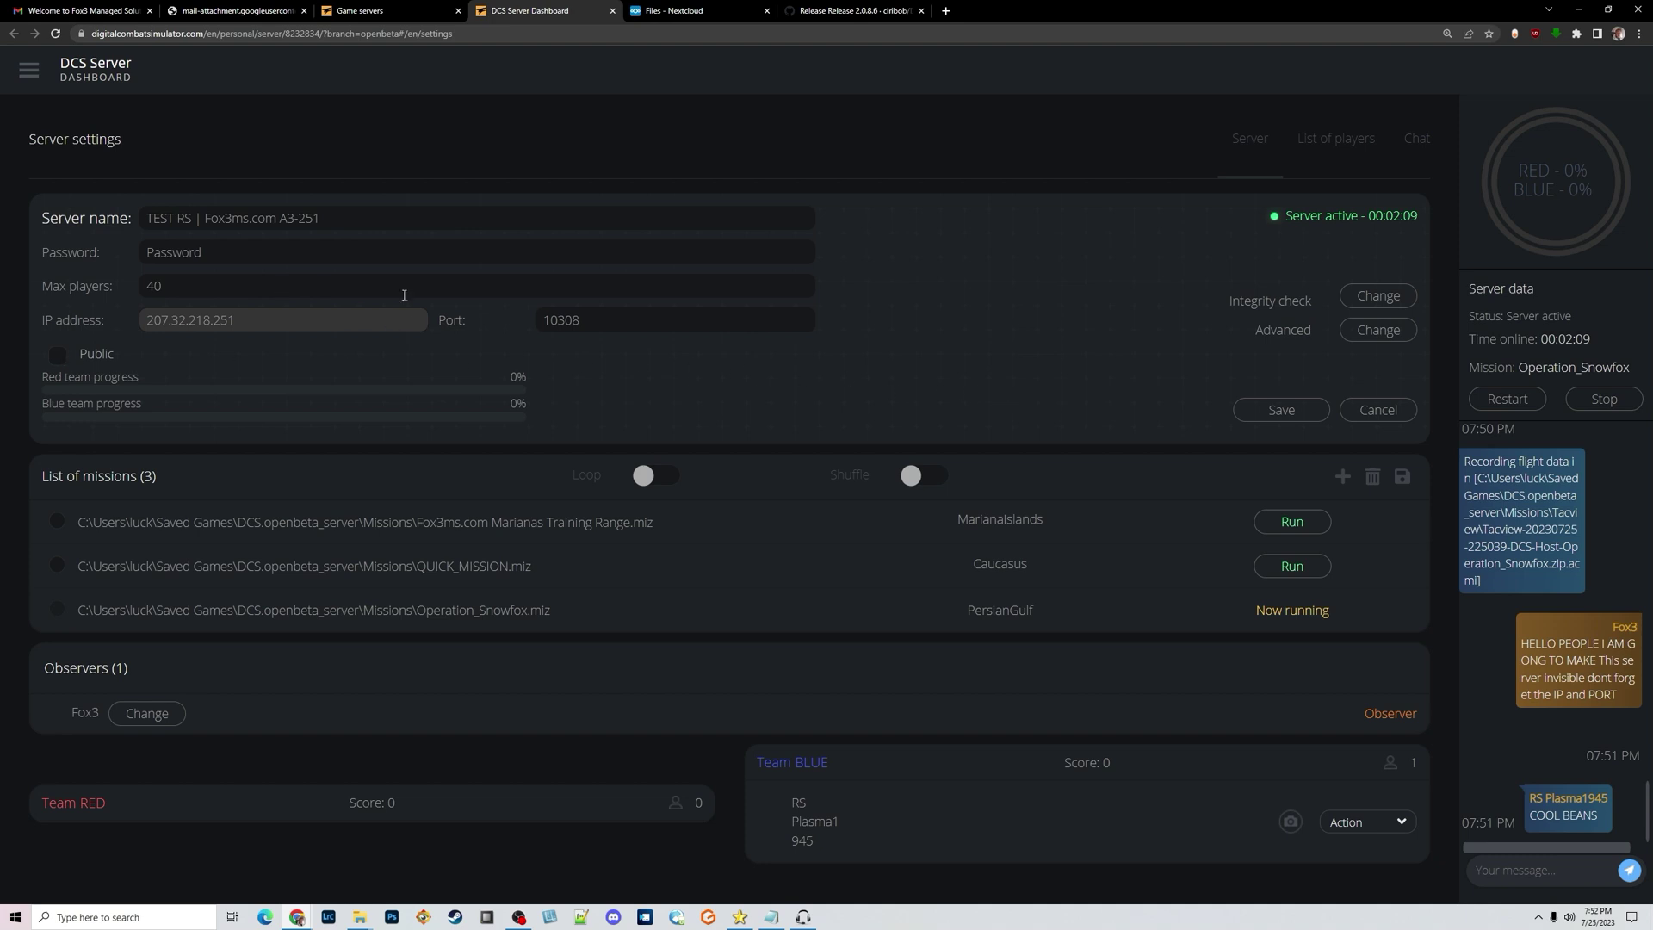
Save the settings with Public off and restart the server to apply it.
left_click(1250, 417)
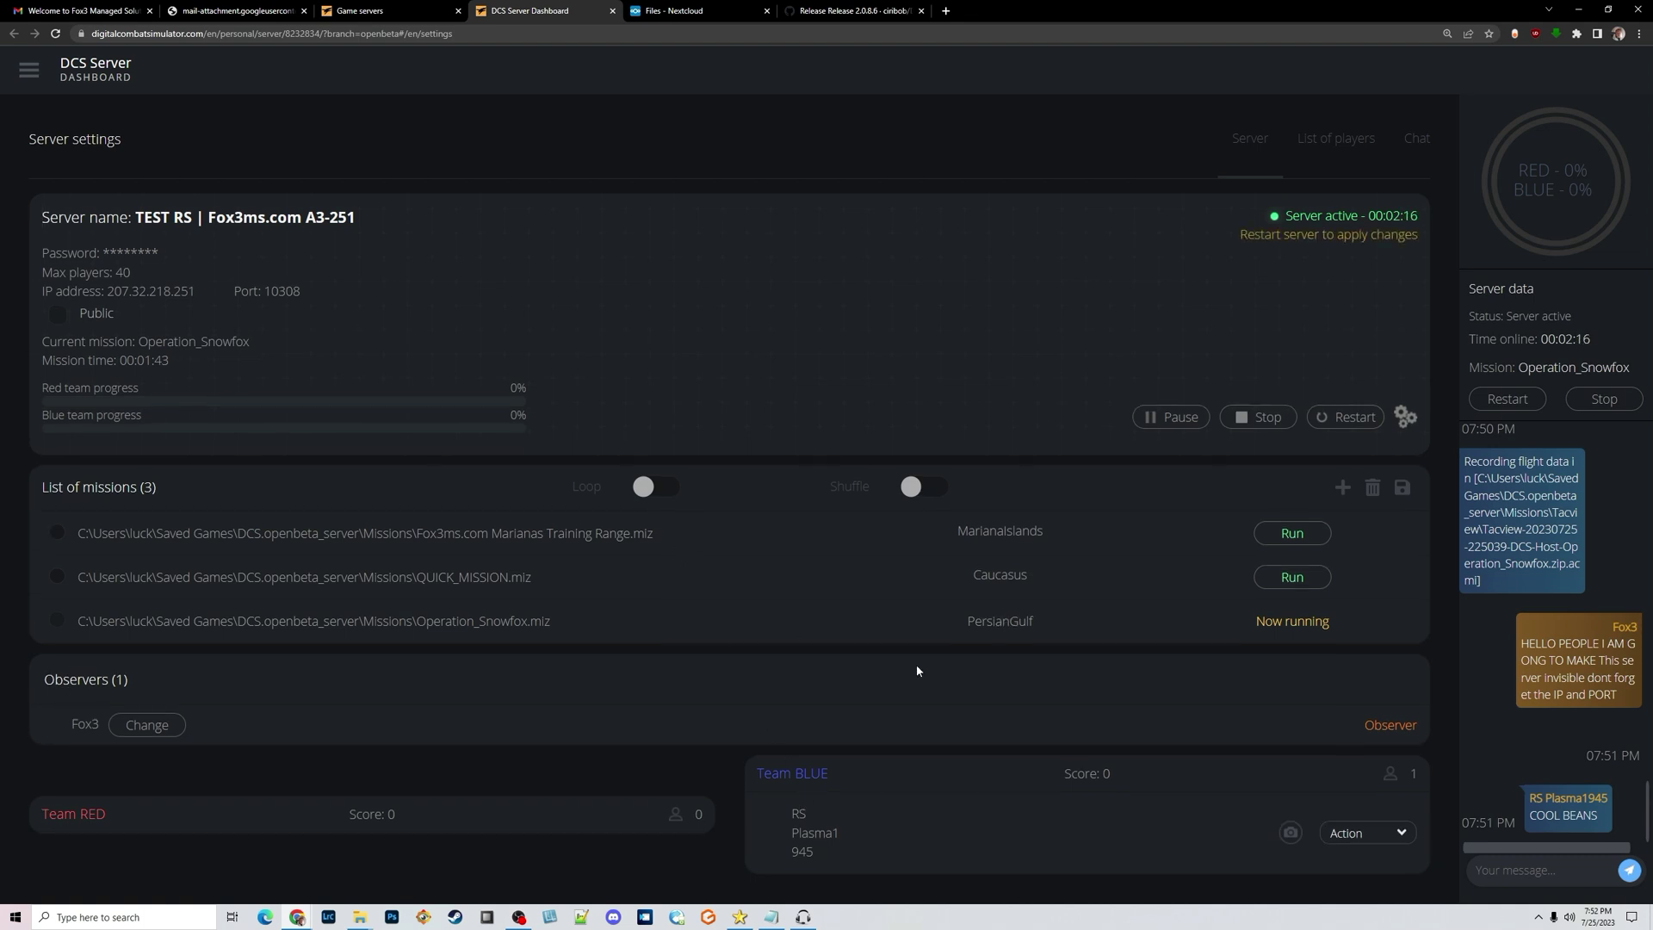
left_click_drag(1237, 230, 1352, 235)
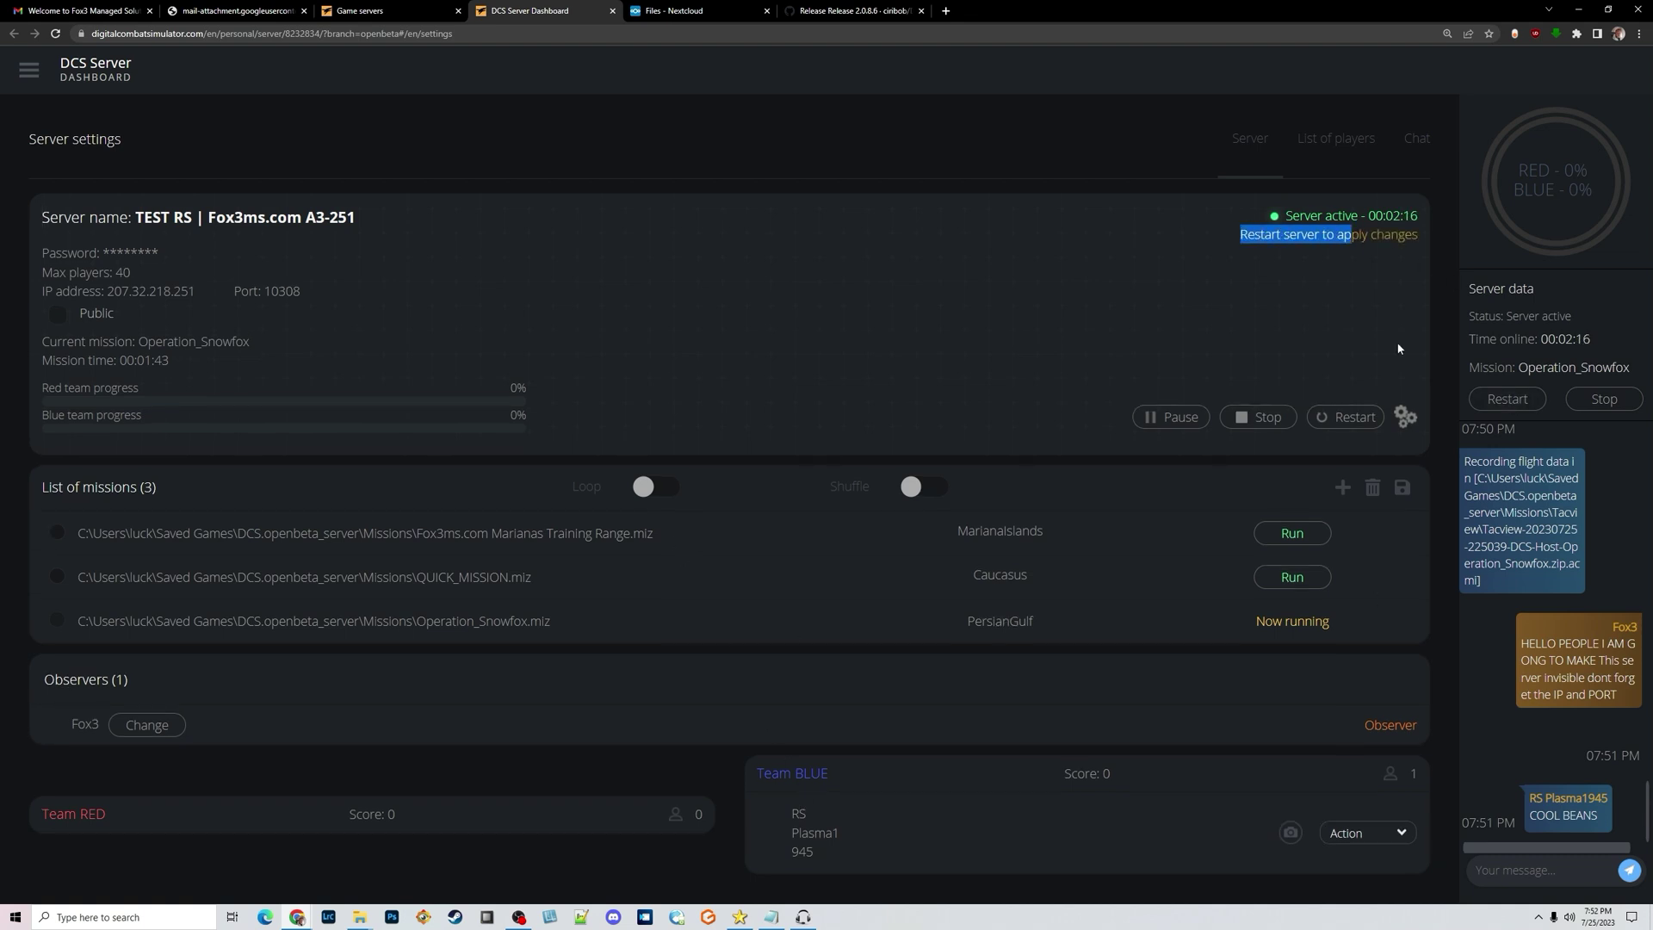
left_click(1357, 417)
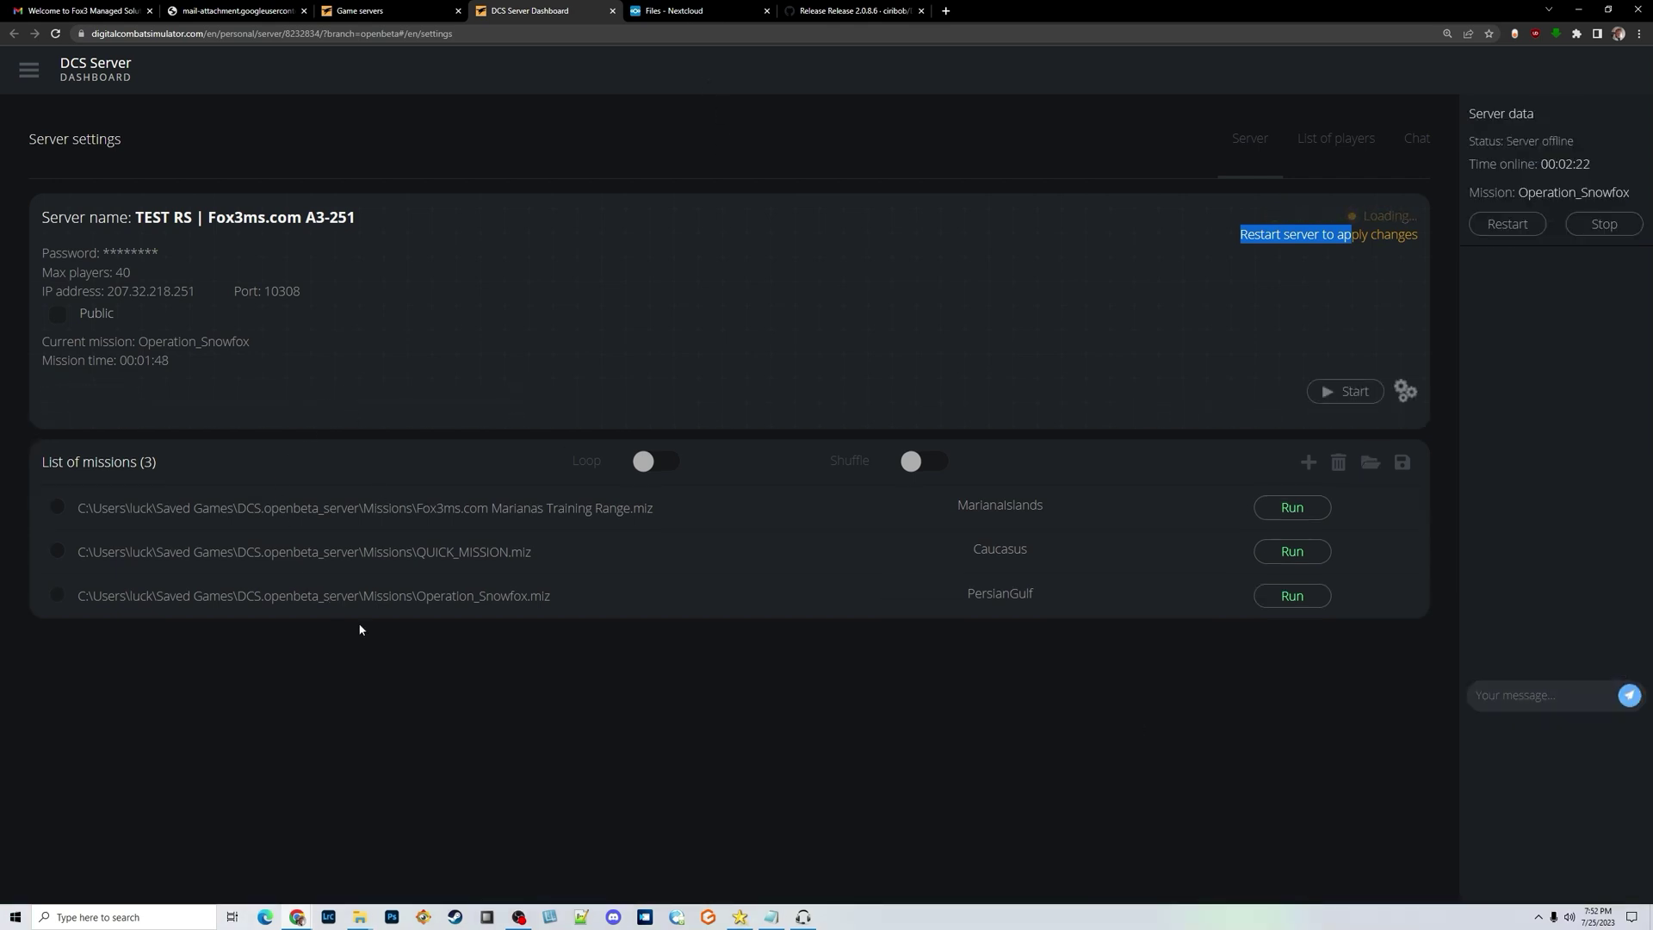
Dismiss the connection-timed-out warning in DCS, check the dashboard, and return to the server list.
key("alt+Tab")
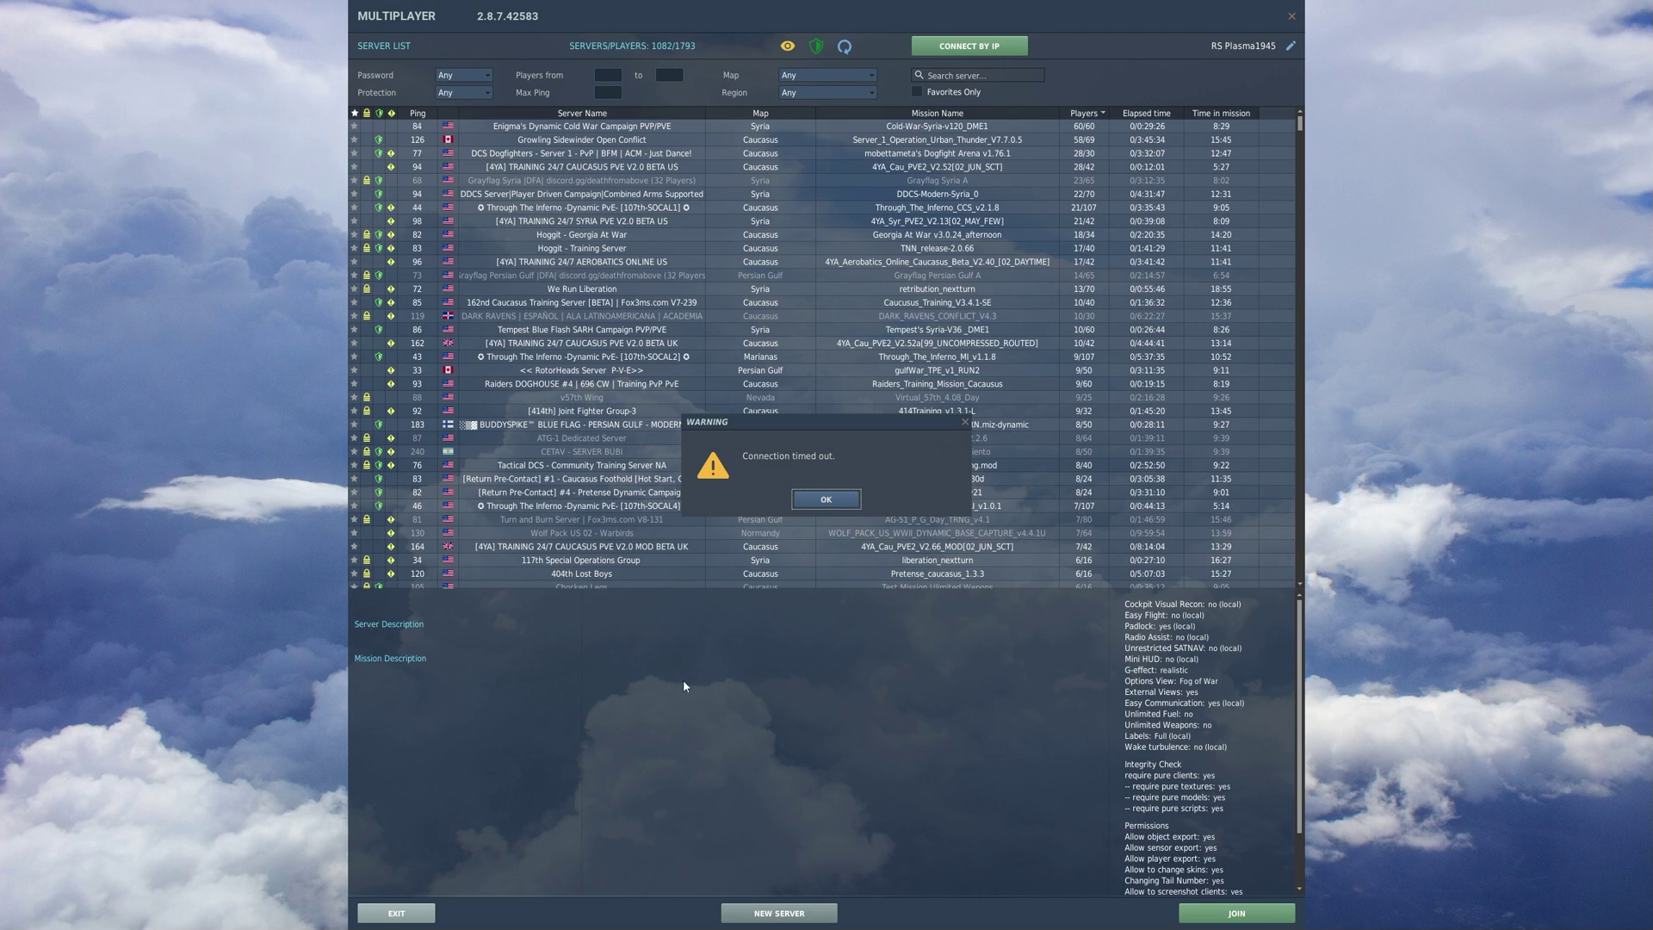
left_click(813, 500)
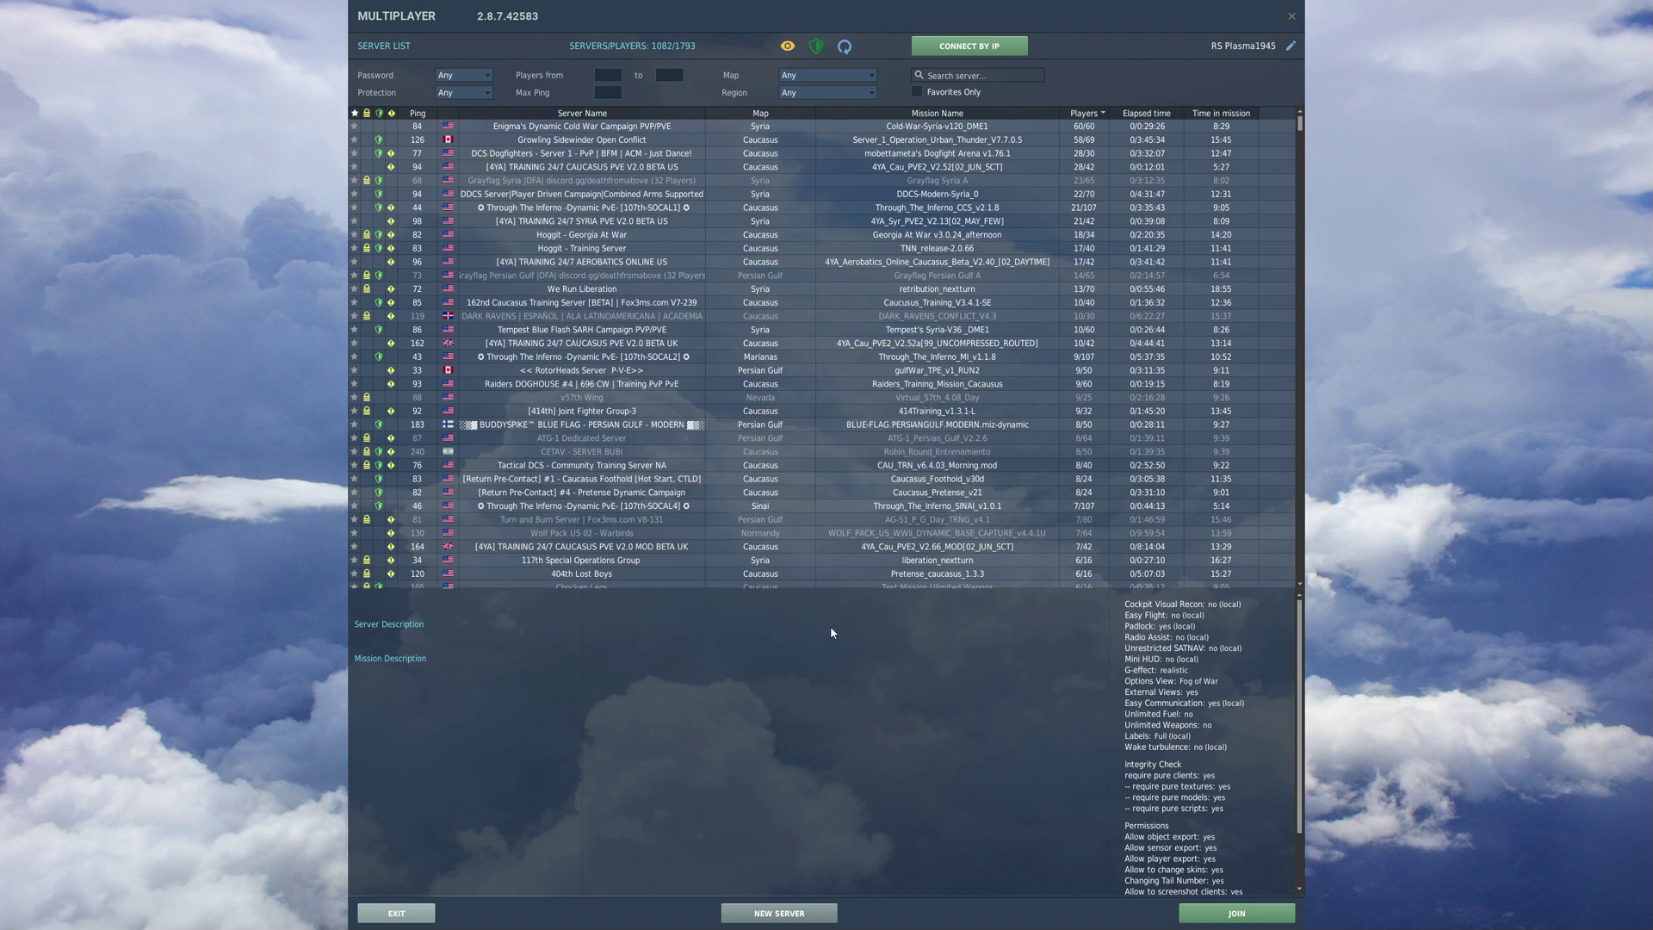
key("alt+Tab")
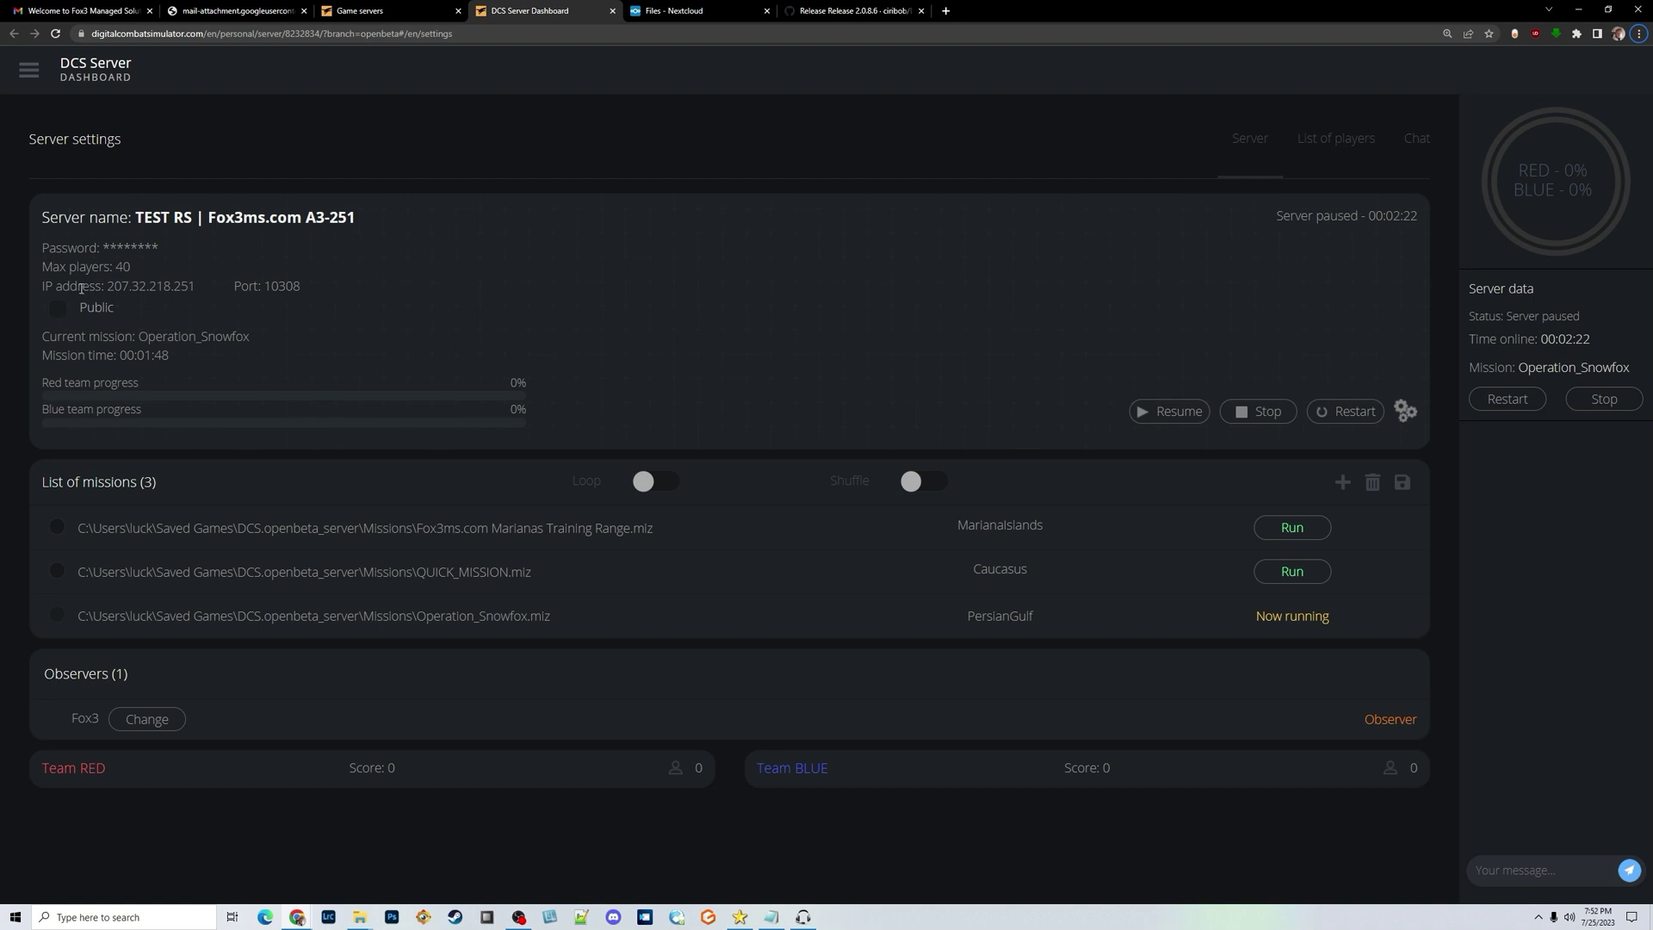
key("alt+Tab")
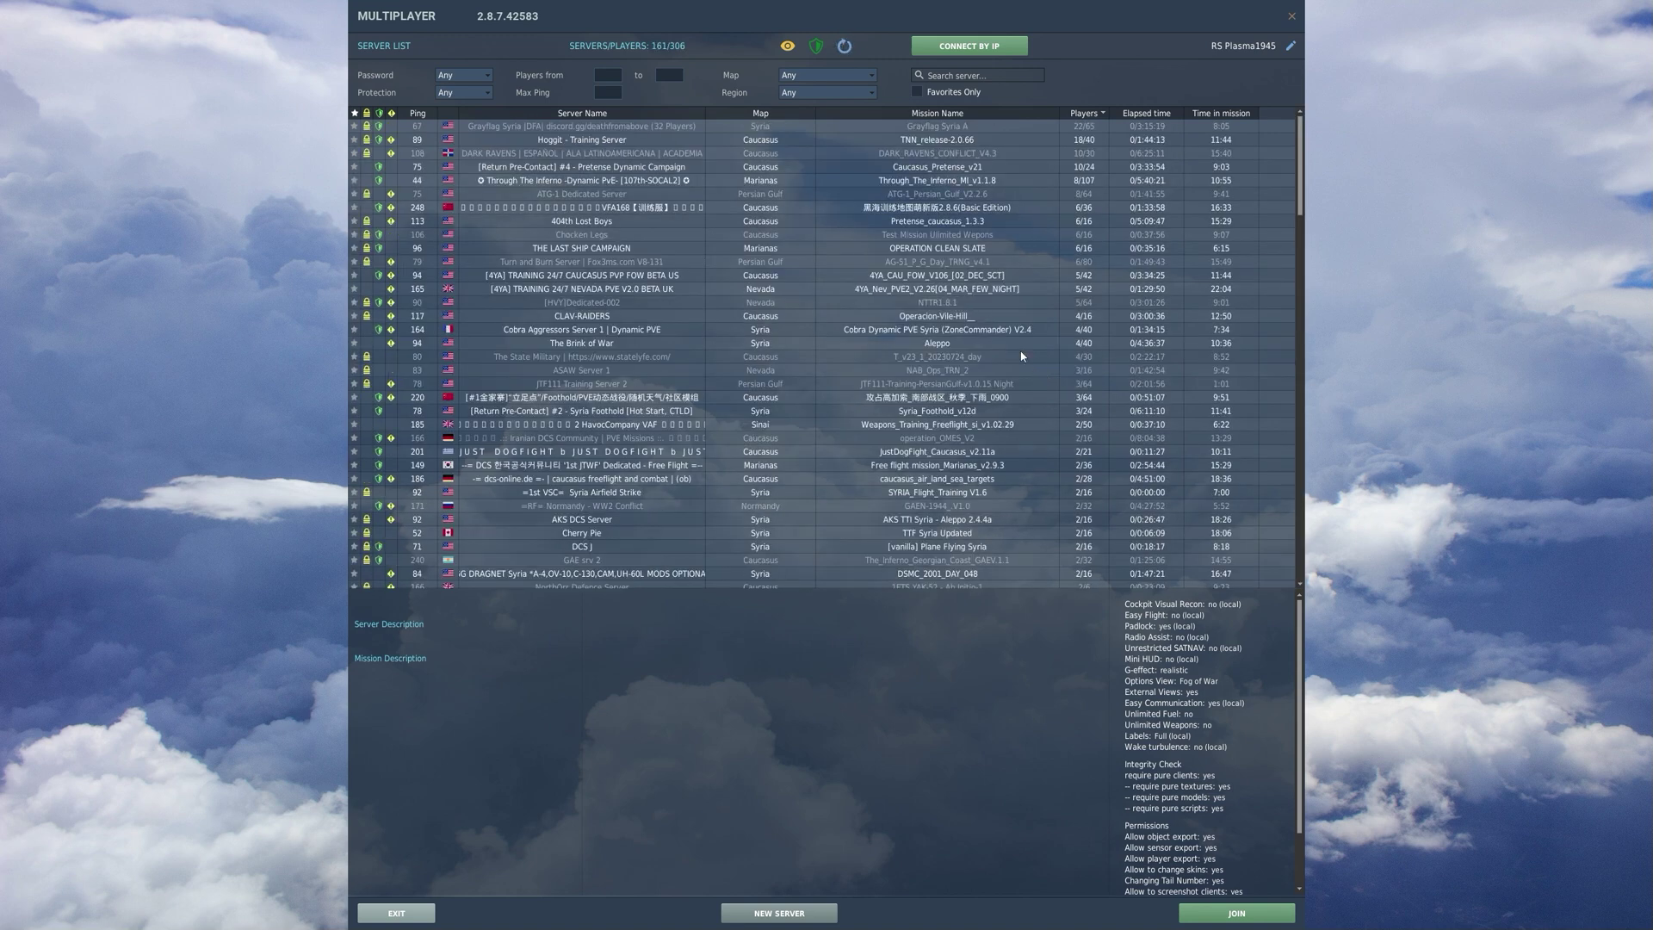
Scroll the refreshed server list and search it for 251, which finds no servers.
scroll(1045, 334, "down", 4)
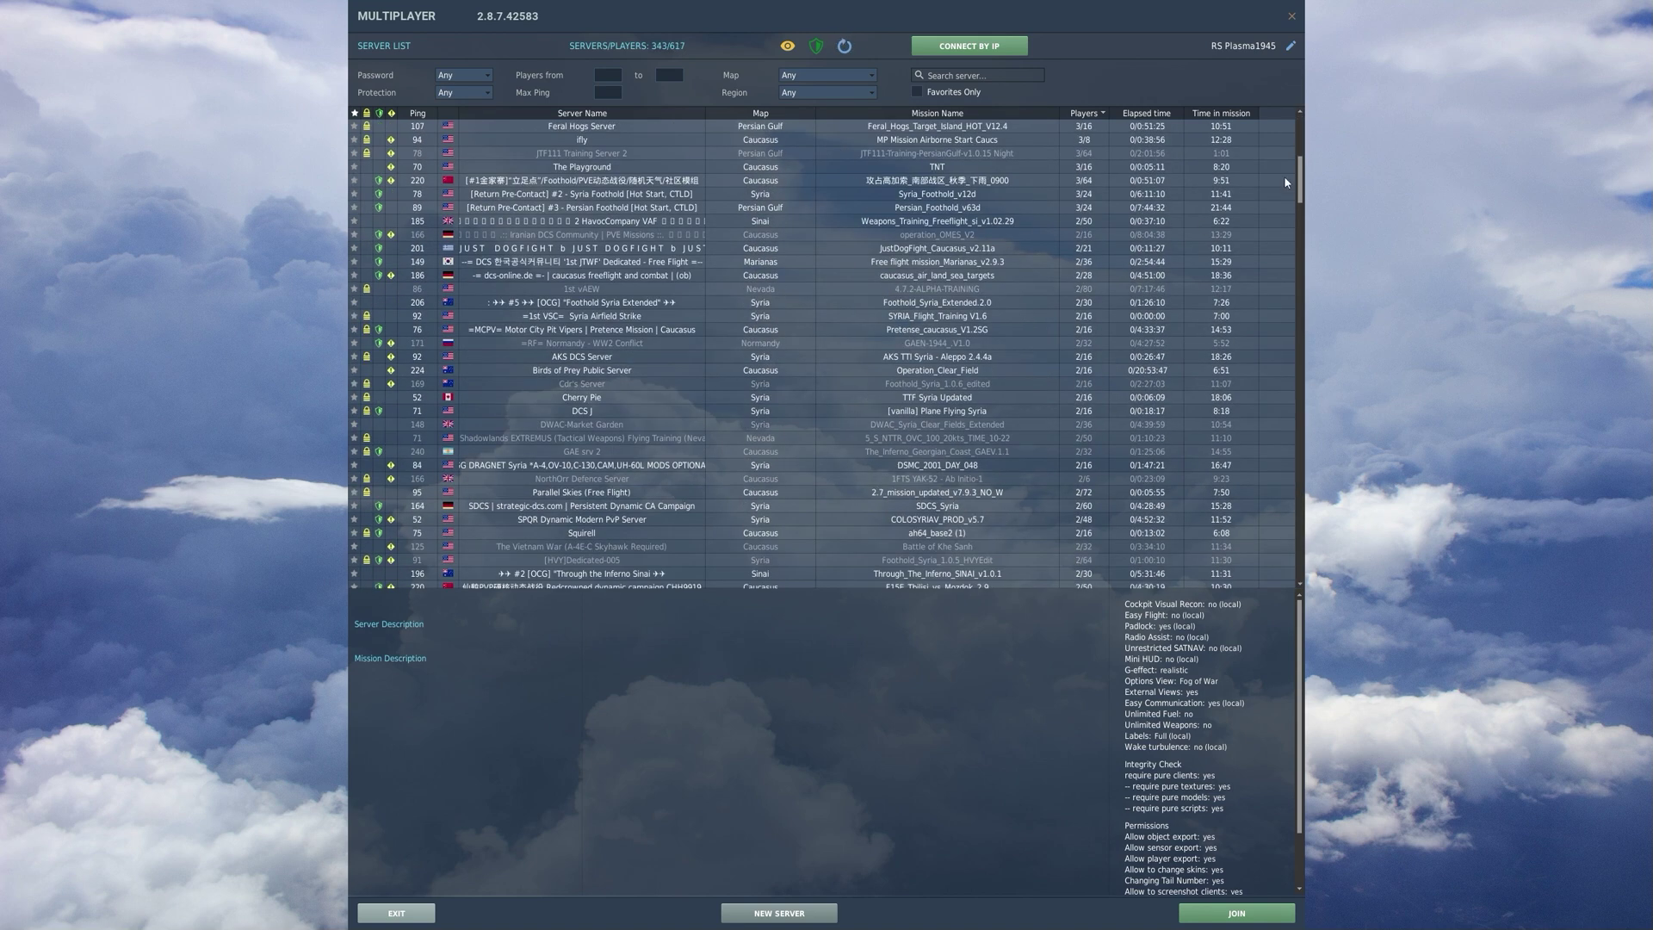
mouse_move(1300, 178)
left_mouse_down()
mouse_move(1301, 111)
mouse_move(1346, 660)
left_mouse_up()
left_click_drag(1333, 584, 1374, 83)
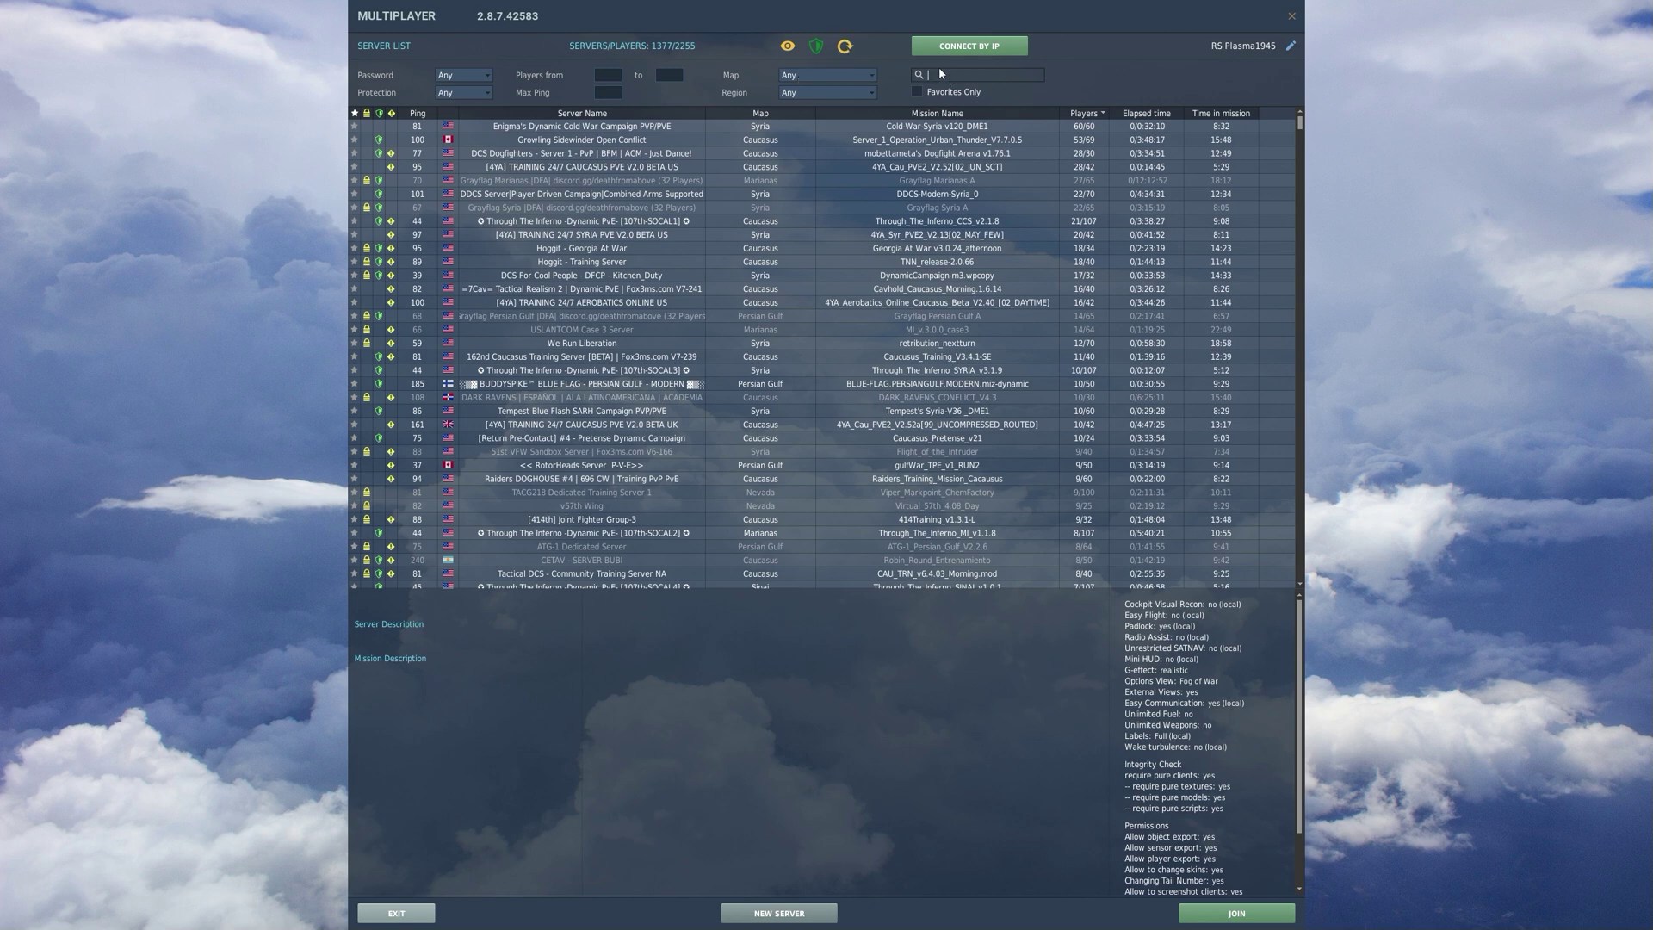
type("251")
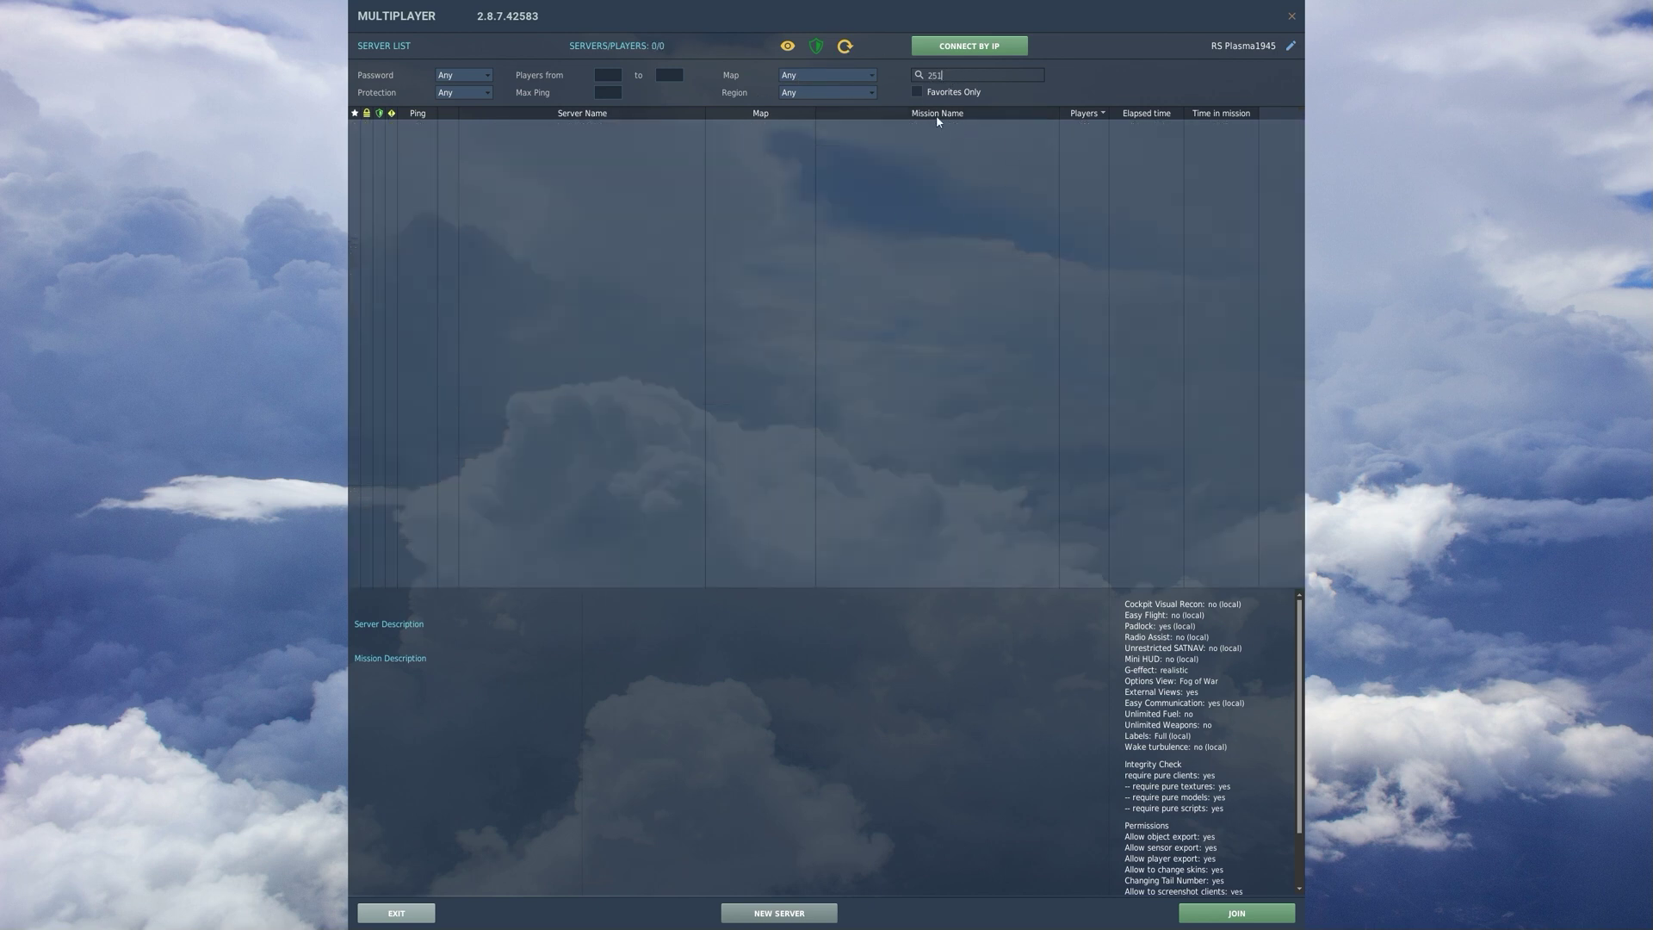
type("RS")
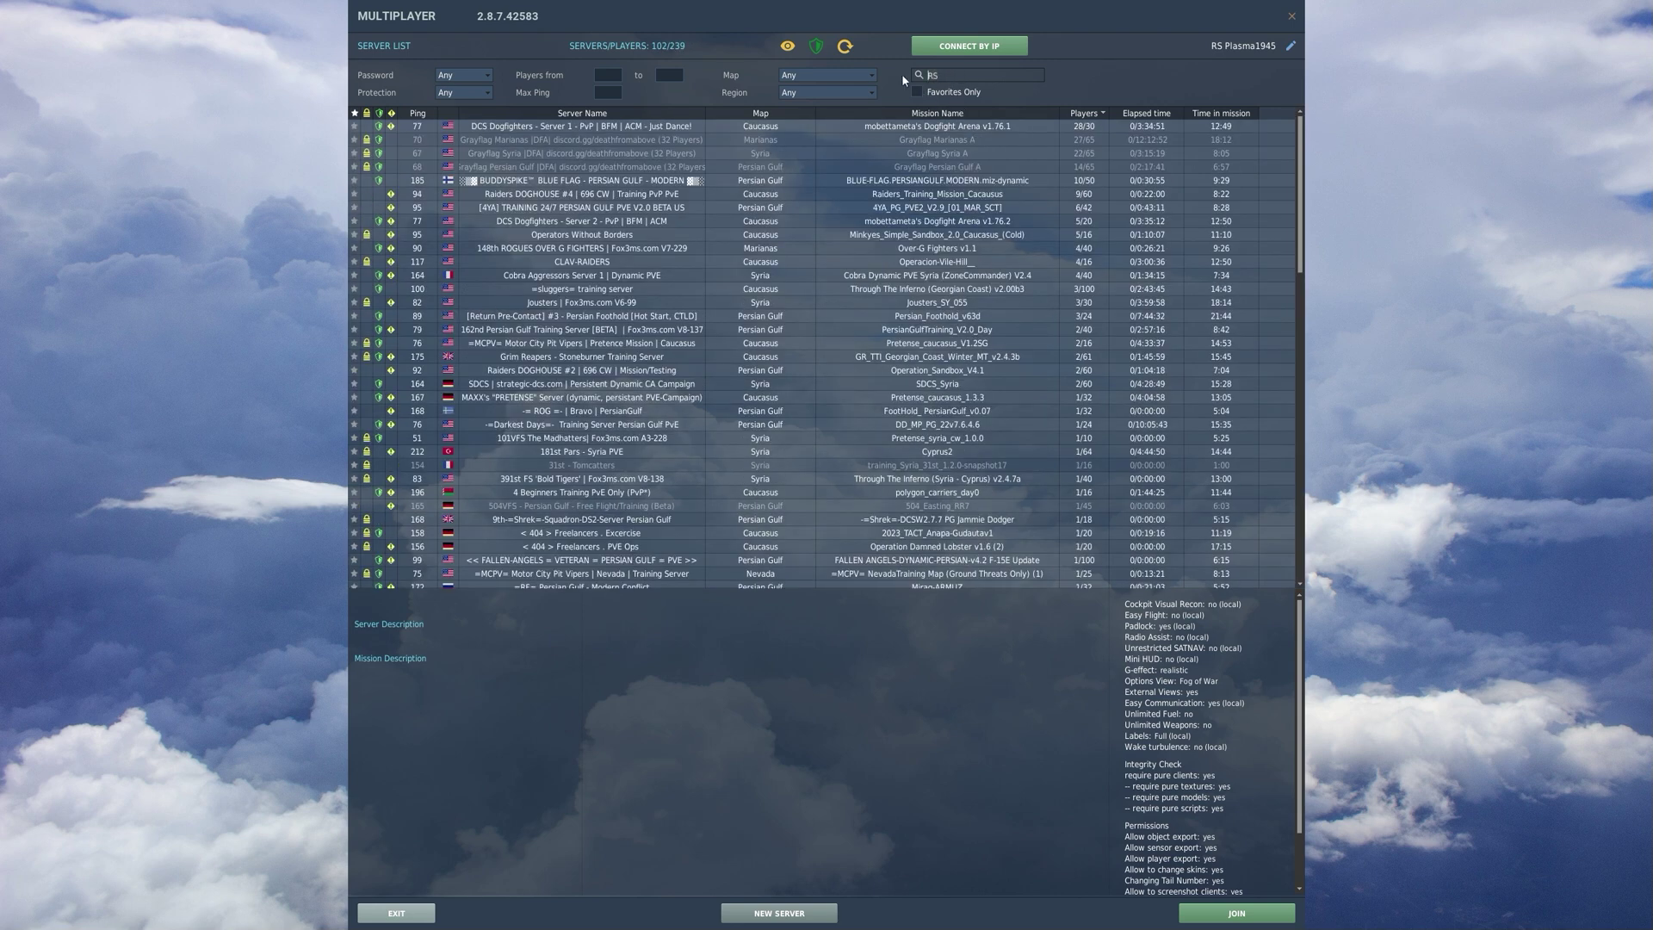
type("test")
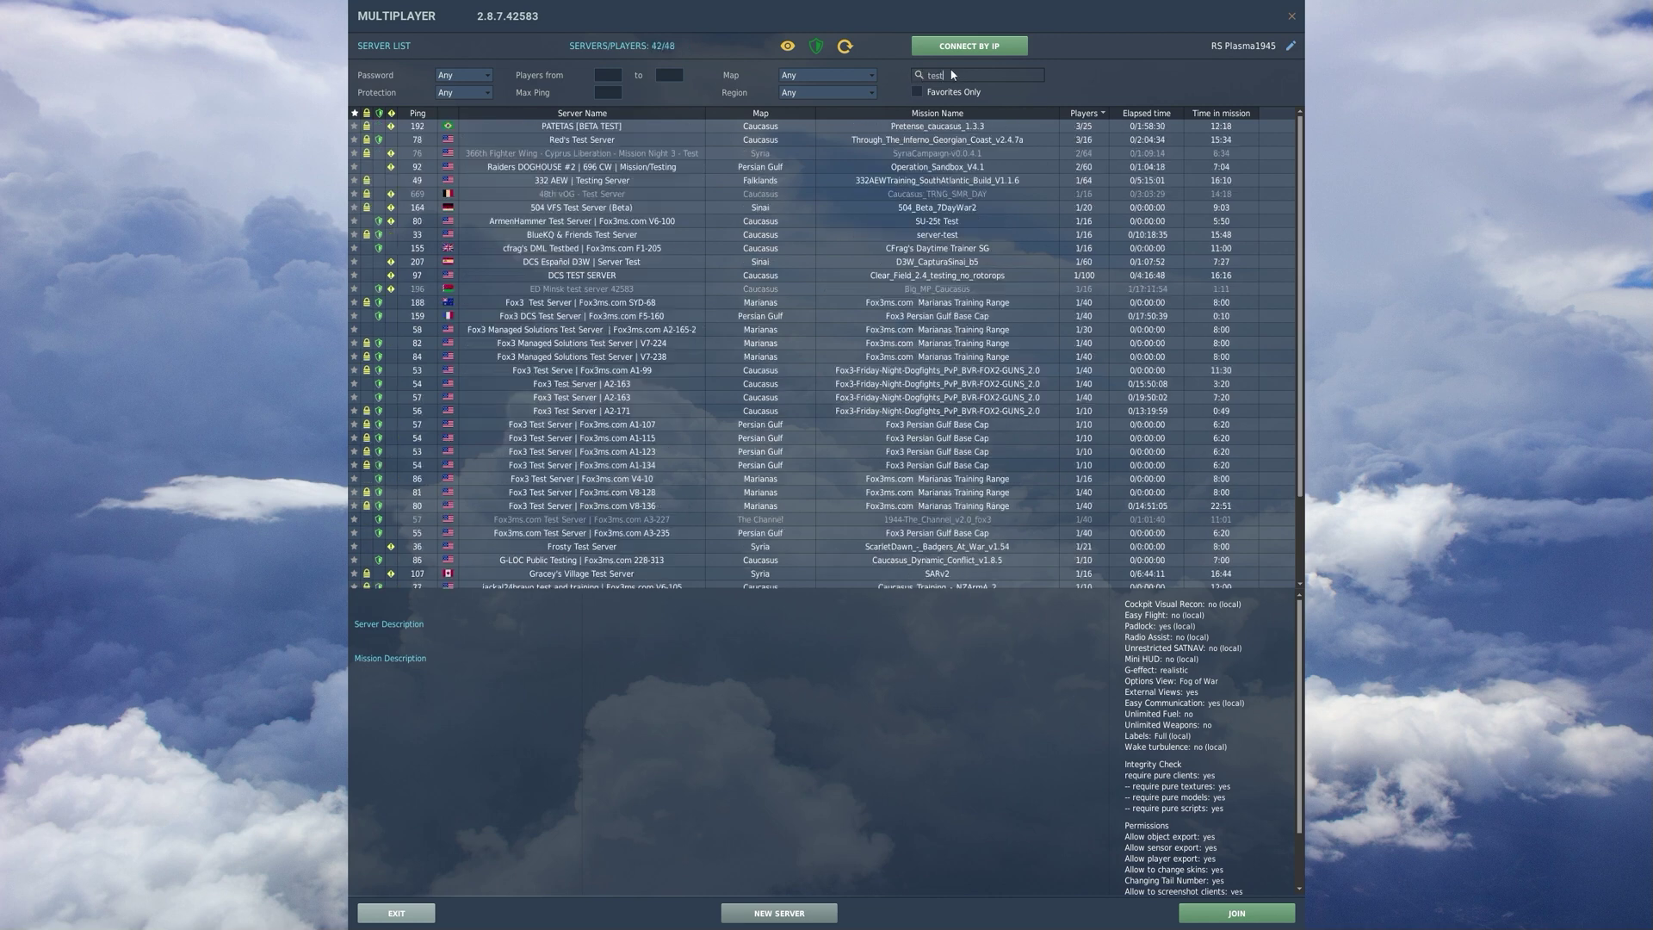
type("251")
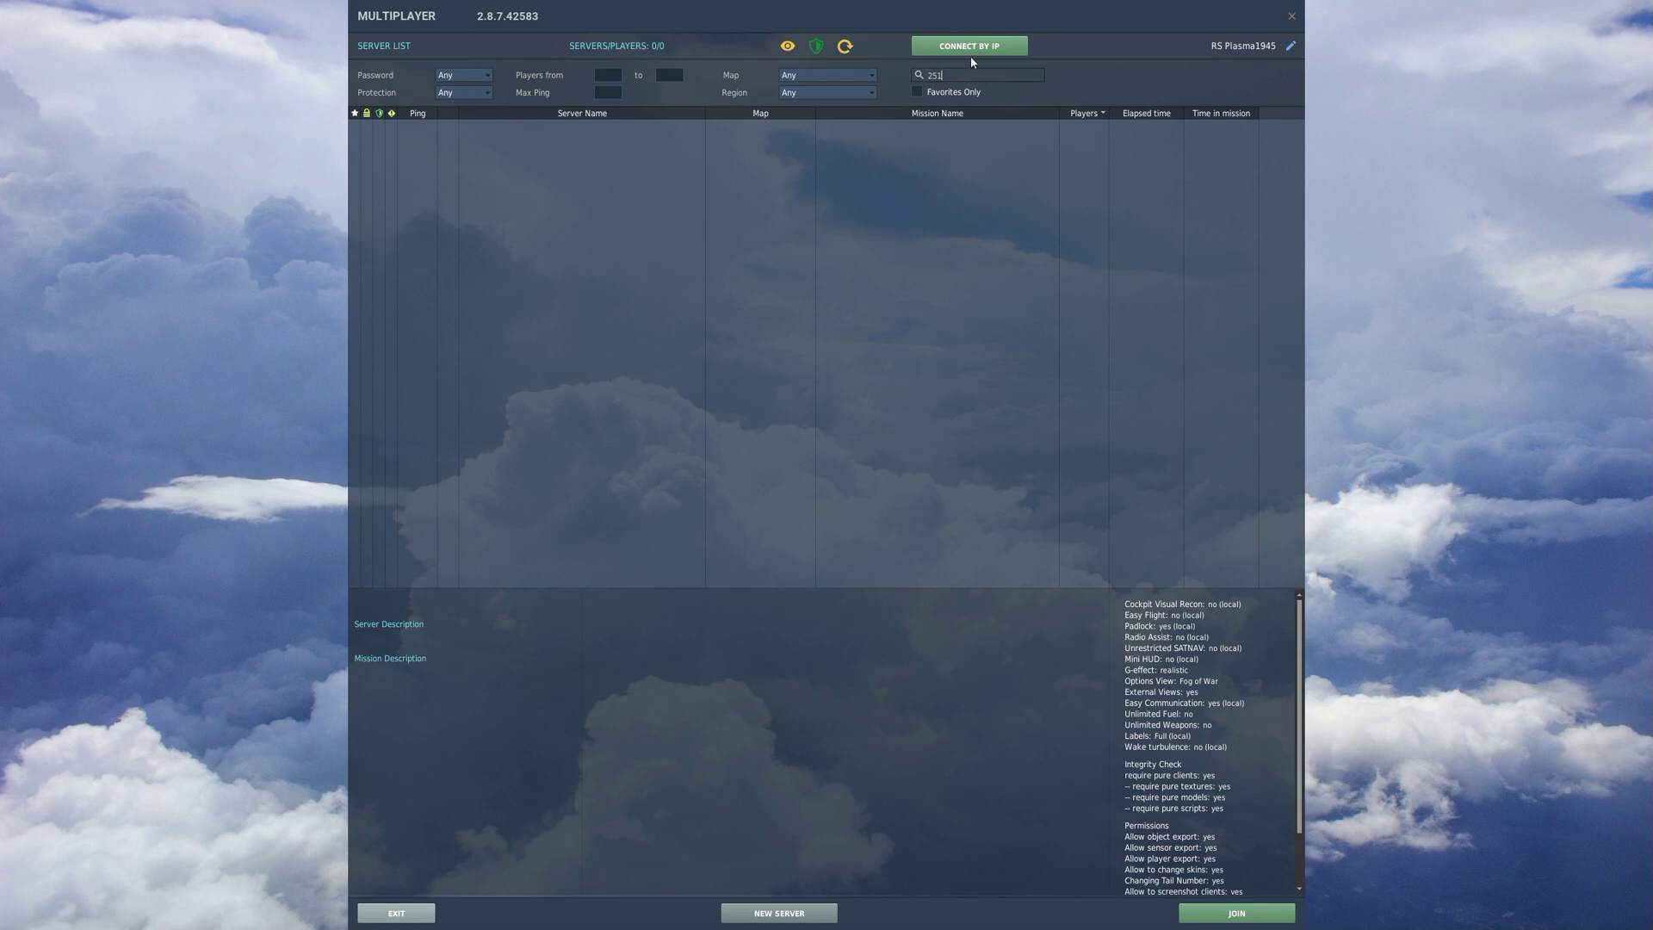
Copy the server address 207.32.218.251:10308 from the dashboard into the DCS Connect by IP dialog.
key("alt+Tab")
left_click_drag(196, 287, 109, 287)
left_click(307, 287)
mouse_move(307, 287)
left_mouse_down()
mouse_move(101, 287)
mouse_move(157, 249)
mouse_move(297, 286)
mouse_move(104, 287)
left_mouse_up()
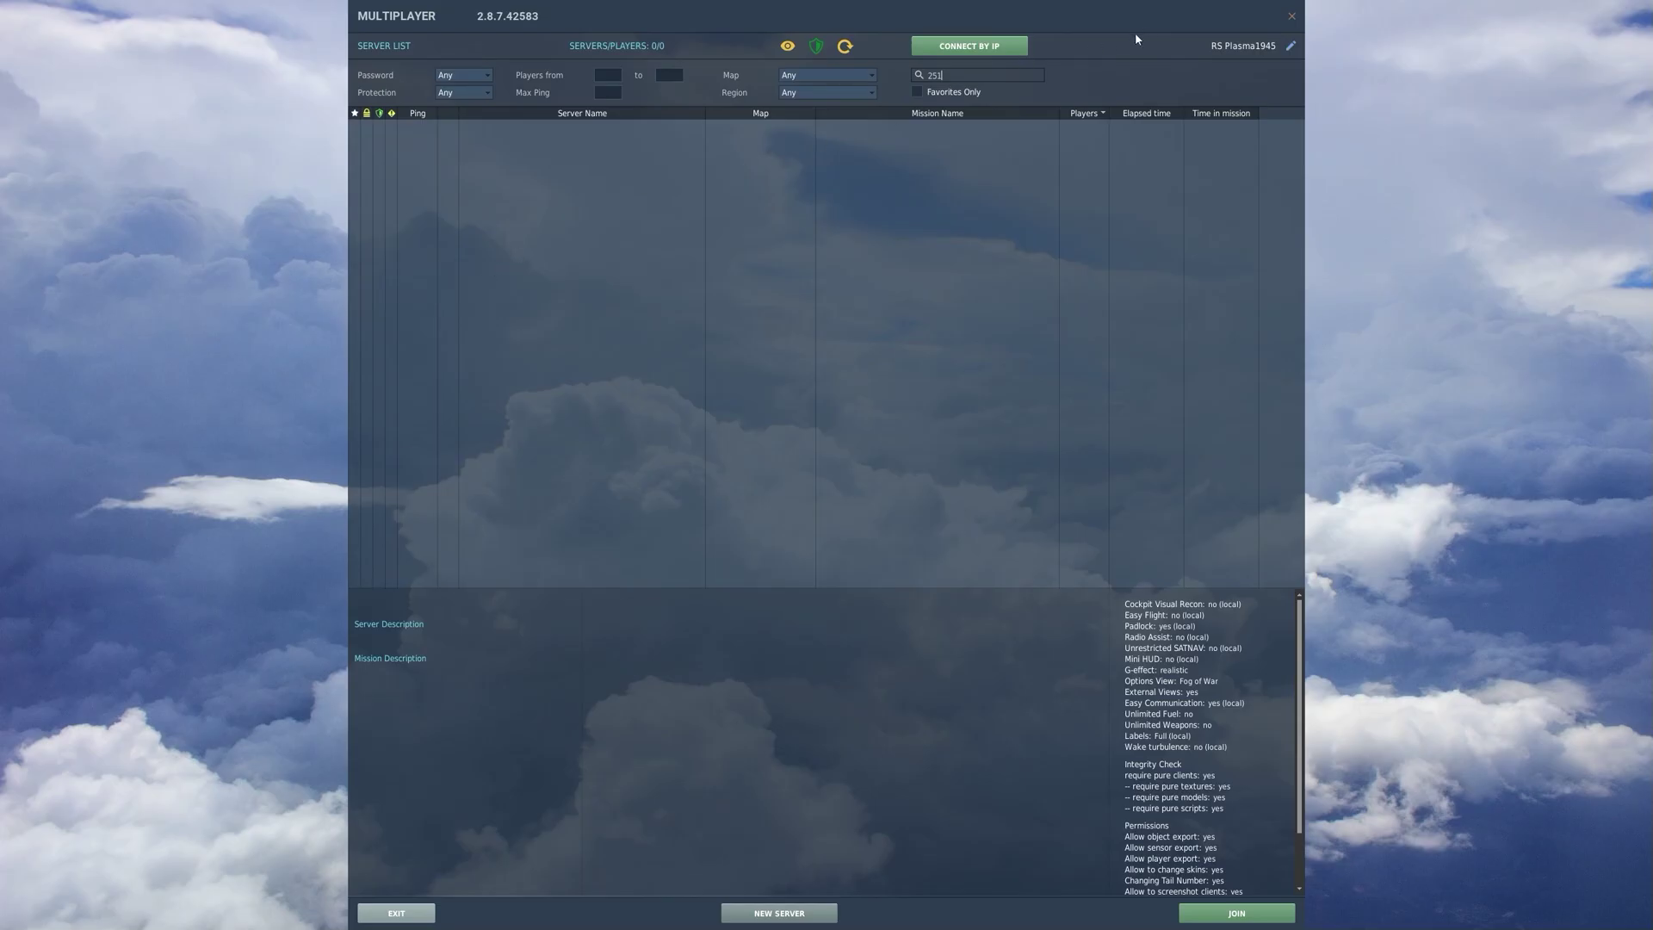
left_click(988, 47)
Join the hidden server at 207.32.218.251:10308 by pasting the address and entering the server password.
left_click_drag(795, 455, 670, 454)
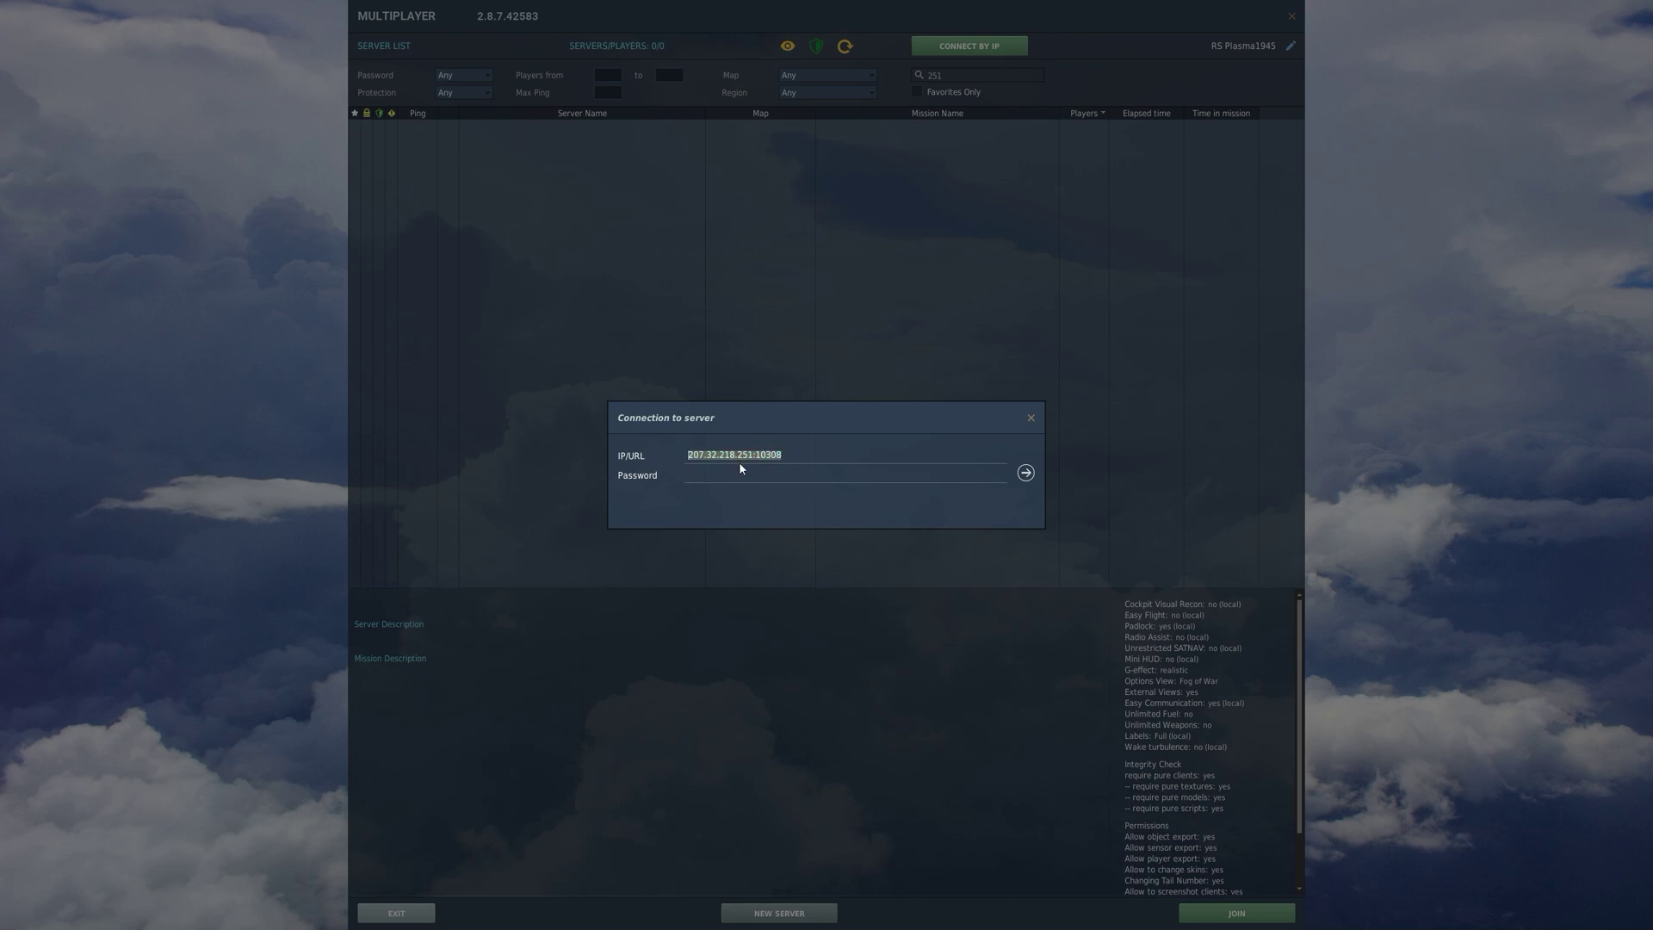
type("207.32.218.251Port: 10308")
left_click(694, 457)
key("Delete")
key("Delete")
key("Delete")
key("Delete")
left_click(1025, 474)
key("Return")
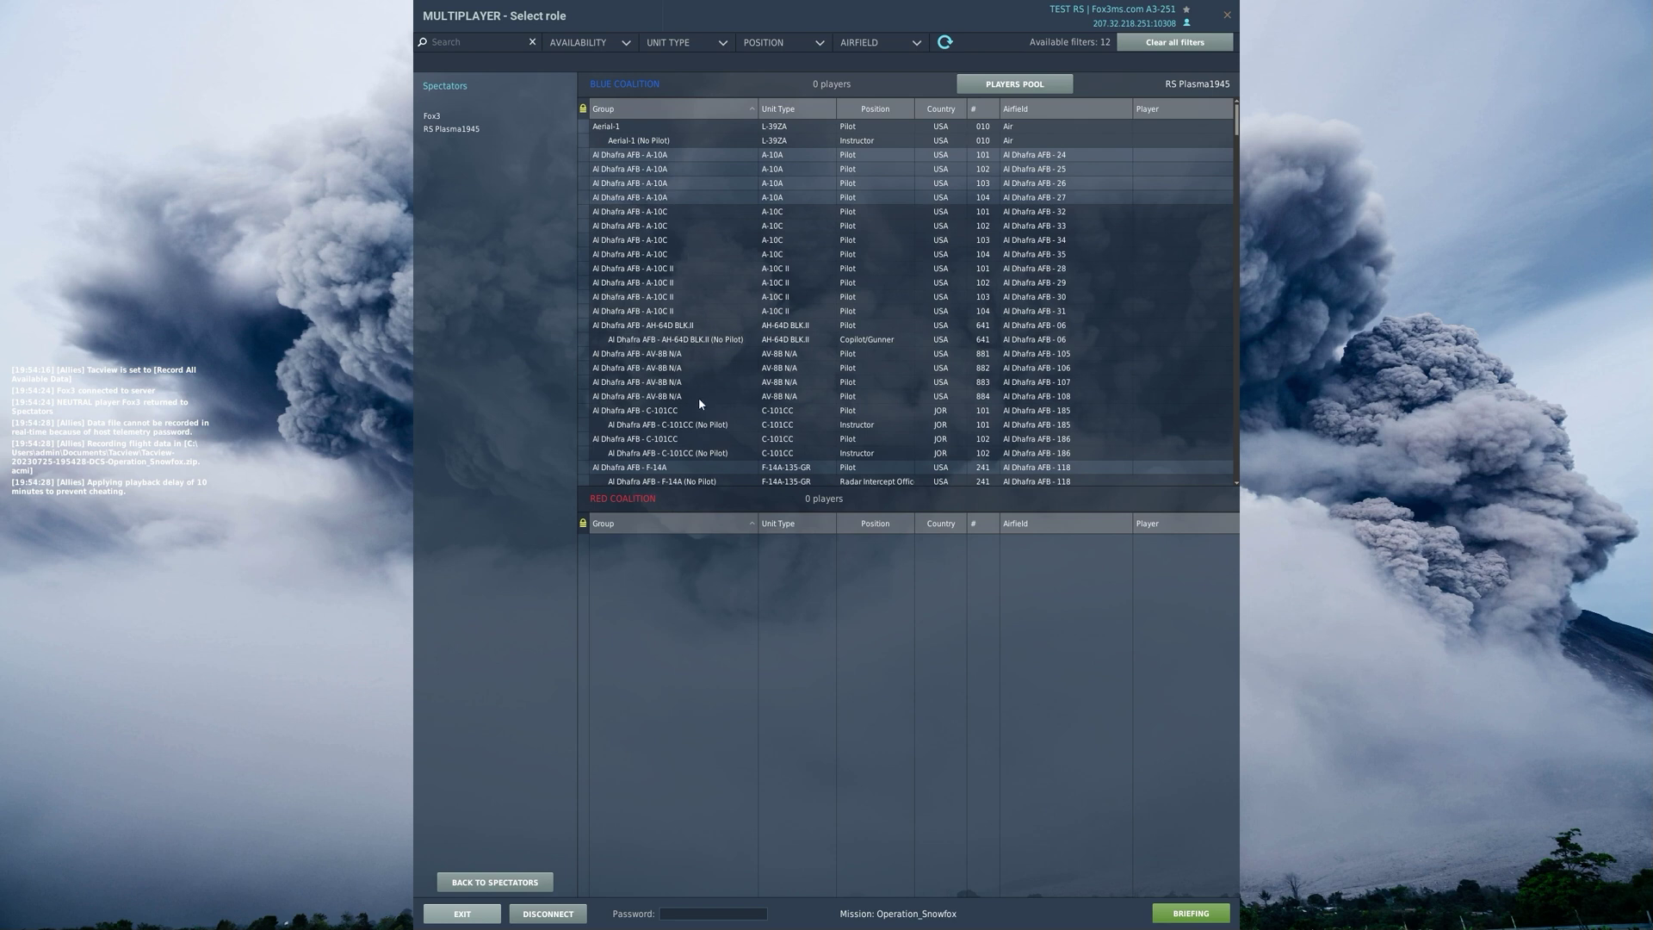
Take the first Al Dhafra A-10A slot, fly Operation_Snowfox, and switch to the F2 external view.
left_click(665, 157)
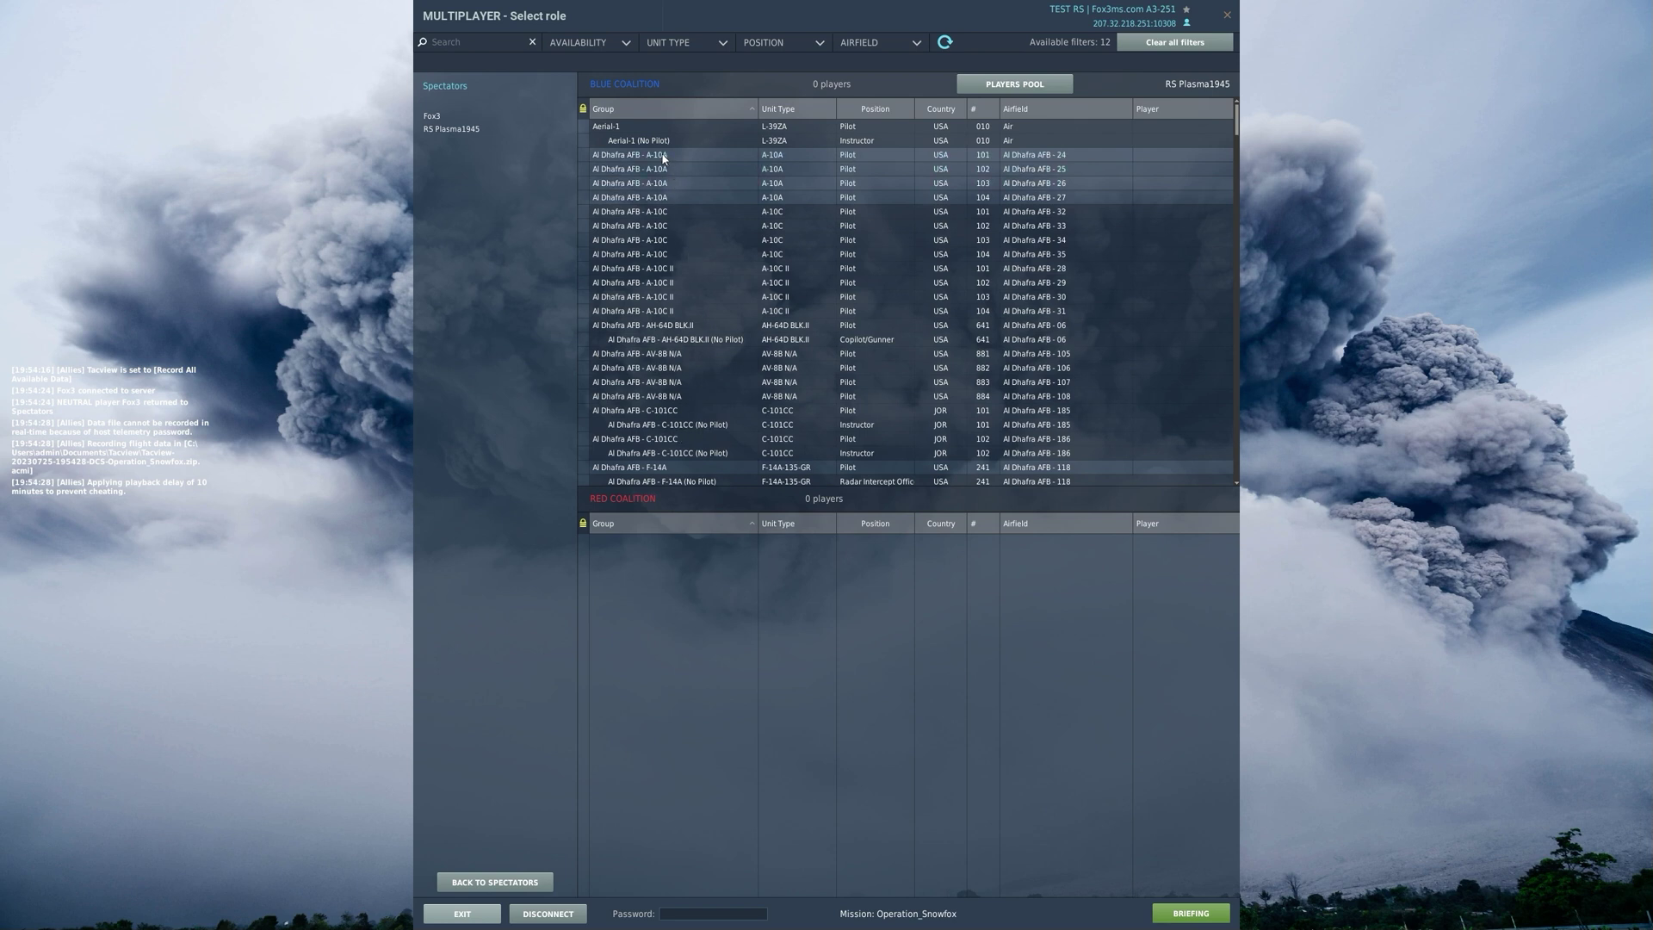
left_click(1191, 912)
left_click(1174, 701)
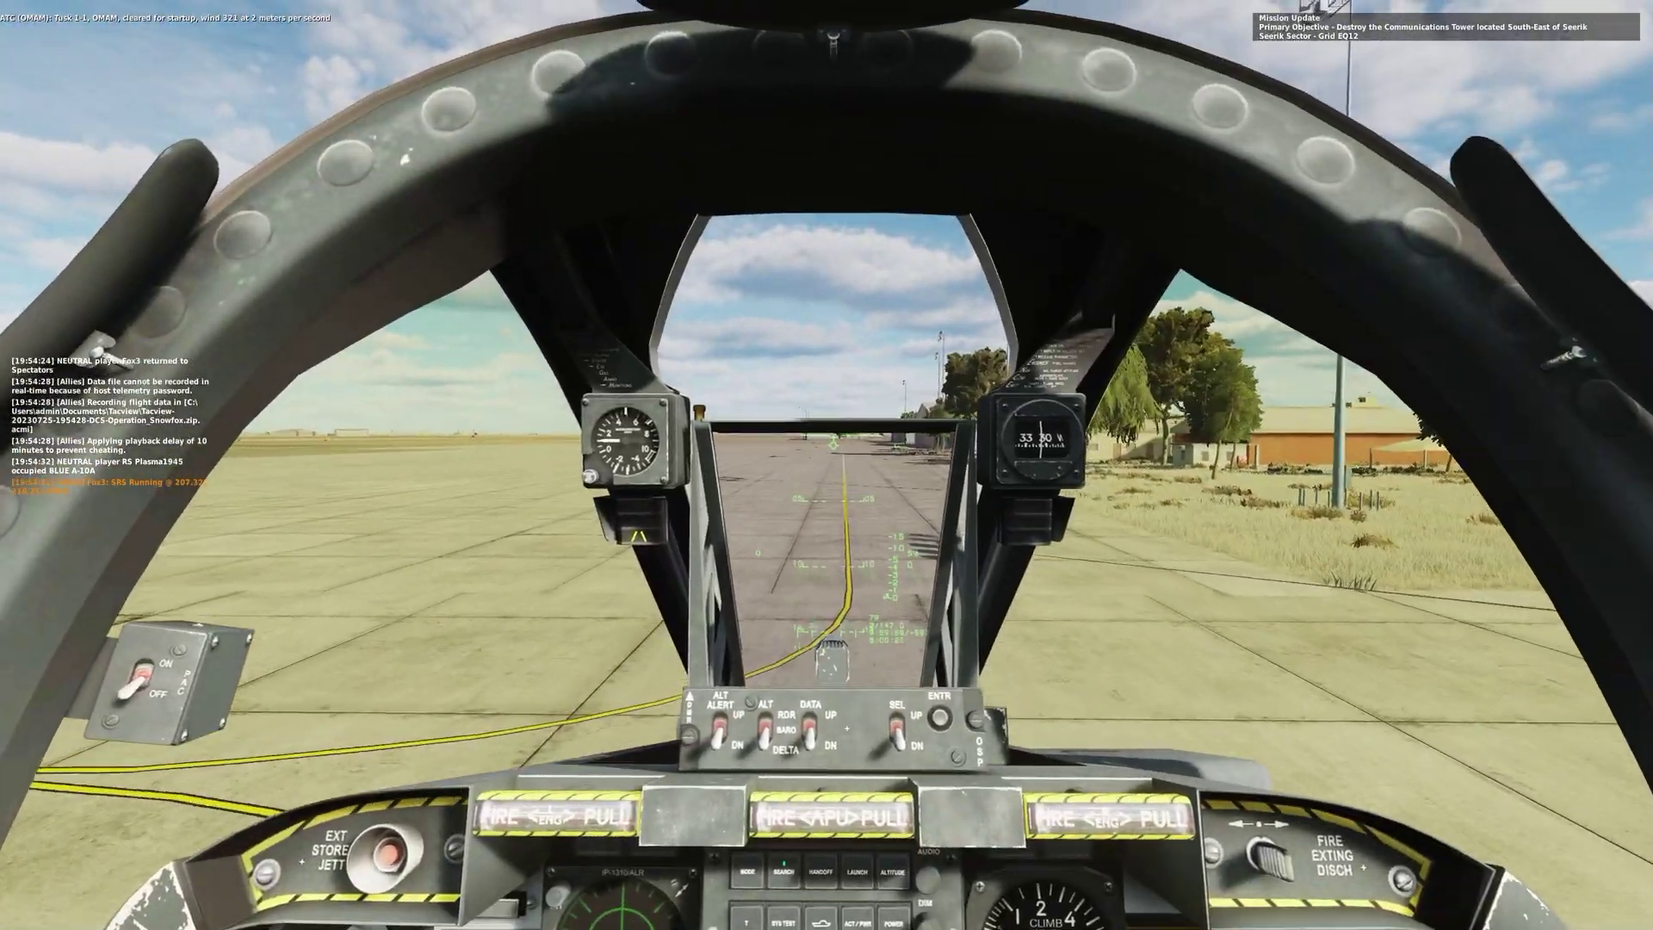
key("F2")
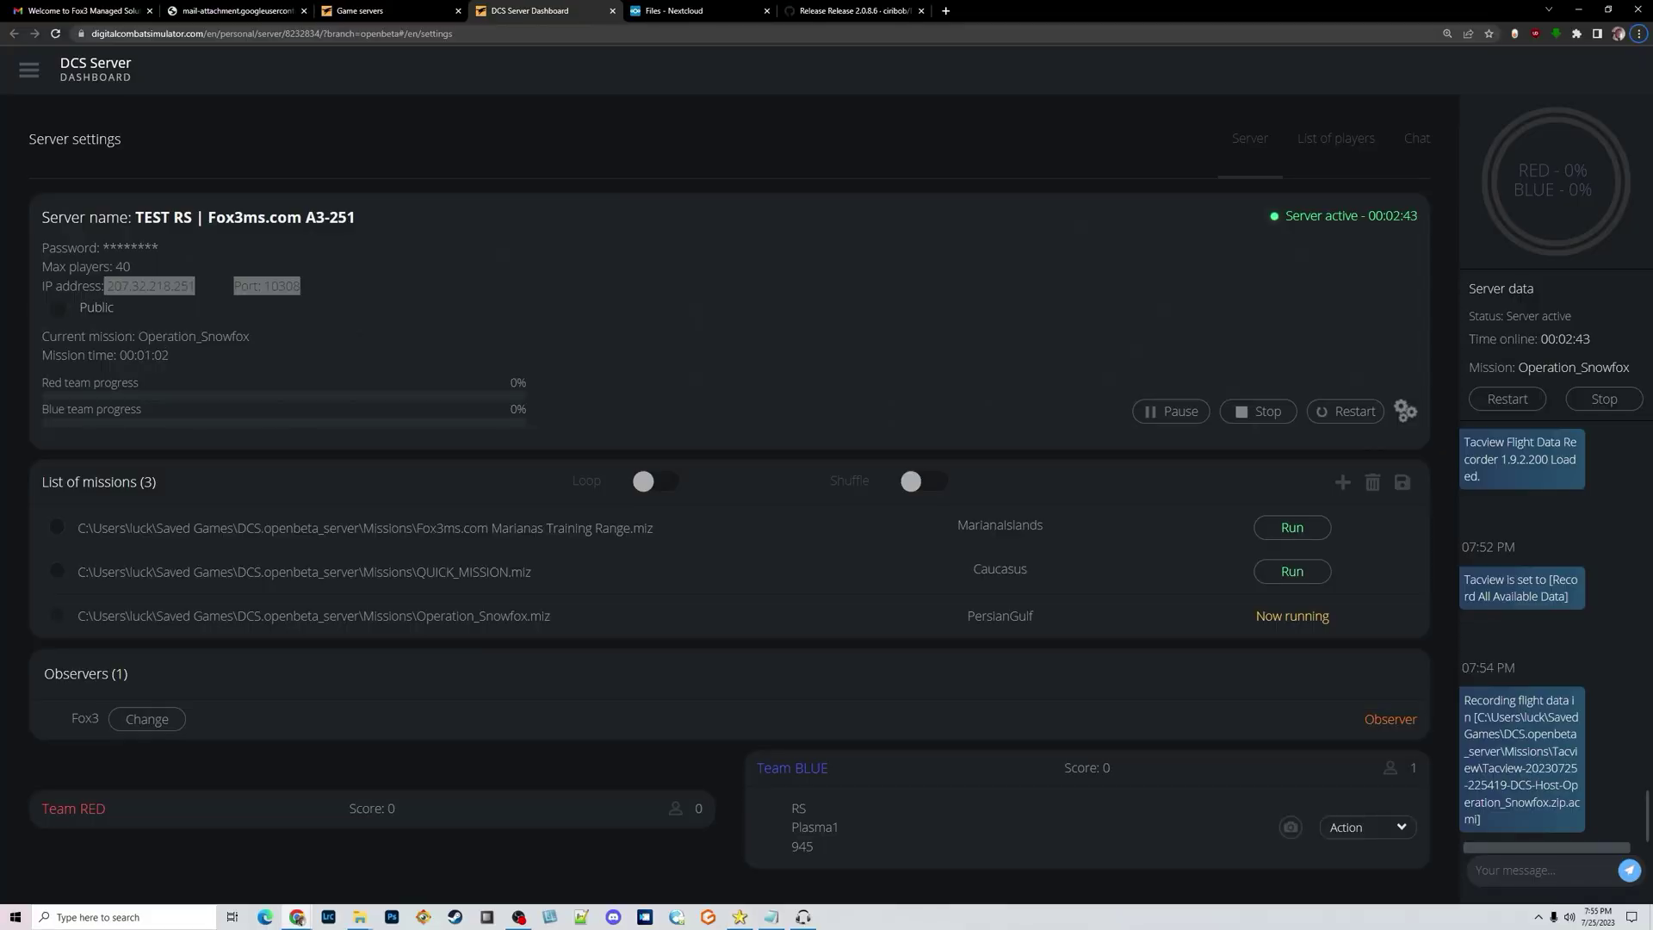
left_click(699, 15)
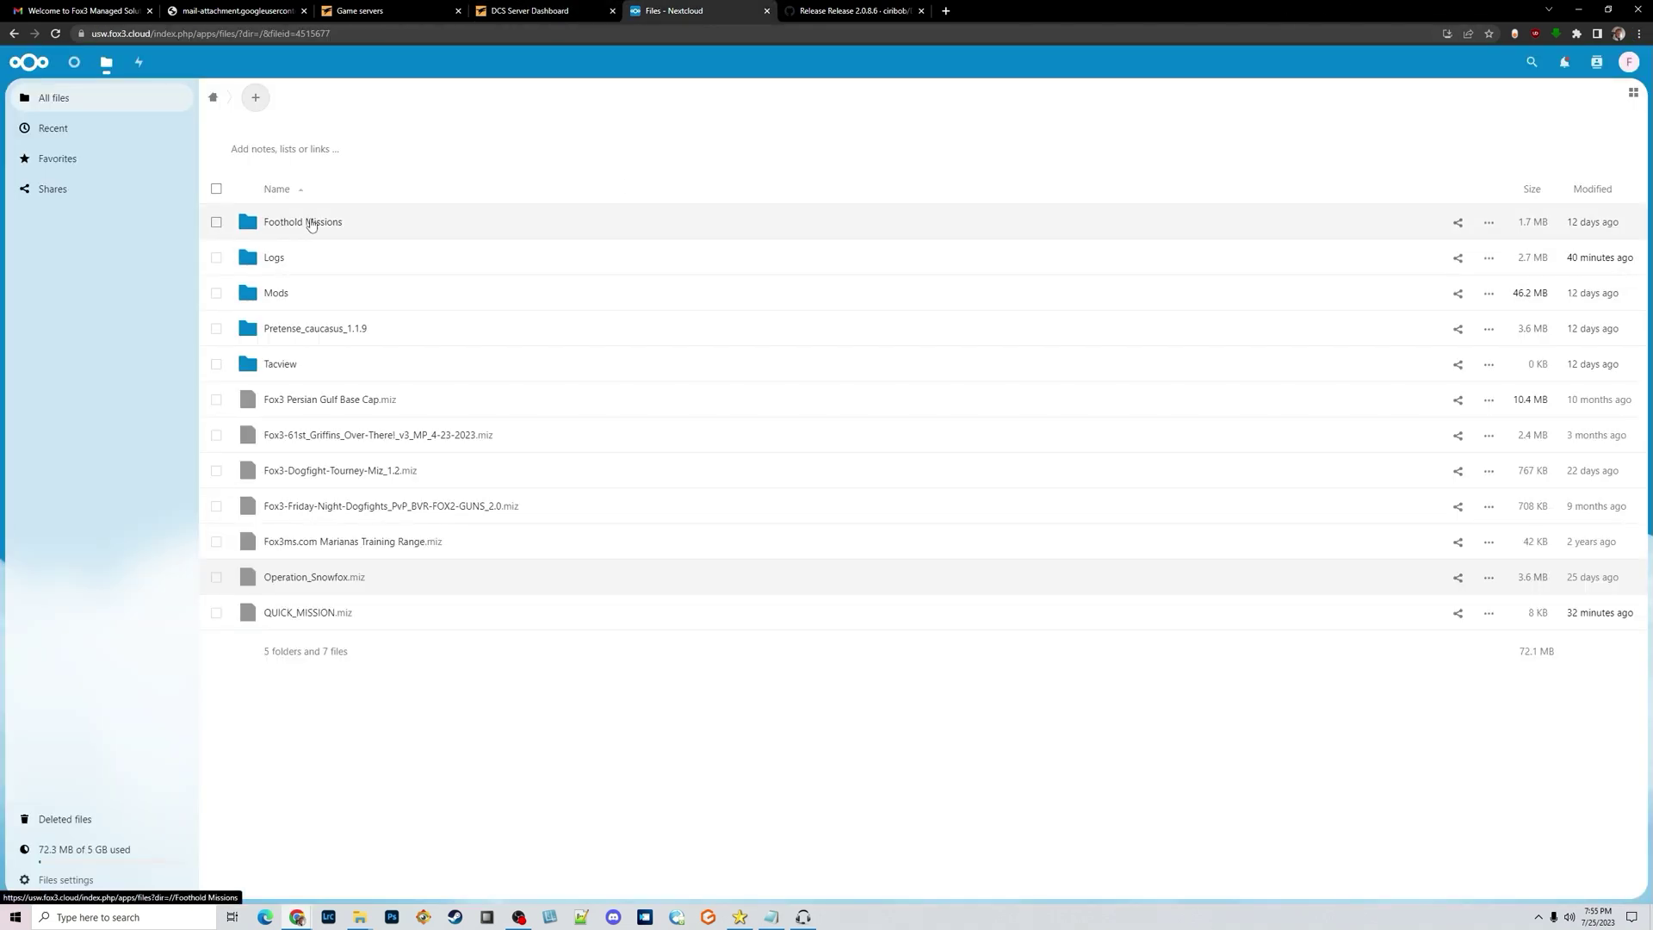
left_click(279, 367)
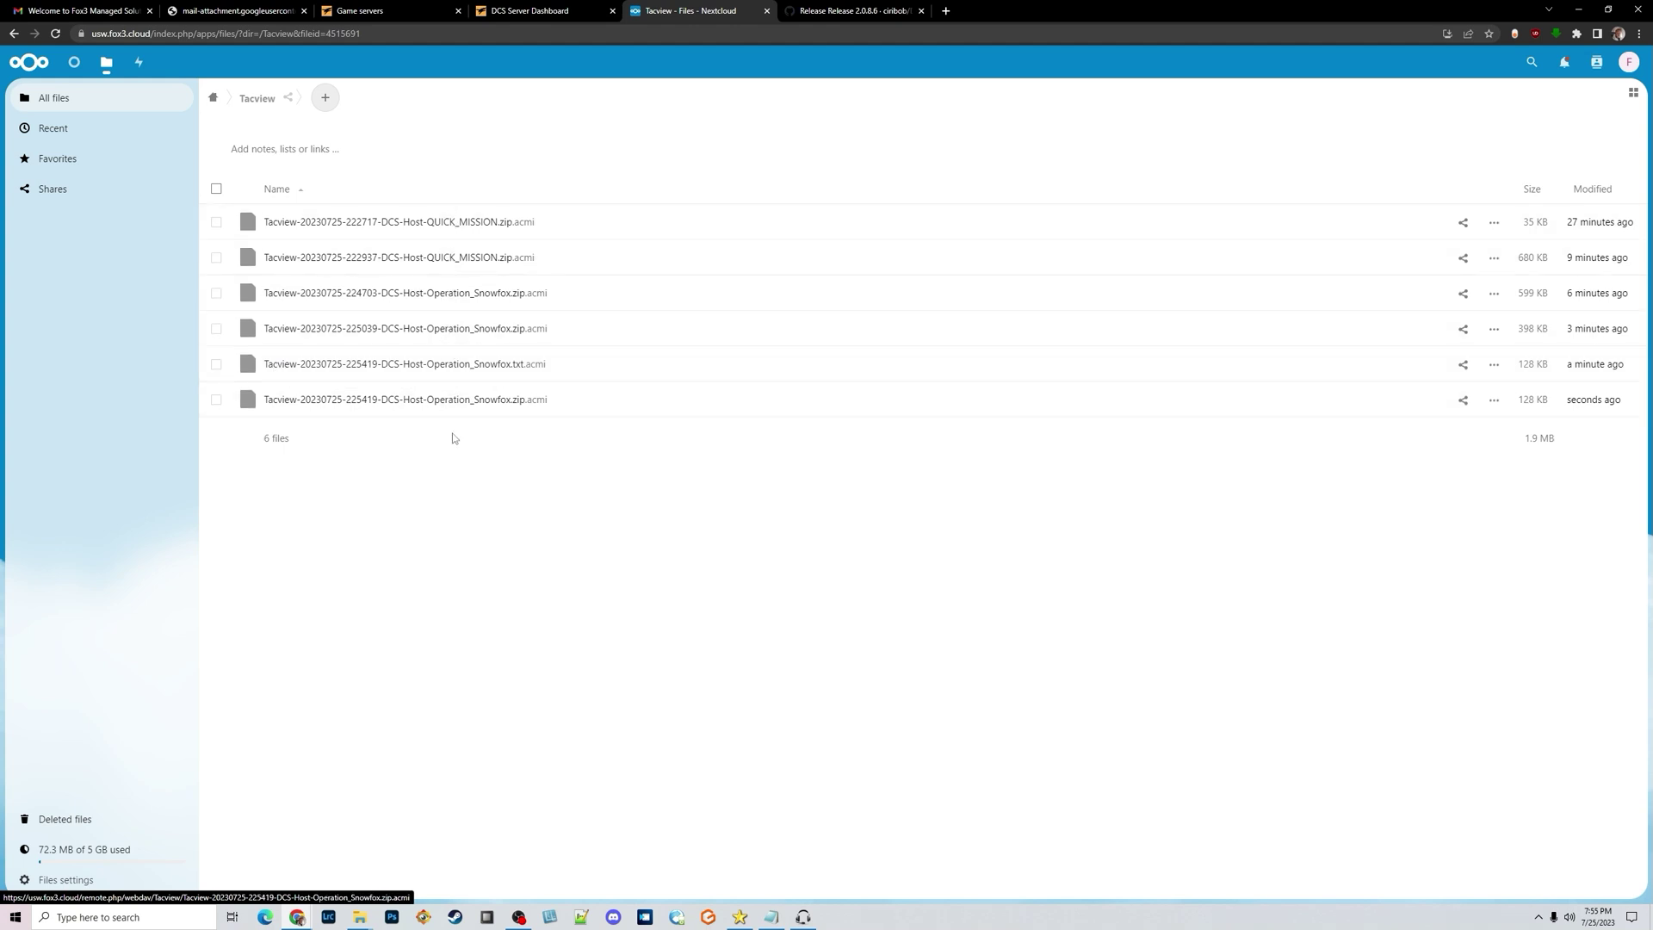
left_click(420, 261)
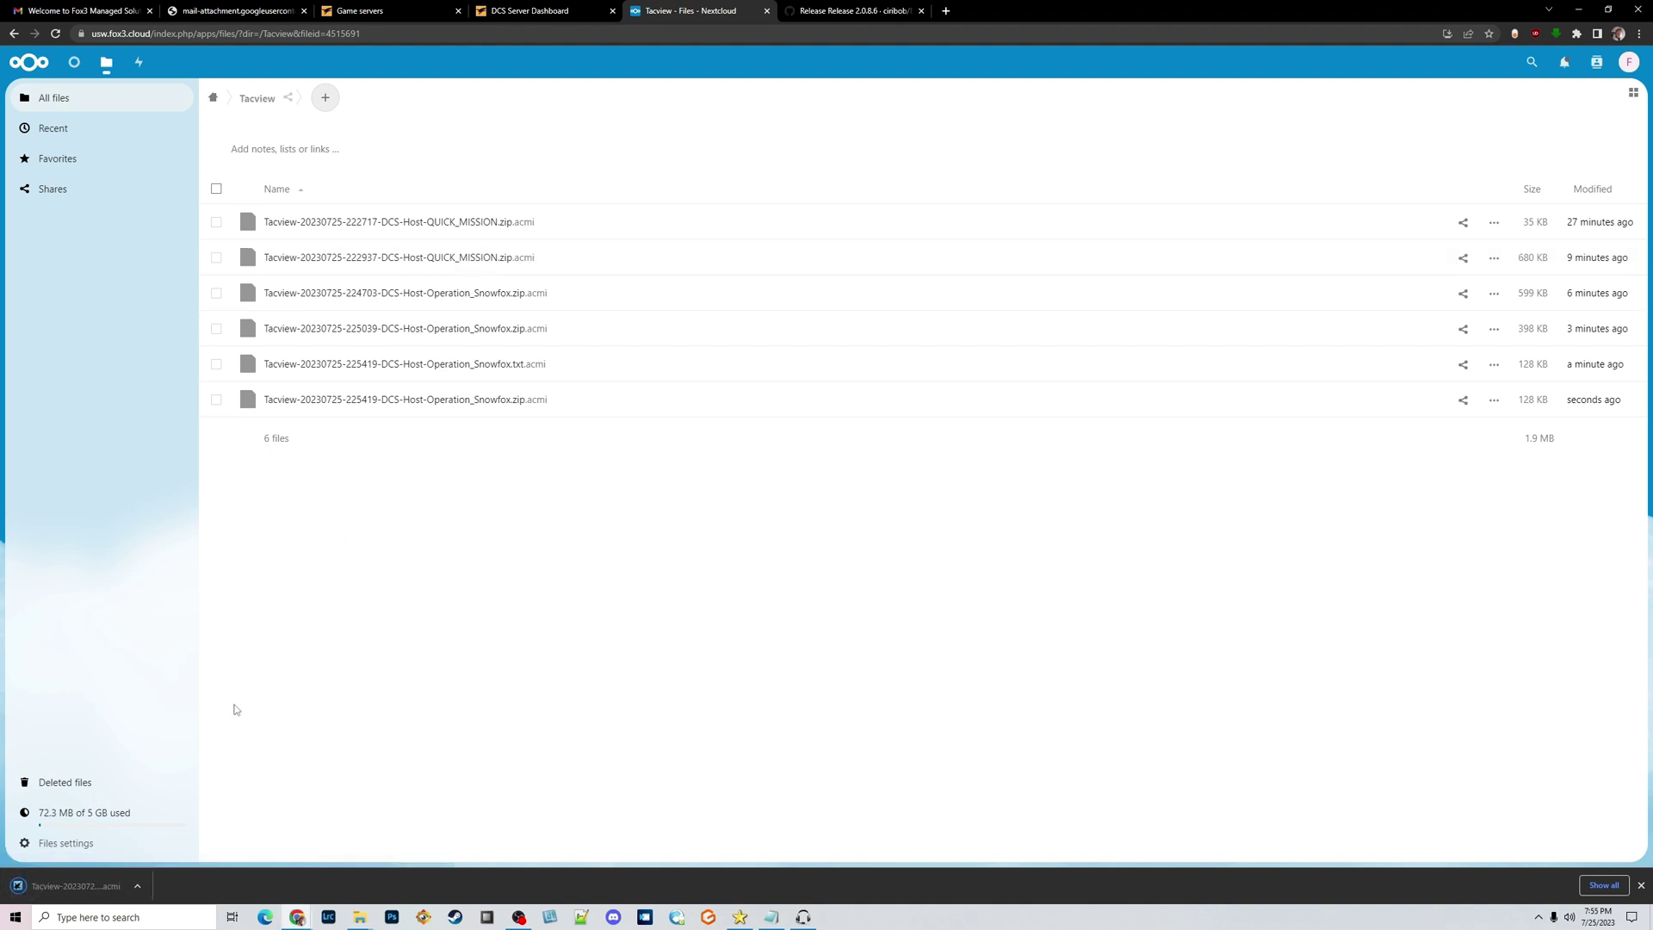
left_click(78, 886)
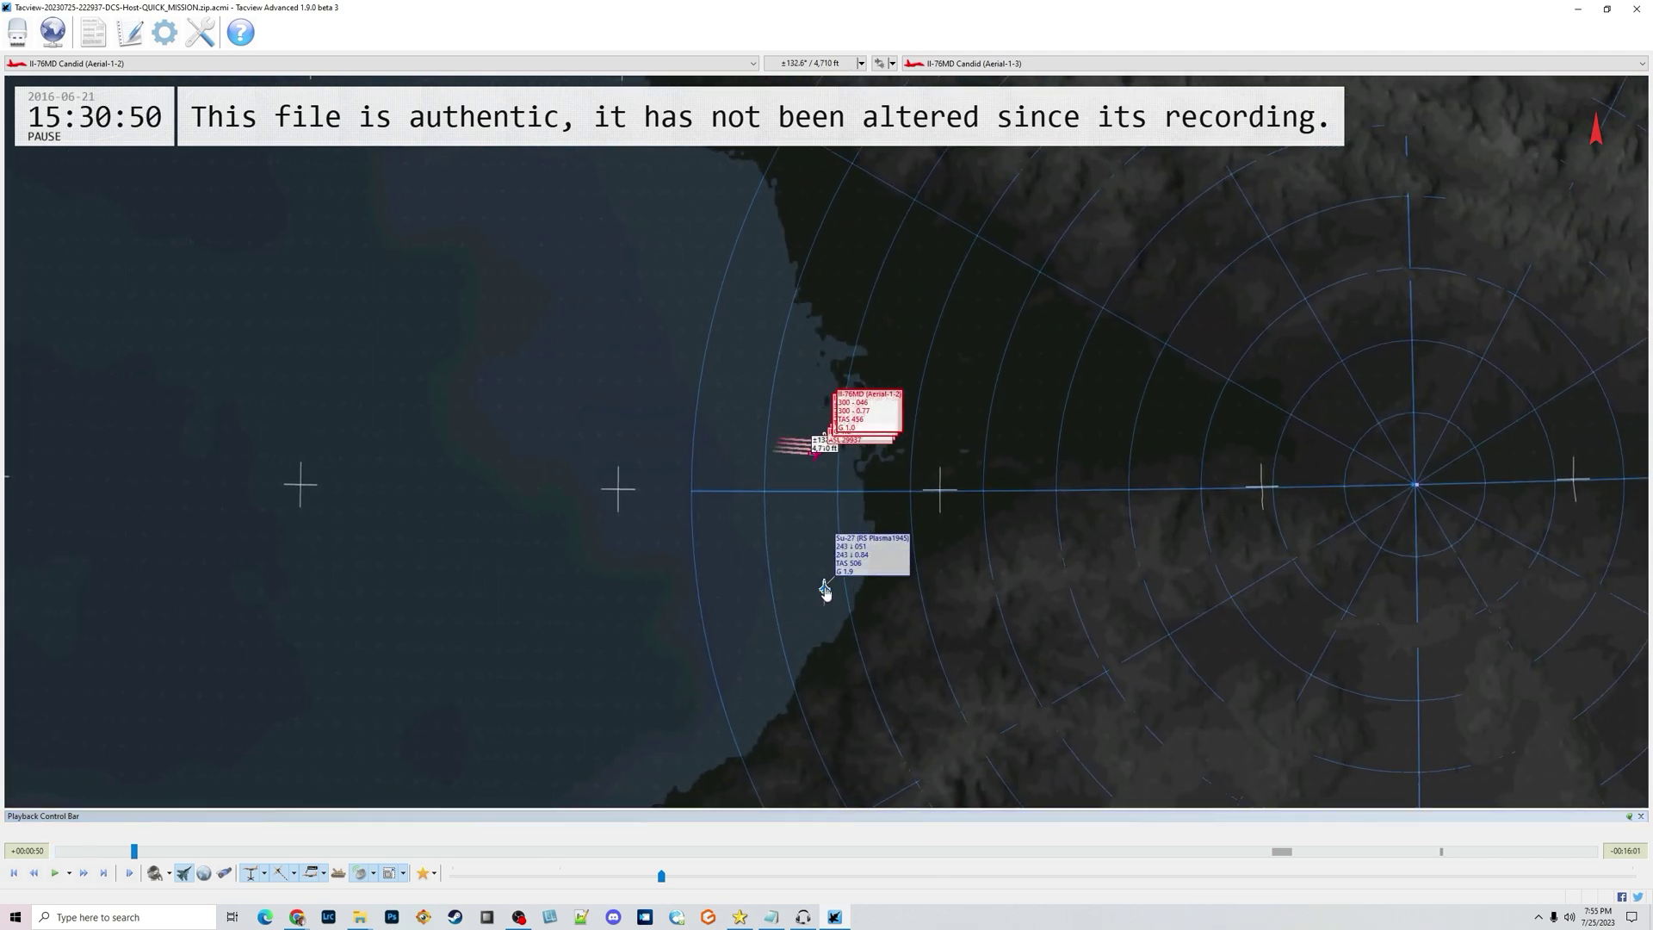
Focus the replay on the Su-27, make it the secondary object, and tilt the camera around it.
left_click(825, 590)
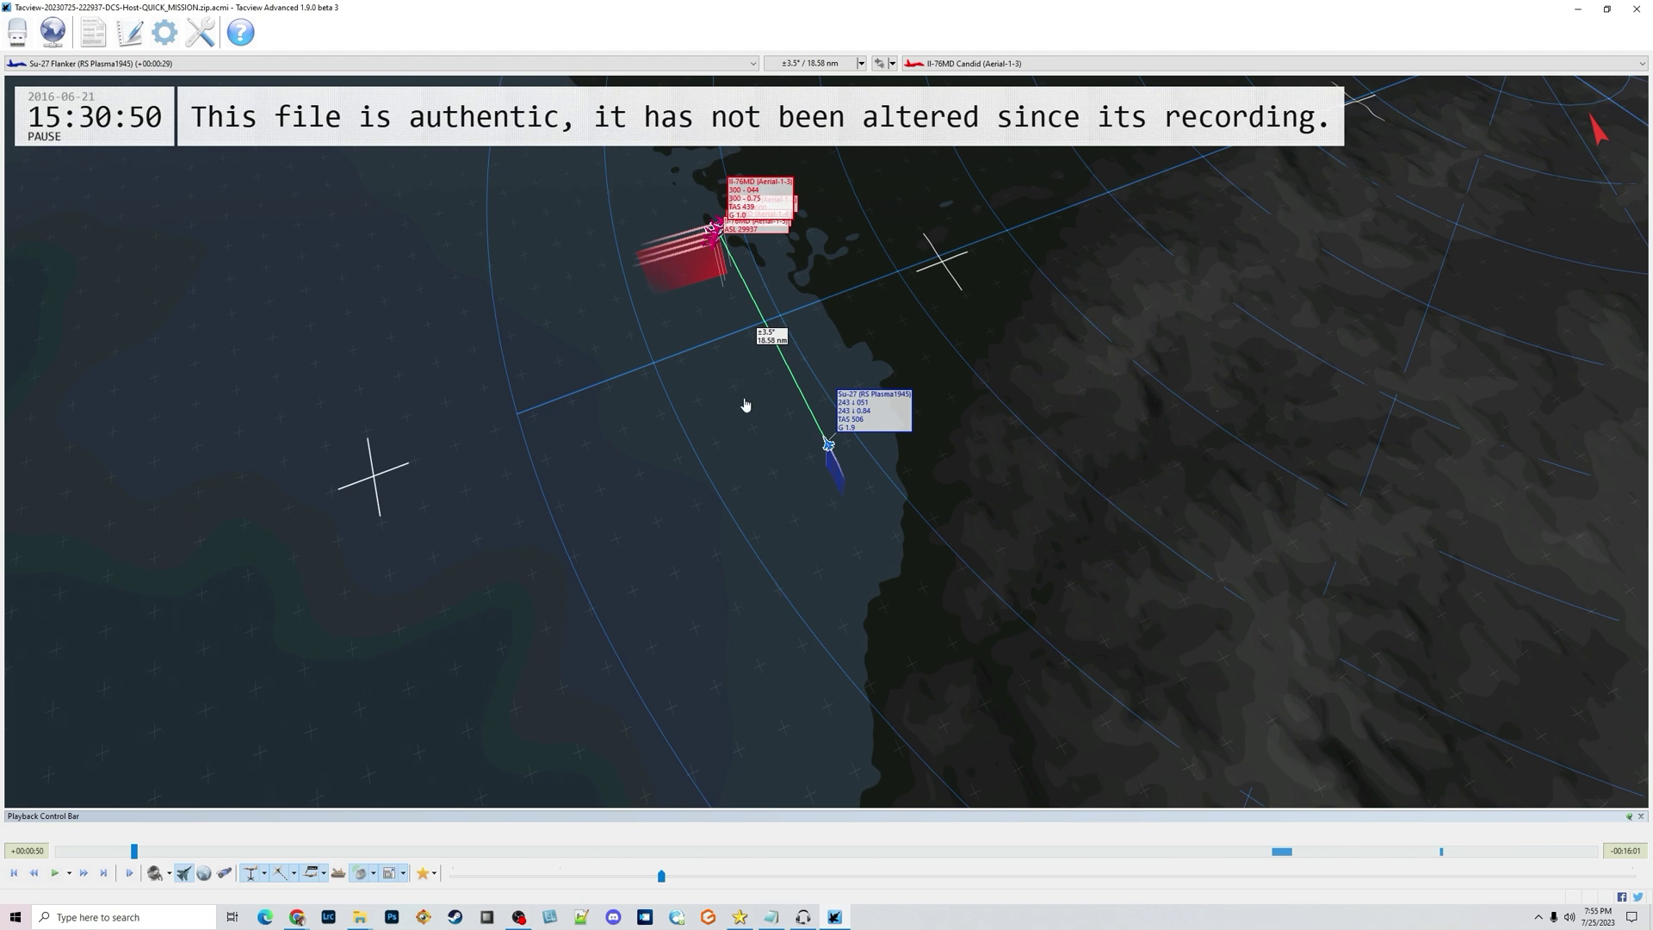
scroll(657, 284, "up", 2)
left_click_drag(657, 284, 672, 465)
scroll(628, 415, "up", 2)
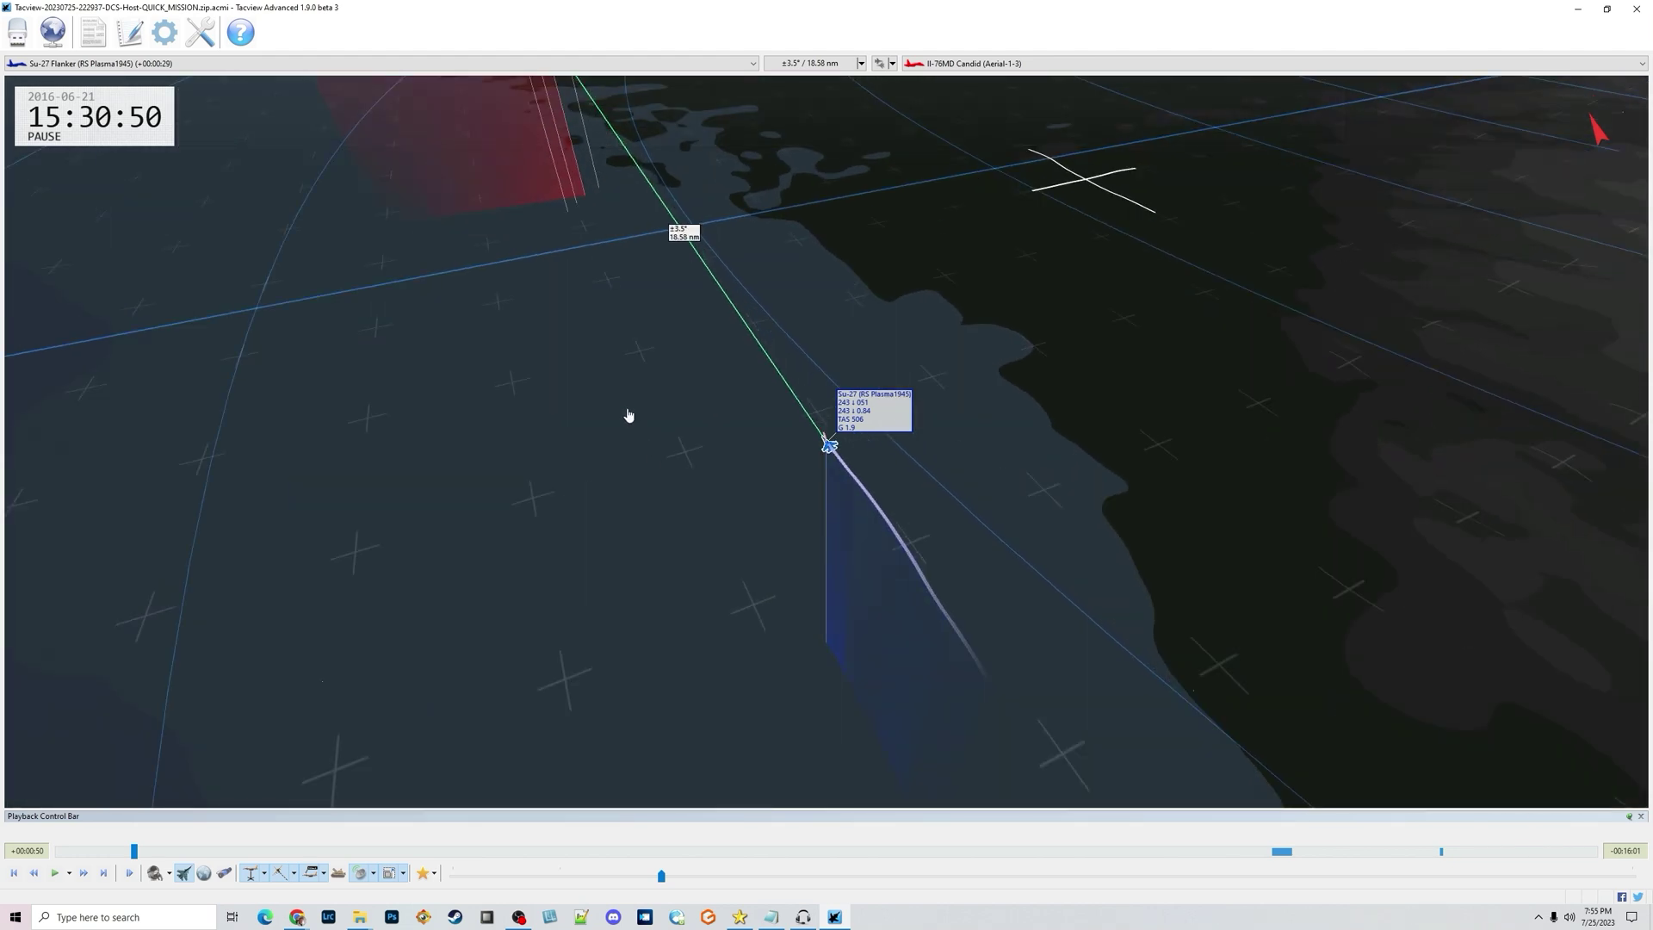
left_click(829, 448)
left_click_drag(681, 454, 693, 569)
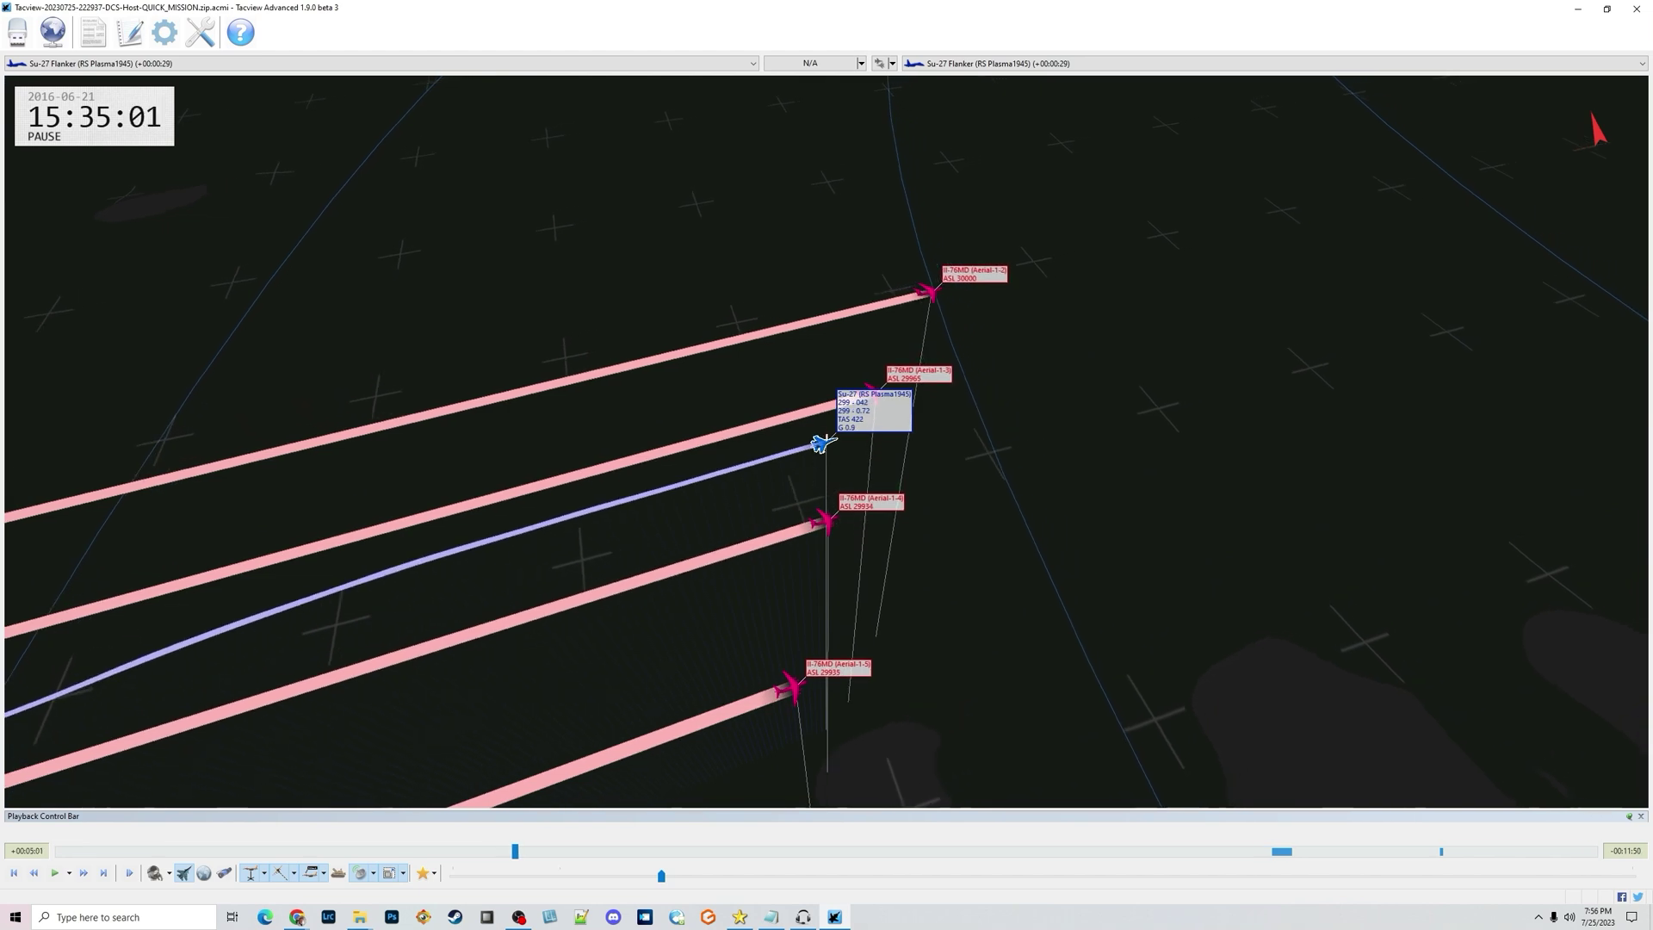
Orbit the camera along the trails, centre on Il-76MD Aerial-1-5, and rewind the replay to an earlier moment.
left_click_drag(940, 372, 983, 498)
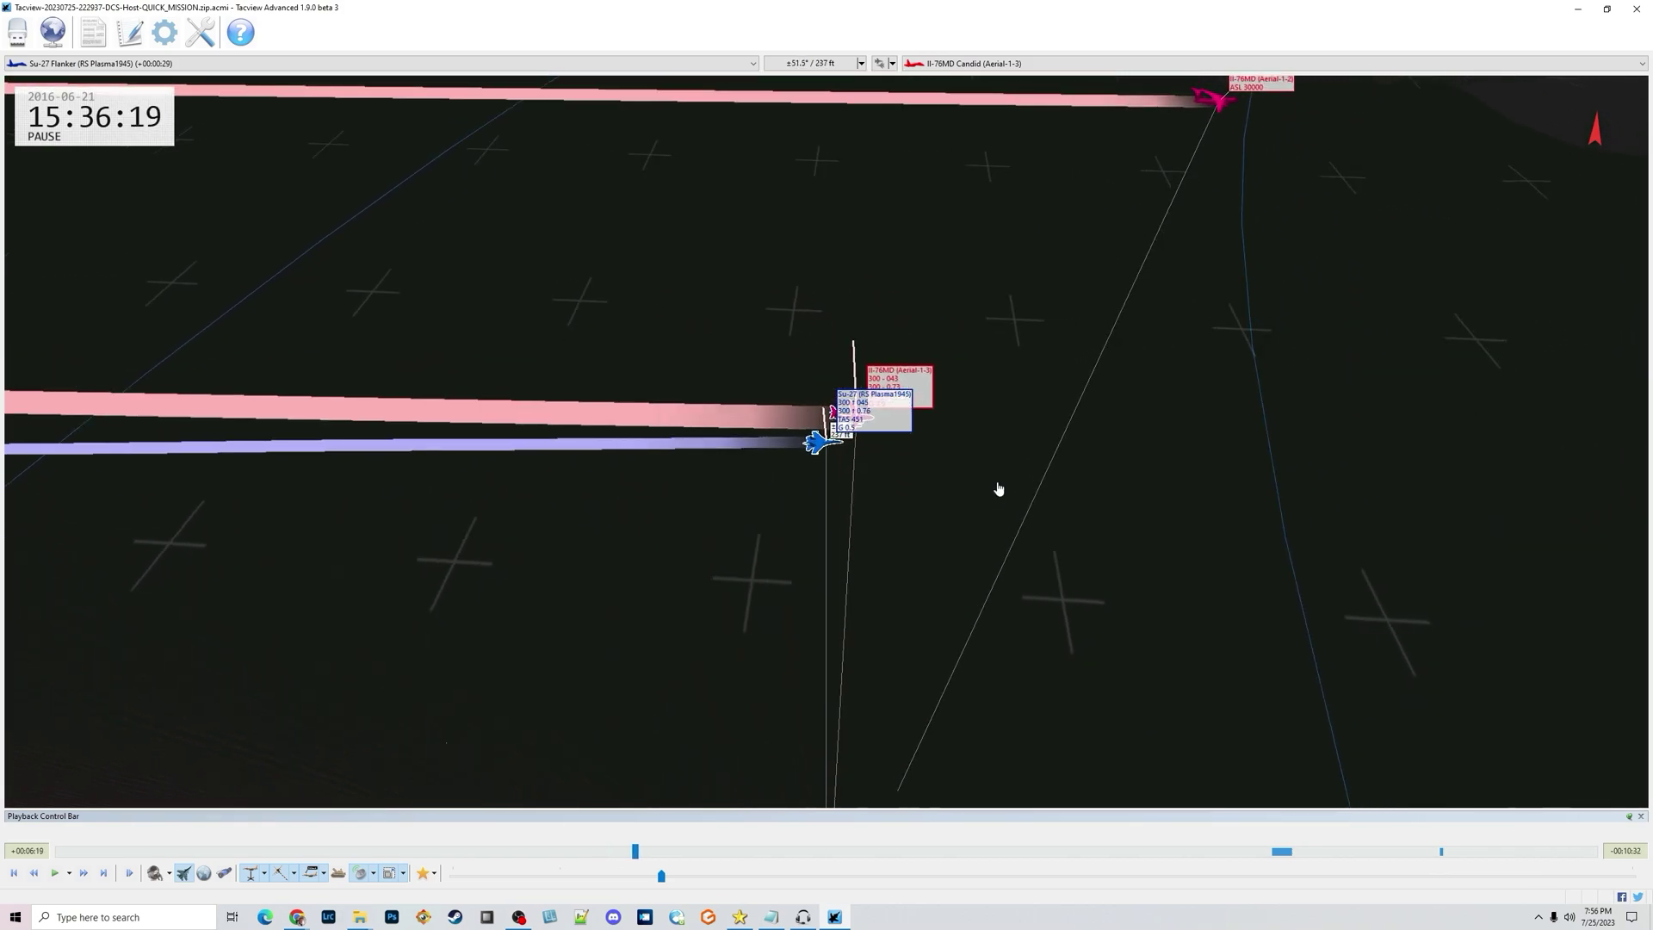
left_click_drag(996, 483, 992, 493)
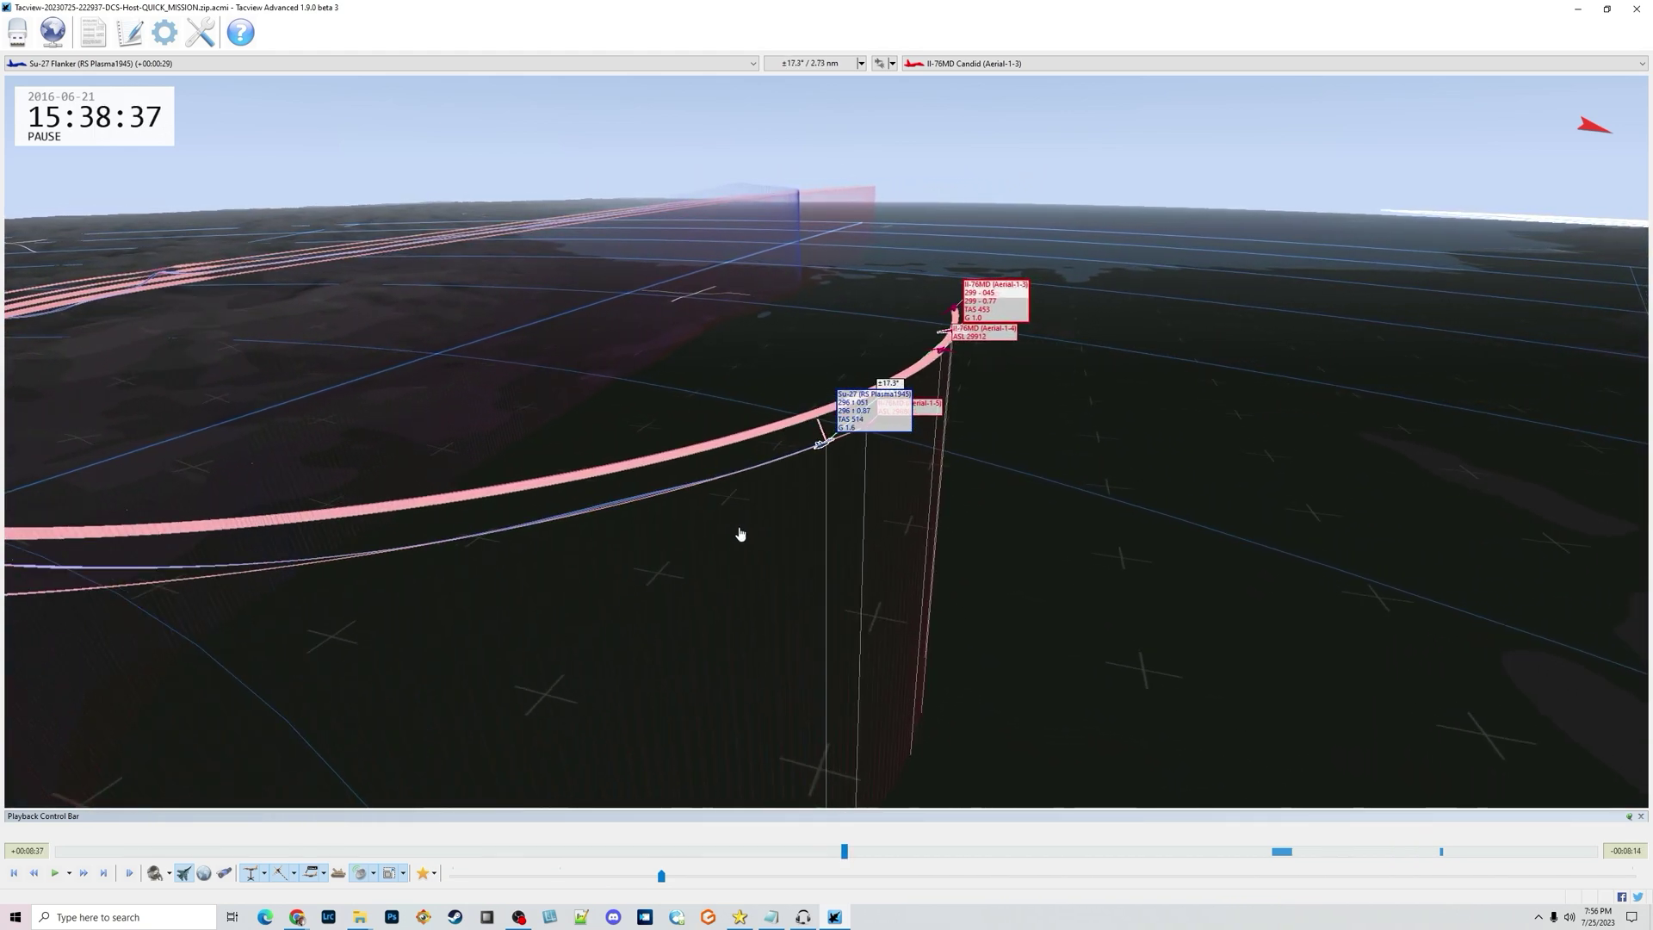
left_click_drag(740, 534, 770, 539)
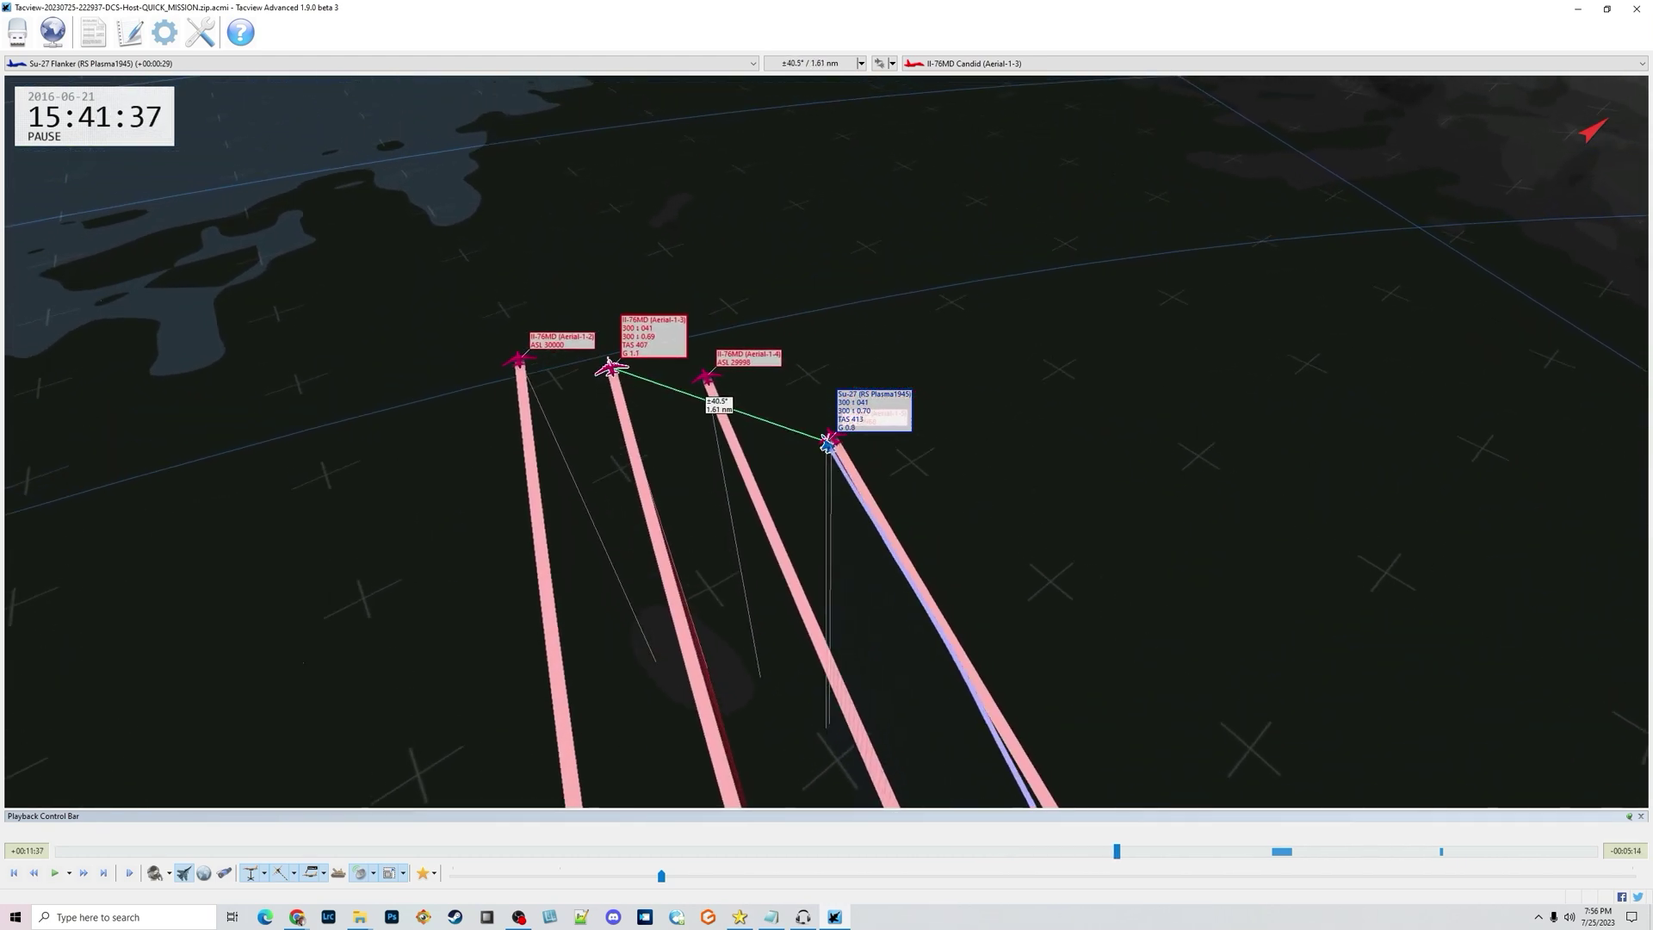
scroll(837, 508, "up", 5)
scroll(837, 508, "up", 5)
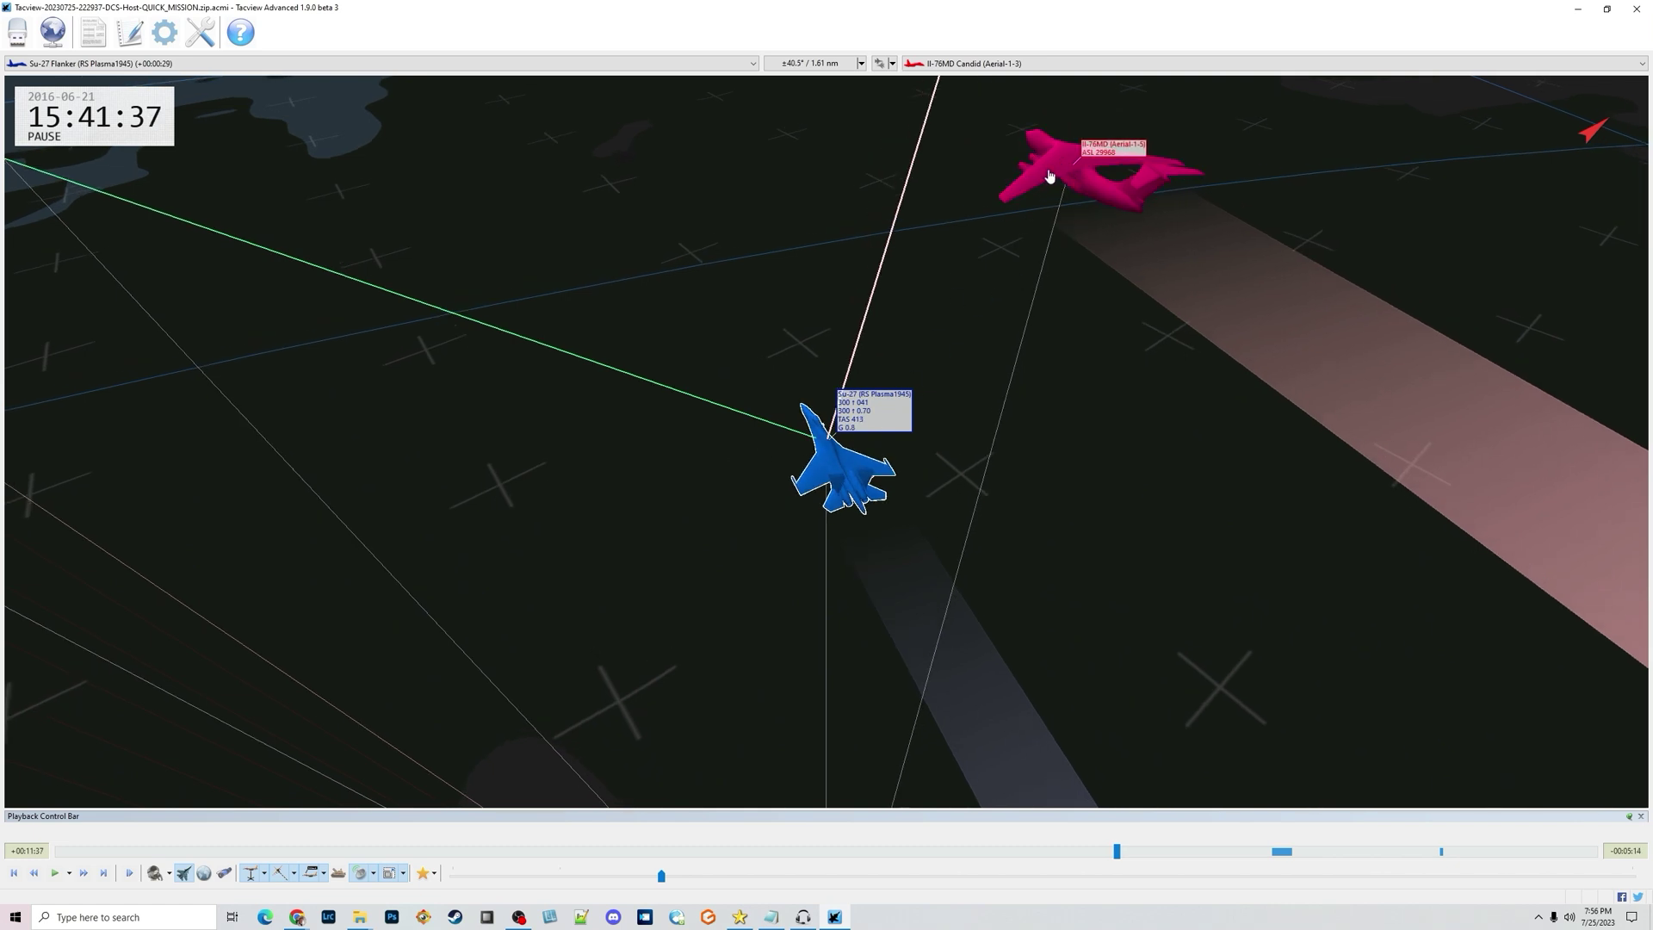
double_click(1090, 173)
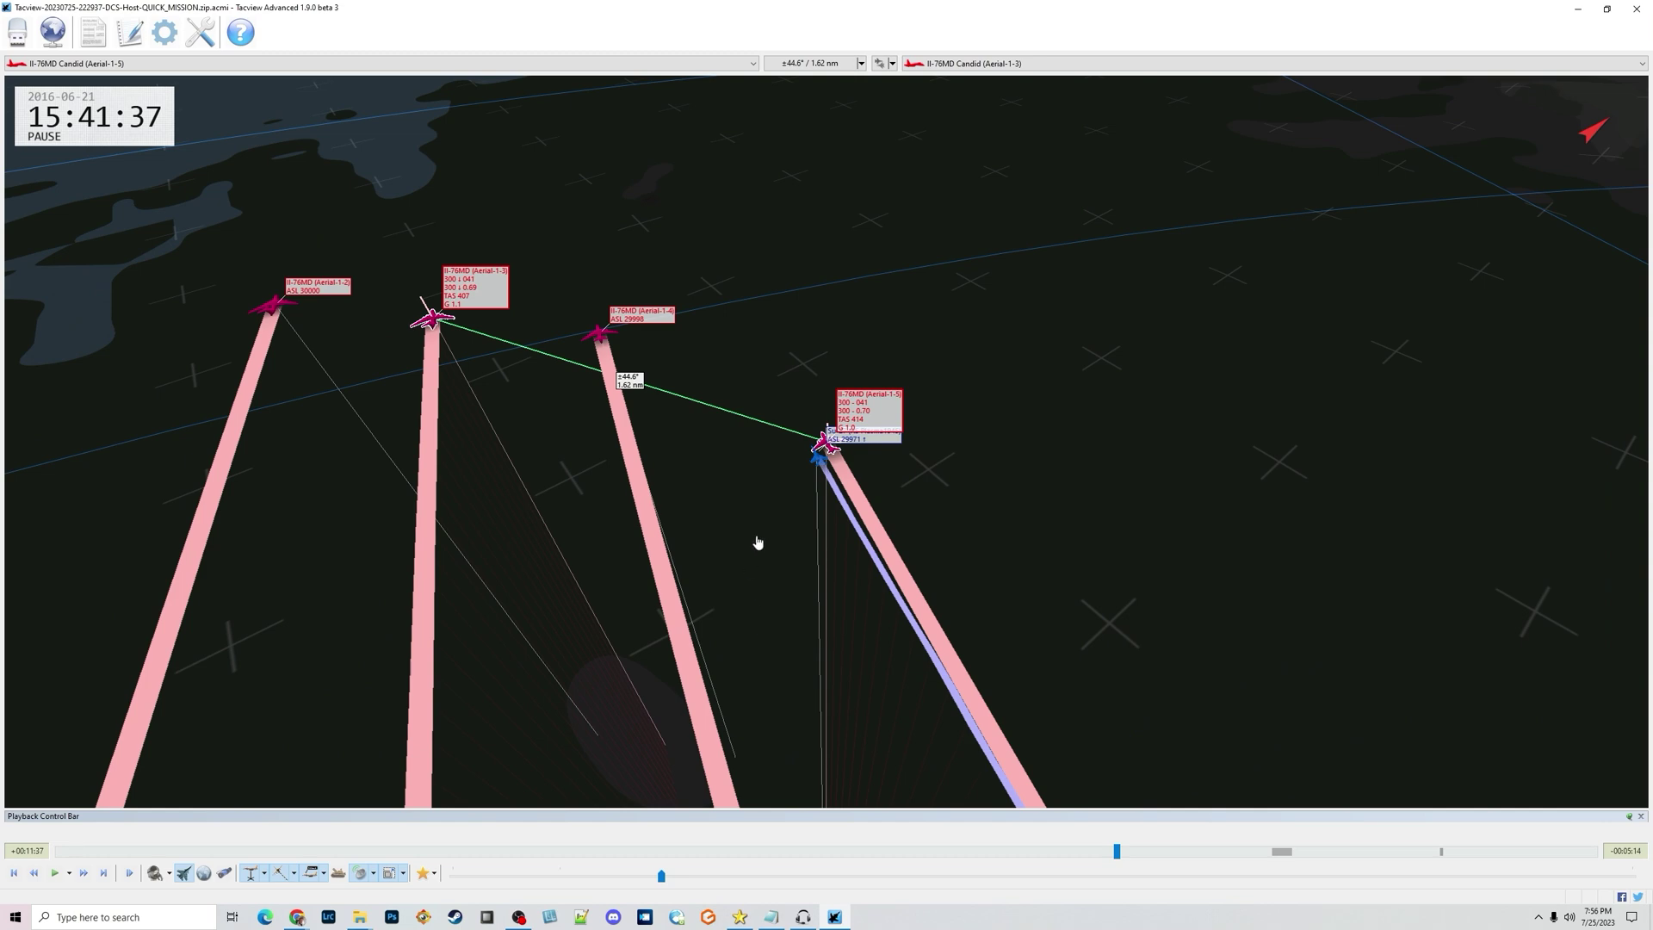
mouse_move(910, 573)
left_mouse_down()
mouse_move(861, 569)
mouse_move(999, 570)
mouse_move(359, 587)
mouse_move(827, 603)
left_mouse_up()
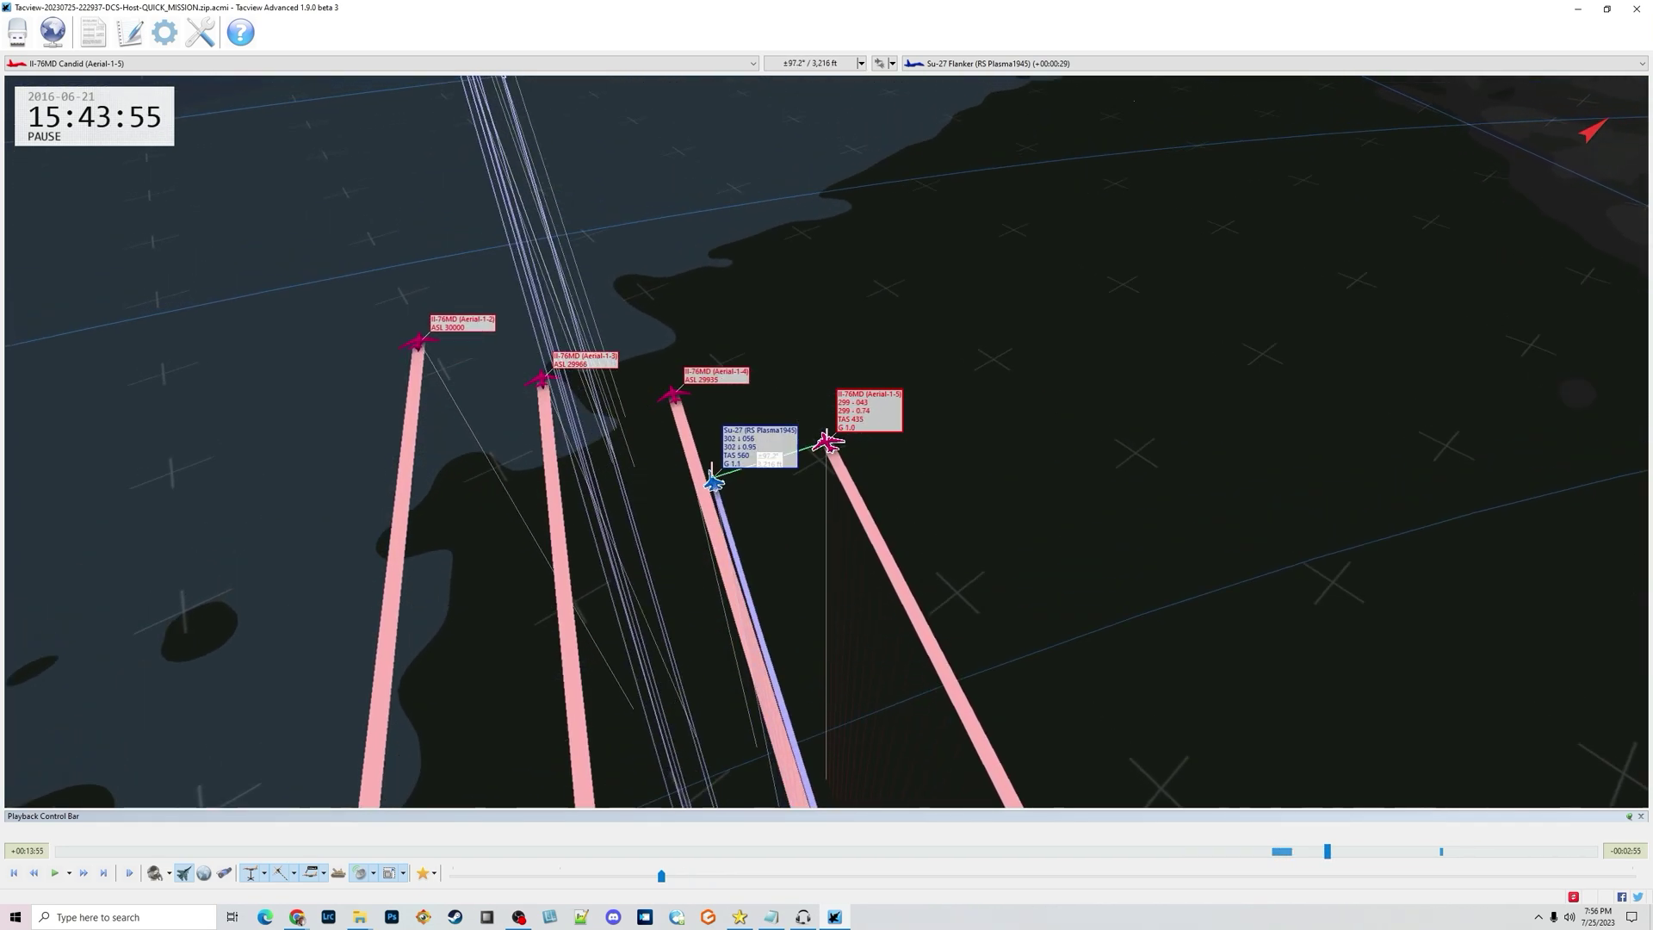